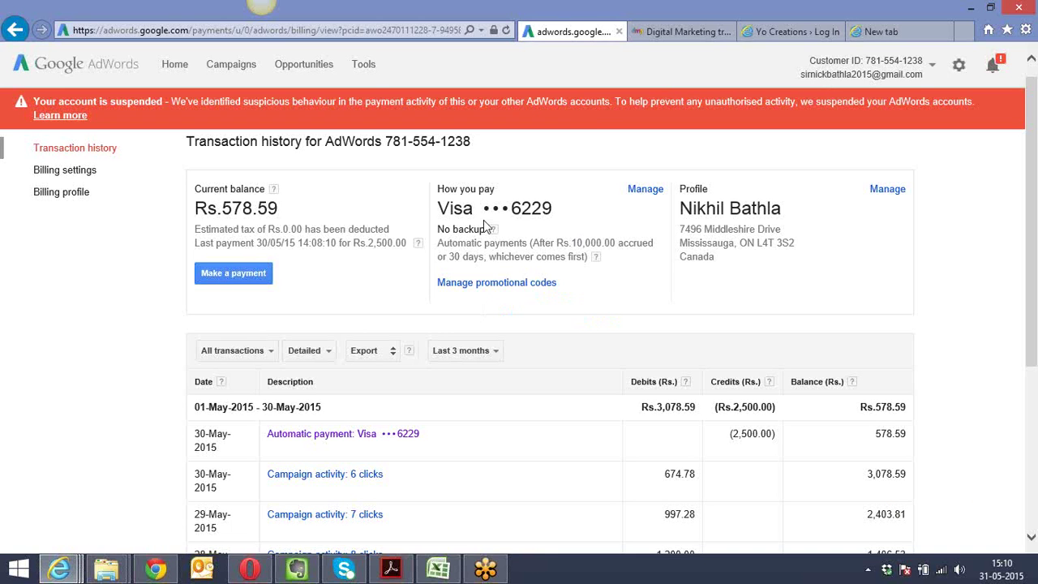
Open the account's home dashboard and examine its summary figures, performance graph and keyword modules
left_click(181, 69)
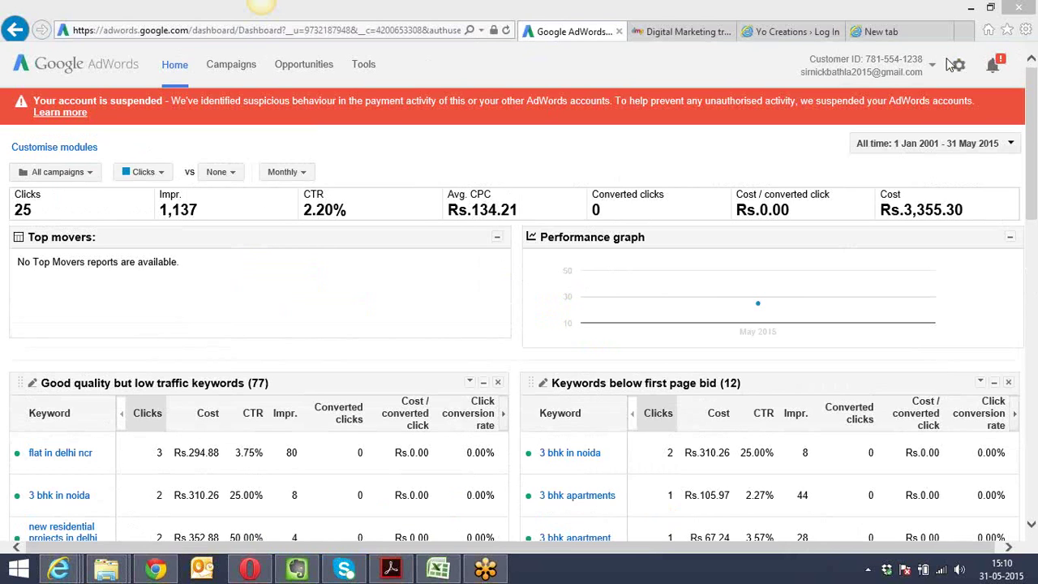
scroll(1034, 129, "down", 2)
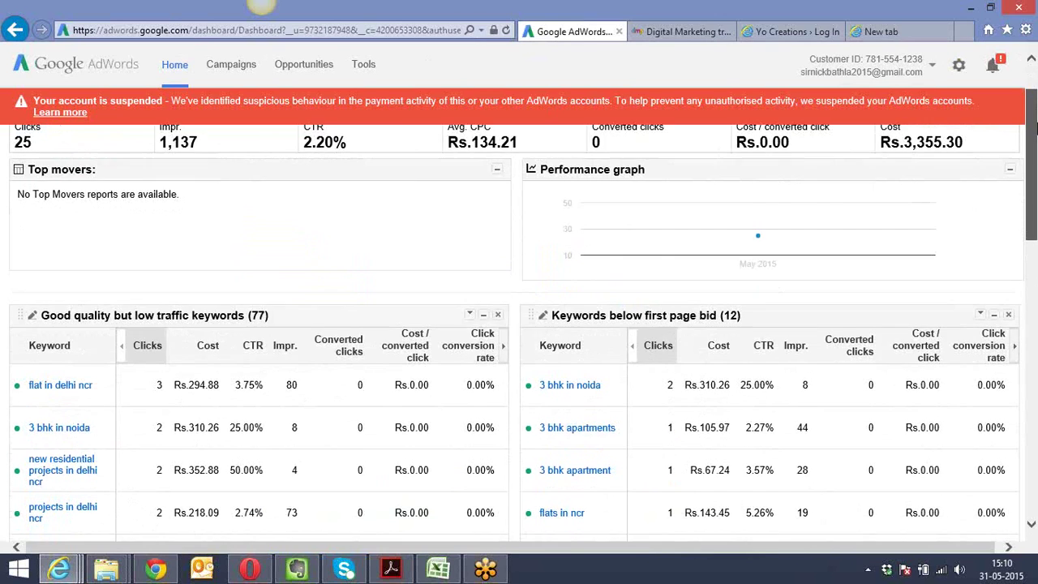
mouse_move(1034, 130)
left_mouse_down()
mouse_move(1035, 264)
mouse_move(1027, 142)
left_mouse_up()
mouse_move(705, 197)
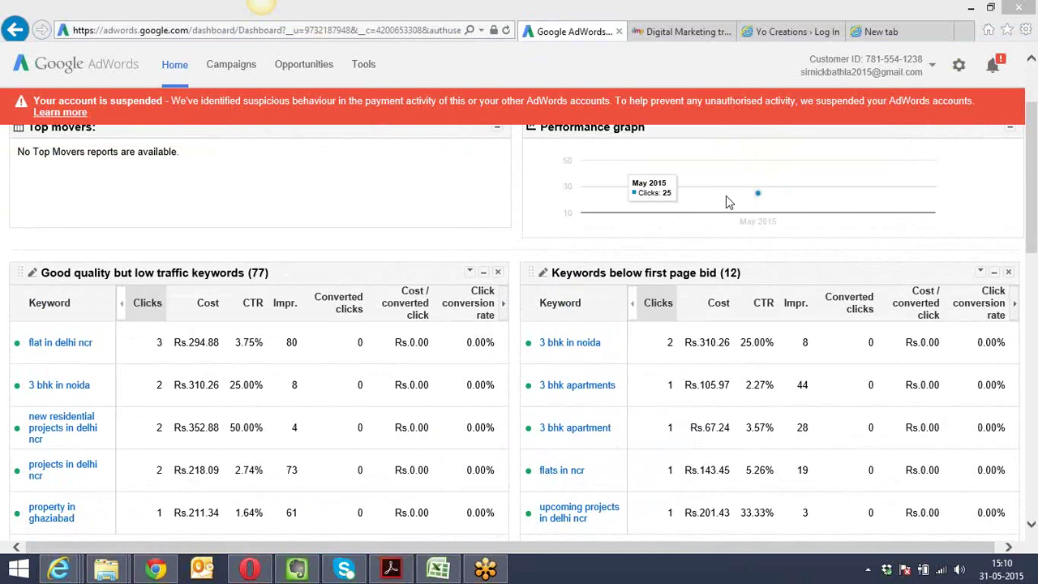
left_click_drag(1036, 158, 1035, 121)
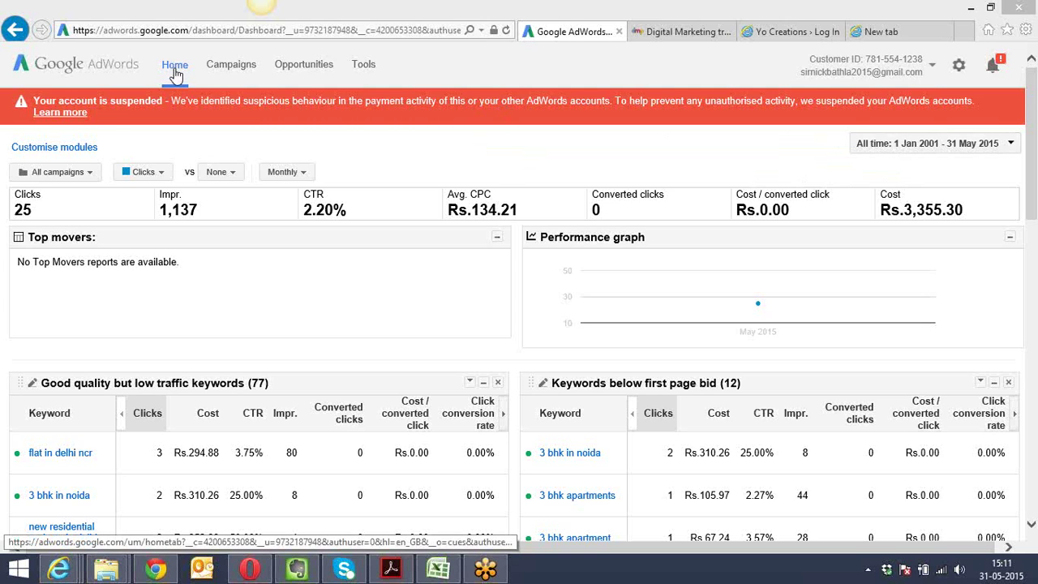
Apply the All time date range to the dashboard, then change it to Yesterday
left_click(971, 151)
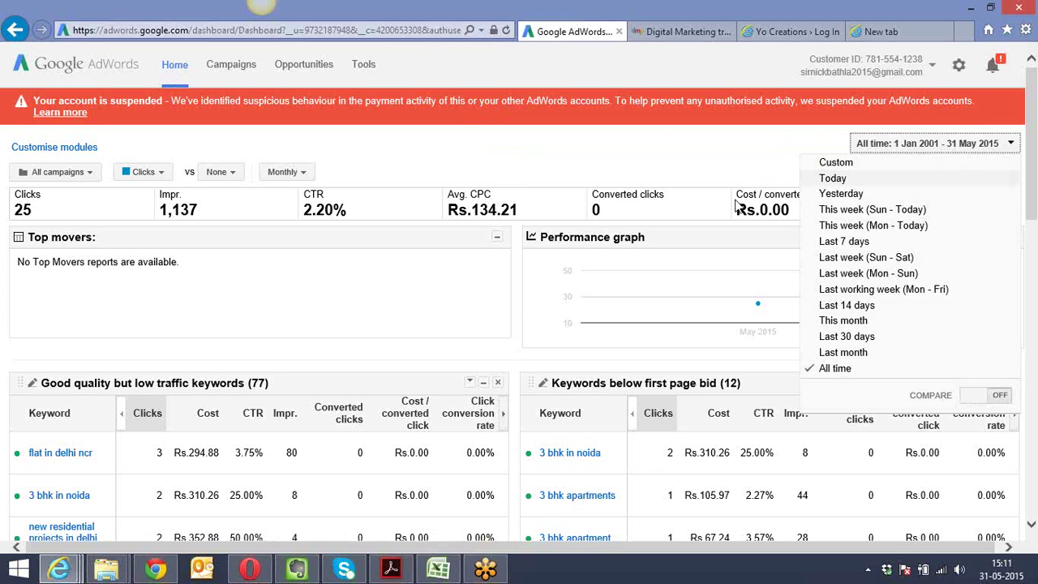
left_click(896, 370)
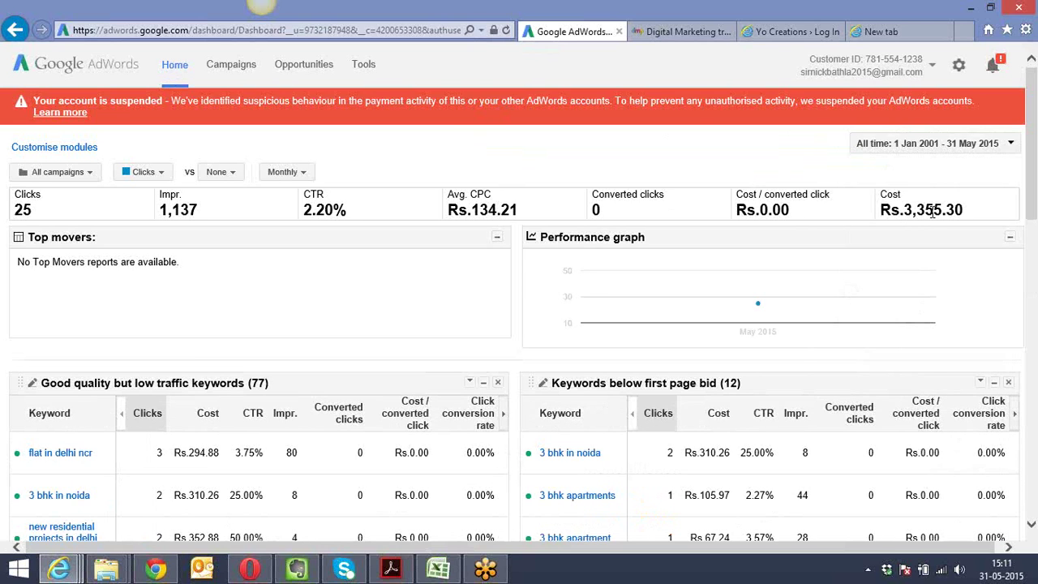
left_click(967, 153)
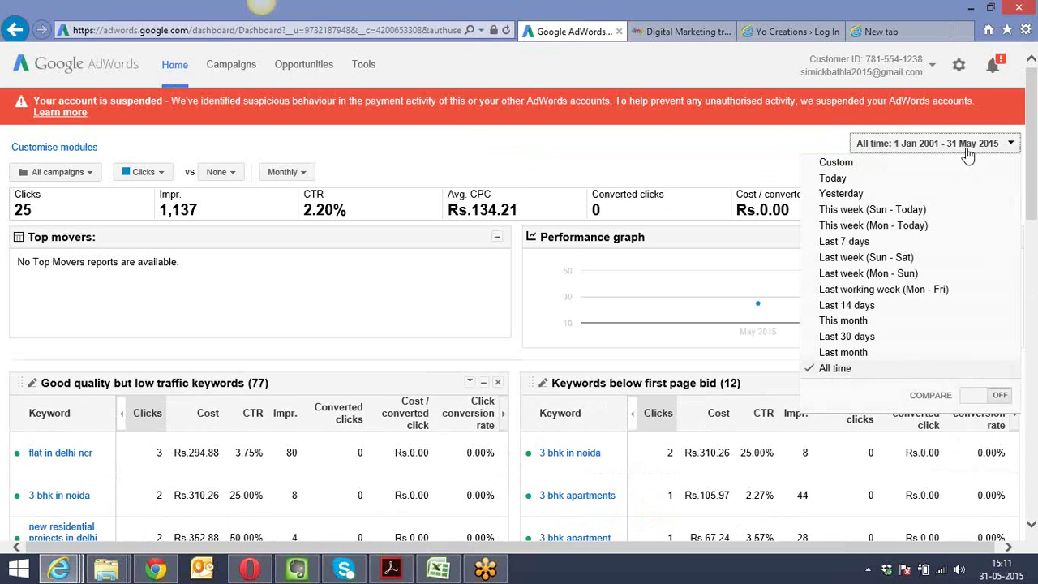
left_click(929, 194)
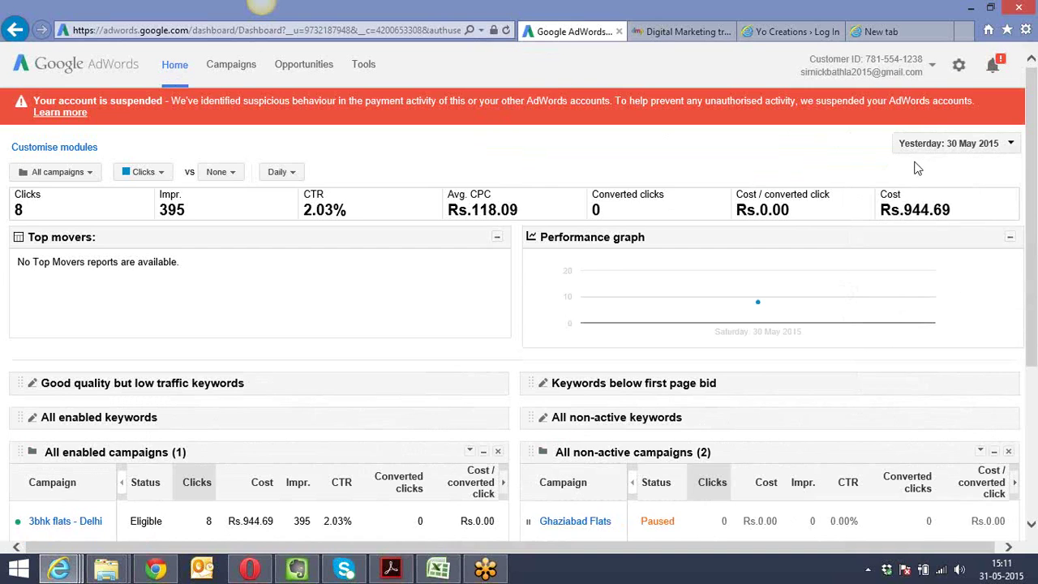
Show the dashboard statistics for Today, then return the date range to Yesterday and review the figures
left_click(946, 152)
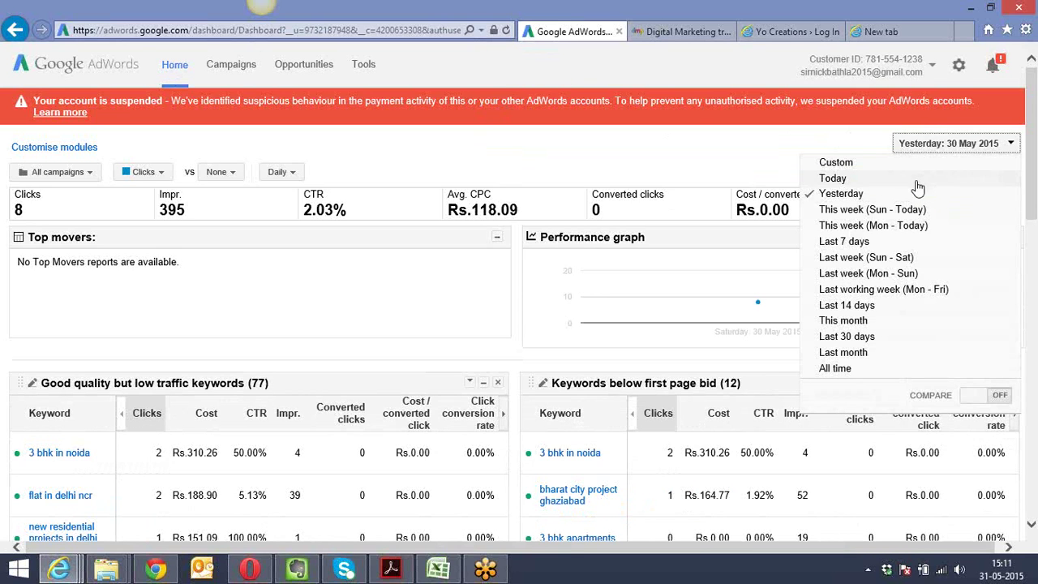
left_click(919, 180)
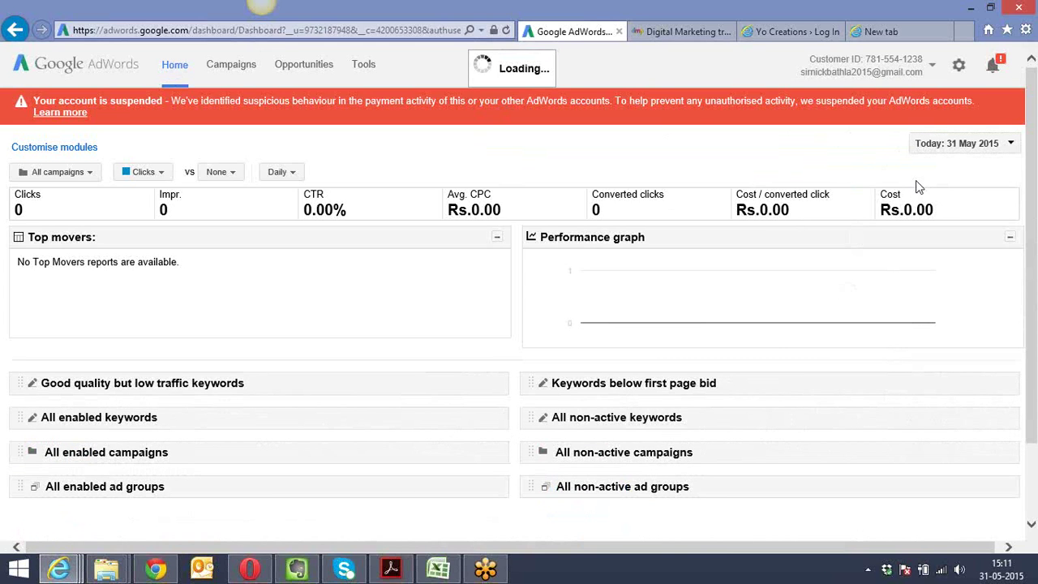
left_click(958, 154)
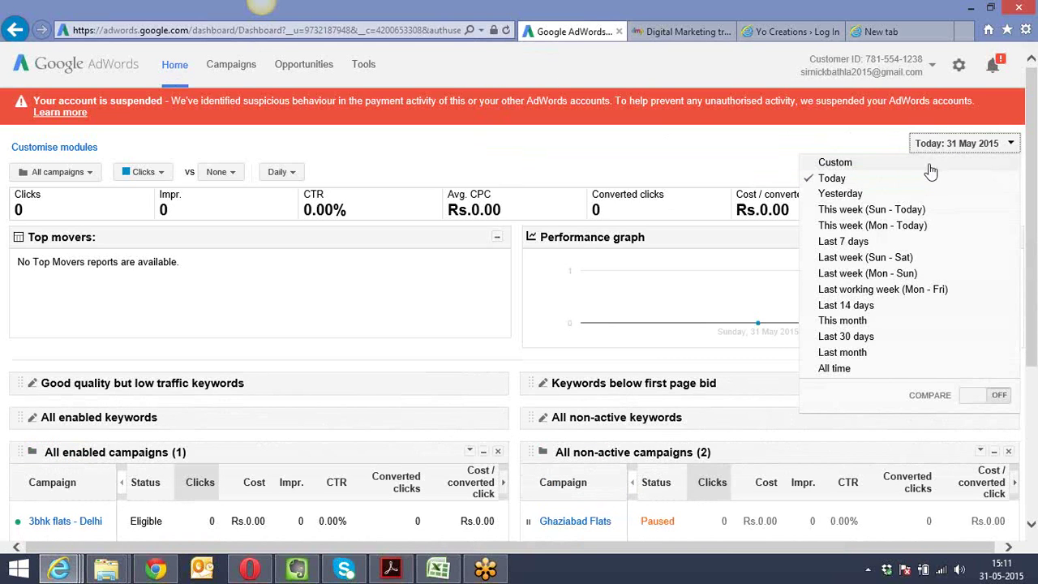
left_click(929, 165)
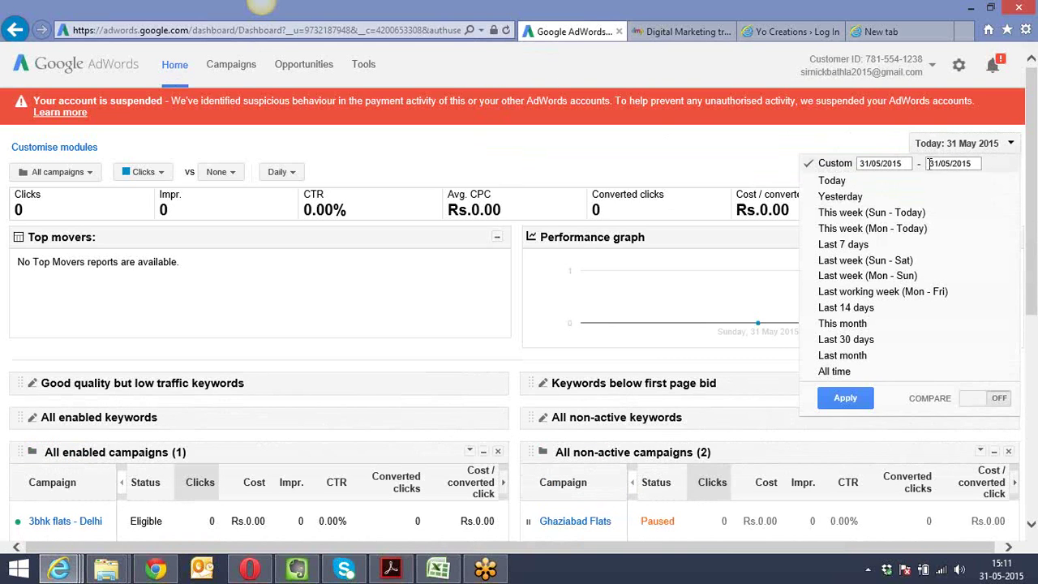
left_click(881, 199)
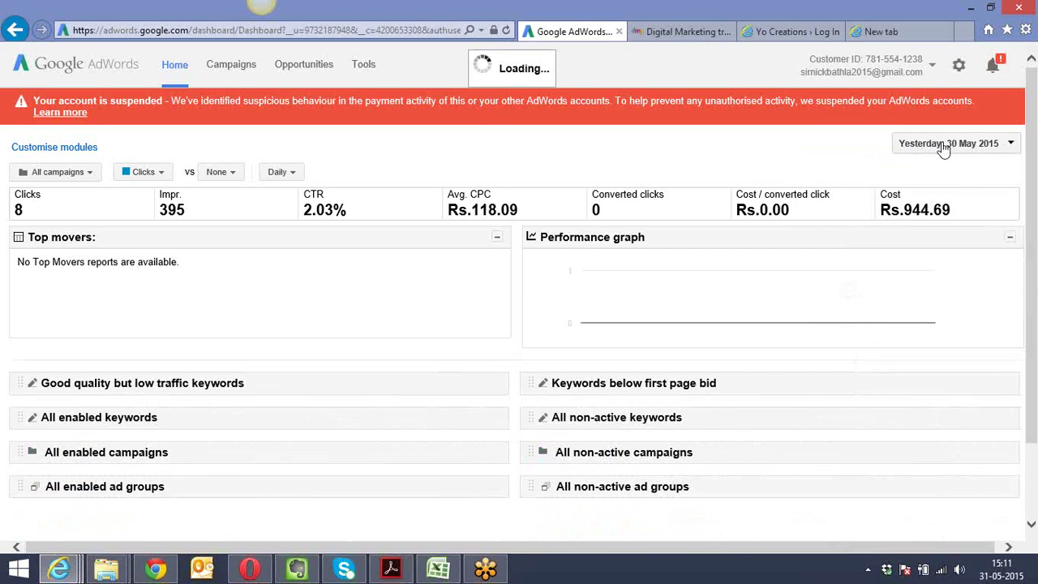
left_click(943, 150)
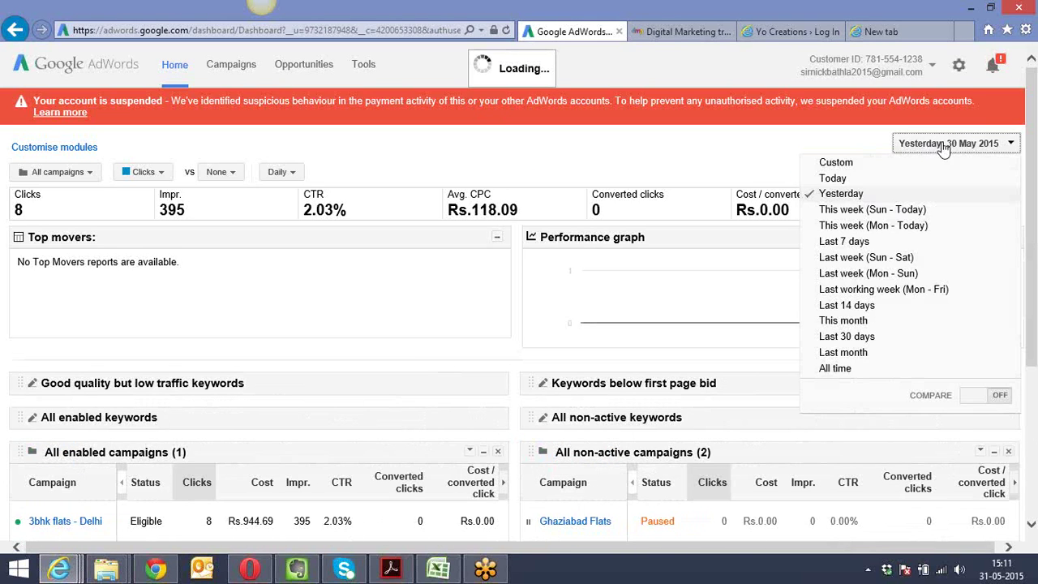
left_click(1033, 142)
mouse_move(1034, 142)
left_mouse_down()
mouse_move(1033, 173)
mouse_move(1034, 133)
left_mouse_up()
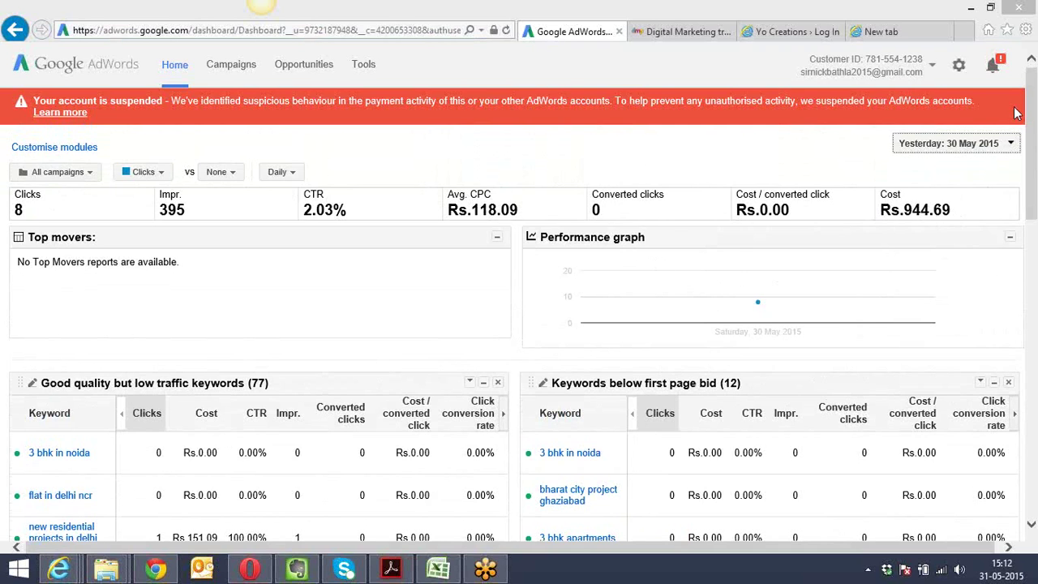
mouse_move(1033, 106)
left_mouse_down()
mouse_move(1034, 179)
mouse_move(1034, 118)
left_mouse_up()
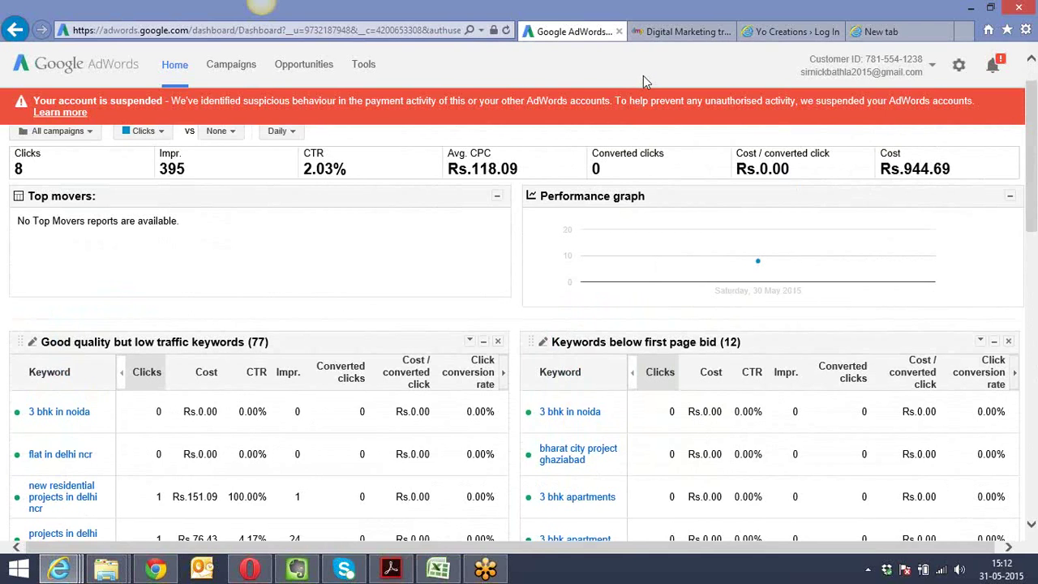
Switch to the already open Digital Marketing Paathshala website and look over its home page
left_click(674, 32)
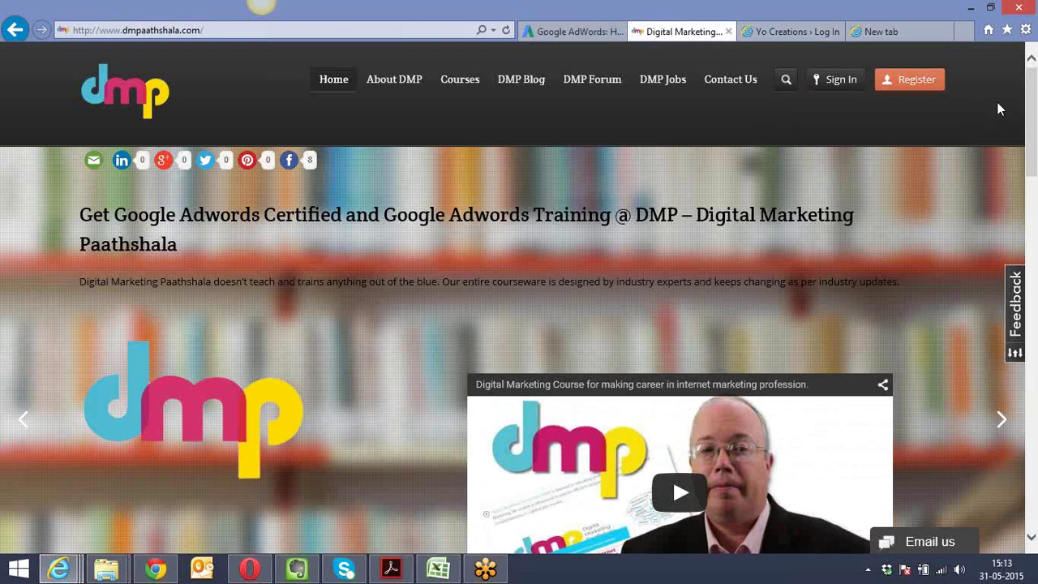
left_click_drag(1034, 97, 1033, 155)
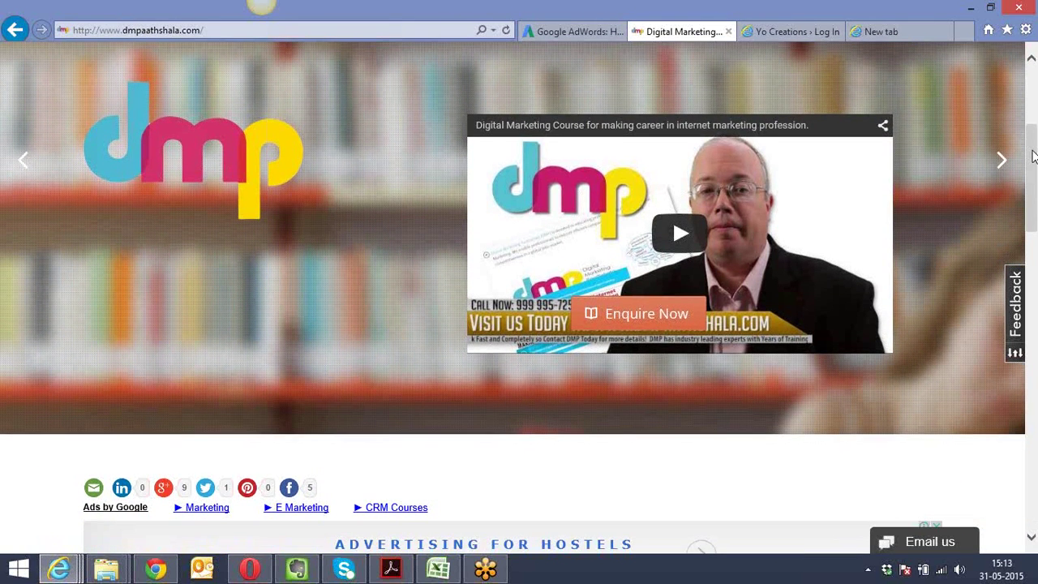
left_click_drag(1034, 155, 1034, 86)
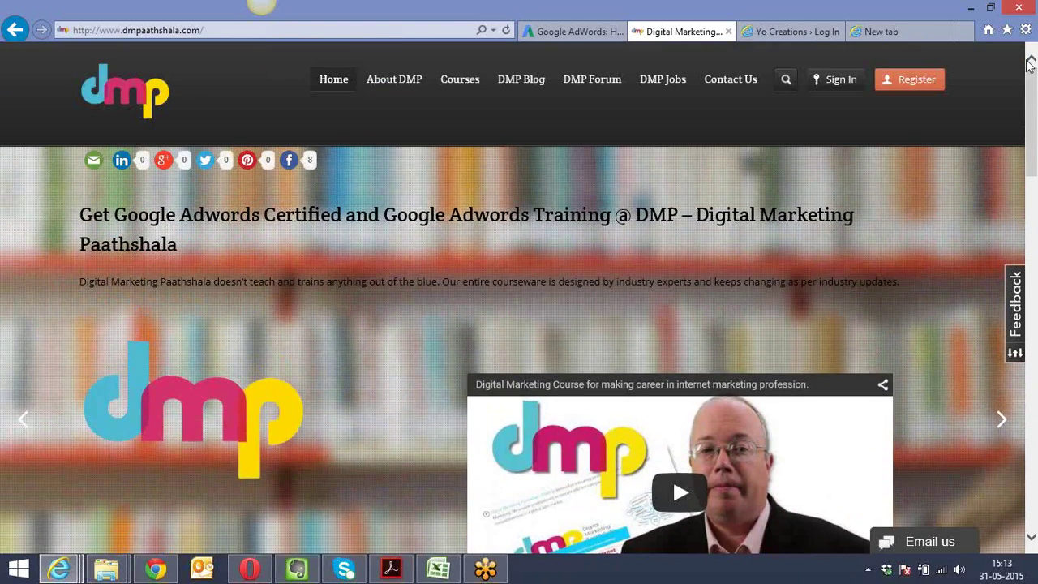
left_click(888, 32)
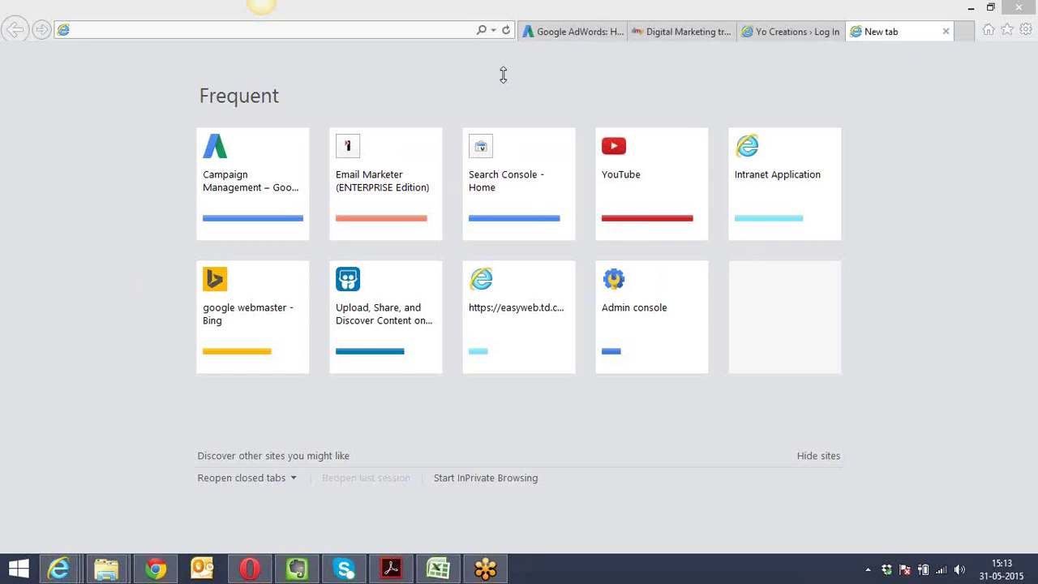
left_click(382, 31)
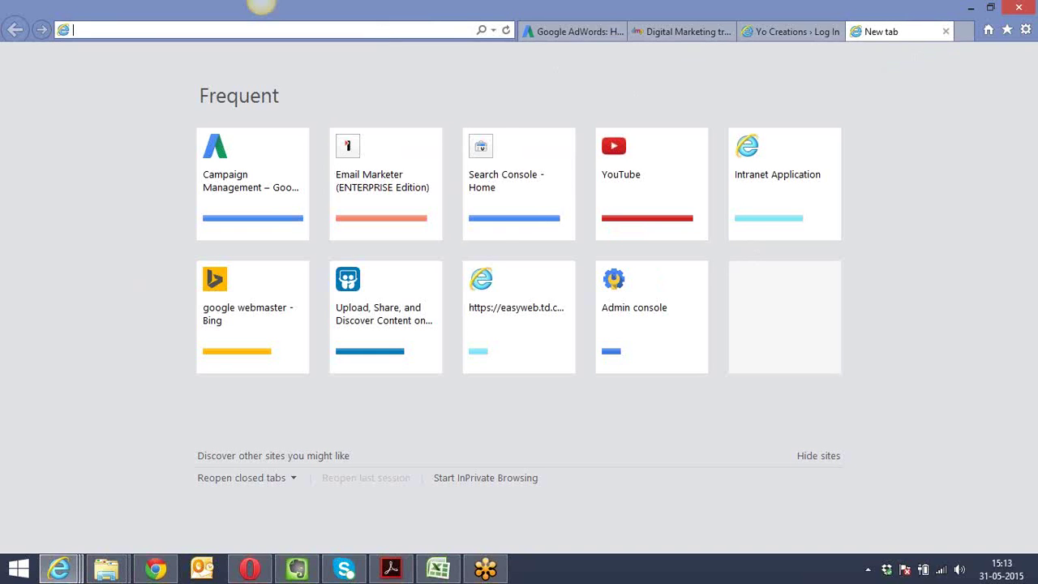
type("google adw")
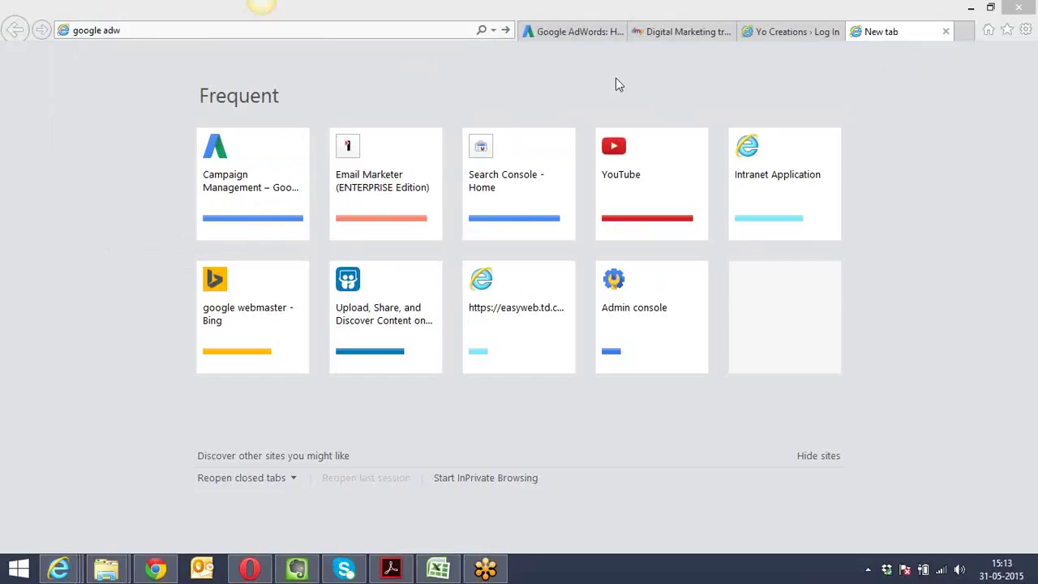
left_click(198, 31)
left_click(198, 31)
left_click(198, 31)
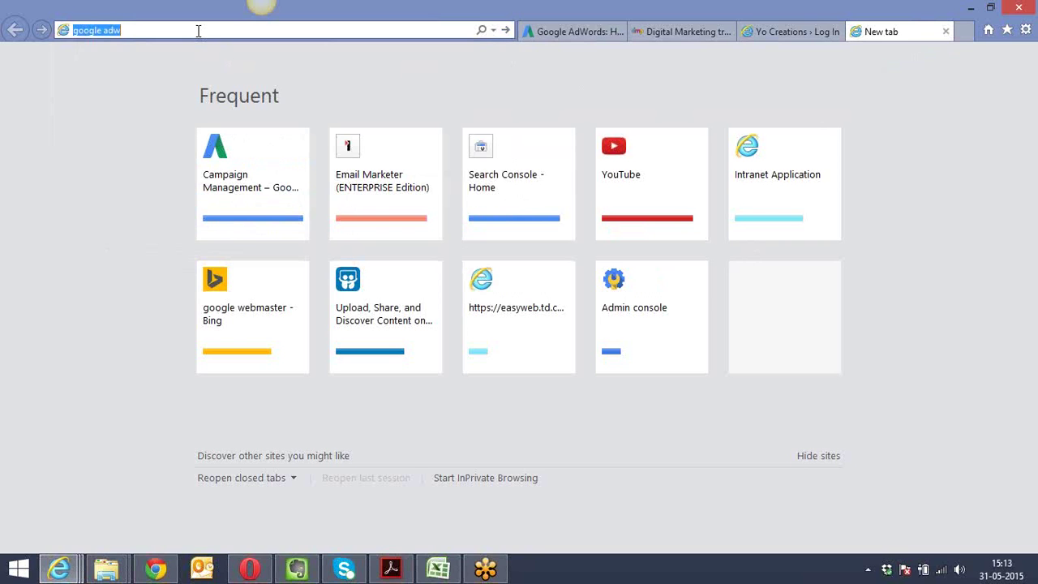
key("BackSpace")
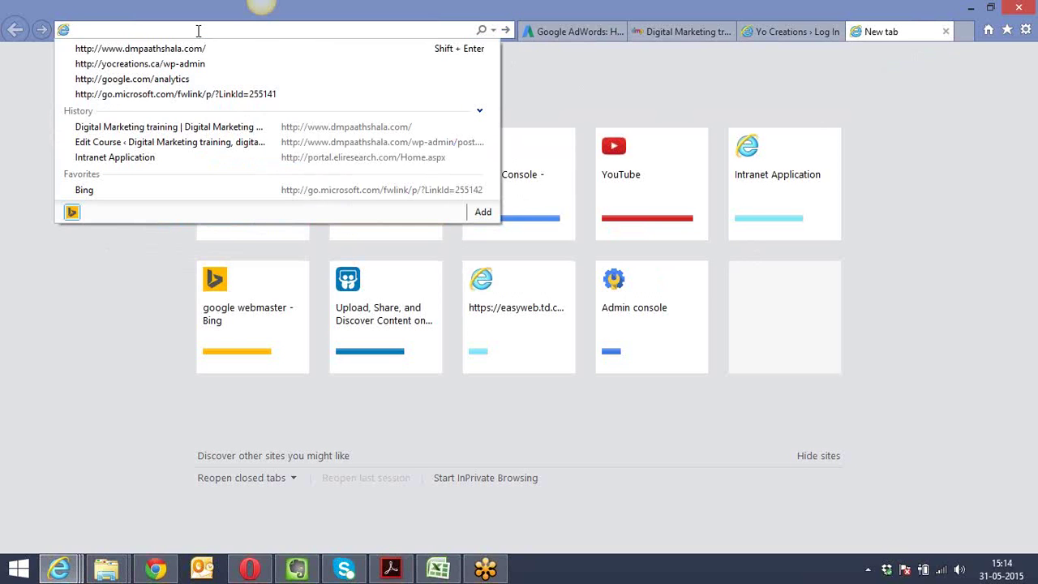
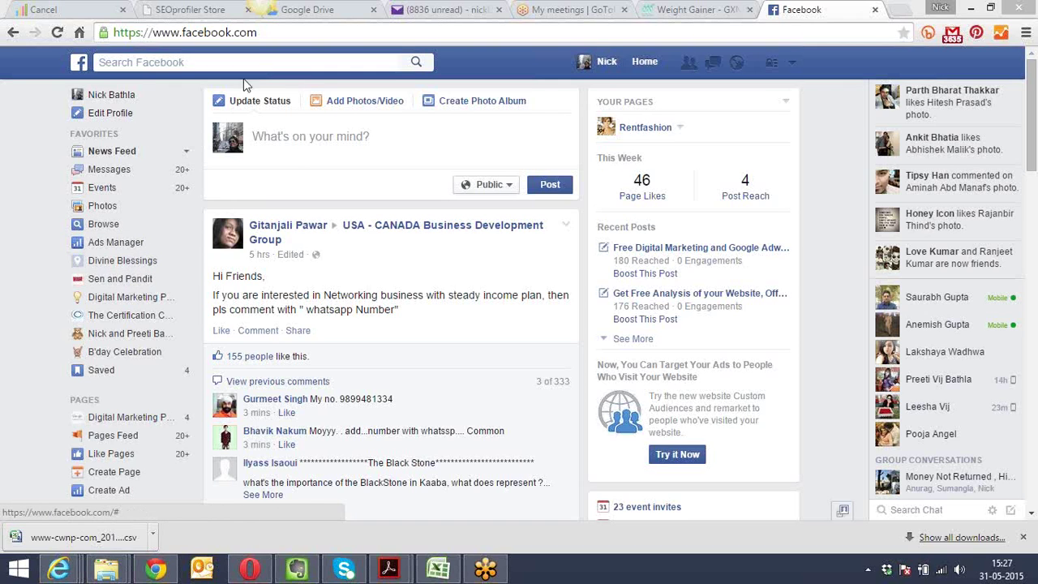
Reload the Facebook news feed and look for the sponsored ad beside the posts
left_click(262, 63)
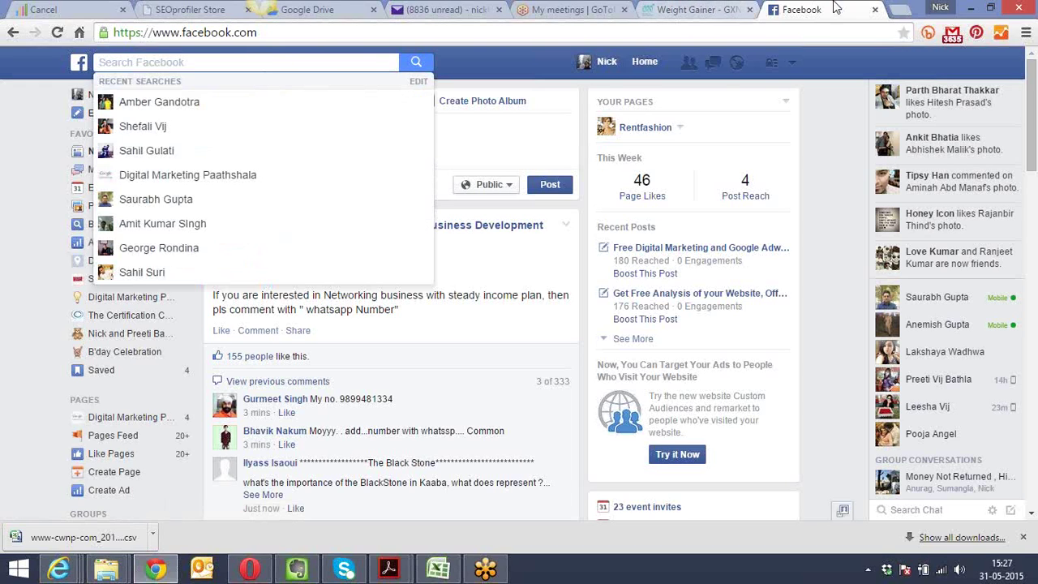
left_click(646, 63)
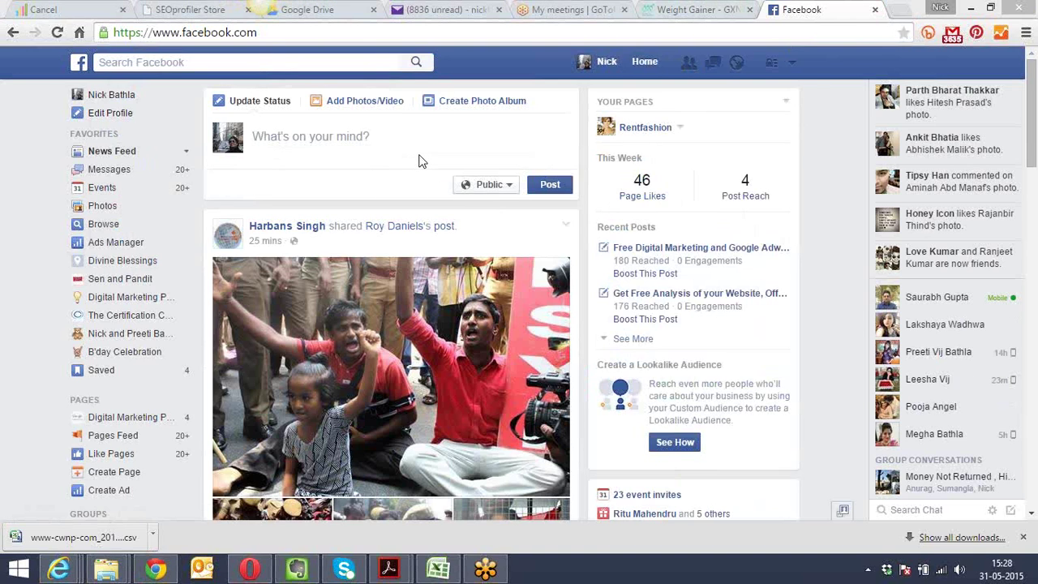
scroll(815, 162, "down", 5)
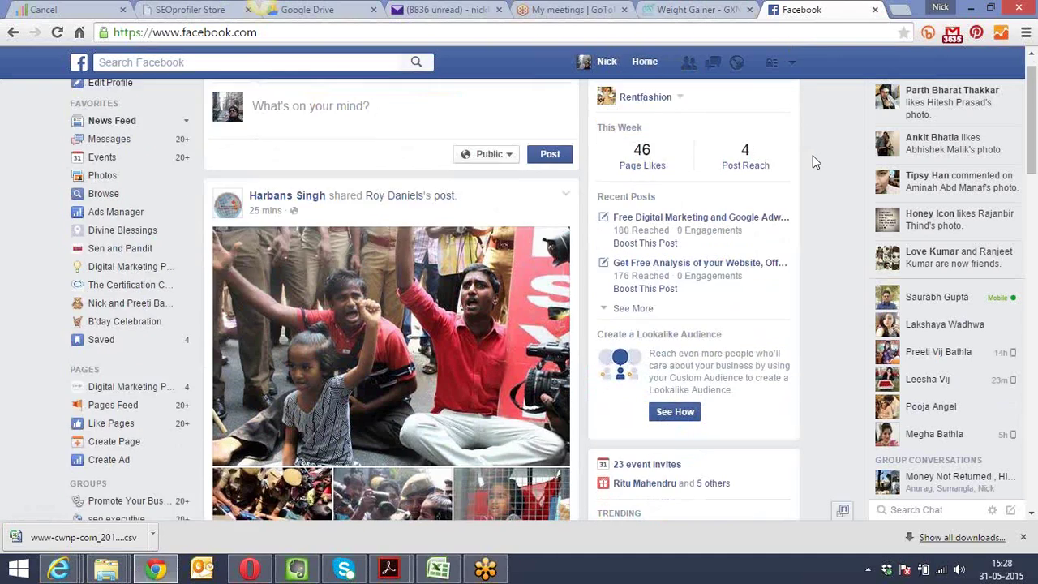
scroll(815, 162, "down", 3)
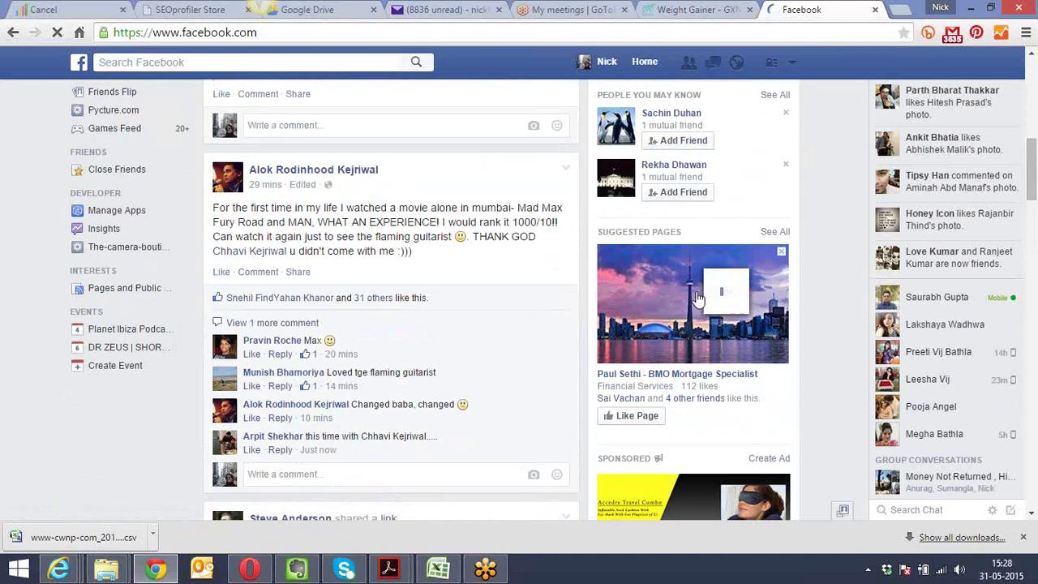
scroll(808, 350, "down", 3)
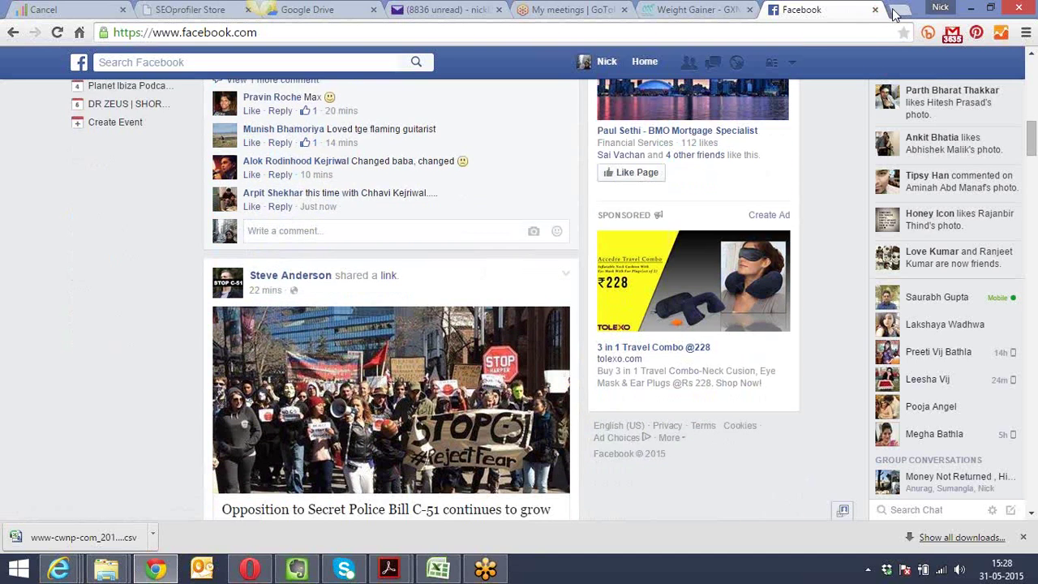
Browse further through the news feed and view the enlarged preview of the sponsored Tolexo travel combo ad
left_click(726, 27)
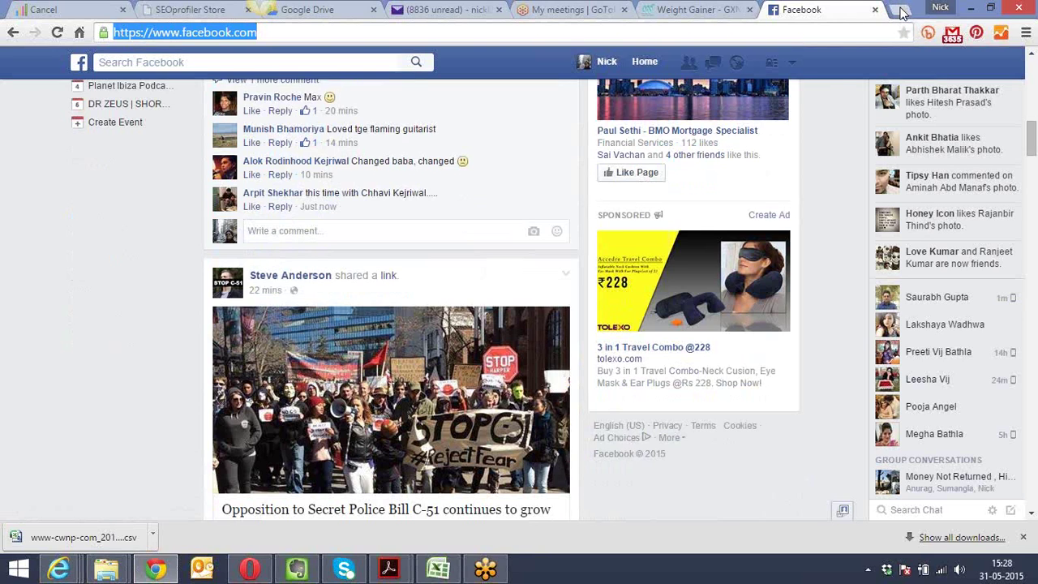
left_click(819, 125)
scroll(820, 124, "down", 3)
scroll(819, 124, "down", 15)
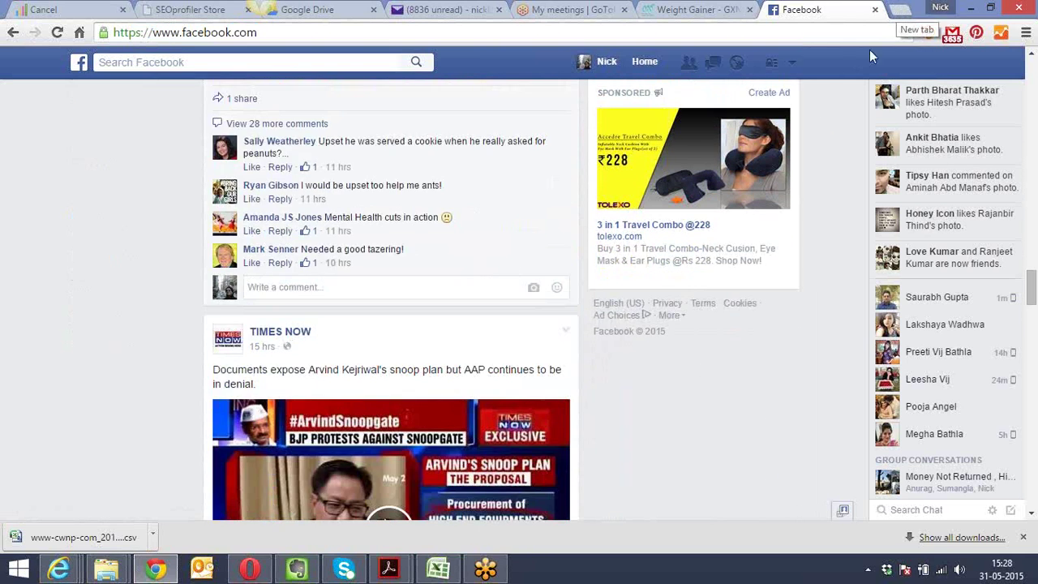
scroll(829, 132, "up", 10)
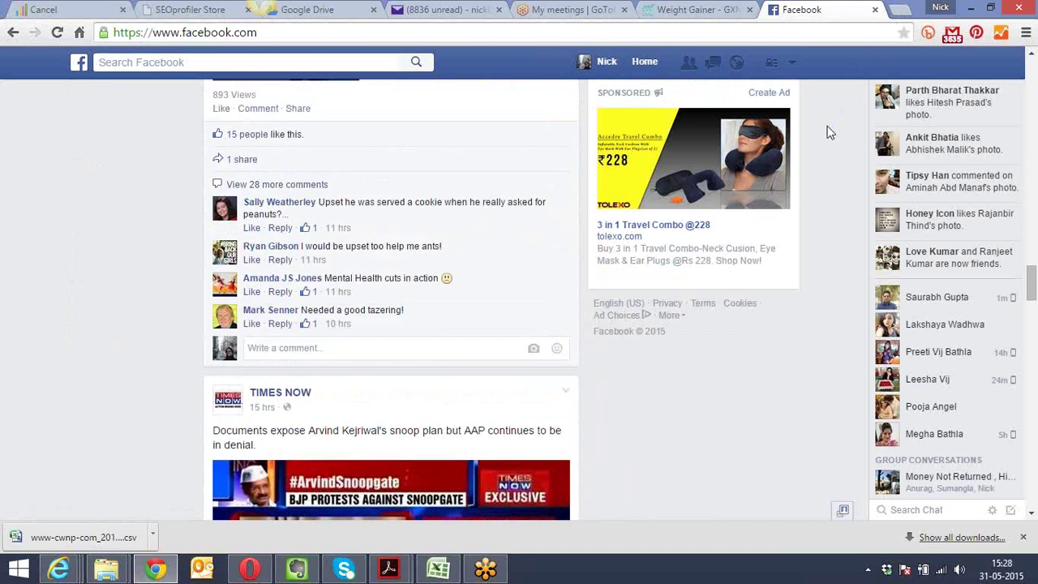
scroll(829, 133, "up", 4)
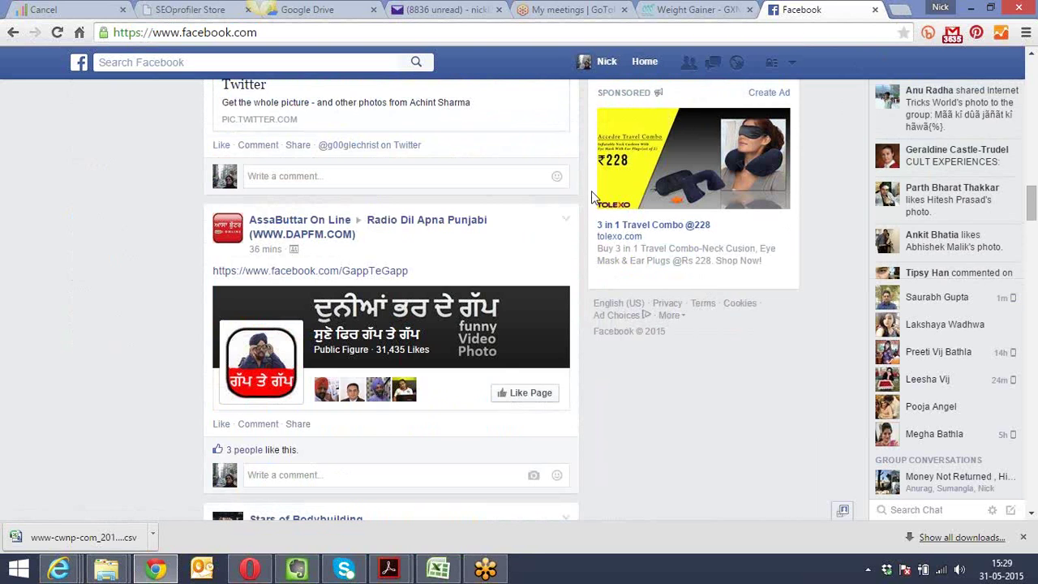
mouse_move(637, 185)
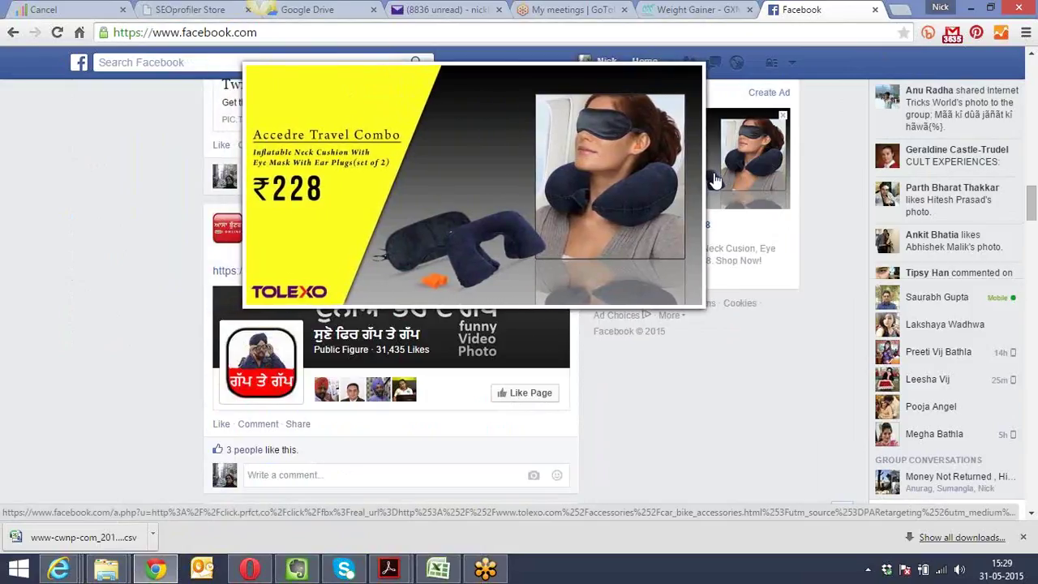
Open the landing page of the sponsored Tolexo travel combo ad and look over the Car and Bike Accessories page
left_click(715, 173)
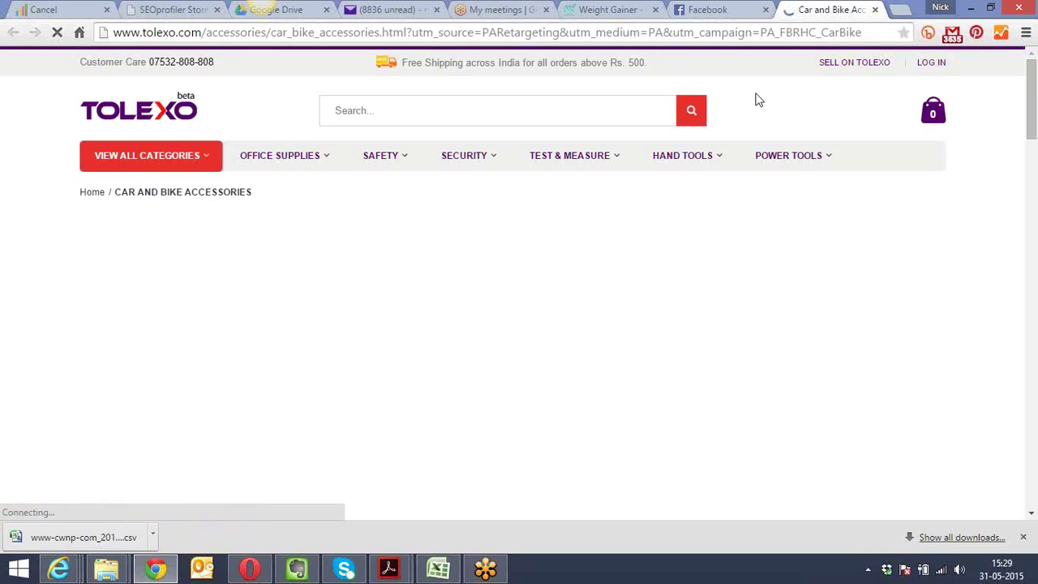
scroll(758, 100, "down", 5)
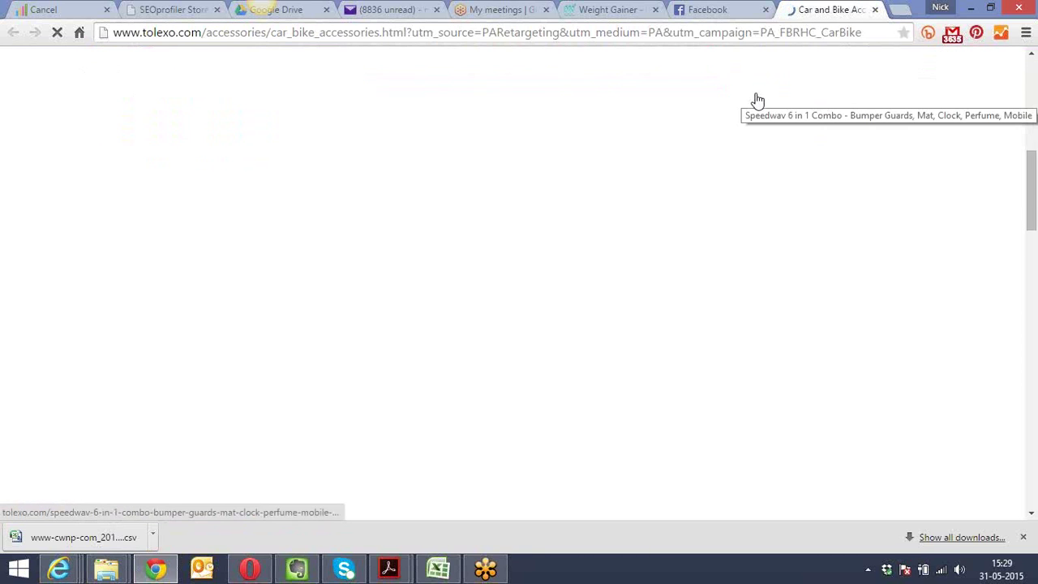
scroll(758, 99, "up", 5)
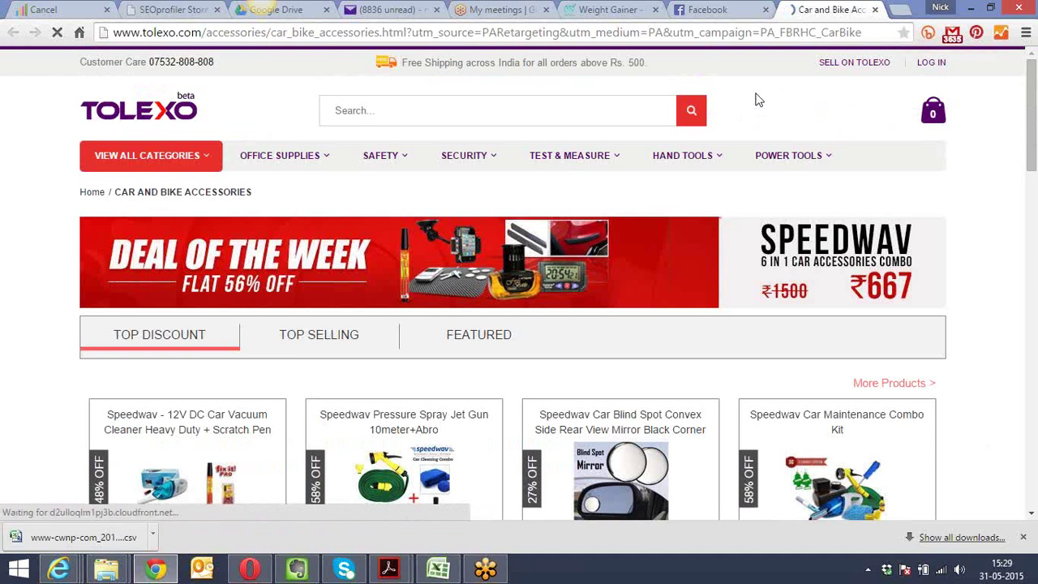
Return to the Facebook news feed and examine the Tolexo ad's image and its 3 in 1 Travel Combo link
key("ctrl+shift+Tab")
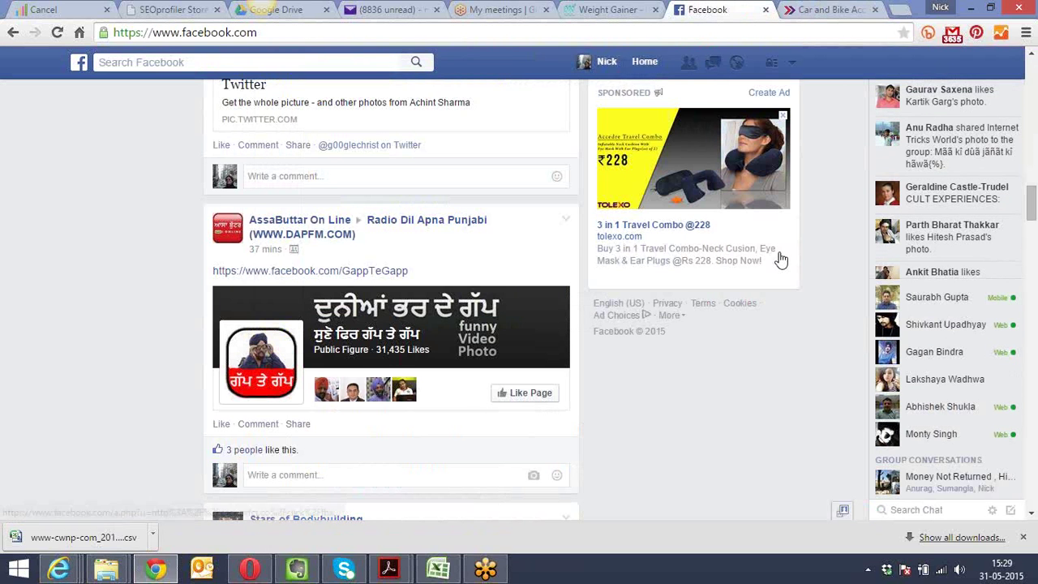
mouse_move(730, 170)
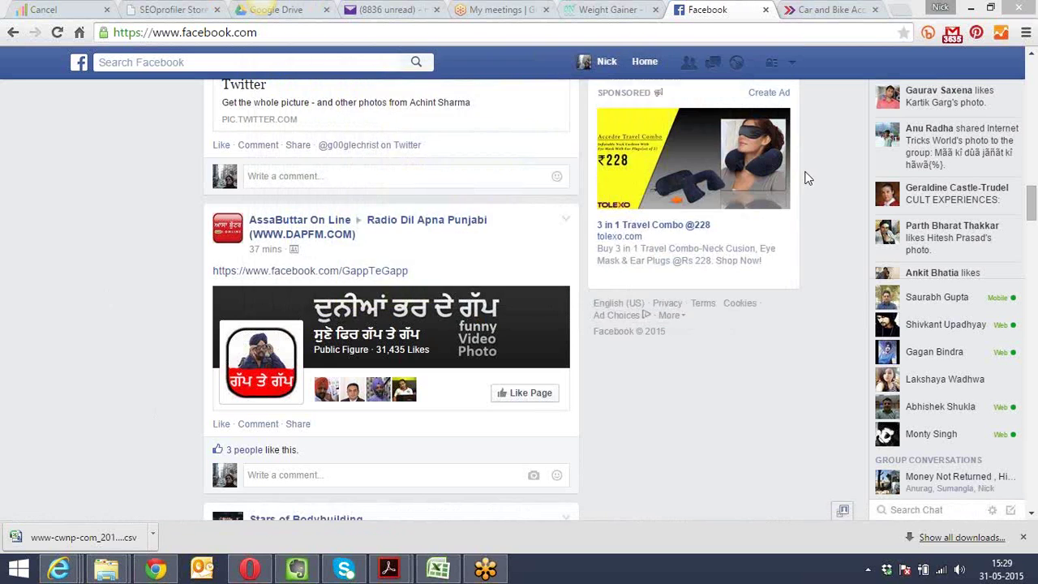
mouse_move(762, 162)
left_click(643, 234)
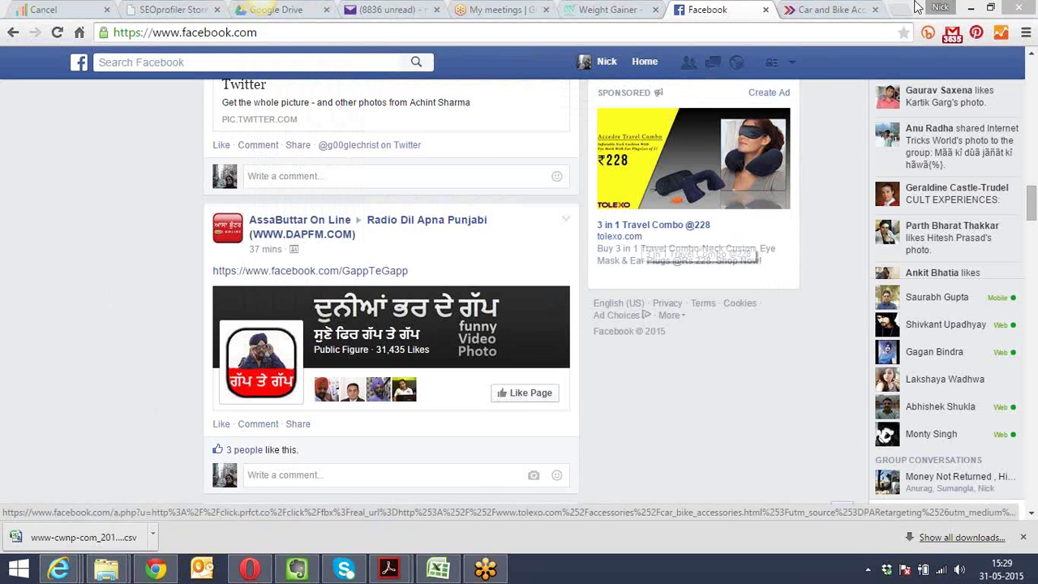
Switch to the Tolexo Car and Bike Accessories page and look through its discounted products
left_click(834, 9)
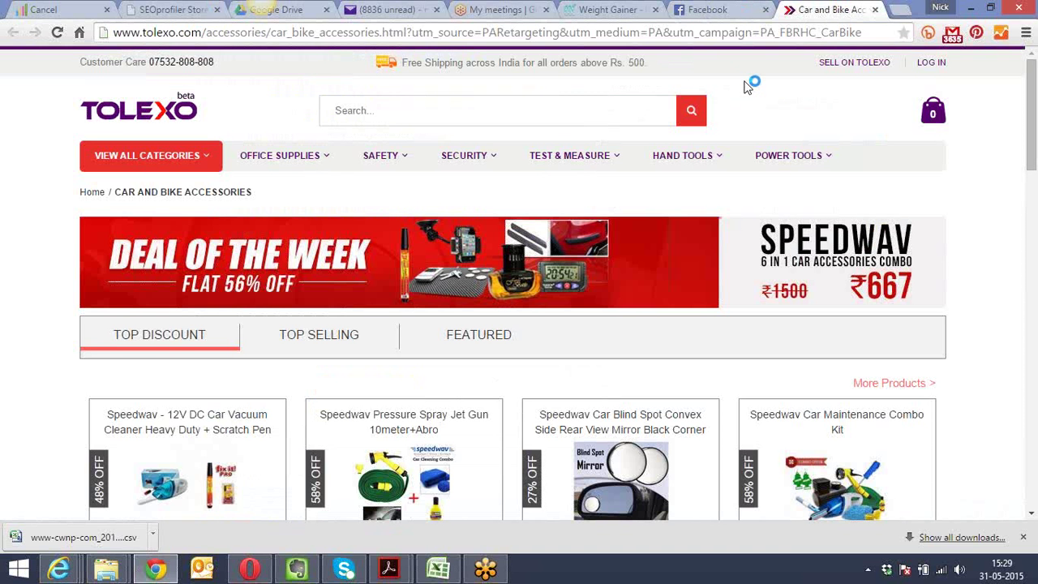
scroll(748, 87, "down", 7)
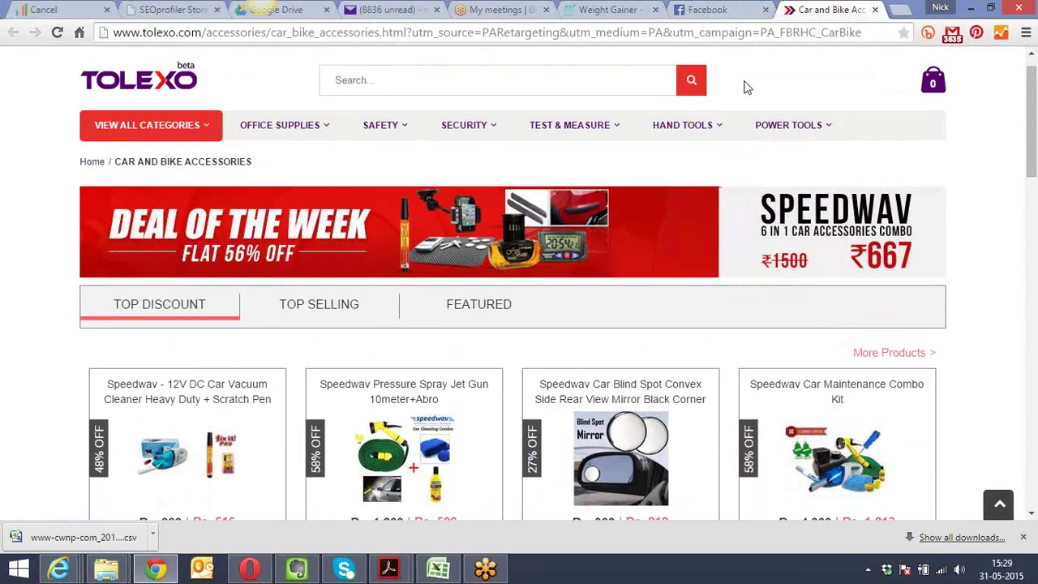
scroll(746, 89, "down", 2)
scroll(746, 88, "down", 4)
scroll(746, 87, "down", 11)
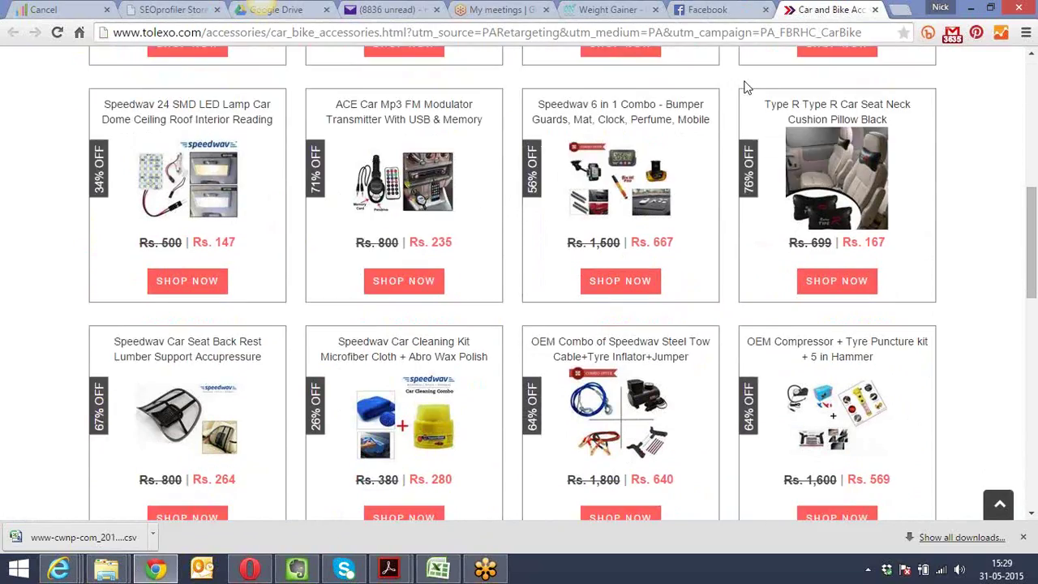
scroll(746, 87, "up", 15)
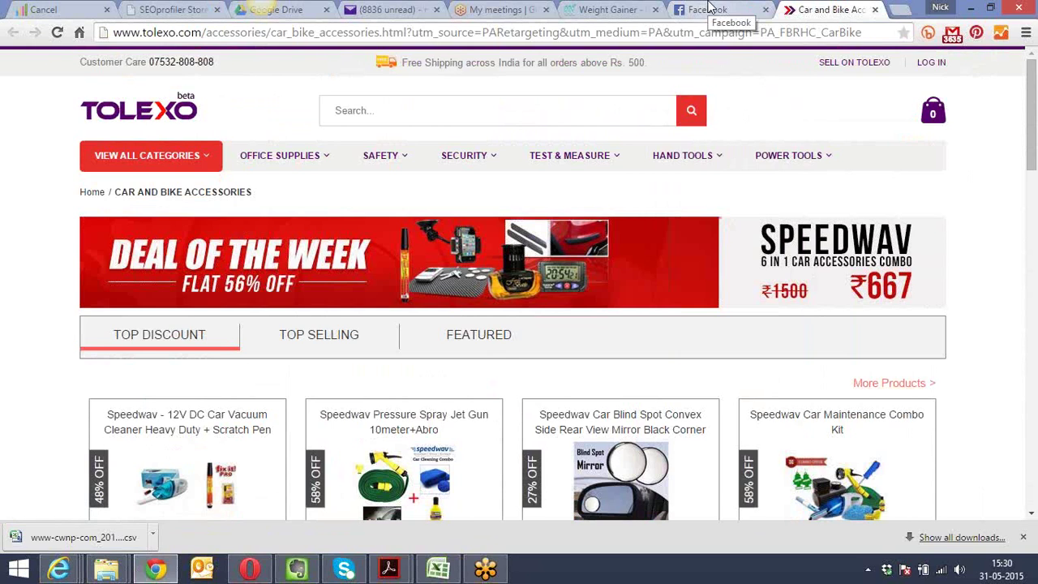
mouse_move(789, 155)
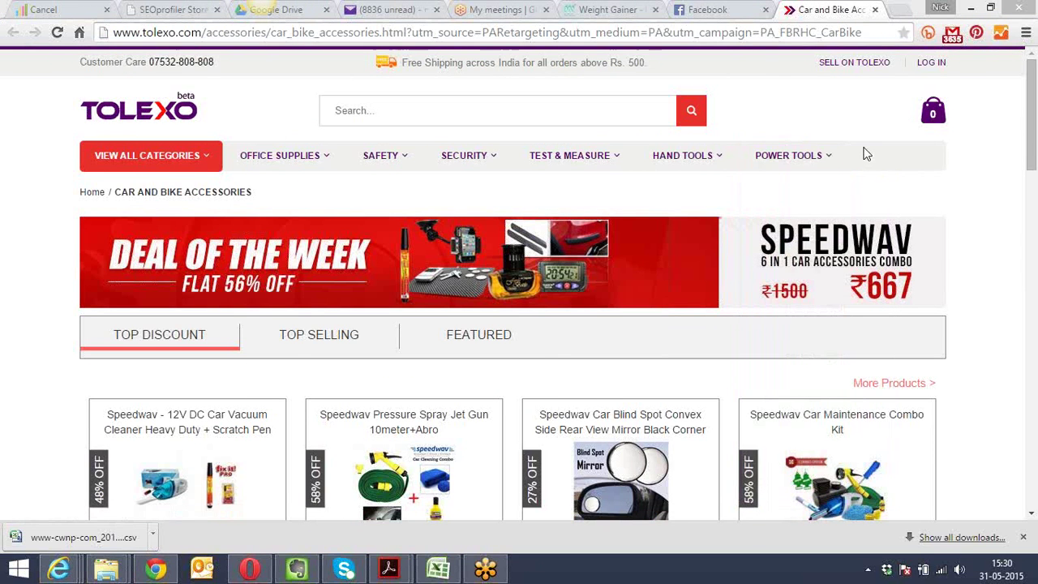
Go back to Facebook and review the Tolexo ad's headline and enlarged image preview
left_click(708, 10)
mouse_move(675, 142)
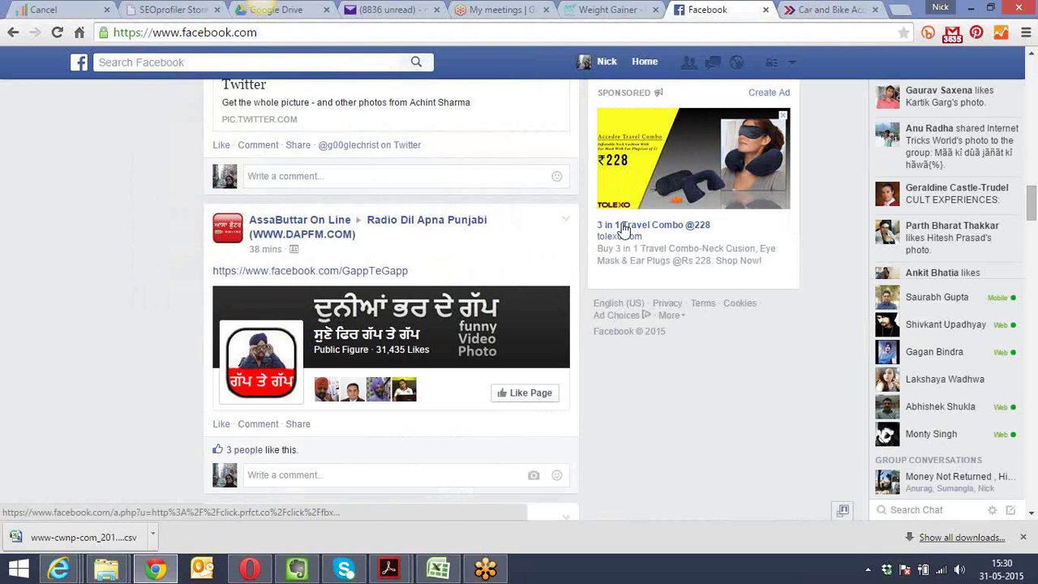
mouse_move(649, 202)
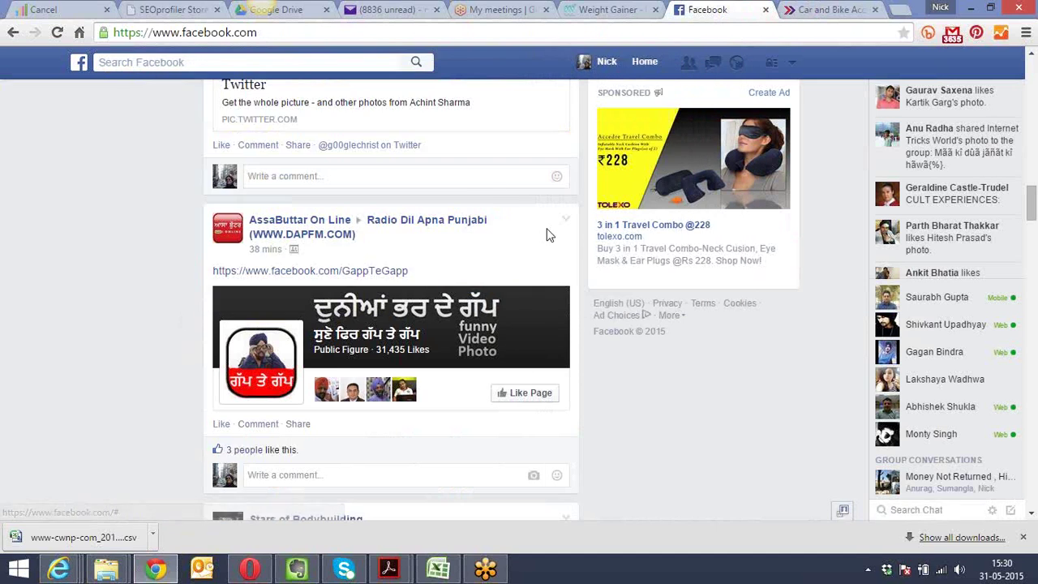
mouse_move(682, 187)
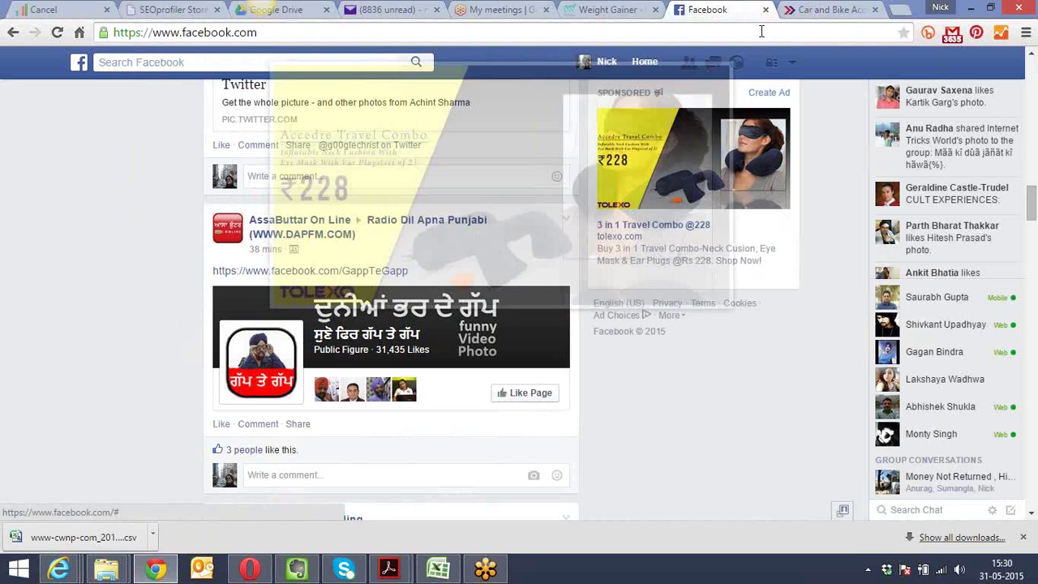
Browse the Tolexo landing page from the Deal of the Week banner to the footer, examining the offers
left_click(803, 10)
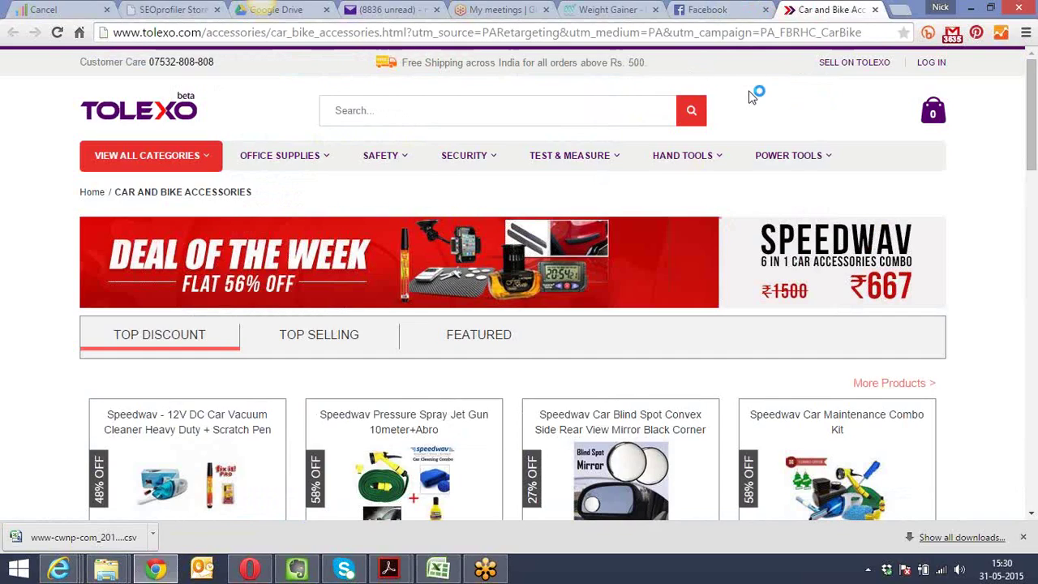
scroll(753, 98, "down", 2)
scroll(753, 97, "down", 10)
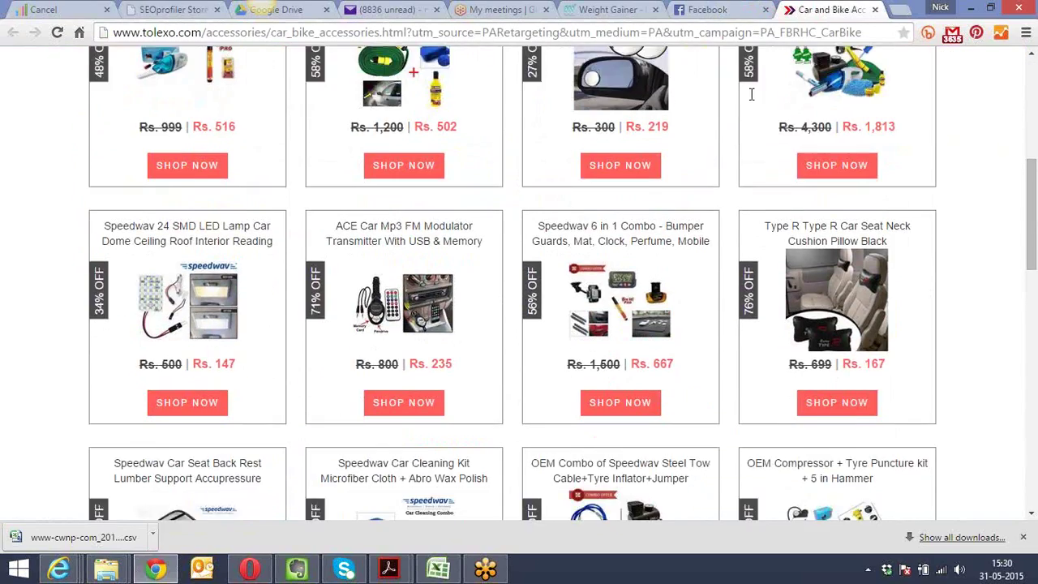
scroll(750, 93, "down", 7)
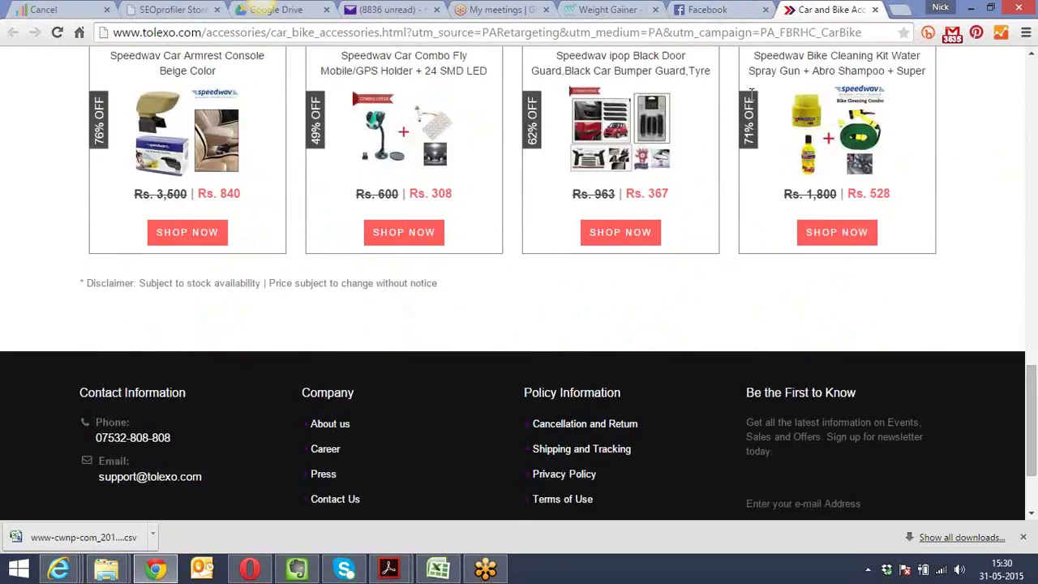
scroll(750, 93, "up", 4)
scroll(751, 93, "up", 5)
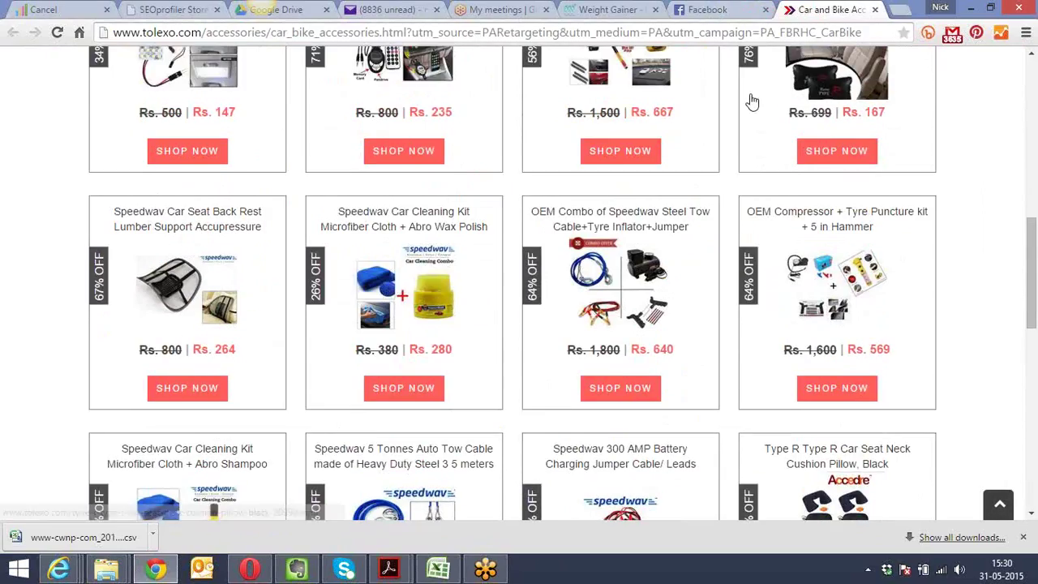
scroll(750, 98, "up", 7)
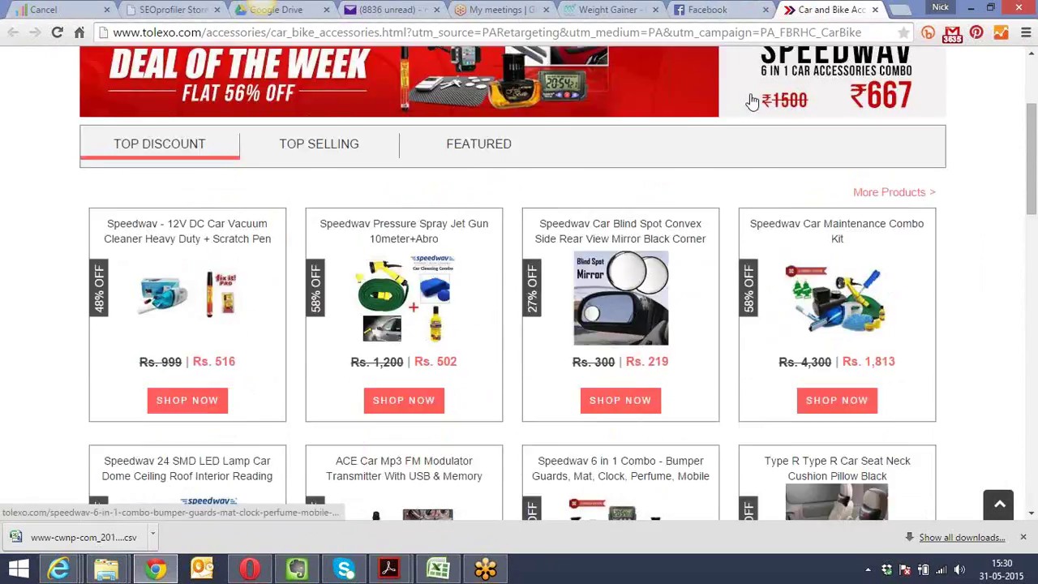
scroll(751, 101, "down", 1)
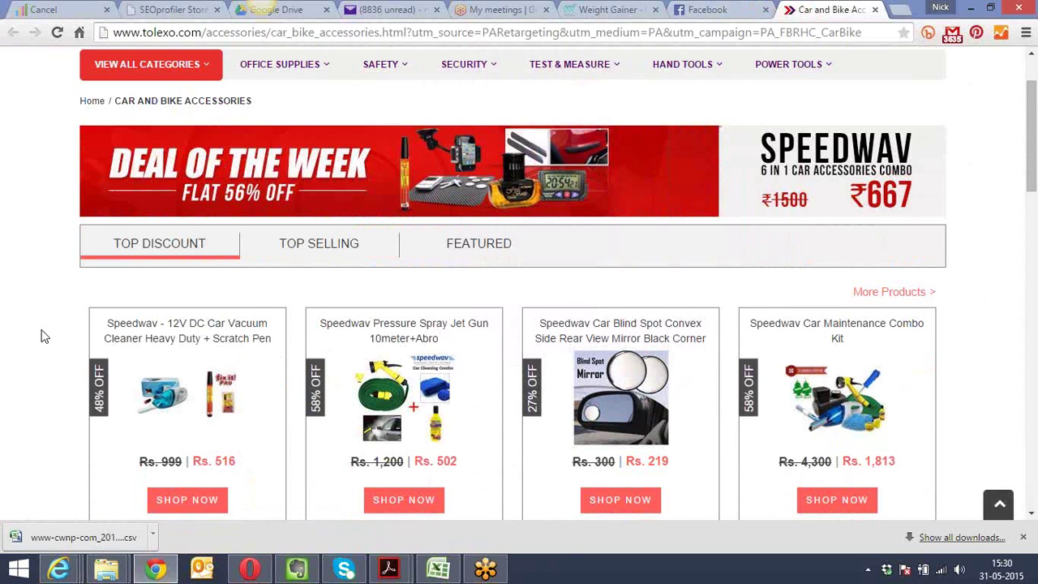
scroll(44, 336, "down", 9)
scroll(45, 337, "up", 1)
scroll(45, 336, "up", 8)
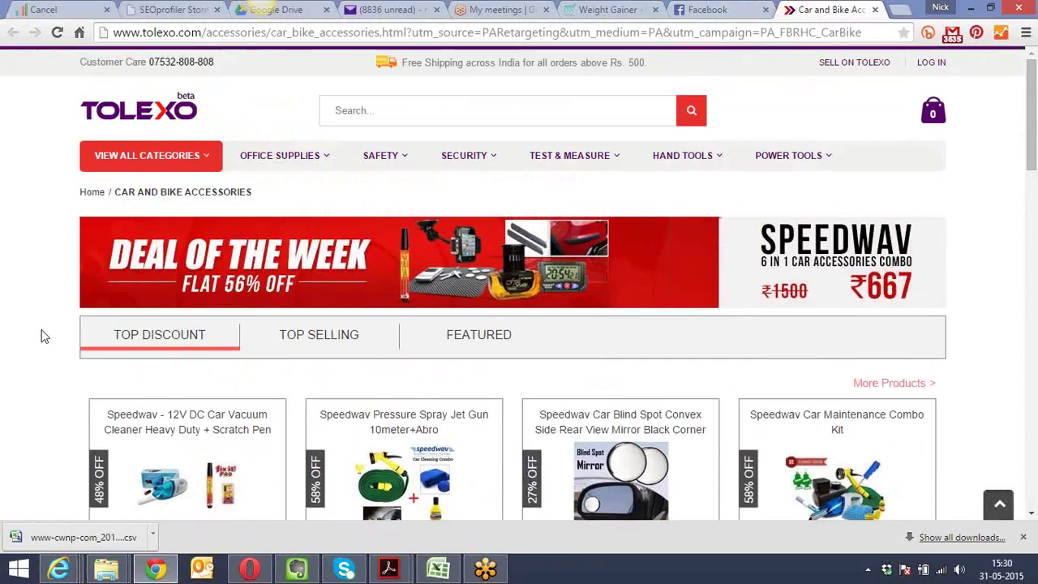
scroll(45, 337, "down", 1)
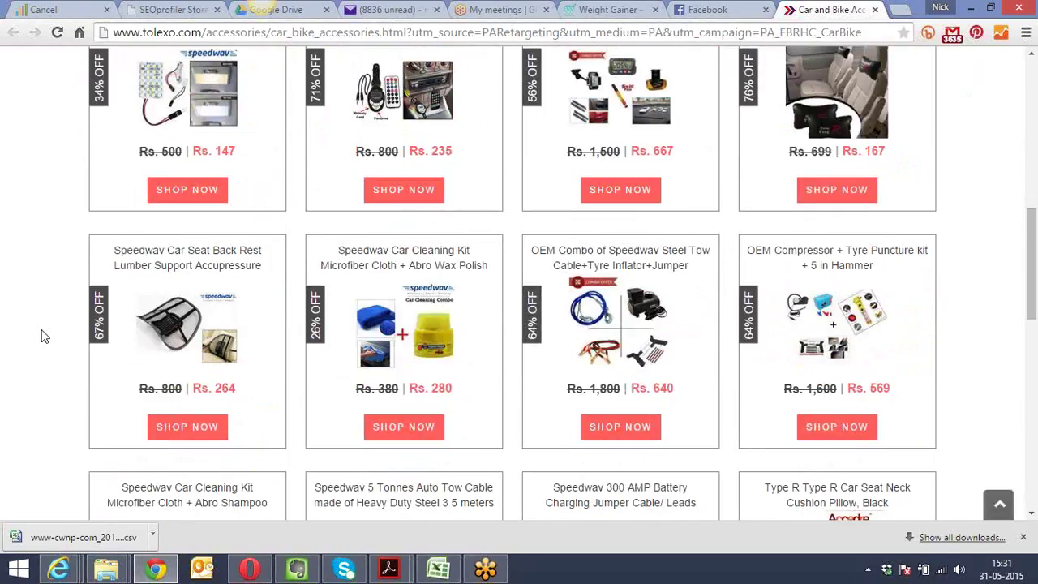
Recheck the enlarged travel combo ad on Facebook and compare it with the products on the Tolexo landing page
left_click(710, 10)
mouse_move(687, 157)
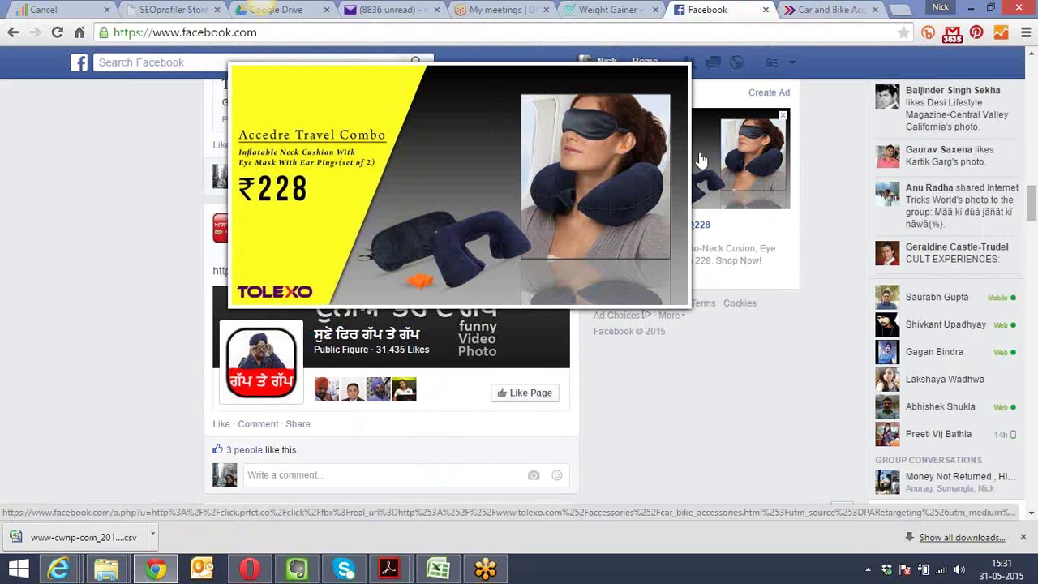
left_click(821, 10)
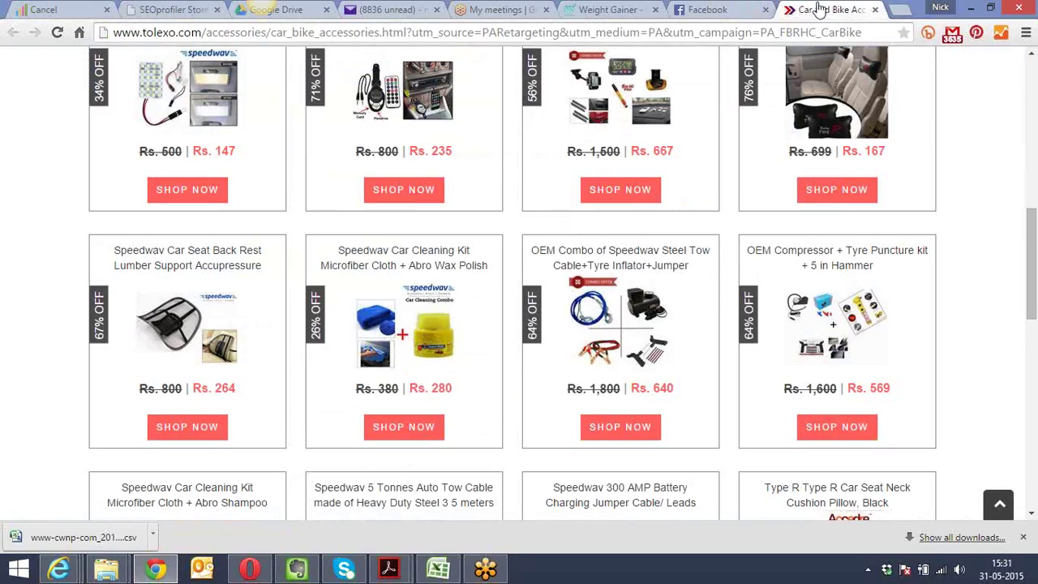
scroll(579, 333, "up", 3)
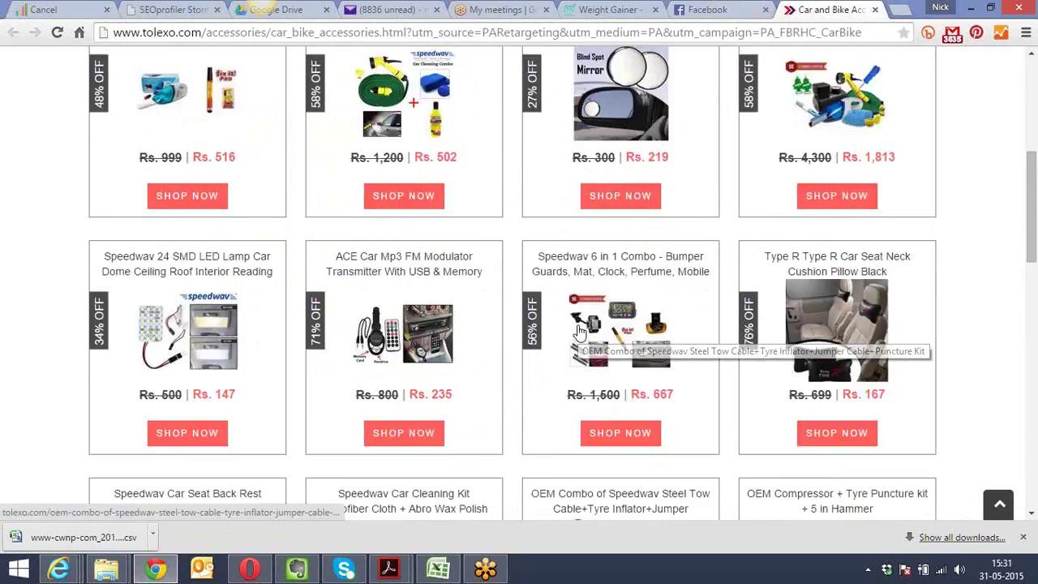
scroll(579, 333, "up", 6)
scroll(578, 333, "down", 9)
scroll(578, 331, "down", 9)
scroll(578, 331, "up", 2)
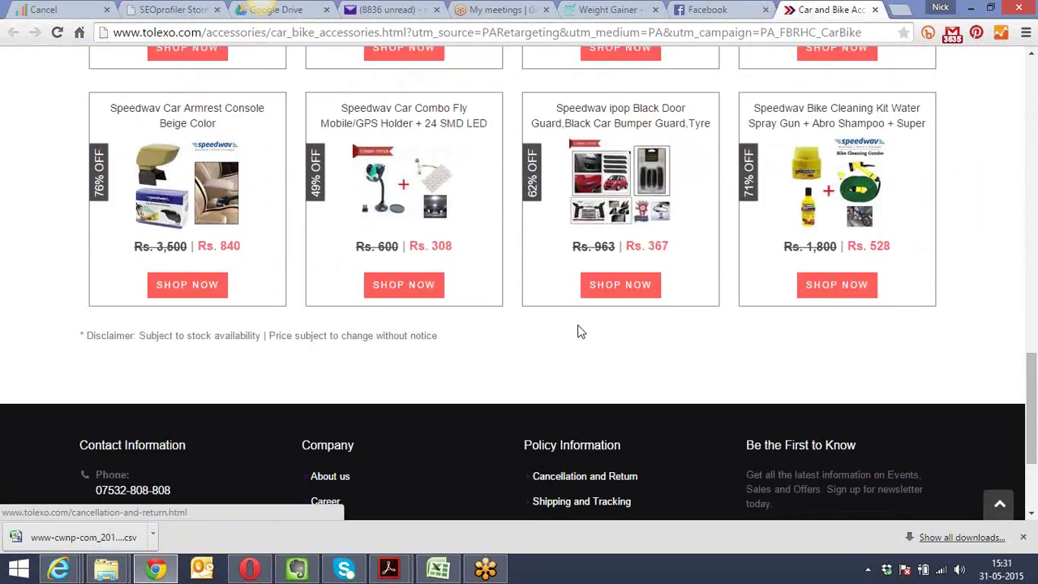
Open the Speedwav Car Blind Spot Convex Side Rear View Mirror product and add one set to the shopping cart
scroll(578, 331, "up", 15)
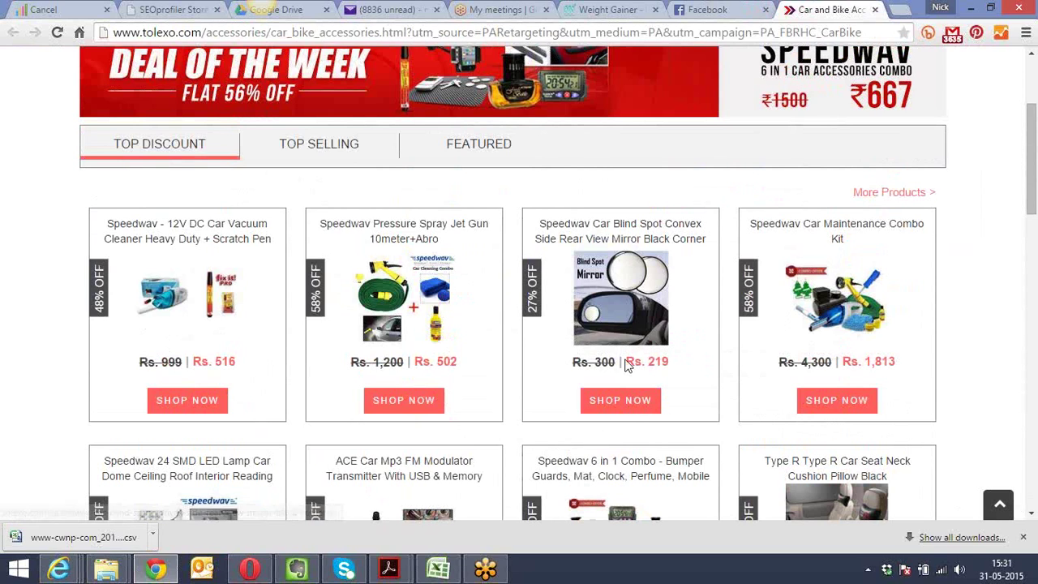
left_click(595, 286)
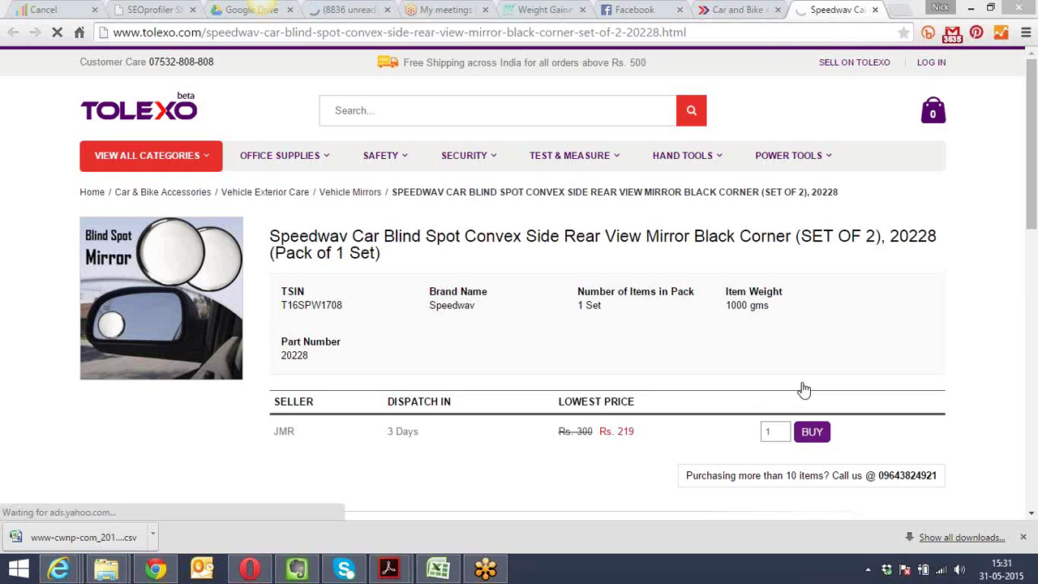
left_click(812, 433)
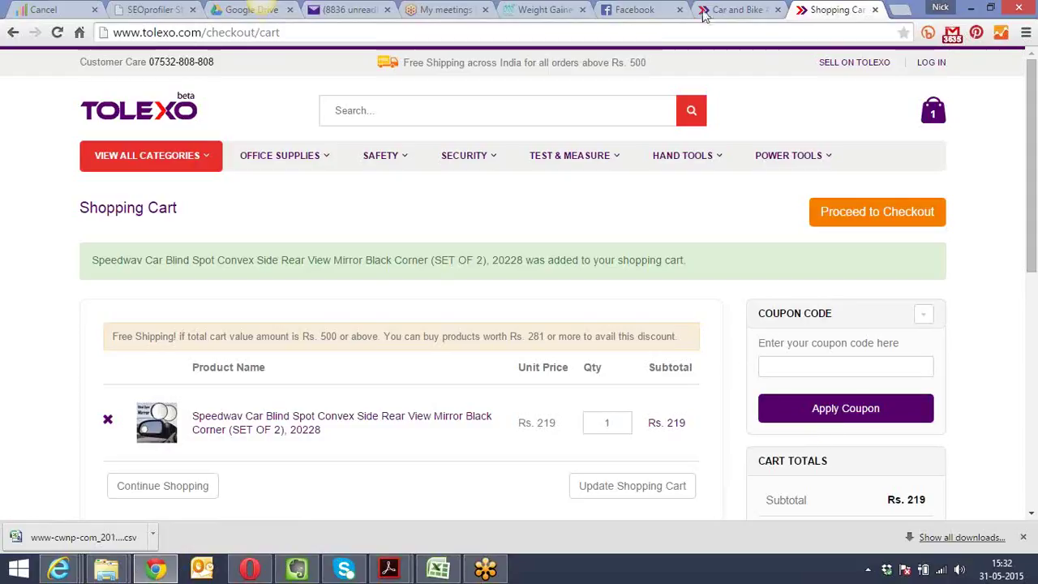
Switch to the Facebook news feed and view the enlarged Accedre Travel Combo ad beside the earlier posts
left_click(641, 9)
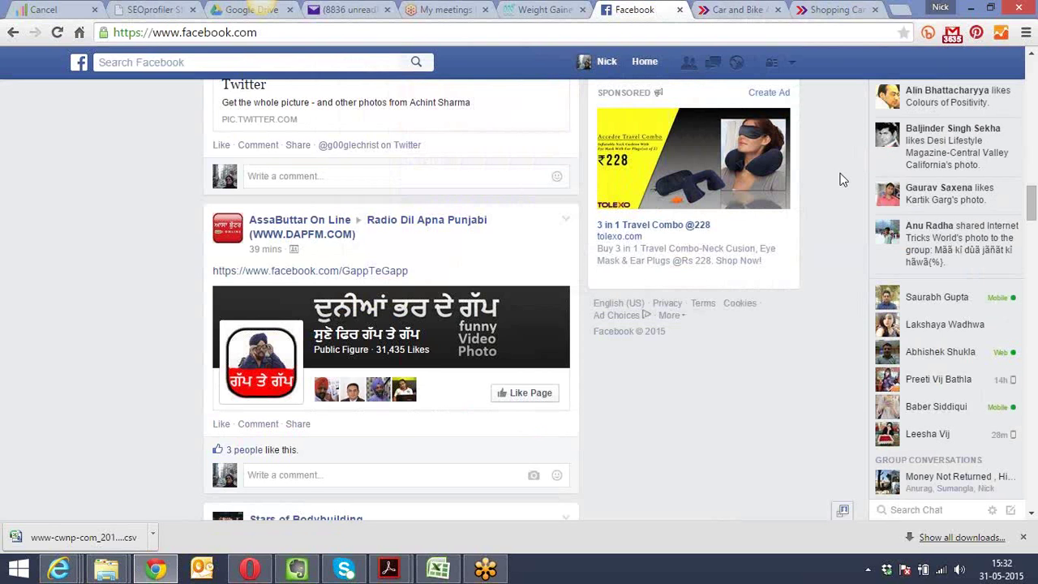
scroll(843, 180, "up", 8)
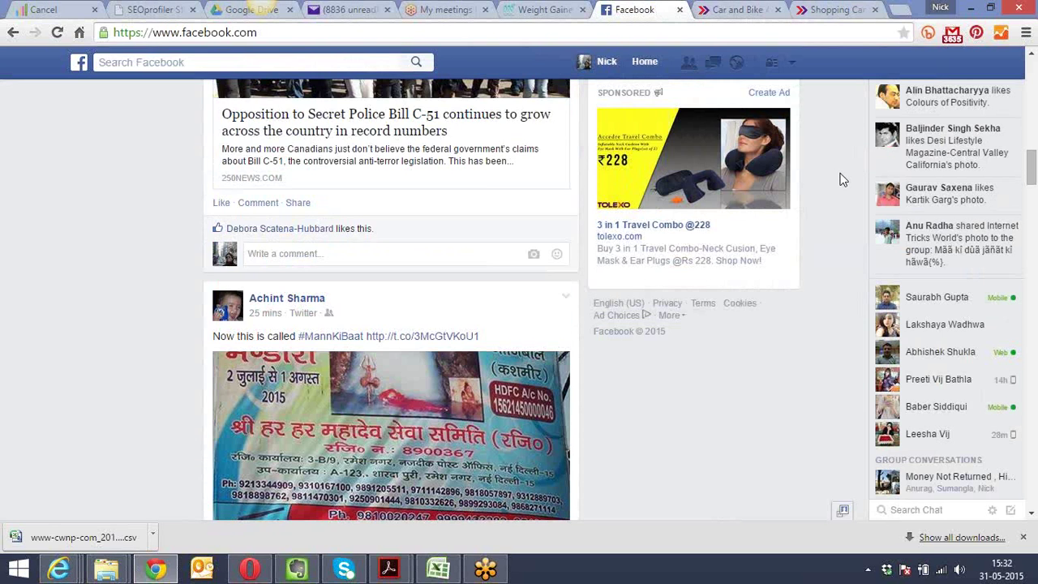
mouse_move(737, 143)
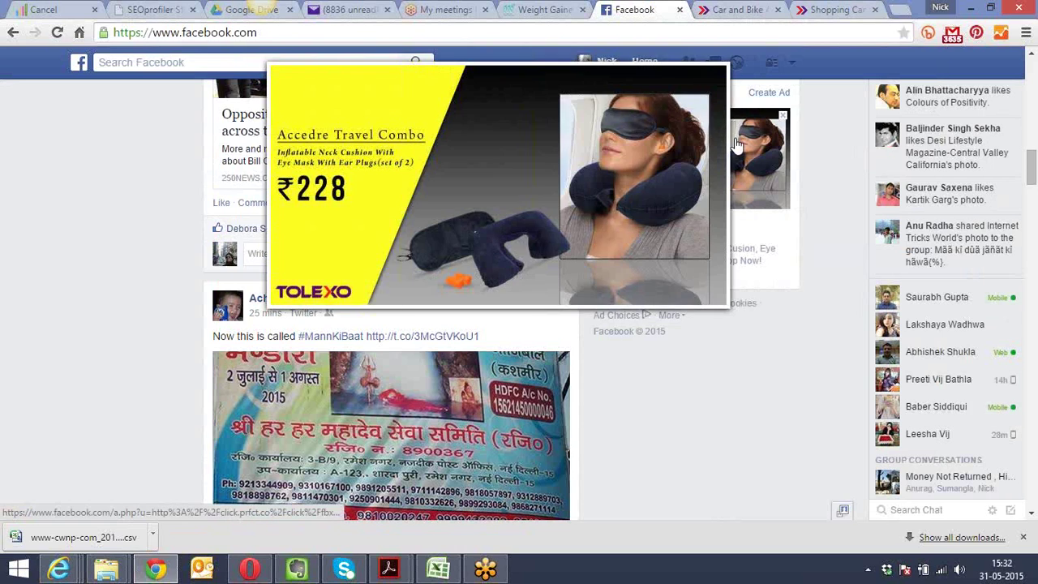
Revisit the Tolexo shopping cart and landing page, and return to Facebook to check the ad beside the feed
left_click(828, 8)
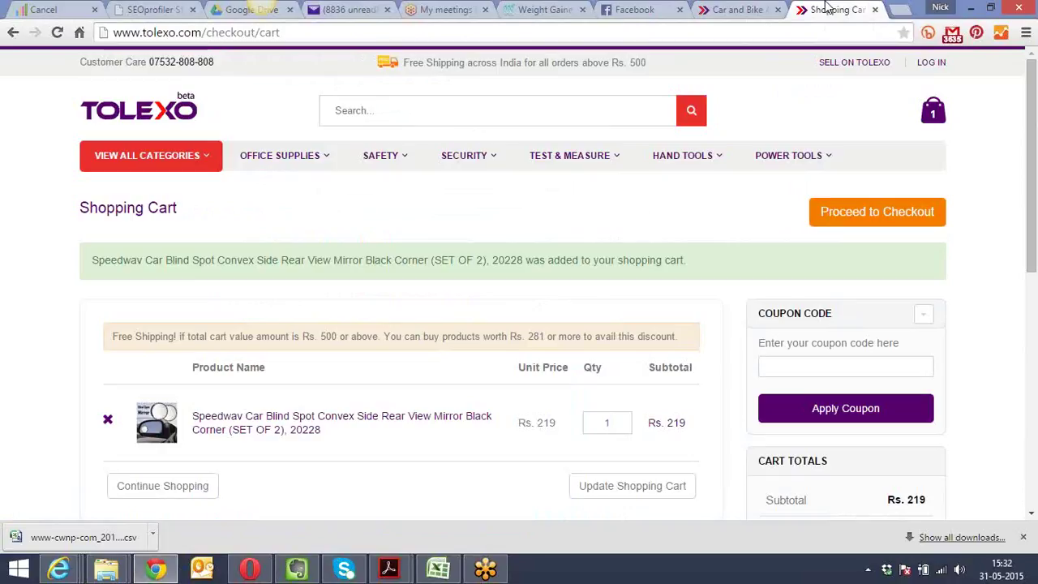
left_click(727, 8)
left_click(819, 8)
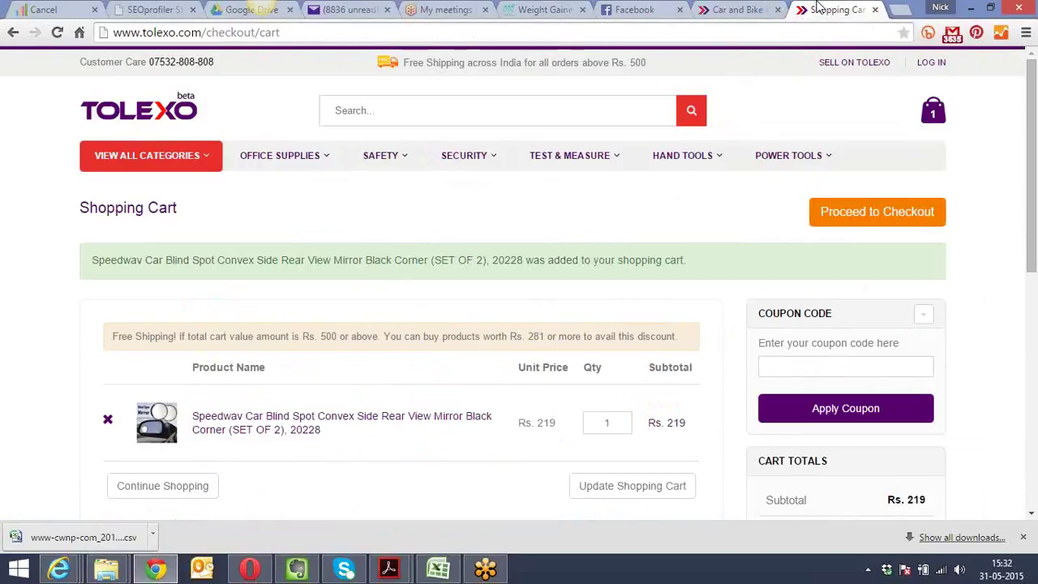
left_click(630, 8)
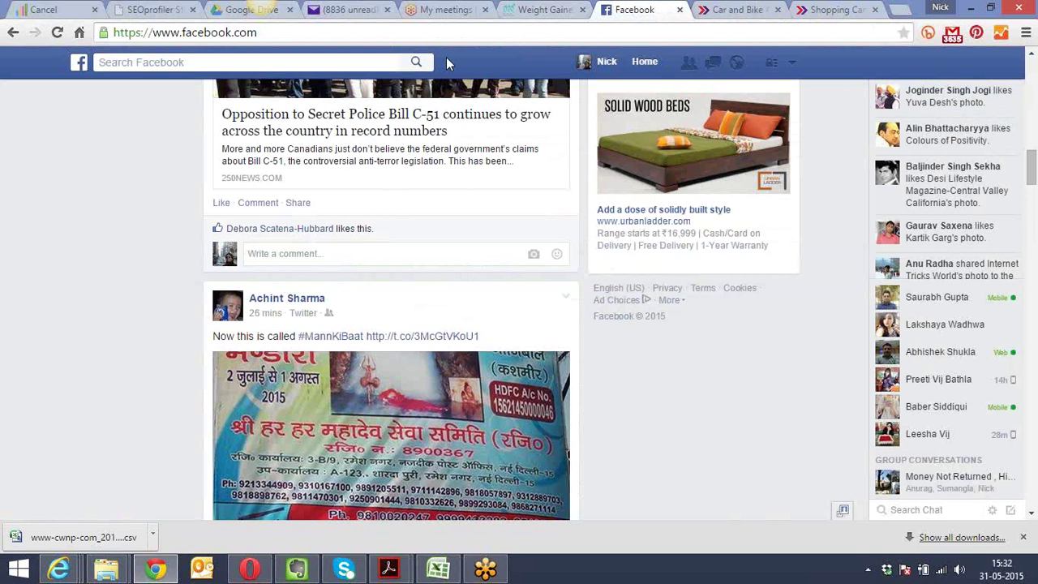
Start creating a Facebook Page of the type Company, Organization or Institution with the category Internet/Software
left_click(793, 65)
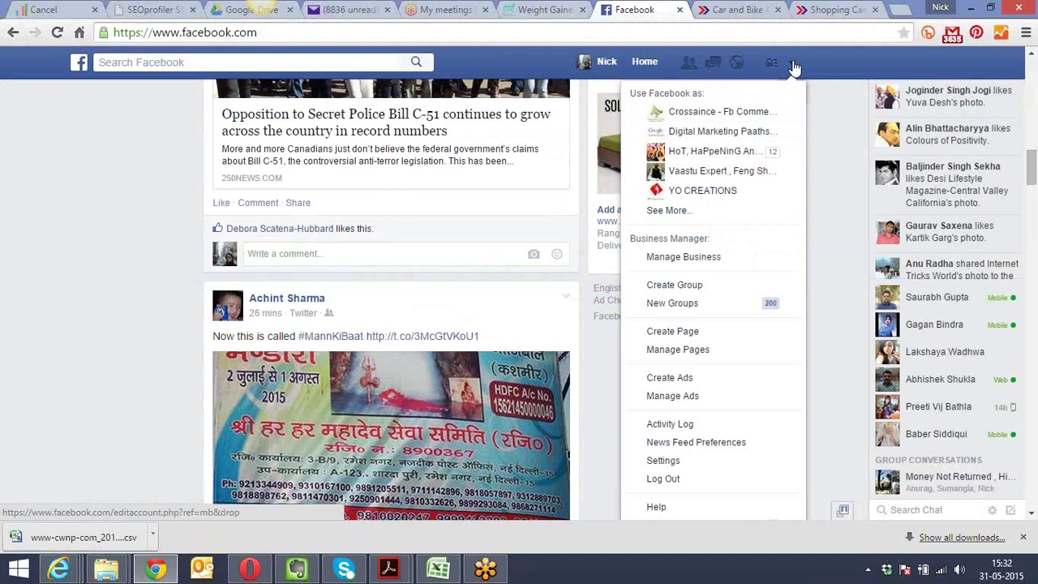
left_click(709, 331)
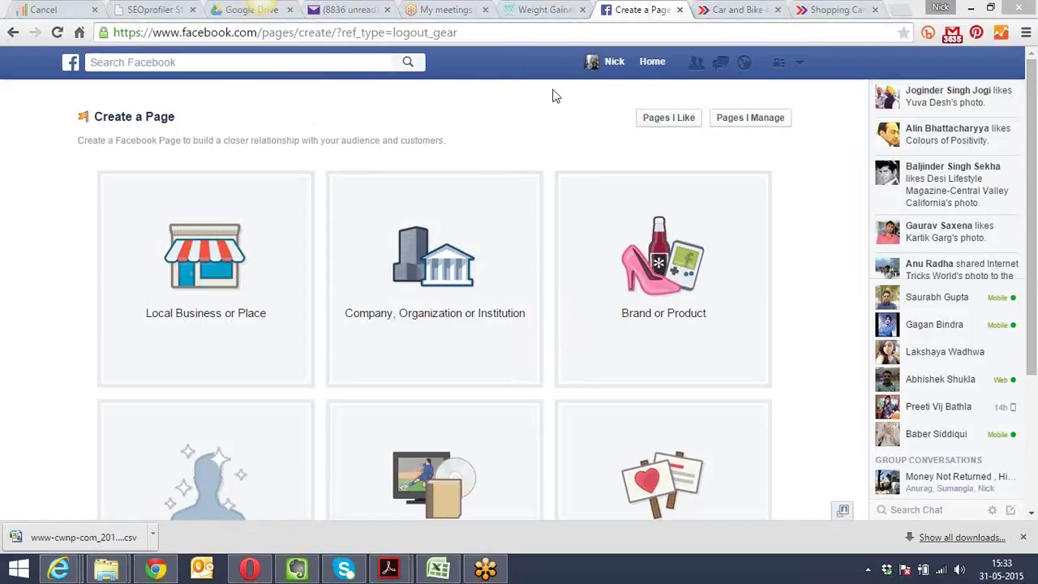
scroll(534, 110, "down", 2)
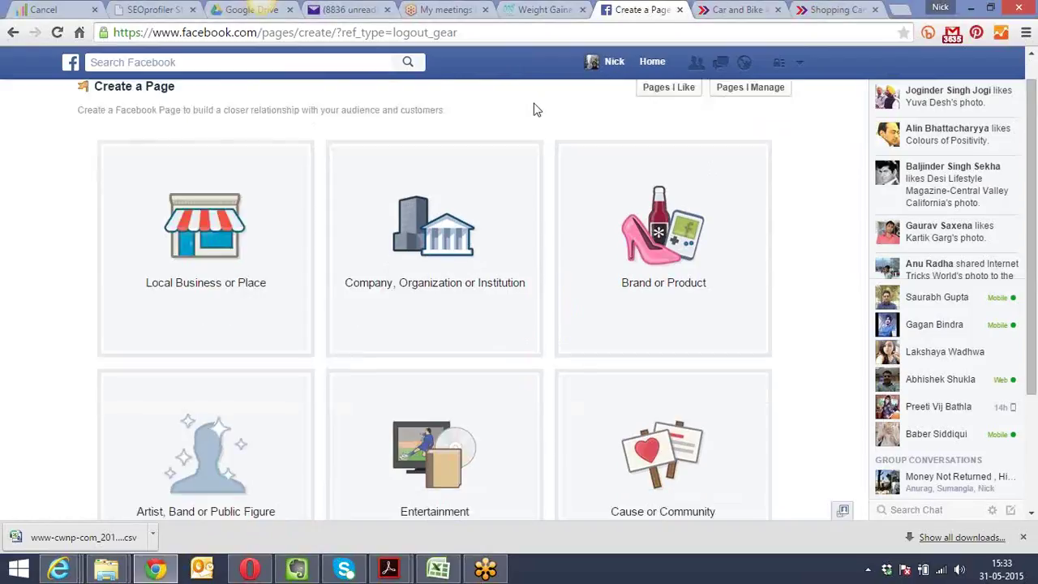
left_click(430, 213)
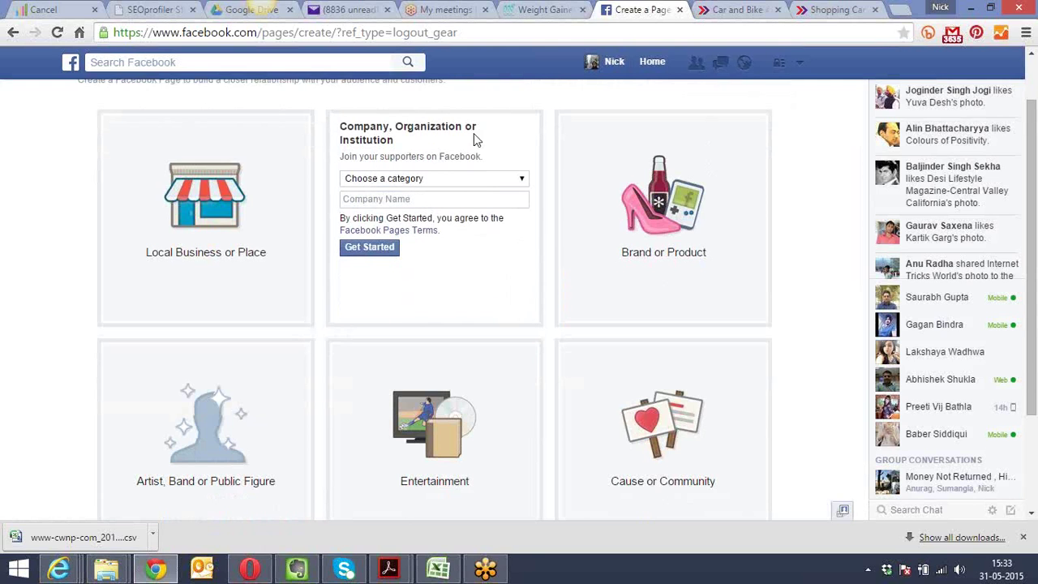
left_click(452, 179)
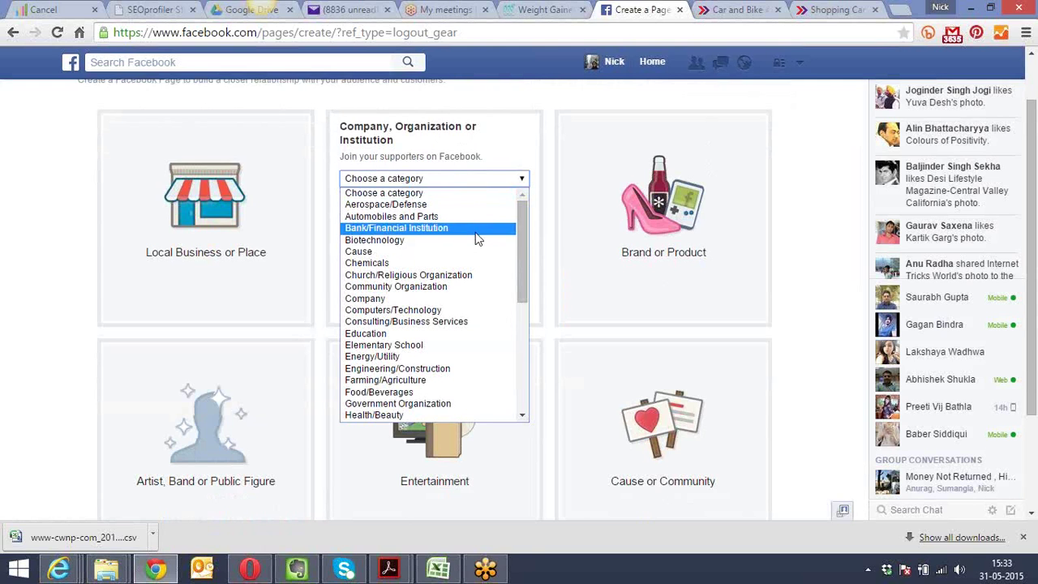
left_click_drag(525, 251, 531, 299)
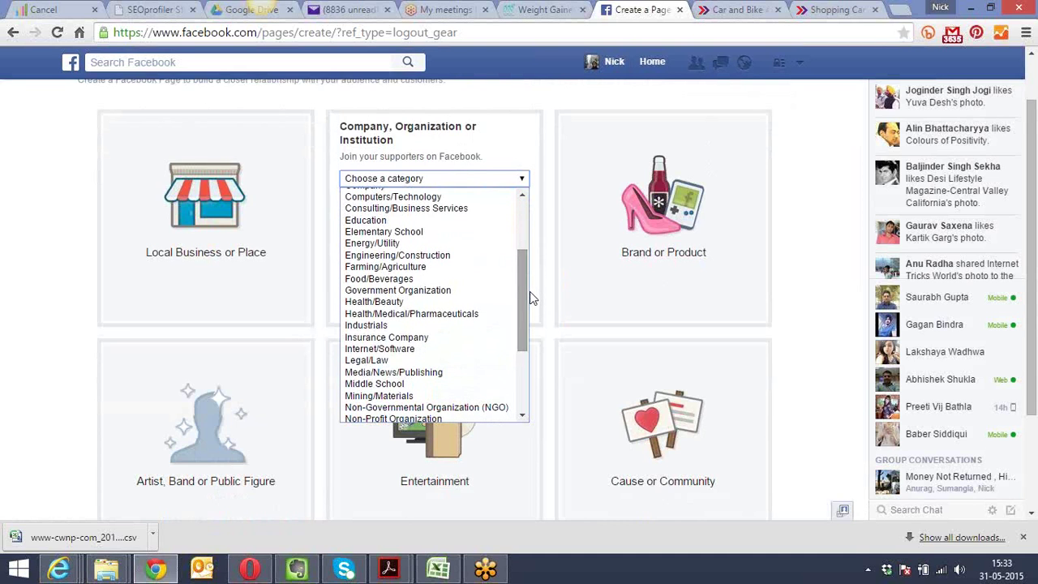
left_click(461, 350)
Name the company "Yo Creations Australia - Internet Marketing Agency" and proceed to the Page setup
left_click(434, 199)
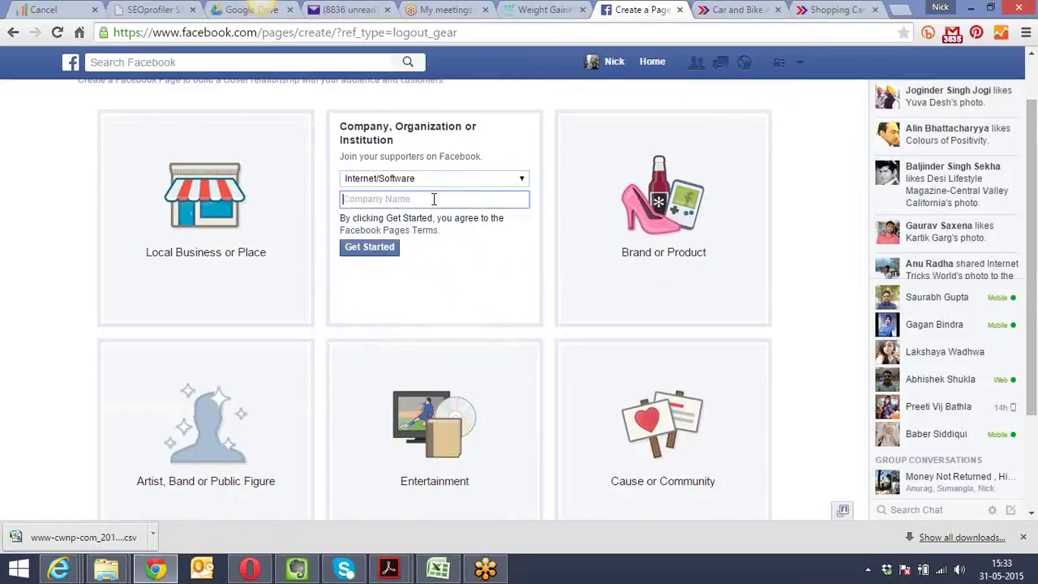
type("Yo Creations Australia ")
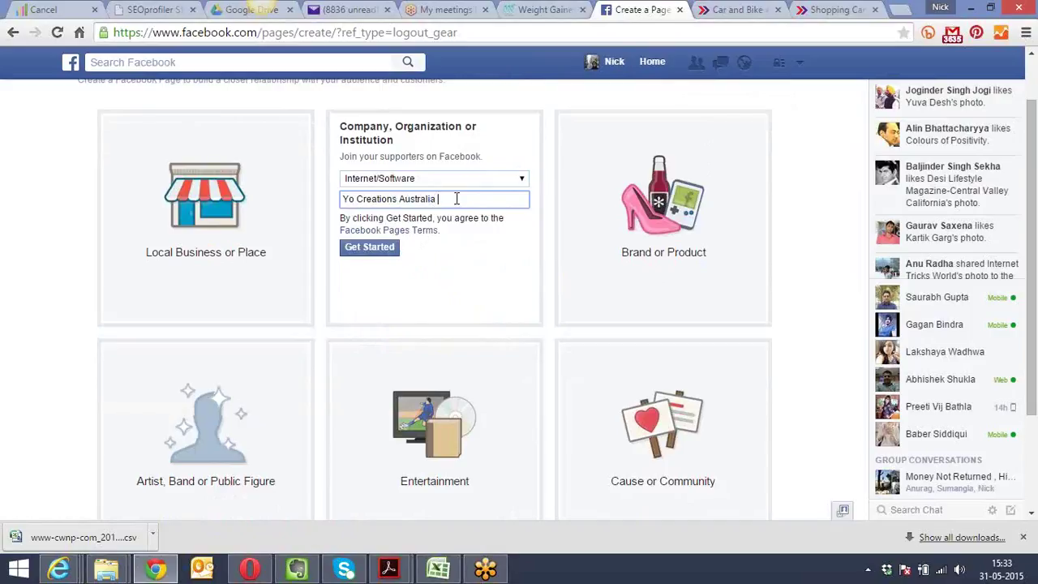
type("- Internet Marketing Agency")
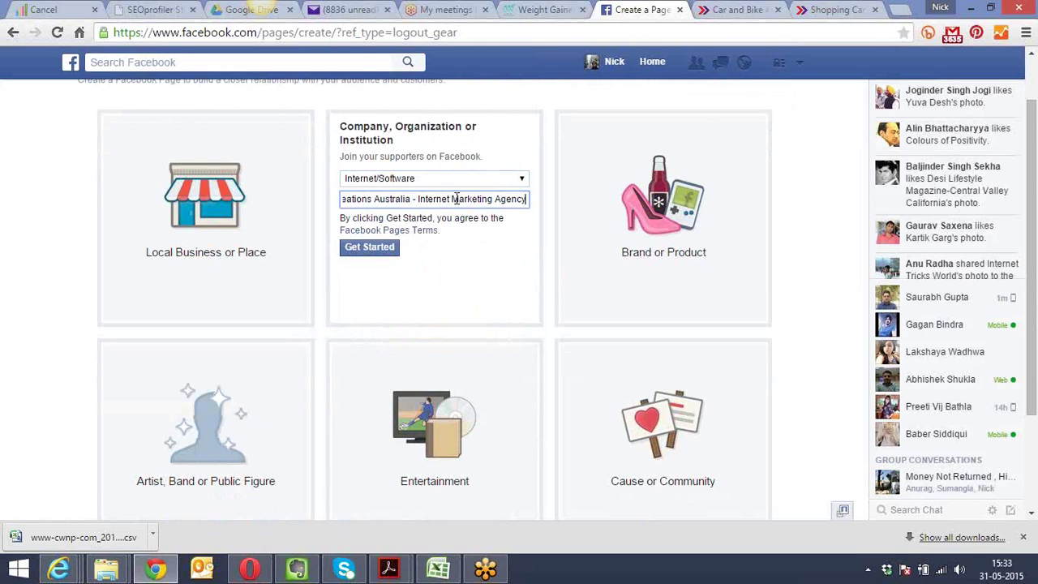
left_click(365, 252)
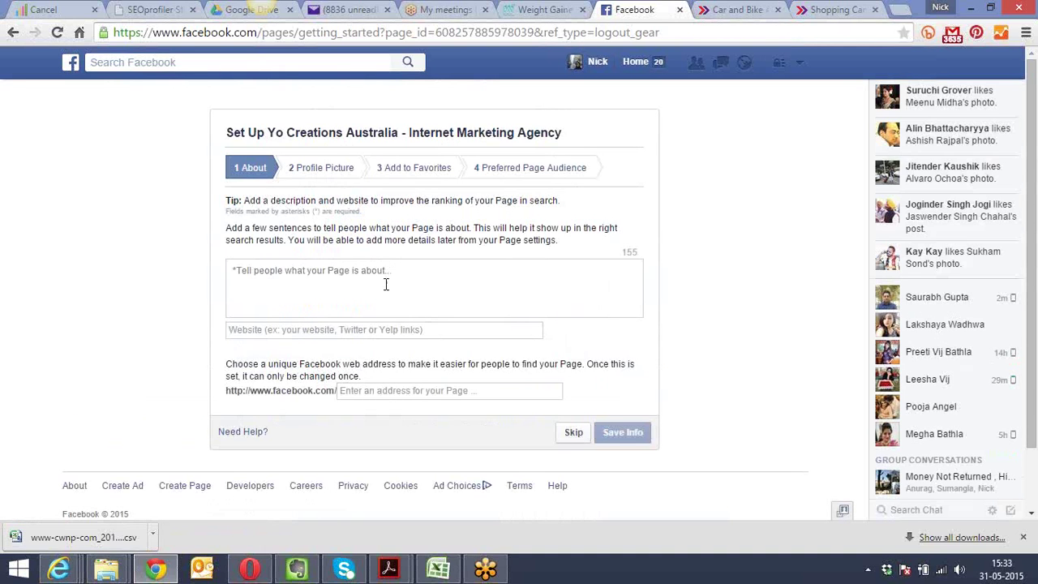
Describe the Page as "Internet Marketing Agency based in Sydney - Australia."
left_click(381, 292)
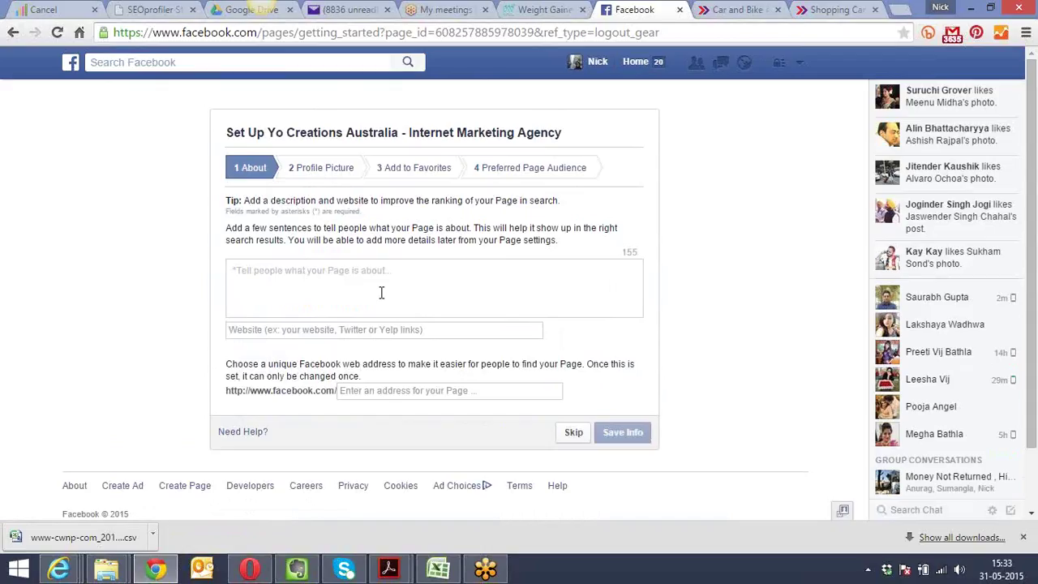
type("I")
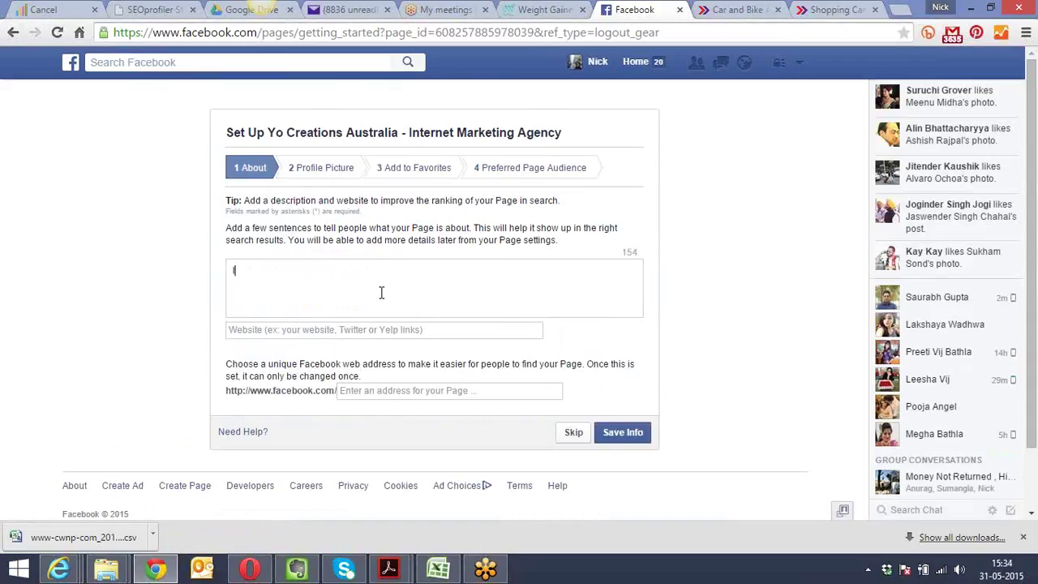
type("nternet Marketing Agency")
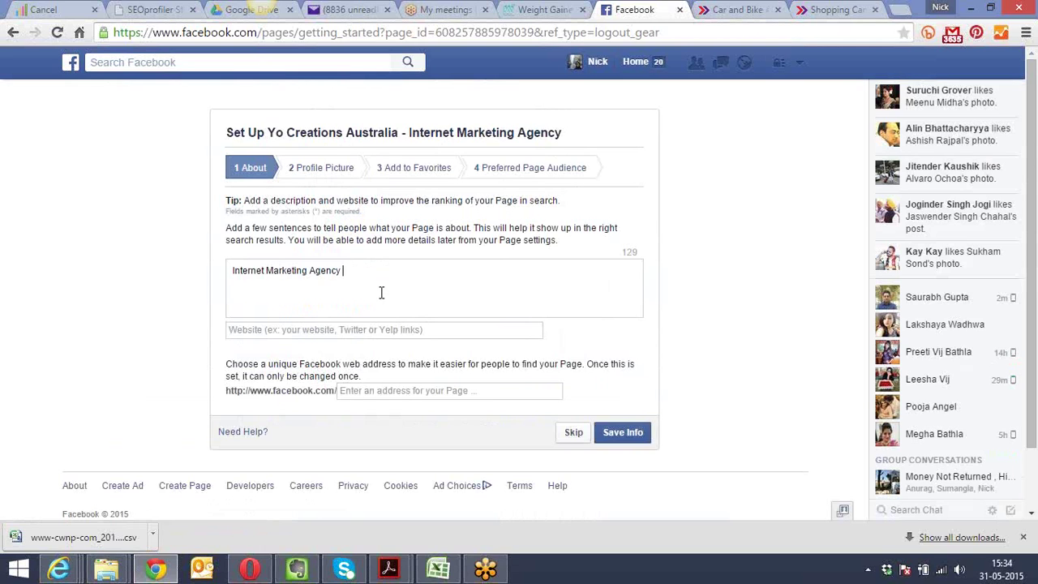
type("based in Sydney - Australai")
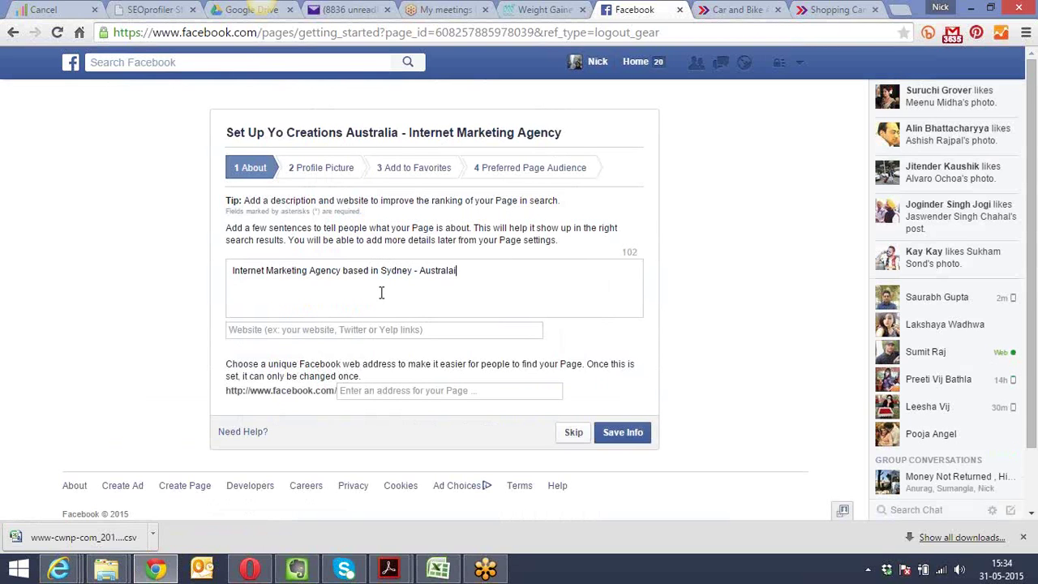
key("BackSpace")
key("BackSpace")
type("iA")
key("BackSpace")
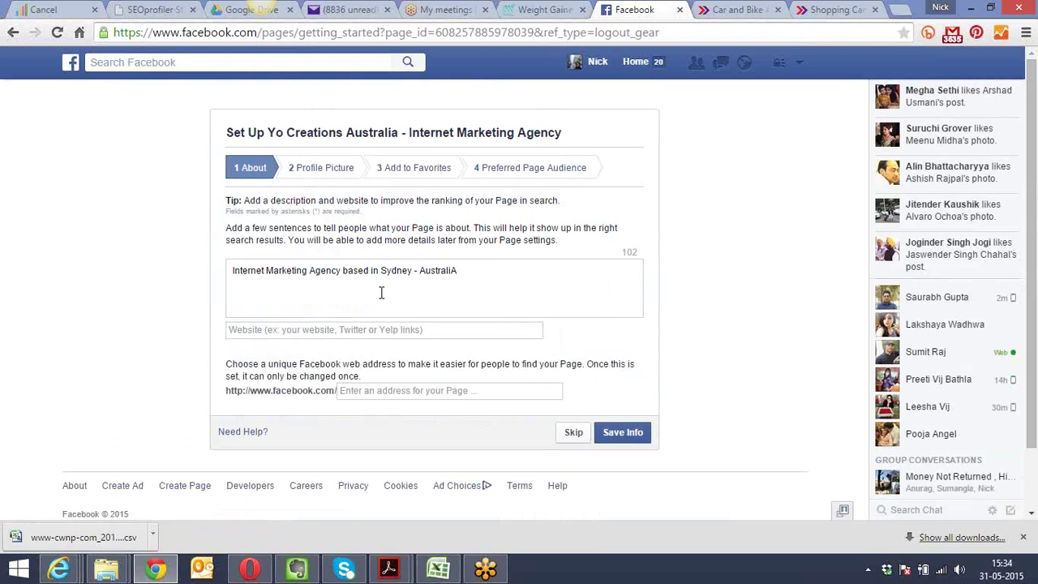
key("BackSpace")
type("a")
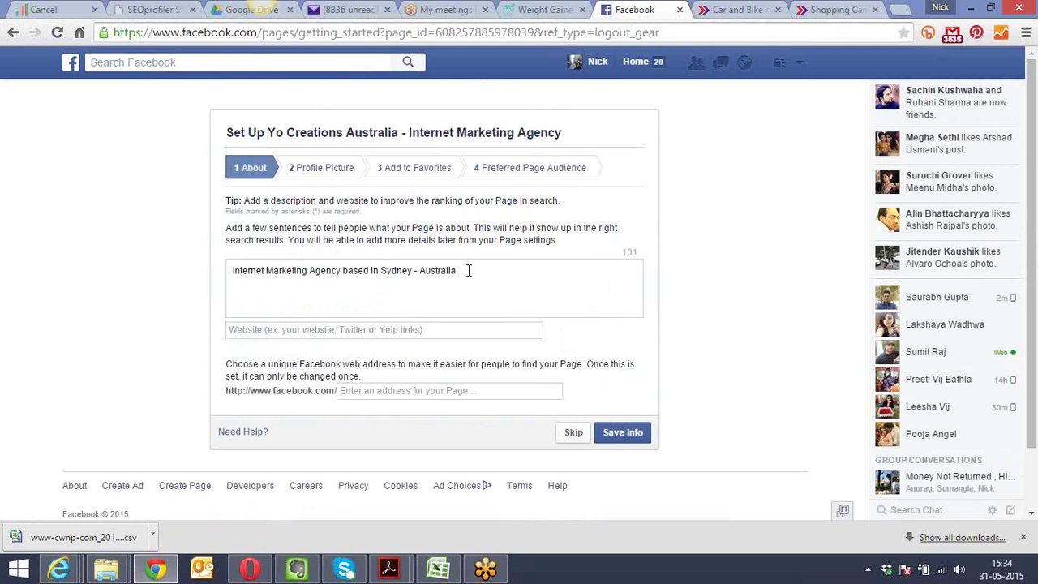
key("ctrl+a")
left_click(468, 270)
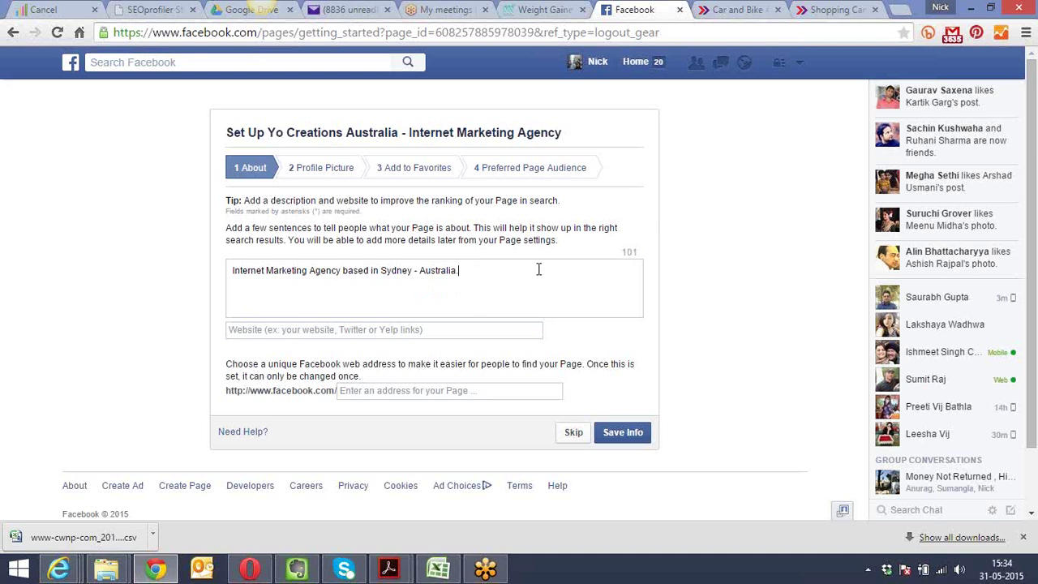
left_click(399, 329)
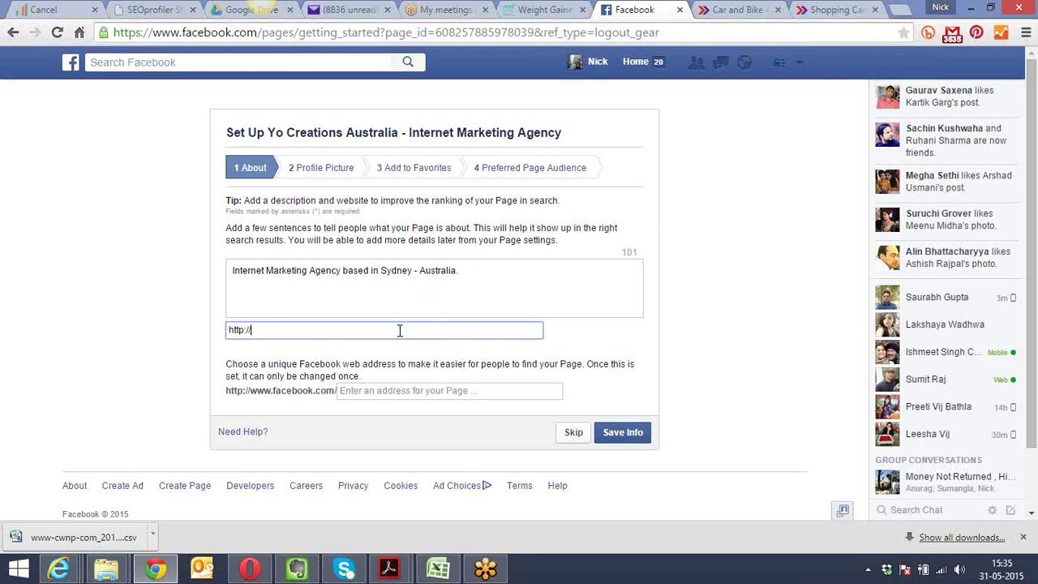
type("yocreations.com.au")
left_click(401, 390)
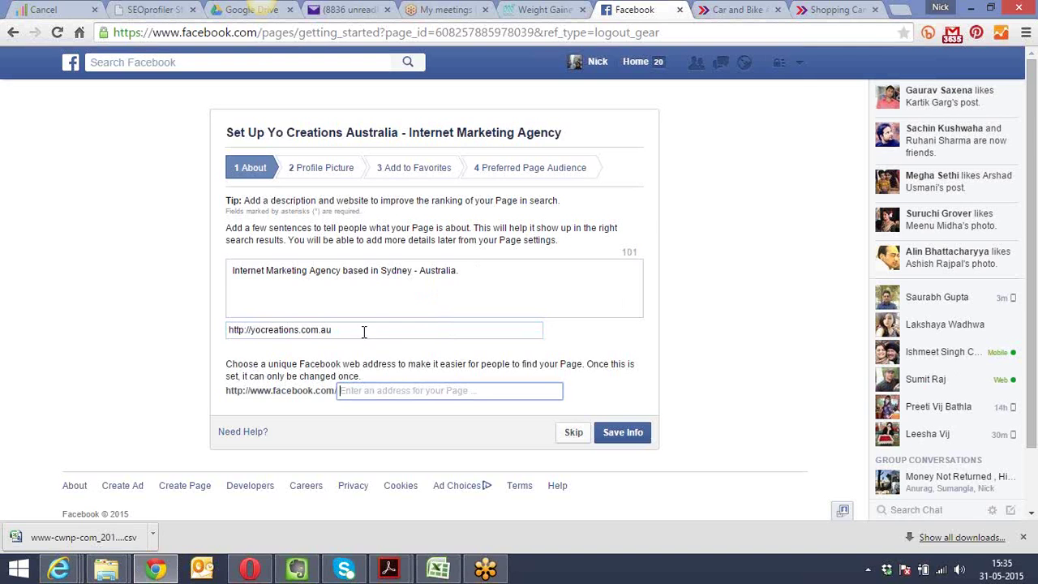
left_click(251, 329)
type("www")
type("w")
type(".")
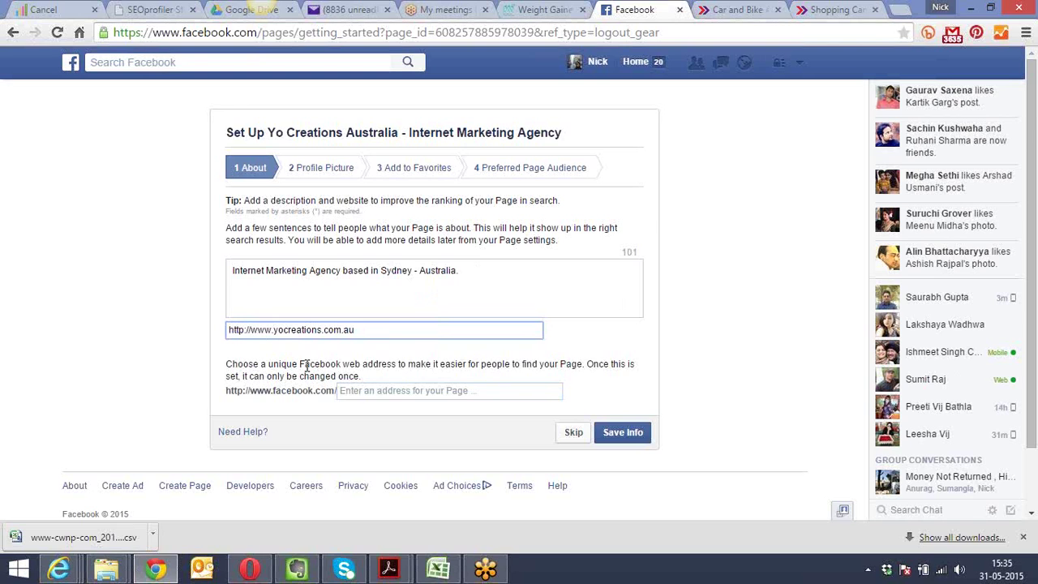
Set the Page's unique Facebook web address to YoCreations.com.au and save the About information
left_click(369, 390)
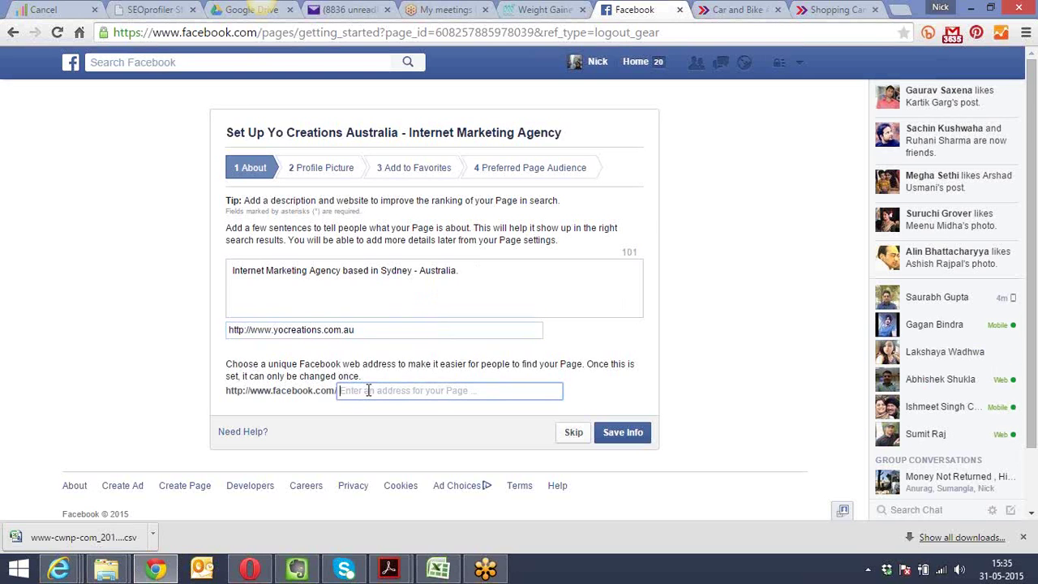
left_click(377, 329)
left_click_drag(377, 330, 220, 330)
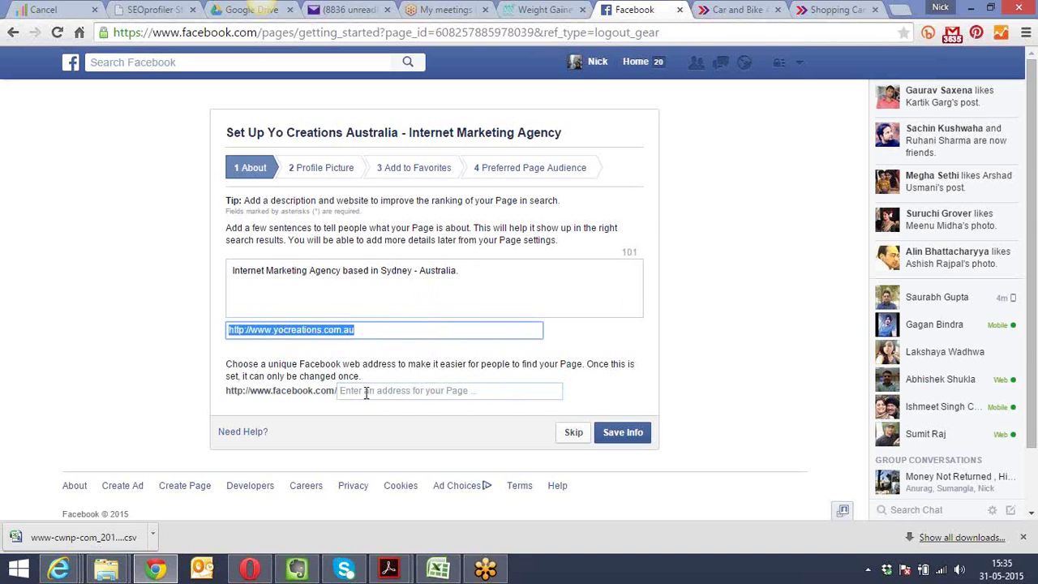
left_click(395, 391)
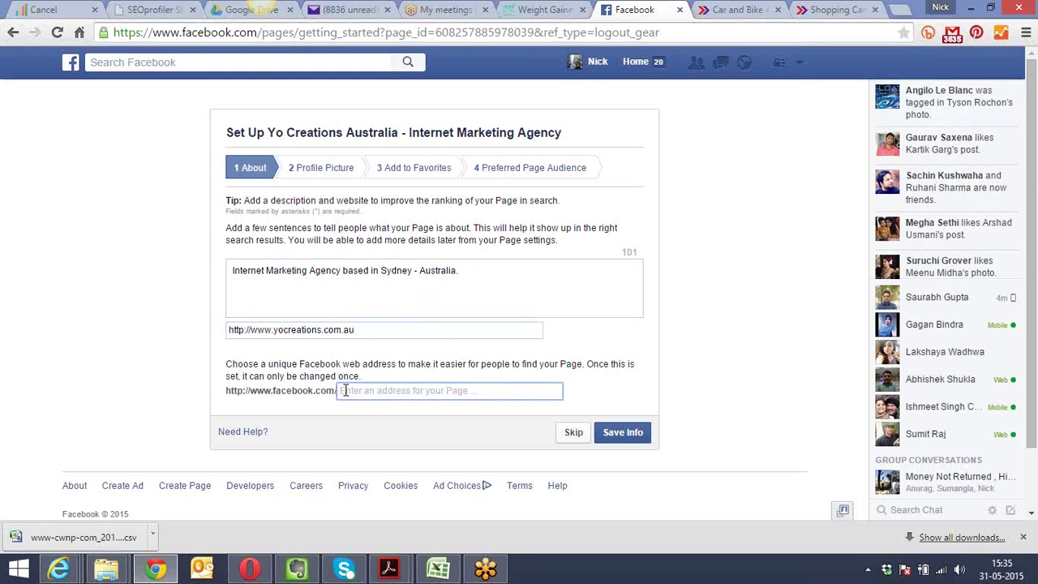
type("YoC")
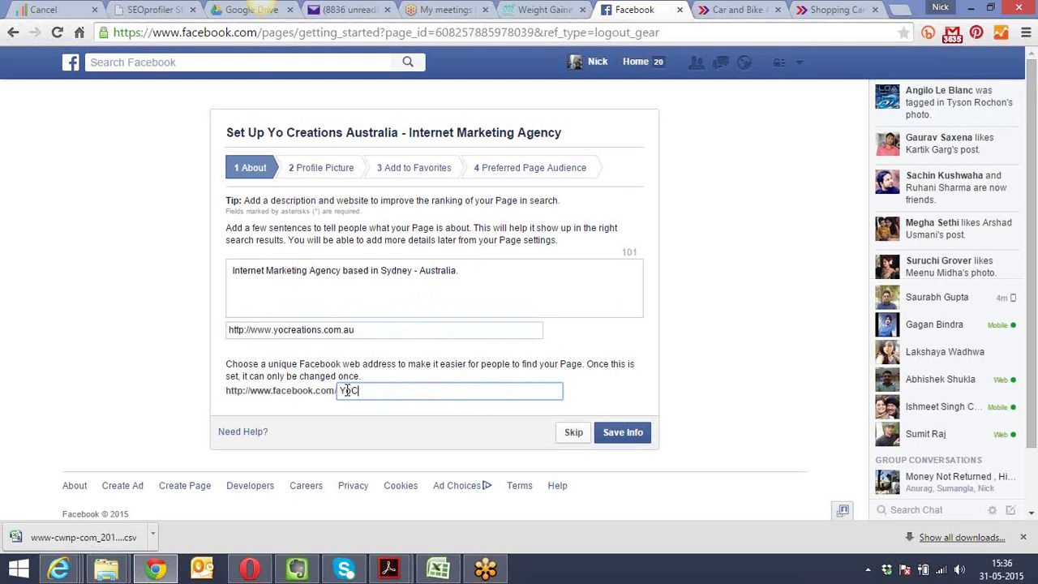
type("reations")
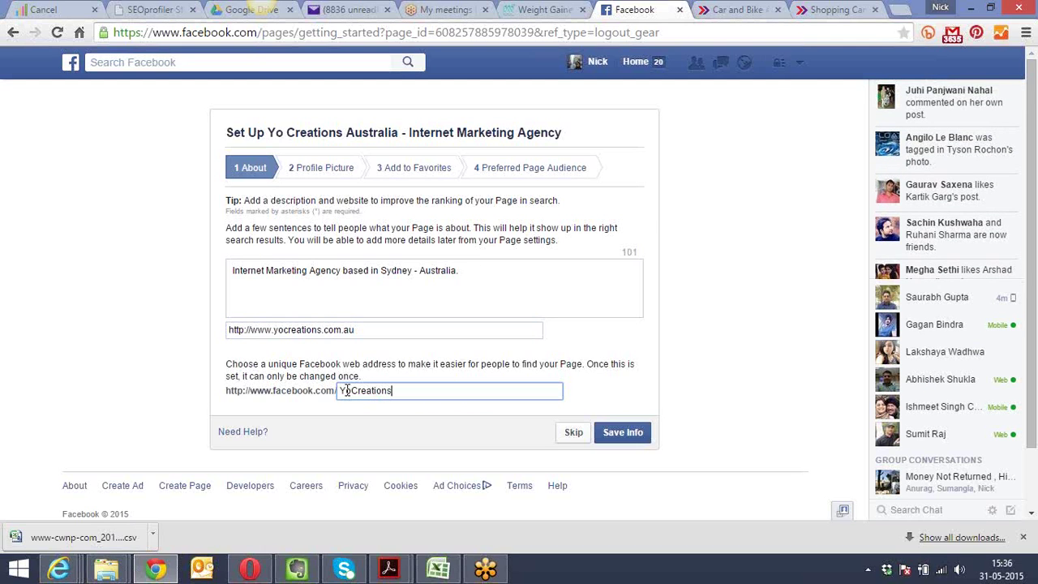
type(".com.au")
left_click(610, 435)
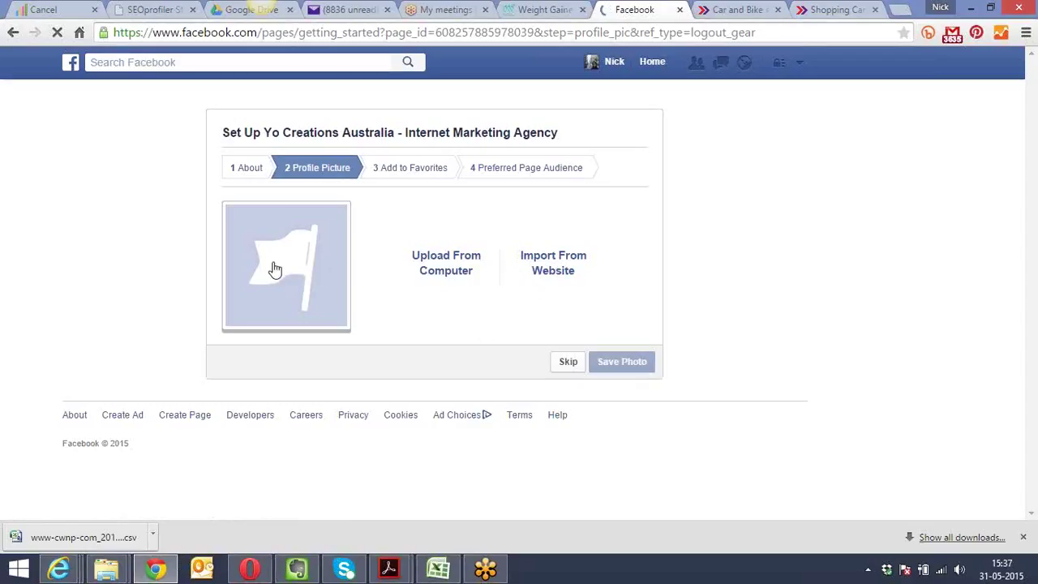
Try the computer upload option for the profile picture, and skip this setup stage without adding a photo
left_click(453, 272)
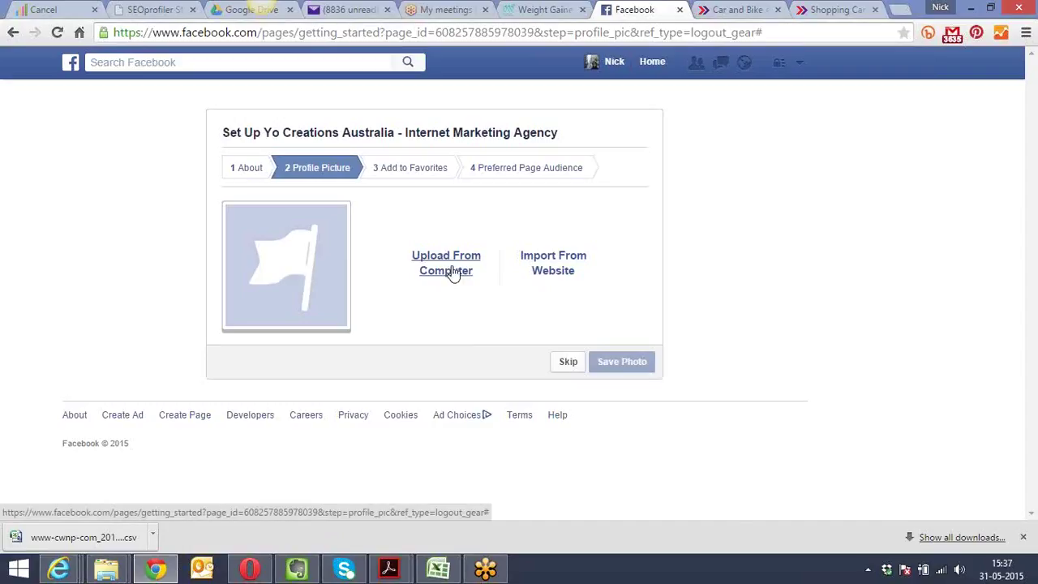
left_click(567, 363)
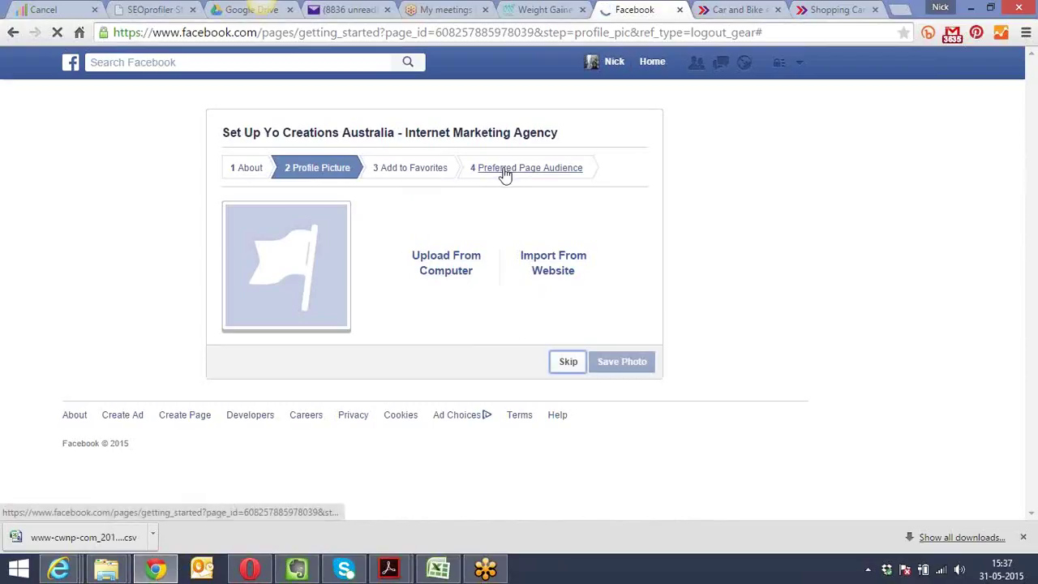
left_click(568, 362)
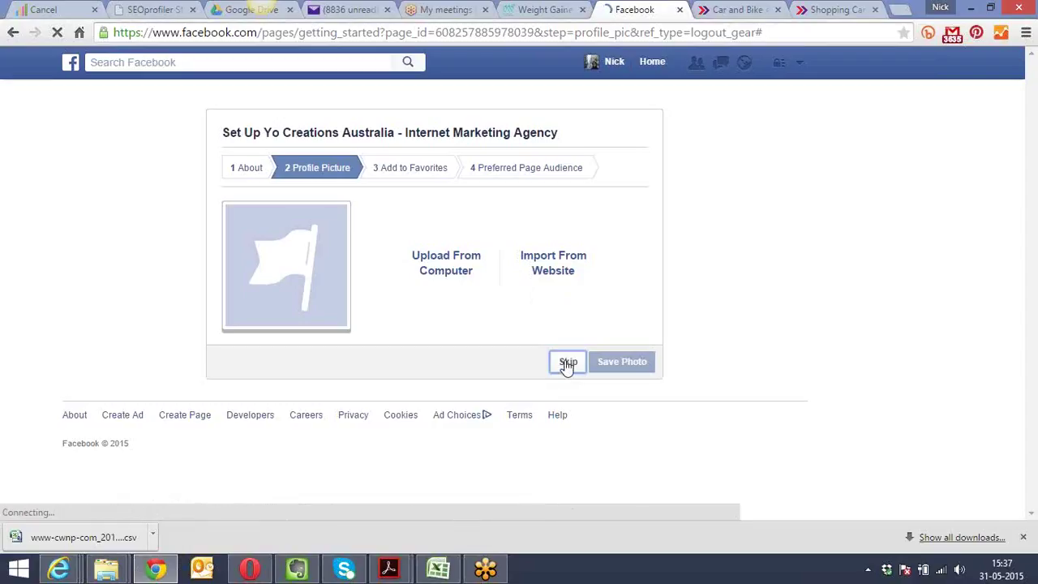
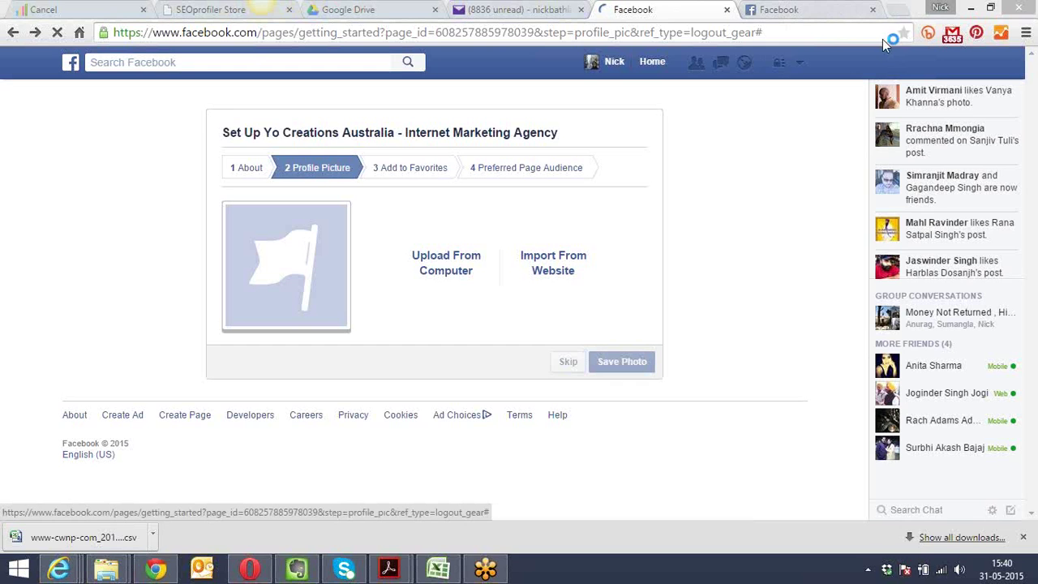
Look for the new Page from the Facebook news feed in the other browser tab and open the Pages list
left_click(795, 9)
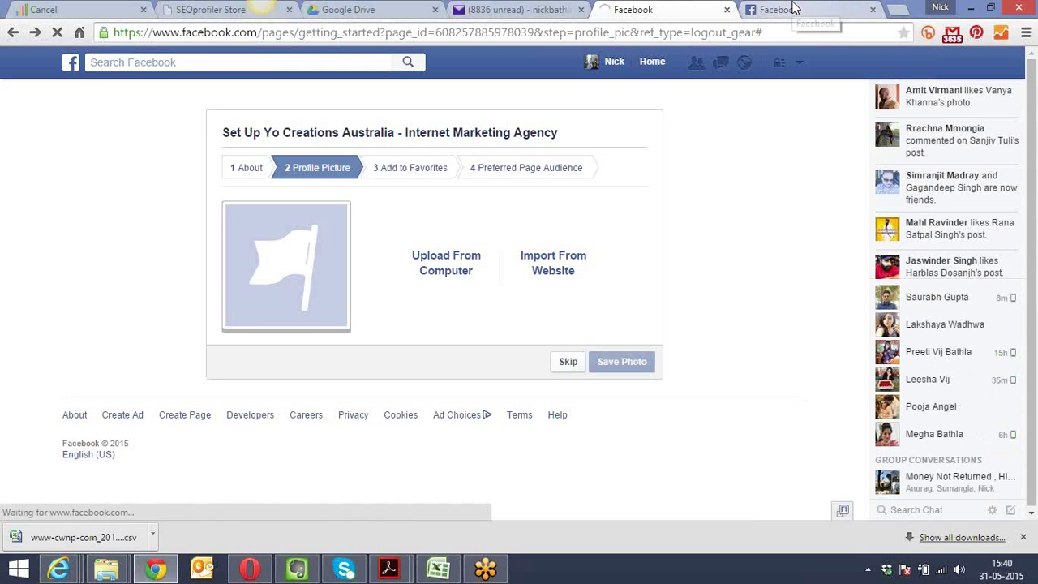
left_click(795, 64)
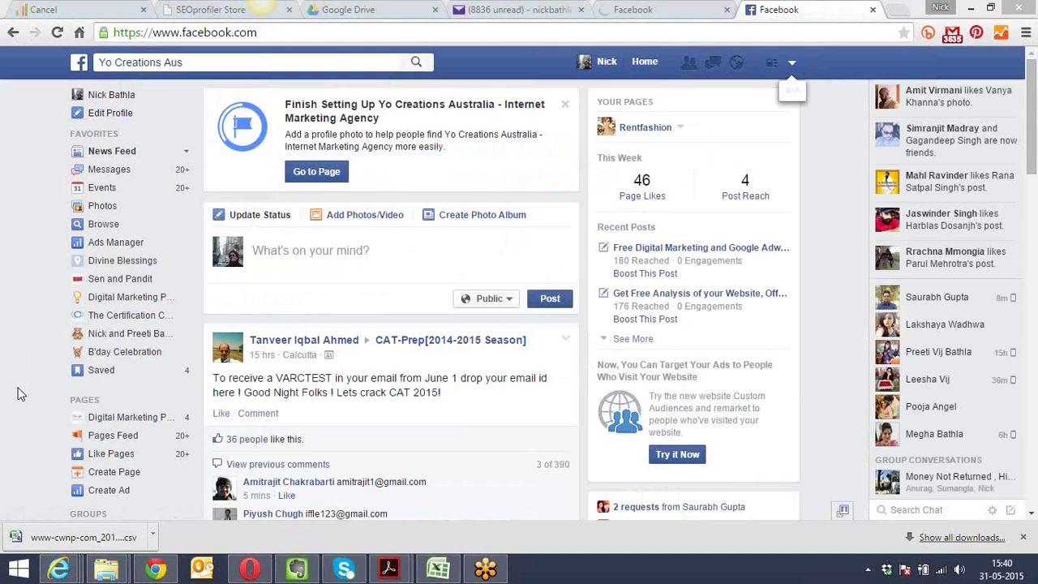
scroll(28, 396, "down", 2)
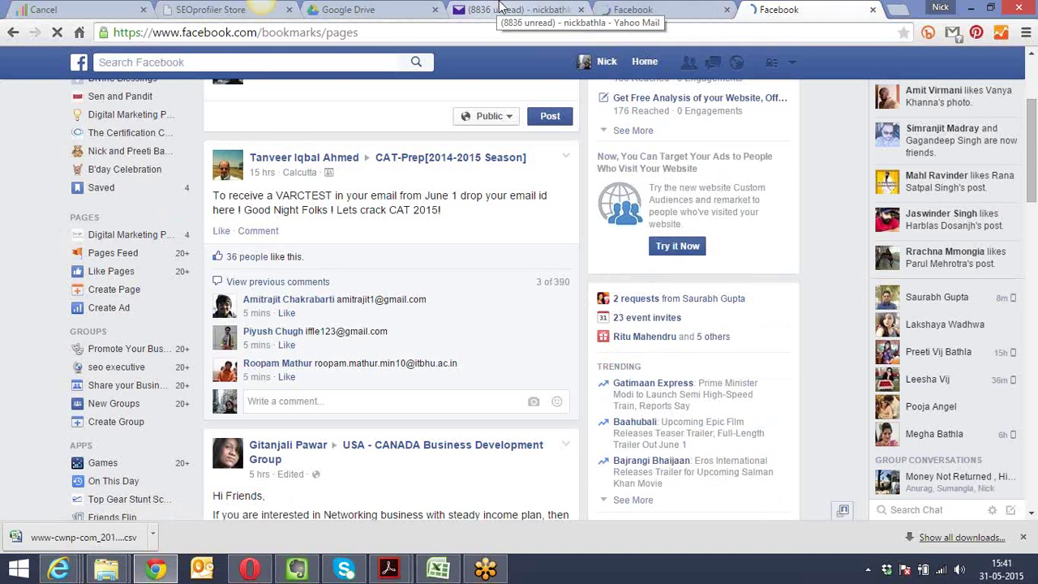
Return to the Page setup and add the Yo Creations Australia Page to the favorites
left_click(643, 9)
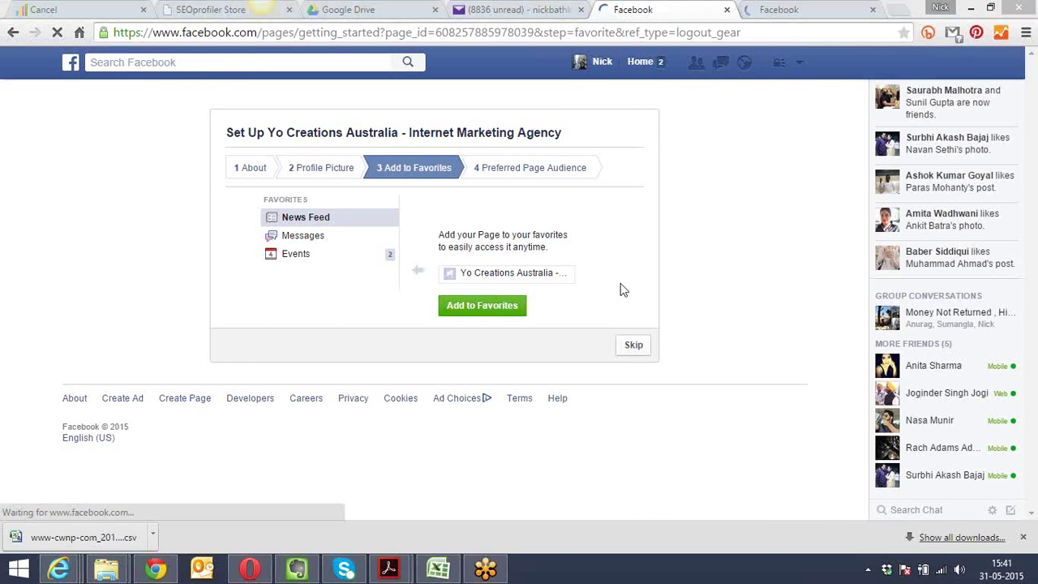
left_click(514, 316)
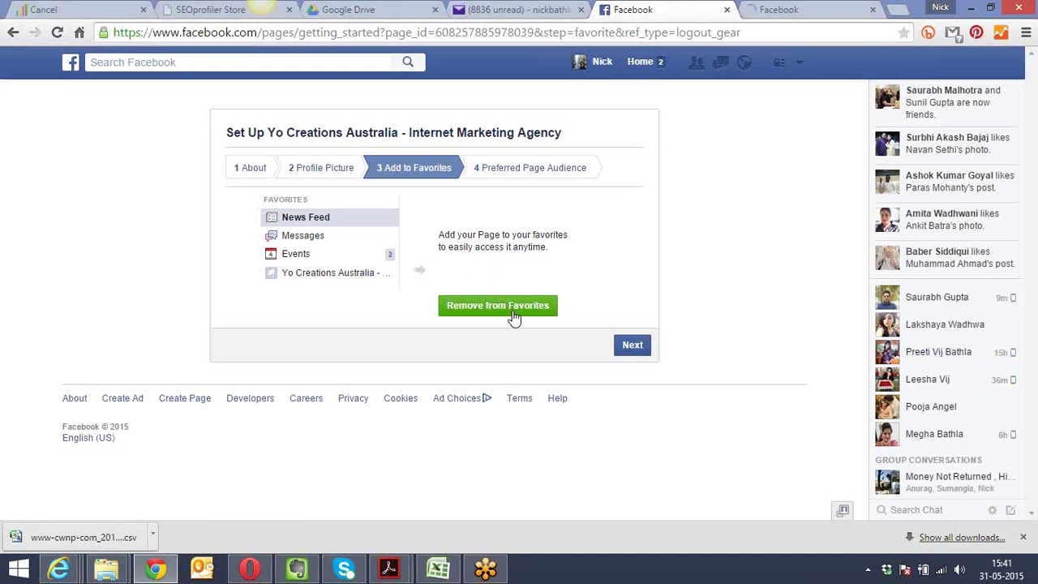
Continue past the favorites stage of the Page setup, and open the Divine Blessings by shefali Page from the other tab's Pages list
left_click(630, 345)
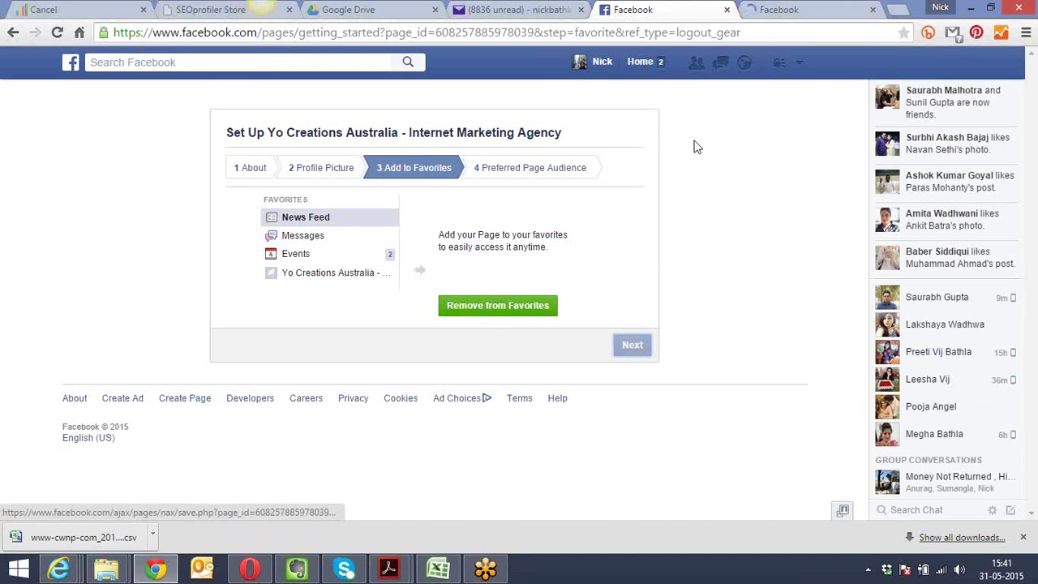
left_click(765, 16)
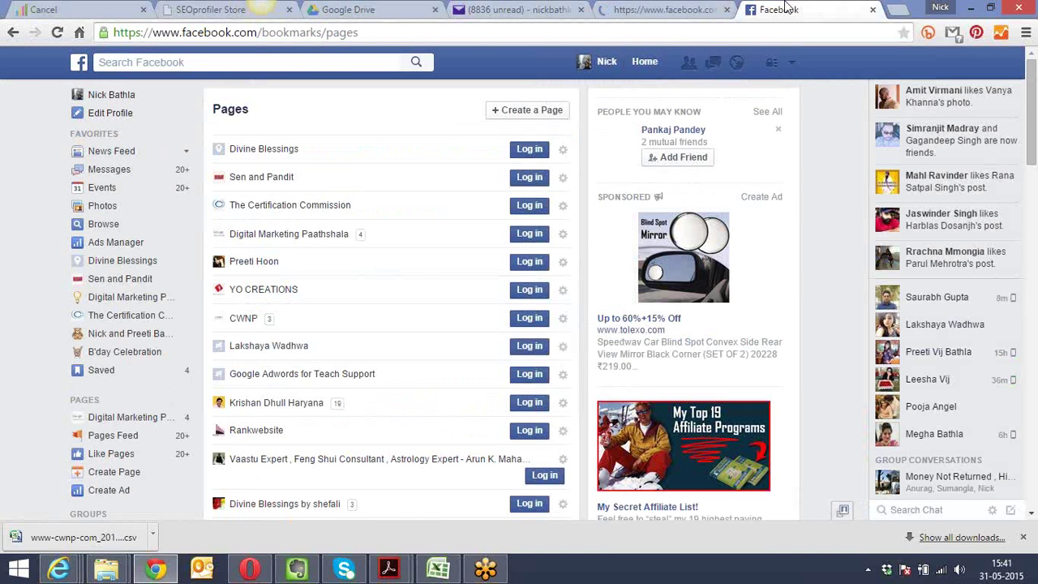
left_click(305, 505)
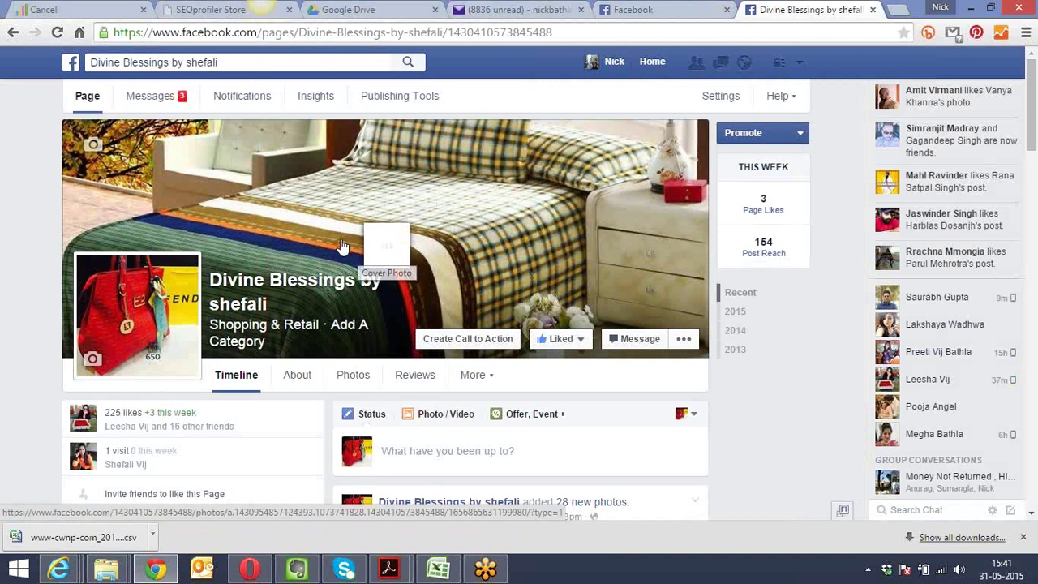
Examine the Divine Blessings by shefali Page's web address, cover photo and timeline
left_click(353, 33)
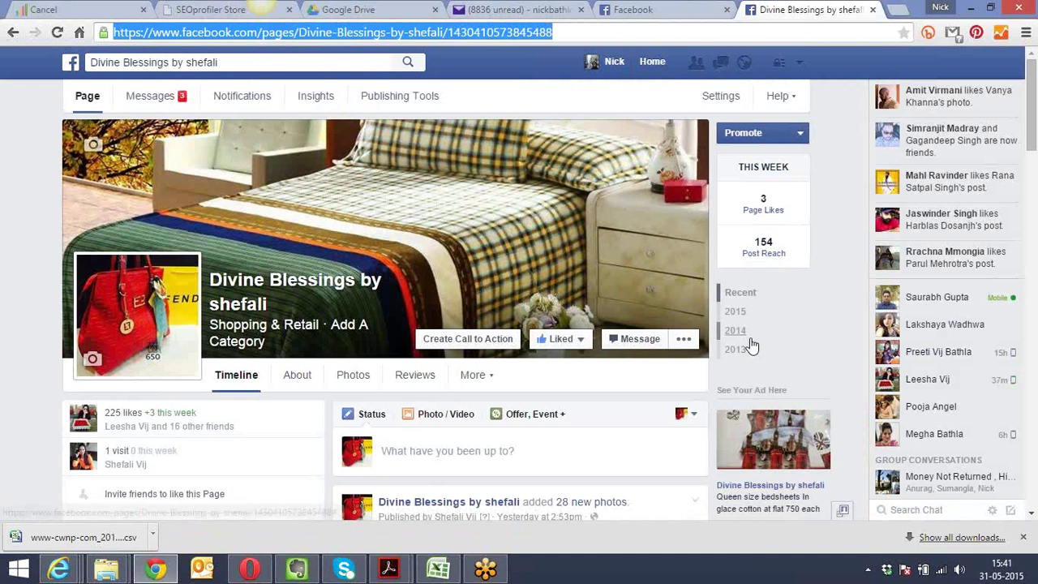
left_click(870, 423)
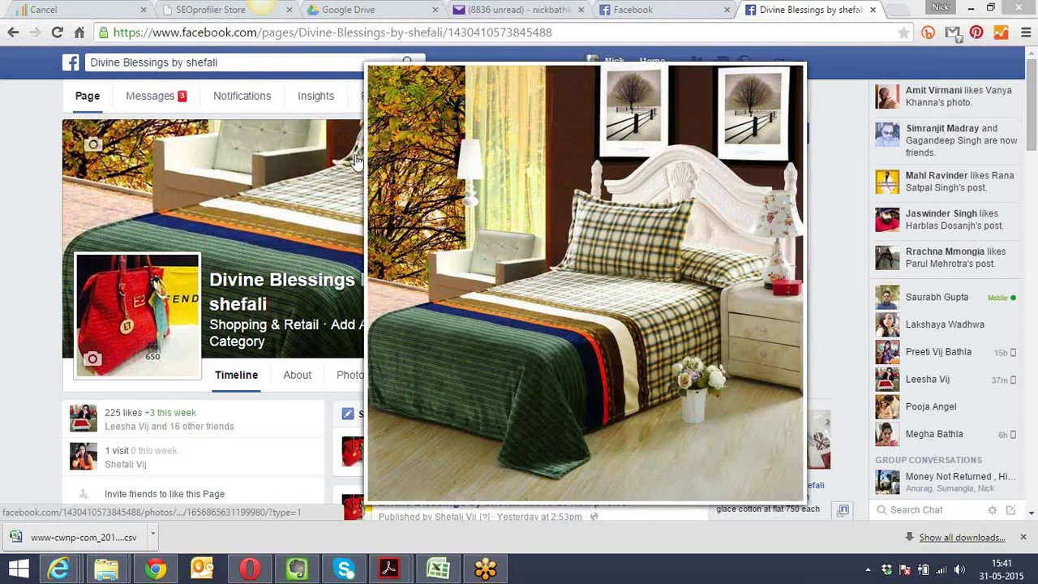
scroll(21, 183, "down", 6)
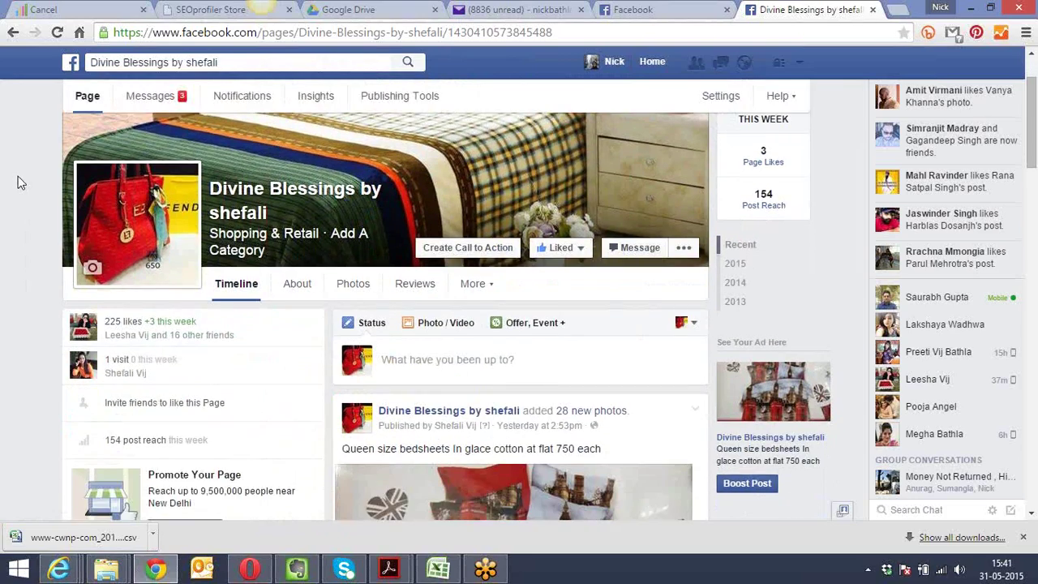
scroll(21, 182, "up", 6)
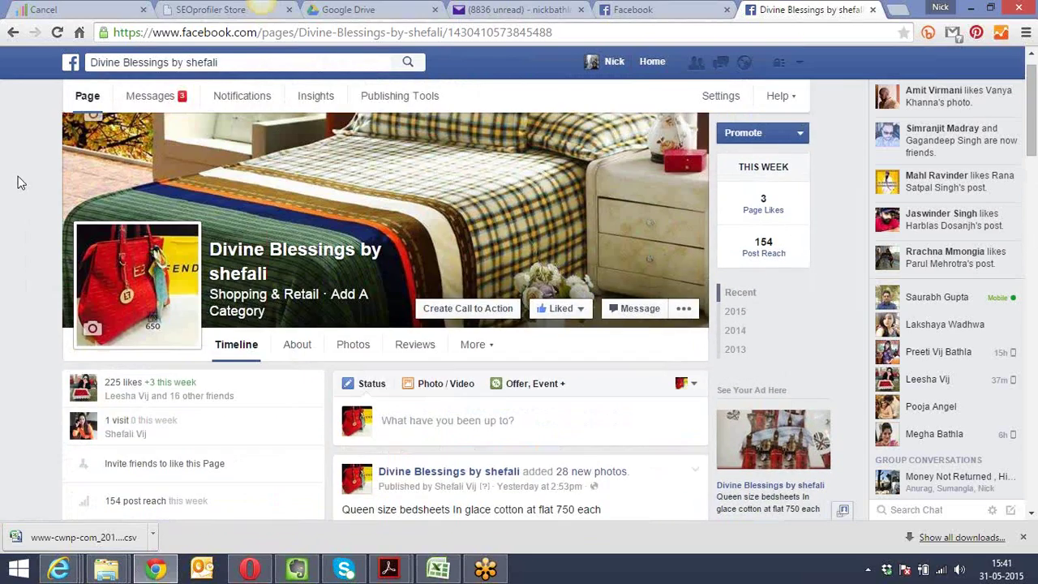
scroll(21, 182, "down", 1)
scroll(21, 183, "up", 2)
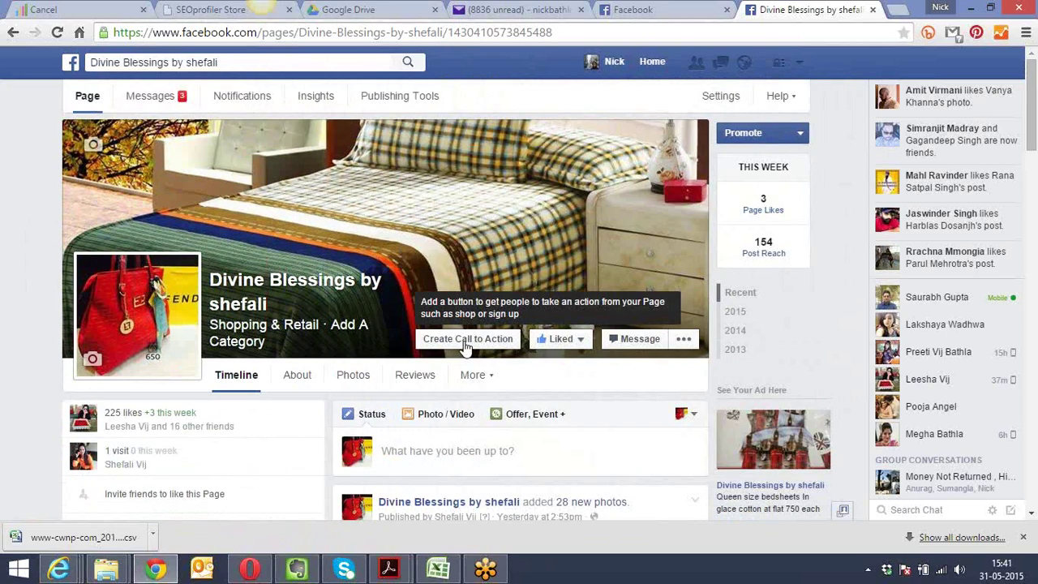
Start a call-to-action button for the Page and choose Contact Us as its type
left_click(466, 340)
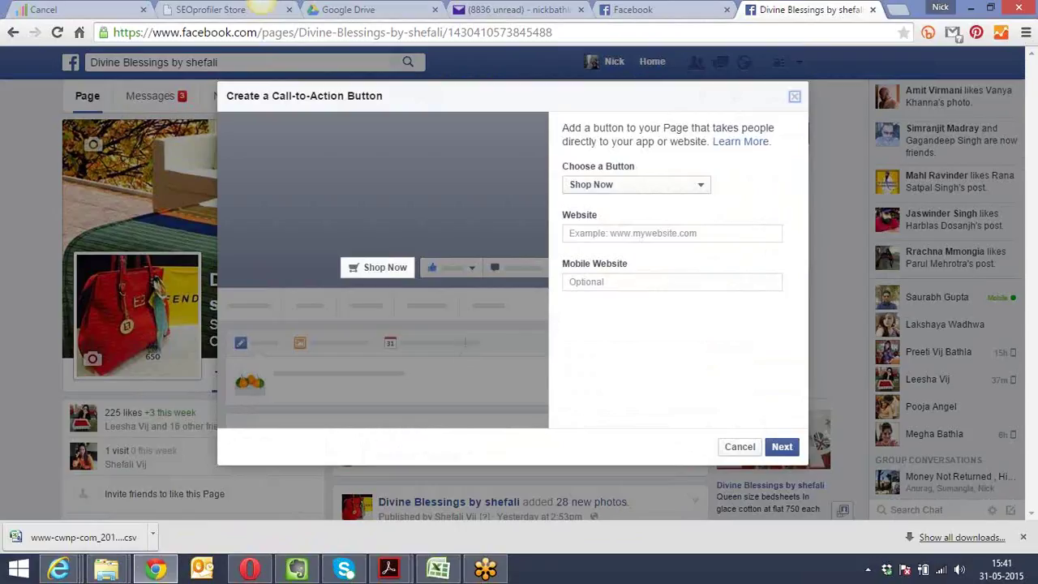
left_click(658, 186)
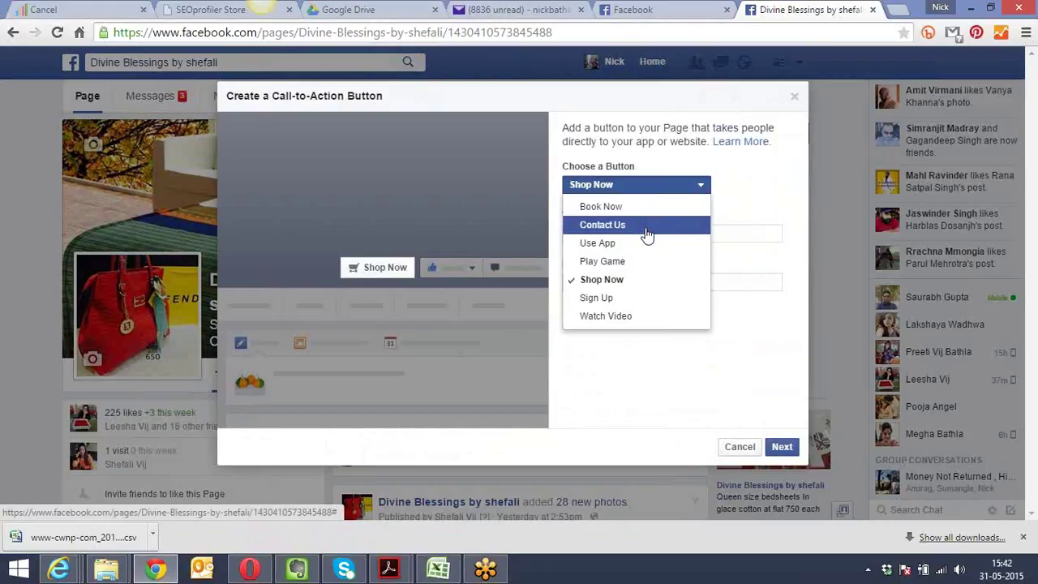
left_click(648, 234)
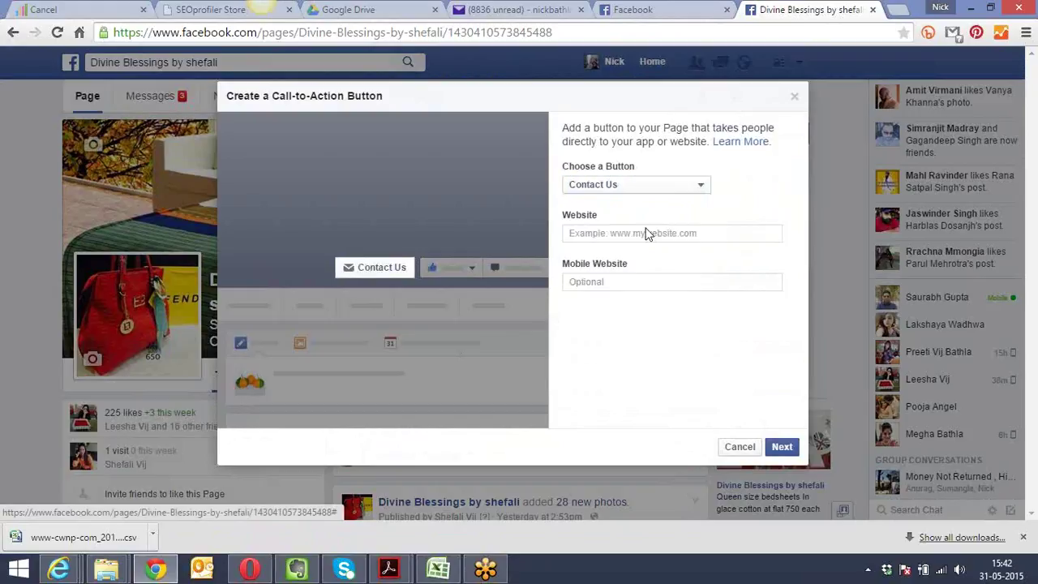
left_click(640, 235)
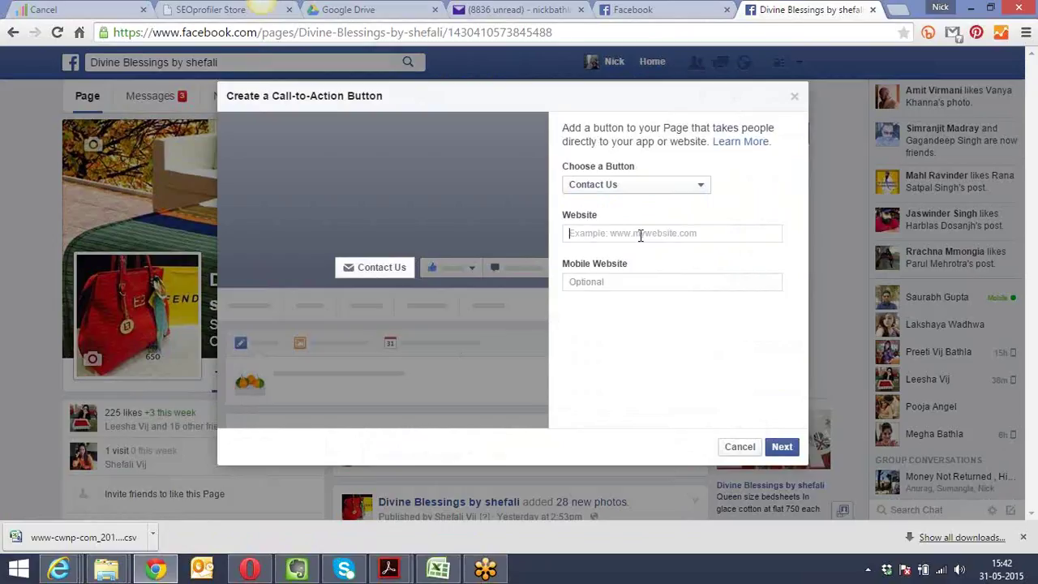
left_click(630, 282)
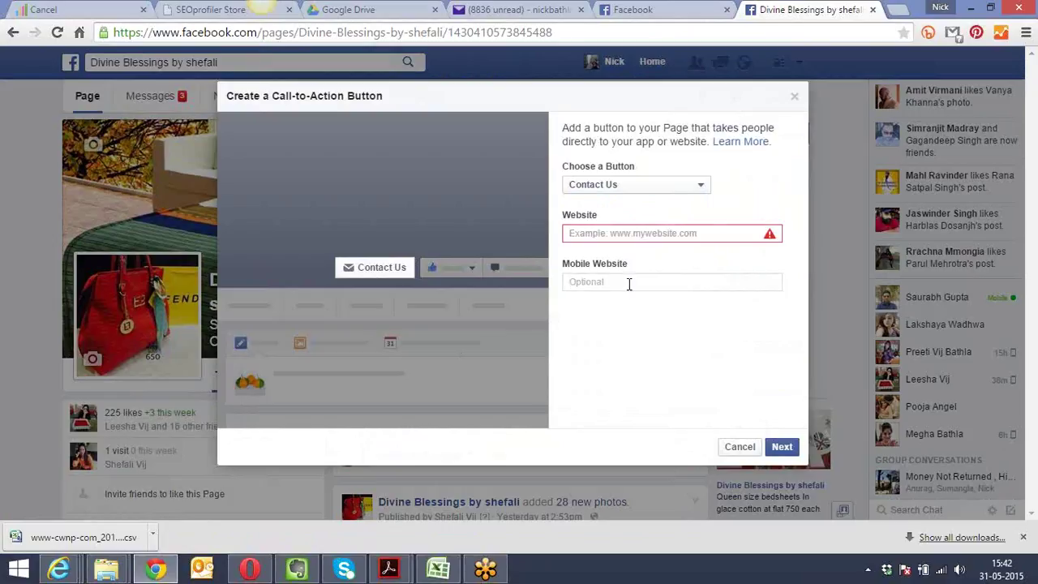
Preview Sign Up as the call-to-action type and switch back to Contact Us
left_click(674, 186)
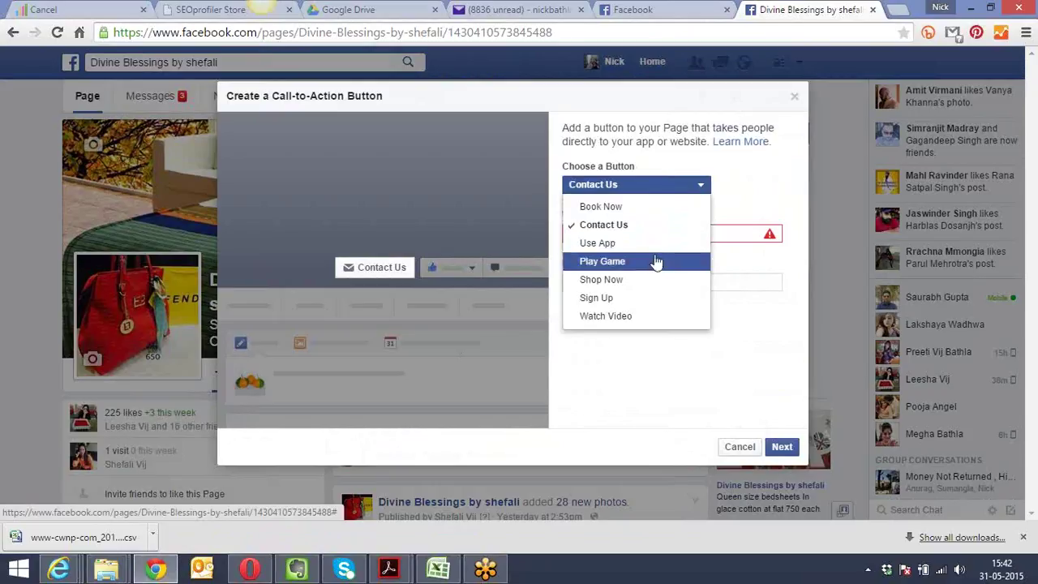
left_click(646, 298)
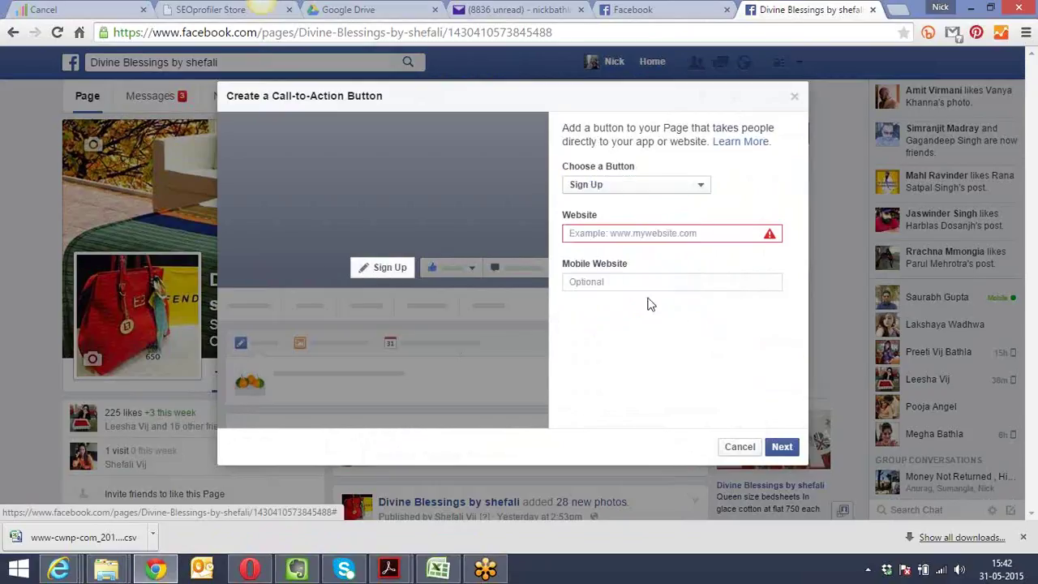
left_click(647, 233)
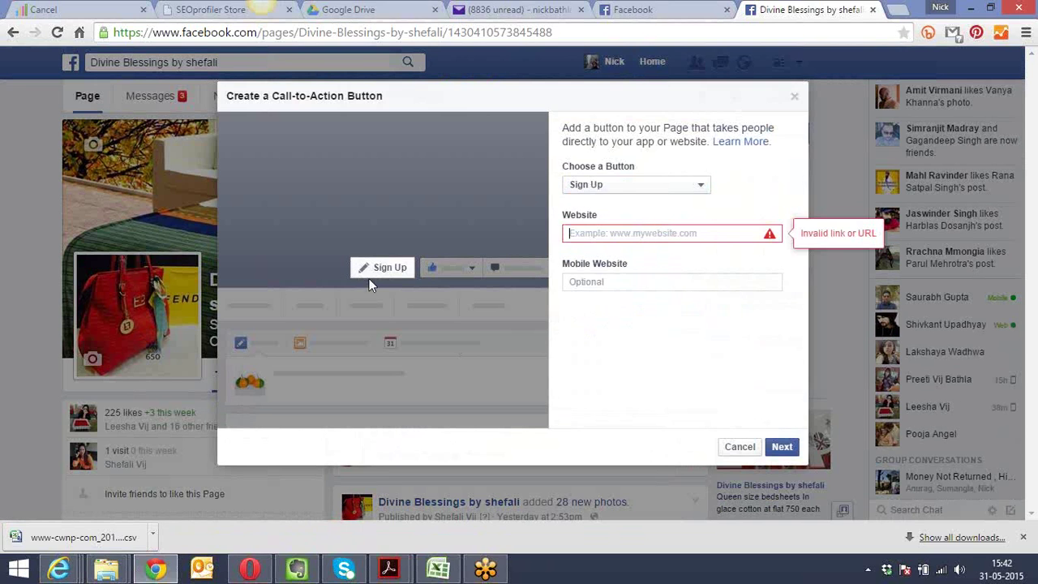
left_click(616, 185)
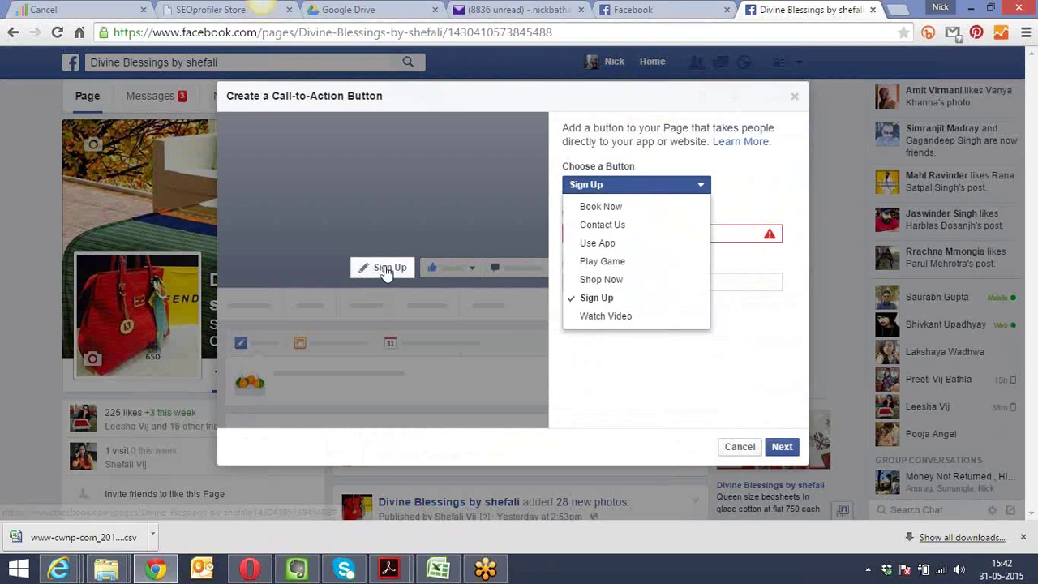
left_click(626, 226)
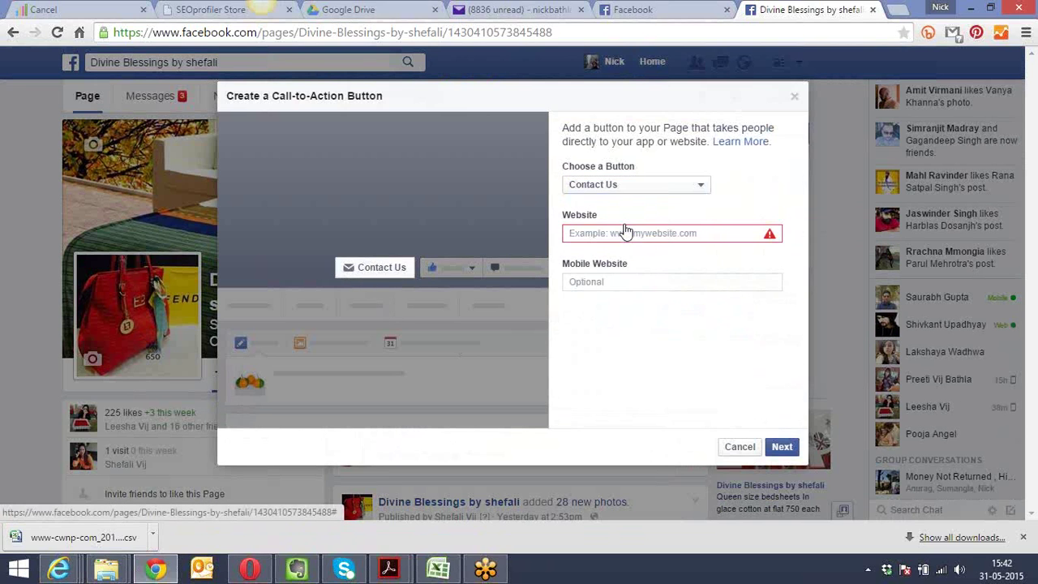
left_click(609, 233)
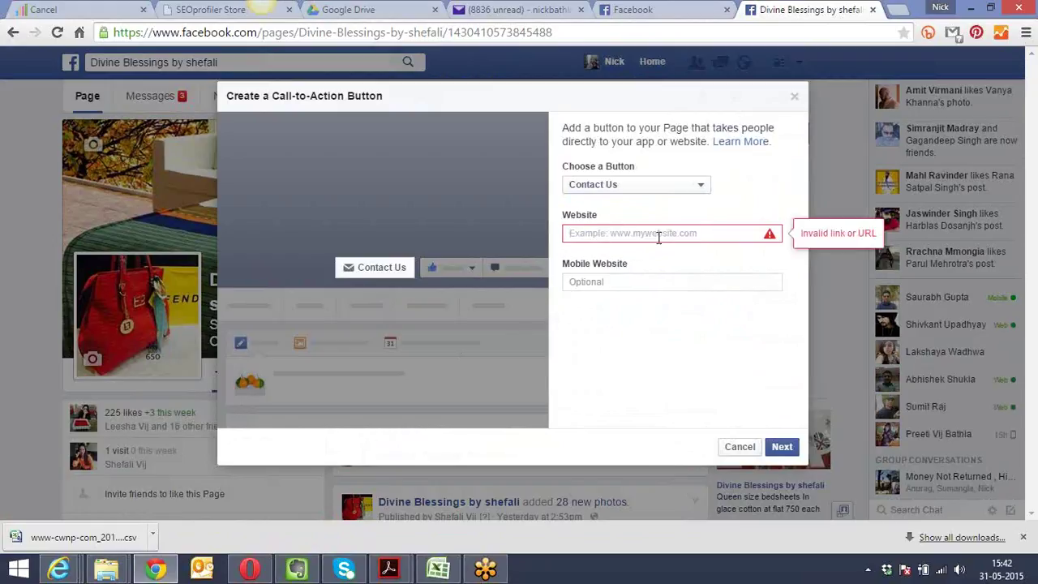
type("www.divine")
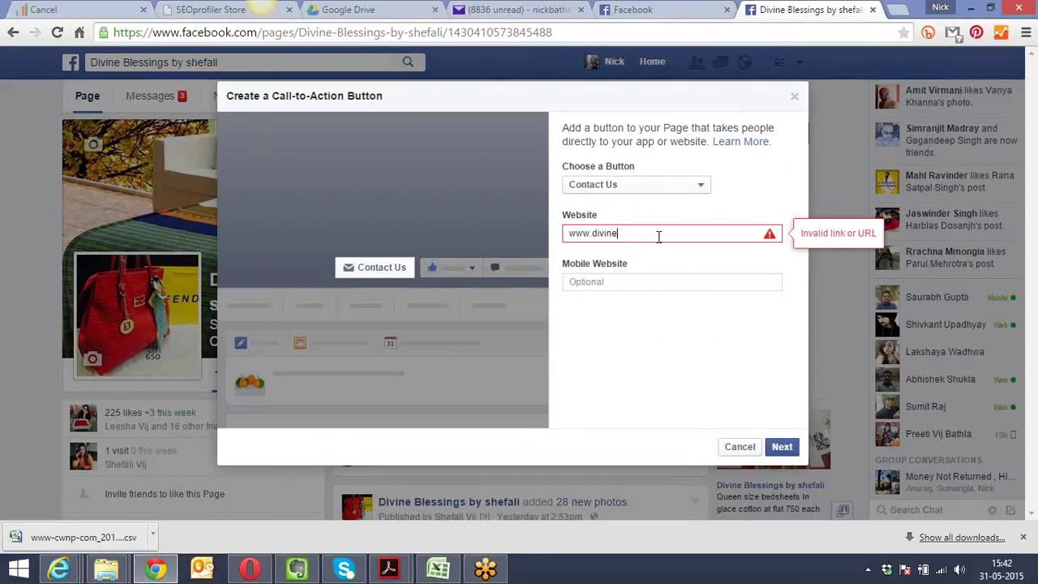
type("blessingbyshefali.in")
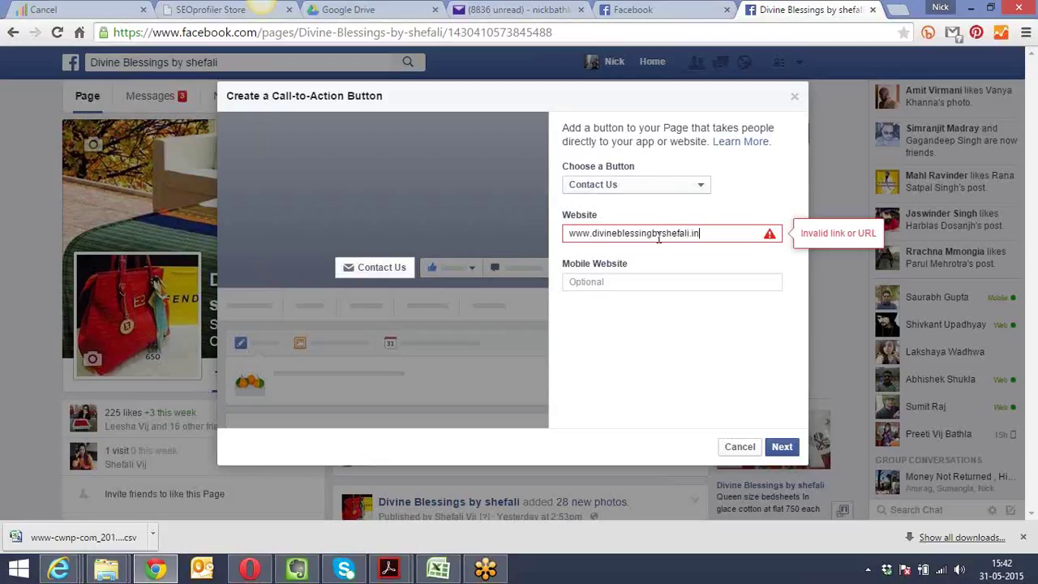
key("ctrl+a")
key("ctrl+c")
left_click(673, 281)
key("ctrl+v")
Keep Website as the iOS and Android destination and create the Contact Us button
left_click(780, 448)
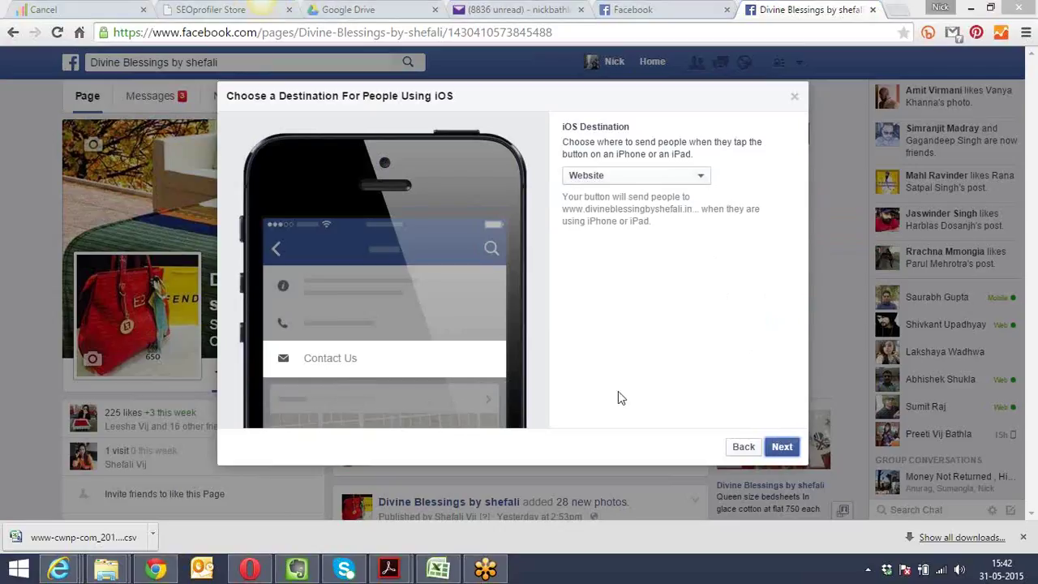
left_click(781, 447)
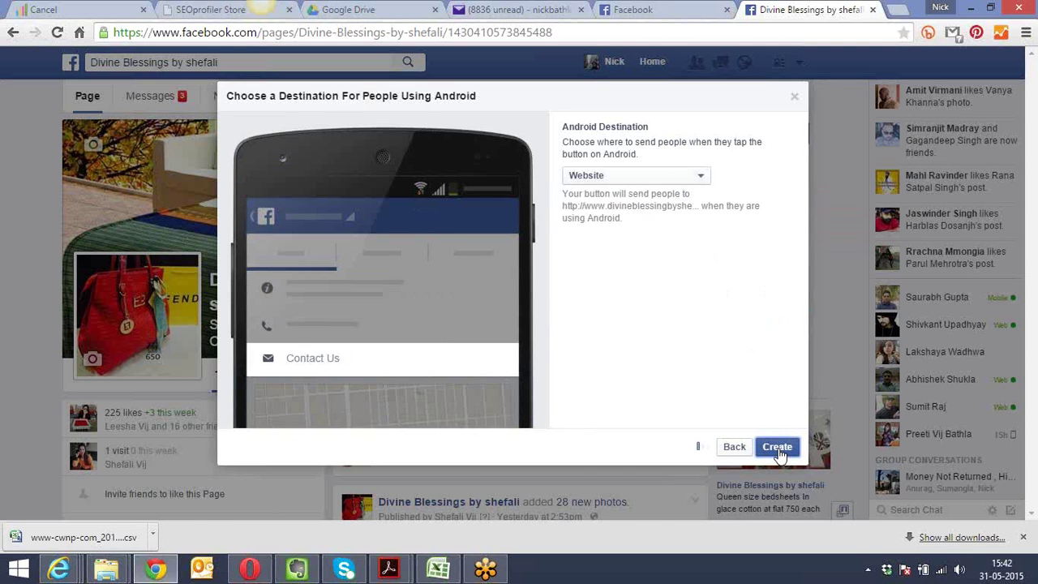
left_click(779, 446)
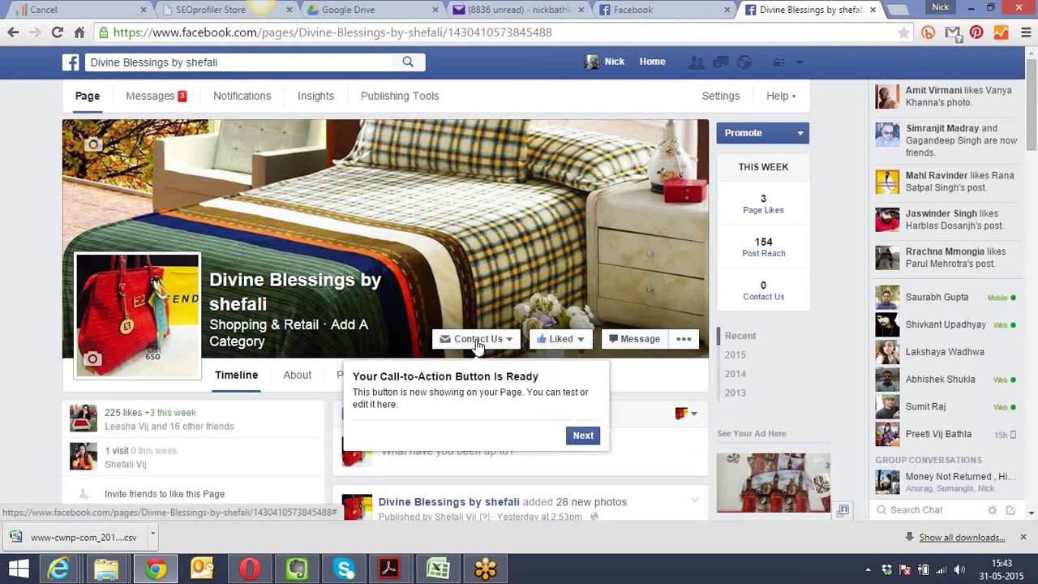
Review the promotion options for the Page and open the Promote Your Page ad setup
mouse_move(1033, 107)
left_mouse_down()
mouse_move(1034, 272)
mouse_move(1037, 101)
left_mouse_up()
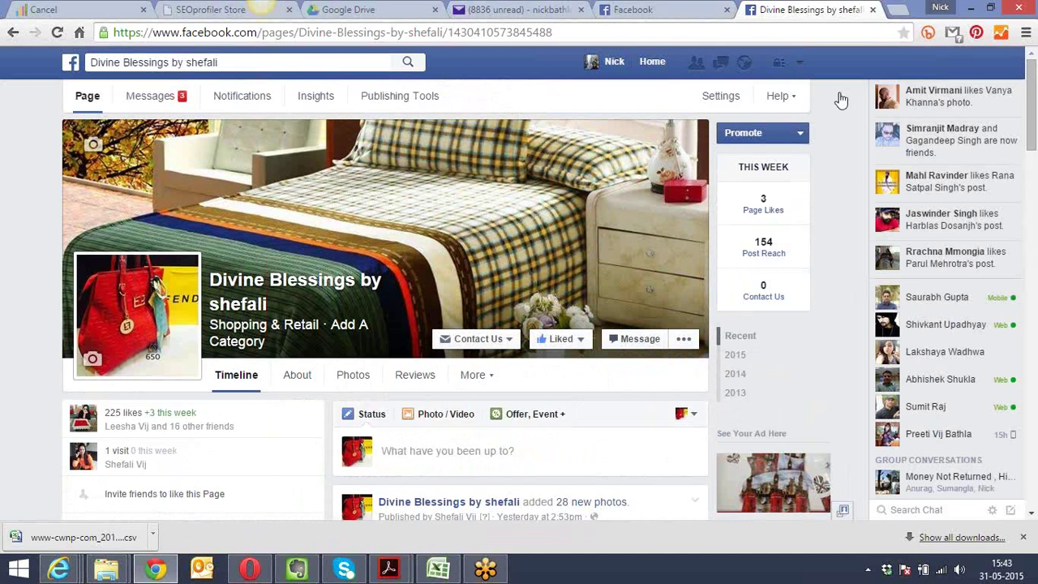
scroll(1034, 92, "down", 1)
scroll(1035, 91, "up", 1)
left_click(796, 136)
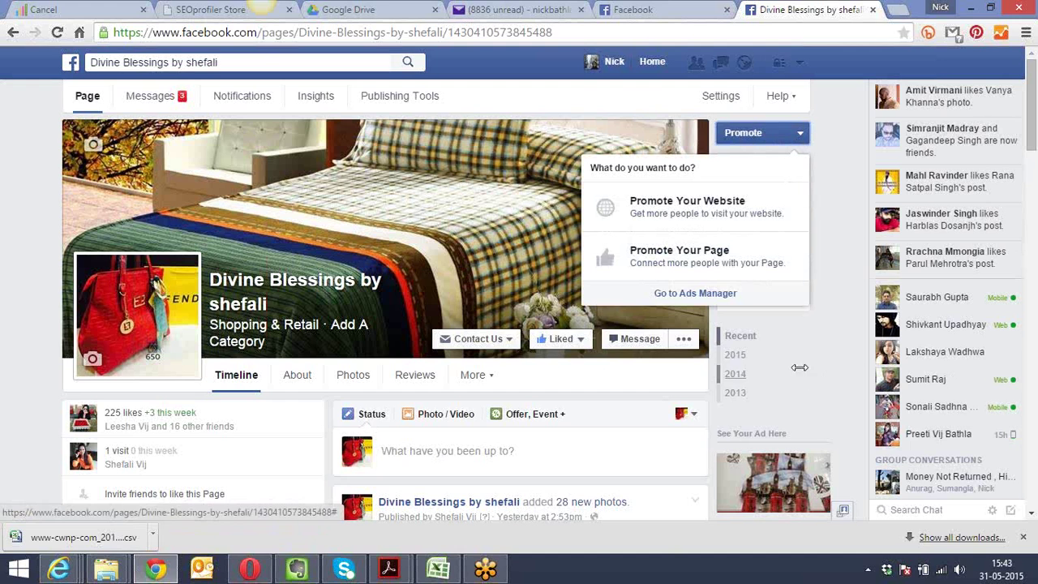
left_click_drag(1033, 104, 1034, 130)
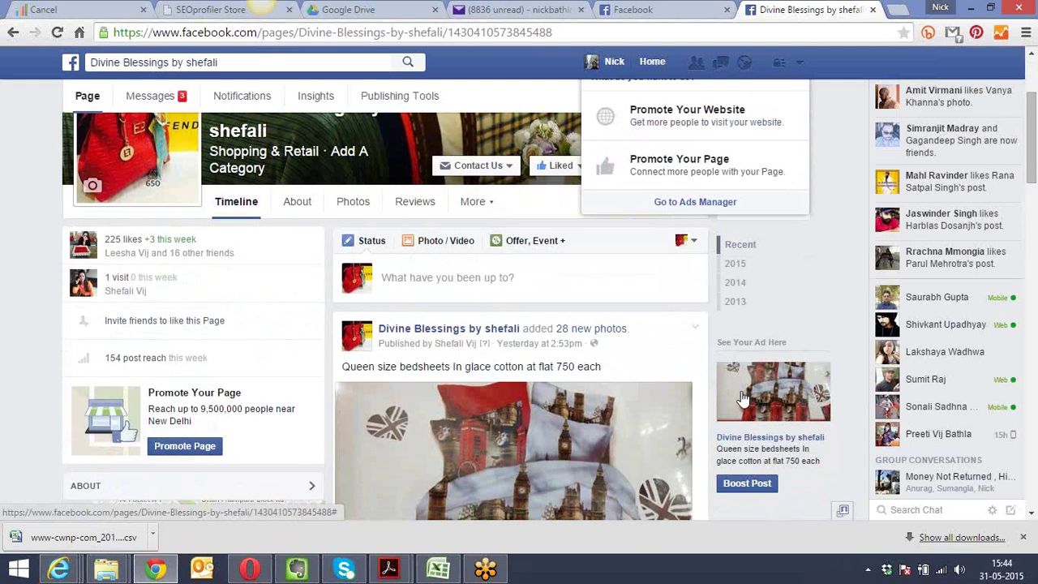
left_click(673, 162)
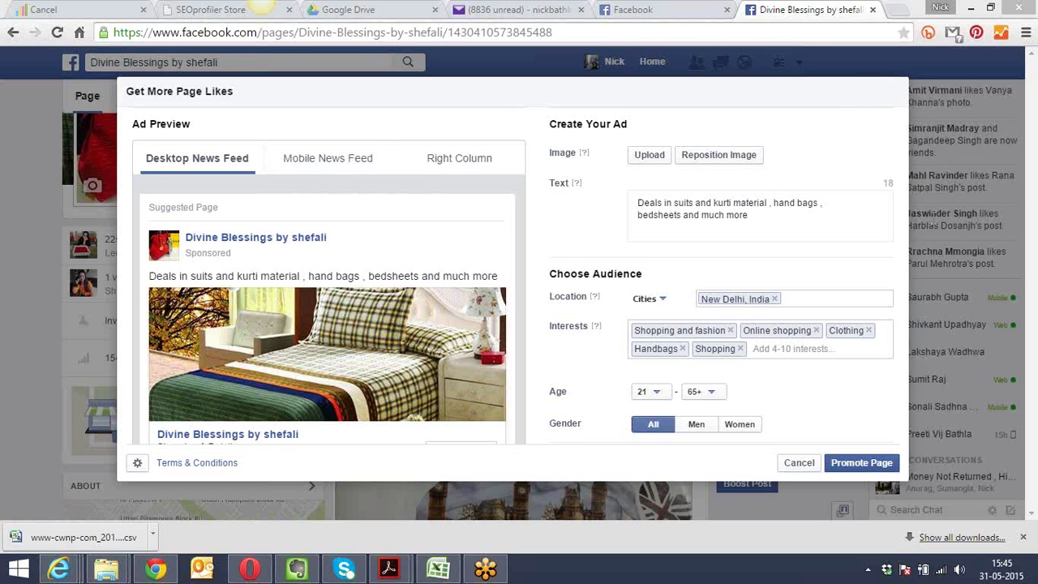
Reposition the ad image by moving the crop area up to show more of the headboard
left_click(711, 161)
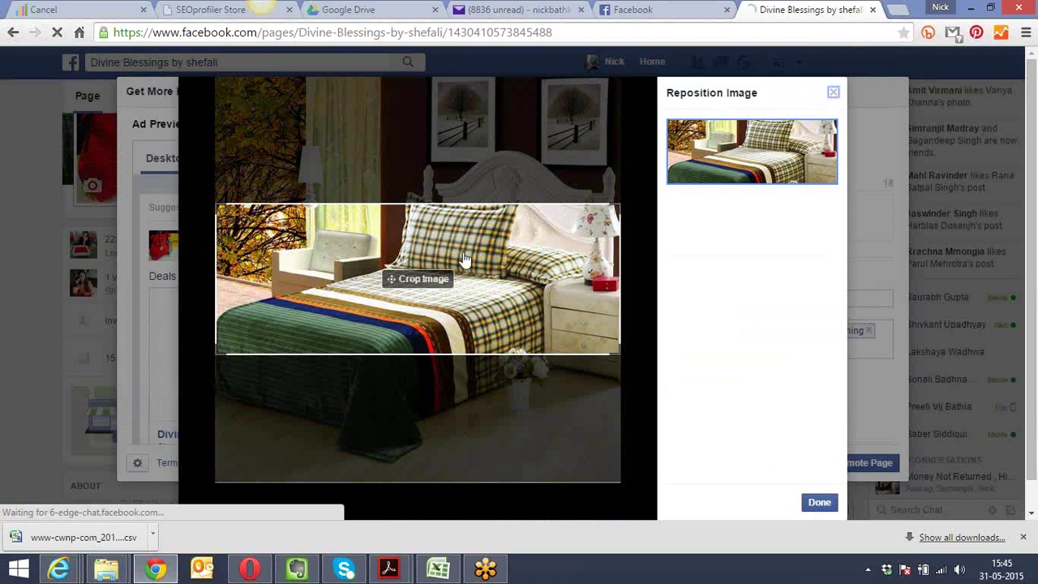
left_click_drag(463, 263, 464, 224)
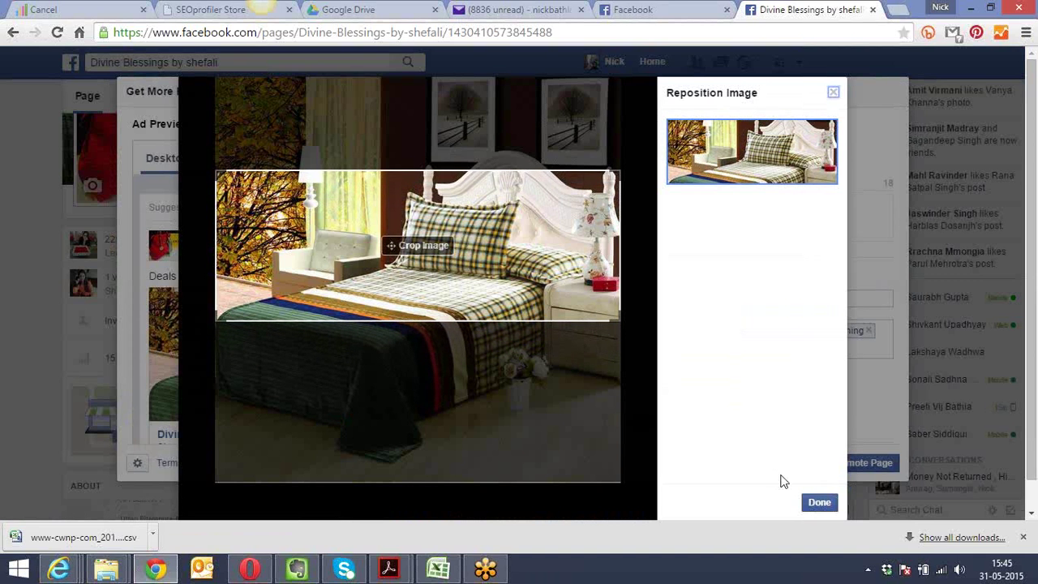
left_click(818, 501)
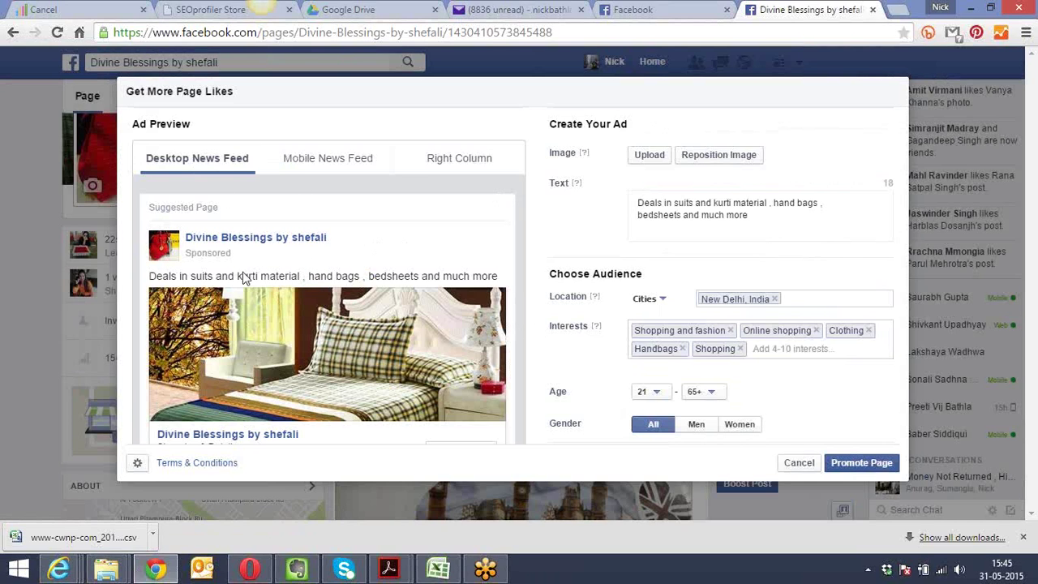
left_click(754, 214)
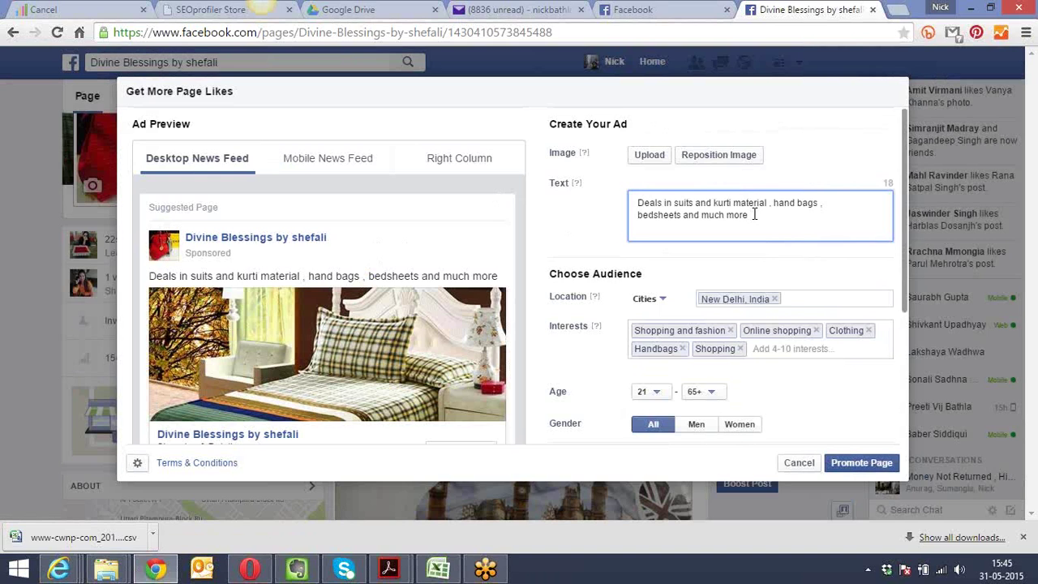
type("Call")
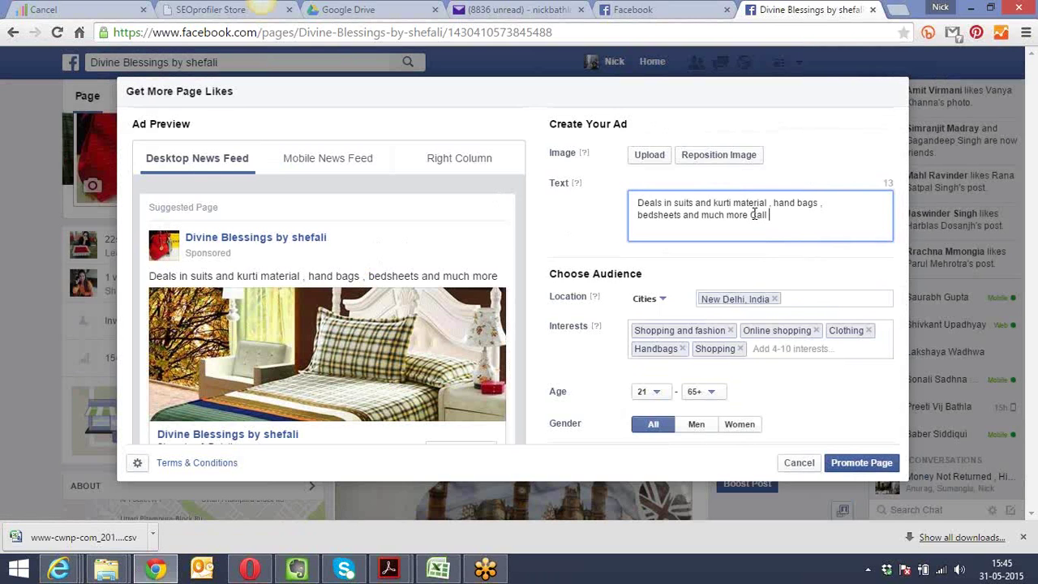
type(" -")
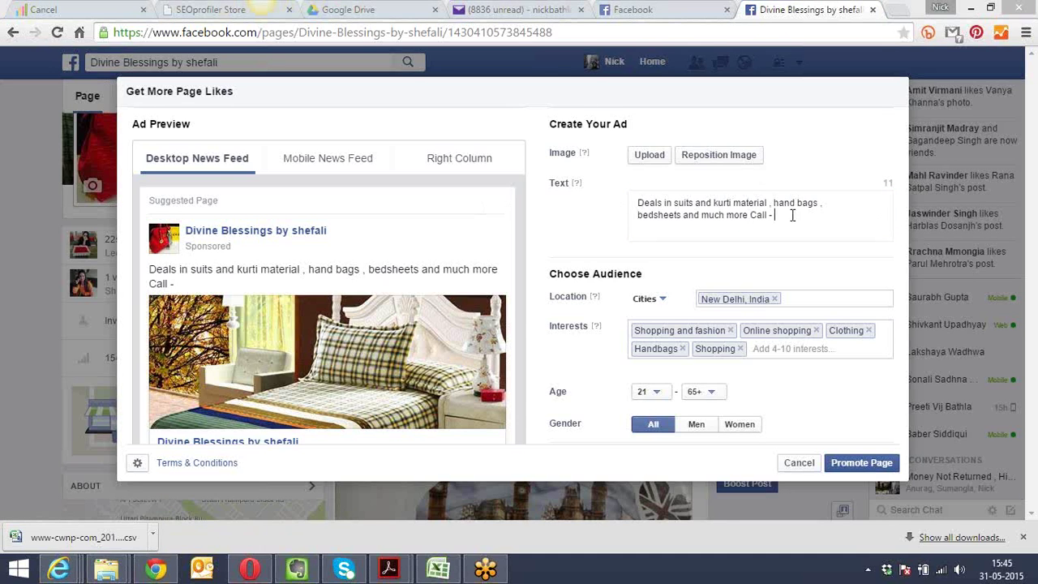
left_click_drag(777, 216, 754, 217)
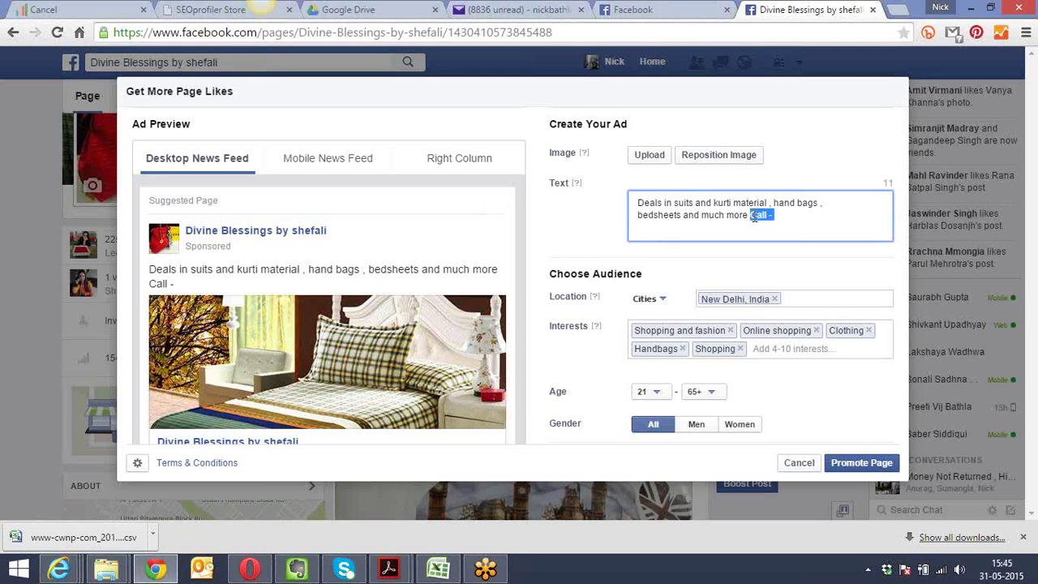
key("BackSpace")
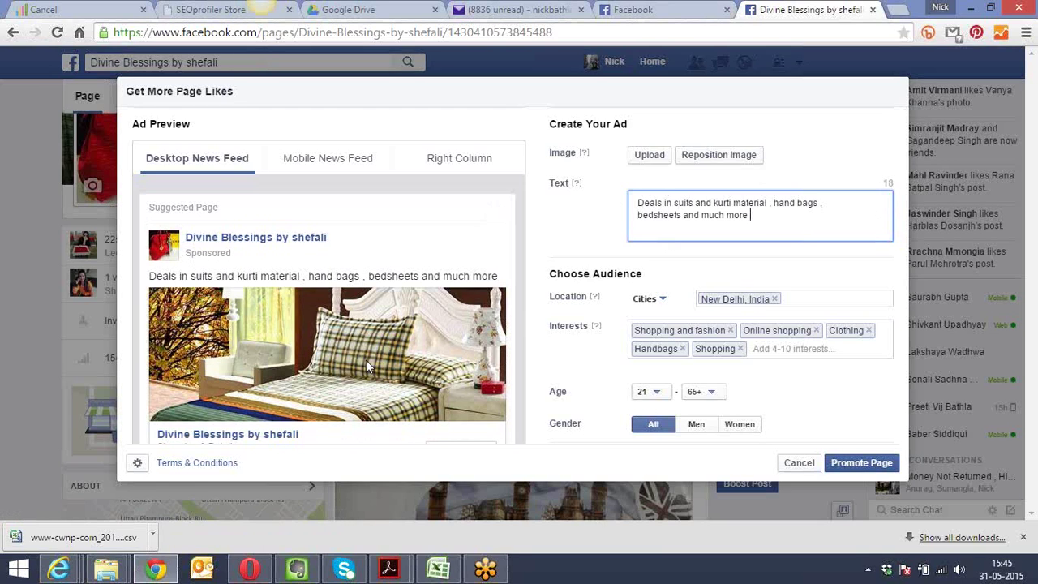
left_click(279, 382)
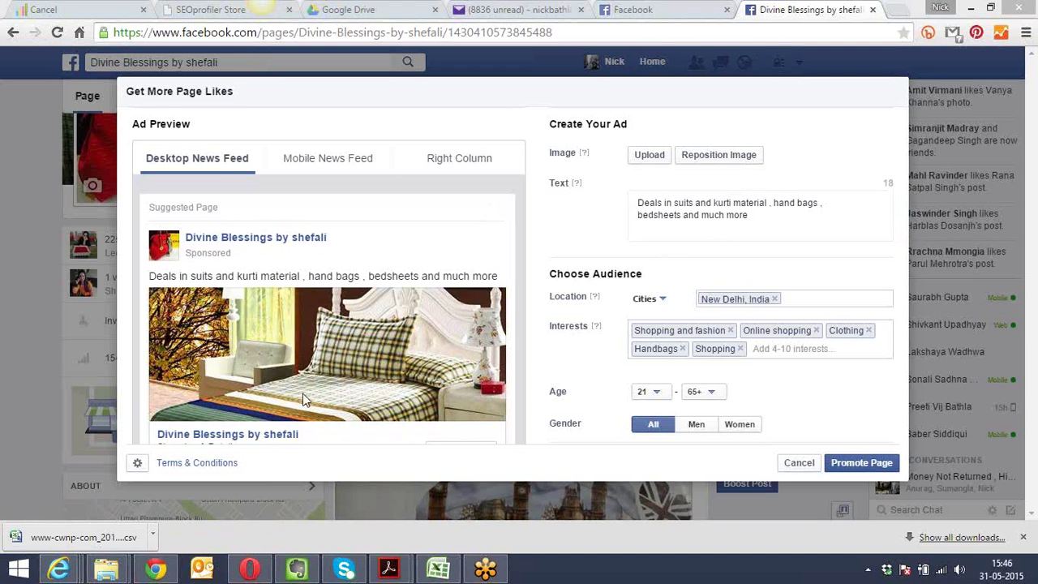
Append a full stop, the word "Call" and the business phone number to the end of the ad text
left_click(761, 219)
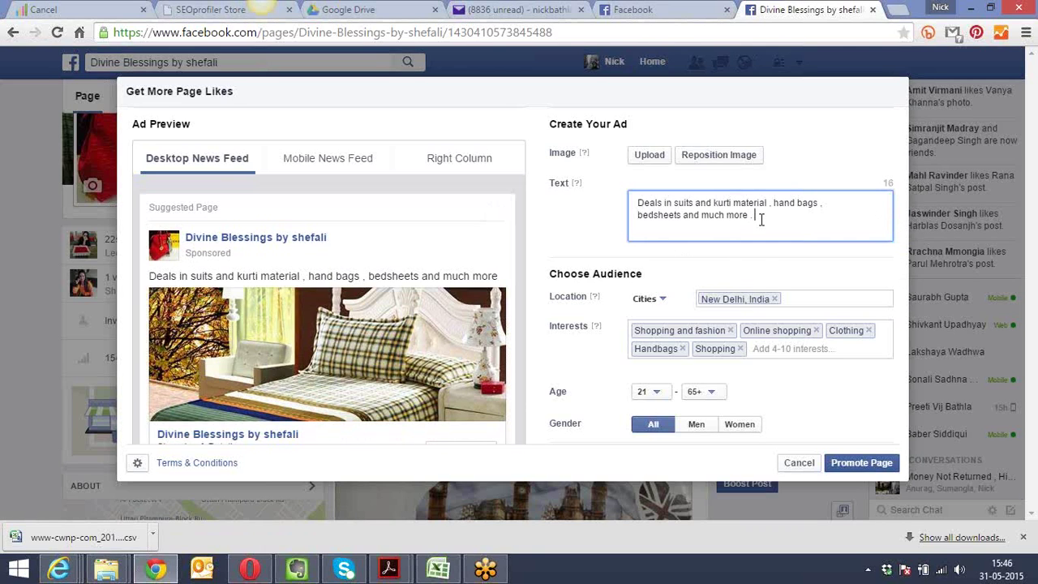
key("ctrl+v")
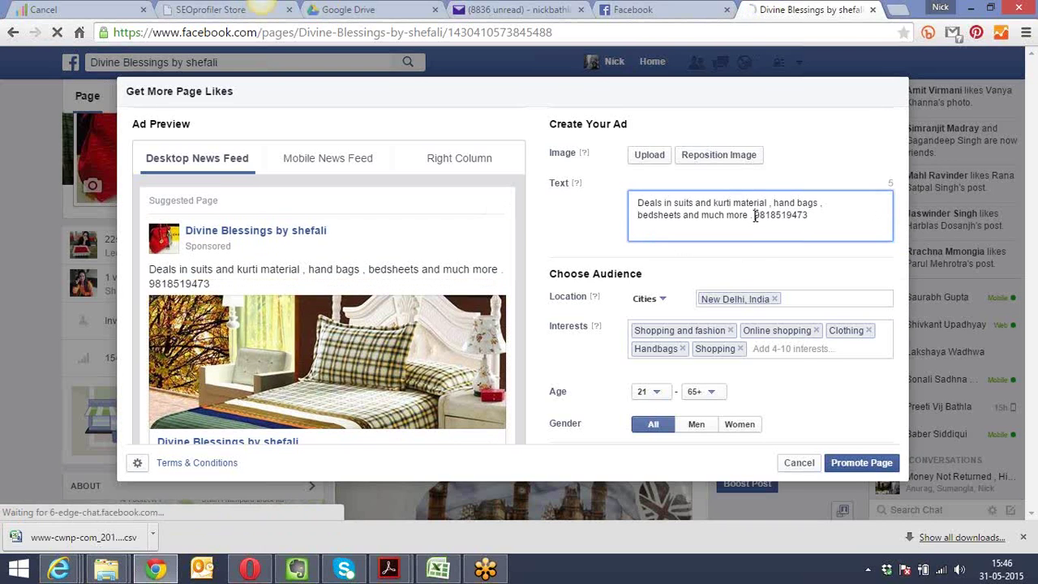
type("Call ")
type("-")
key("BackSpace")
key("BackSpace")
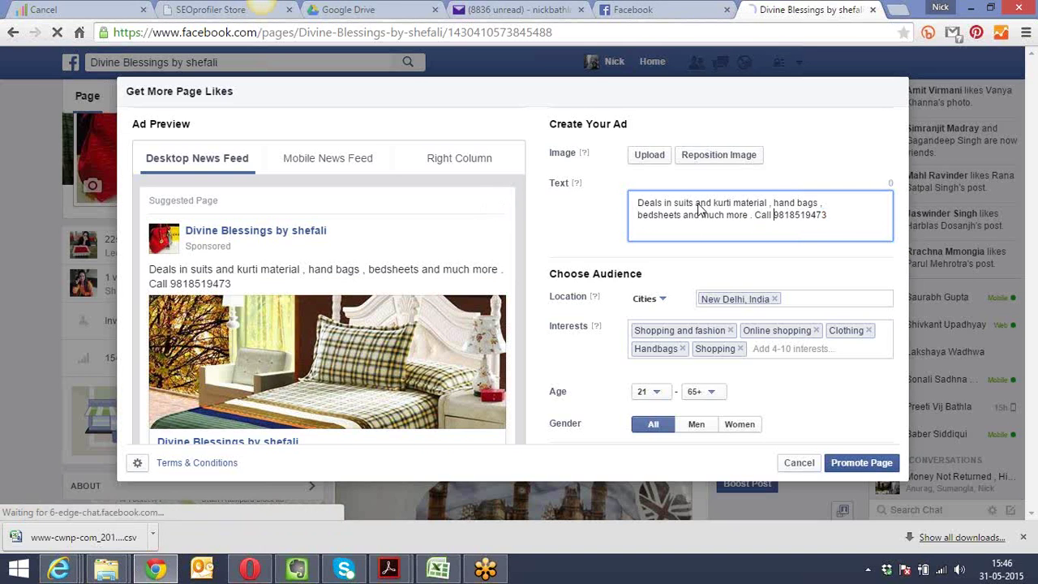
Reword the ad text from "Deals in" to "Deals on" and remove the extra space before the full stop after "much more"
left_click(638, 203)
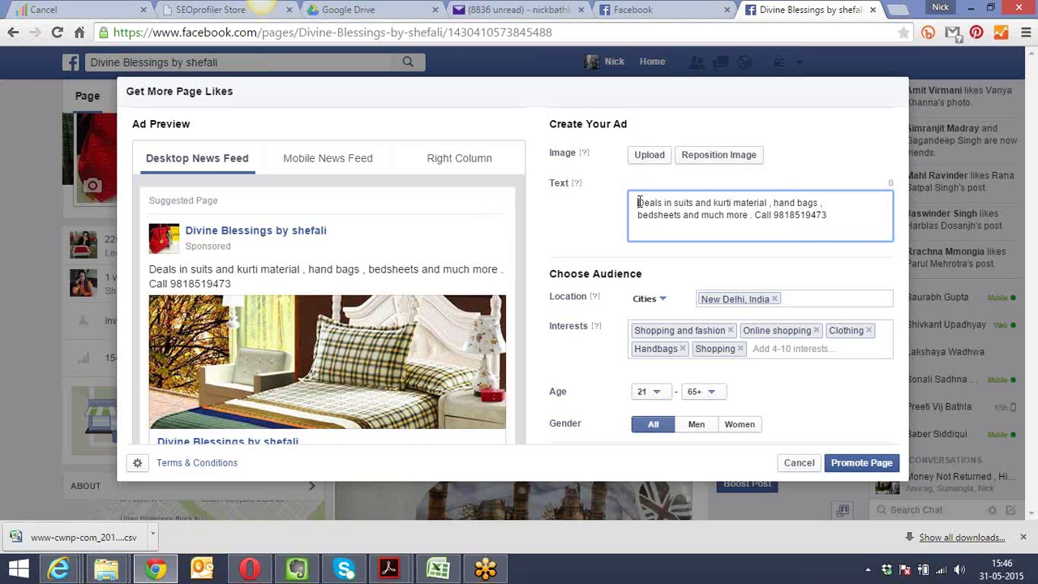
left_click(671, 202)
key("BackSpace")
key("BackSpace")
key("BackSpace")
type("on")
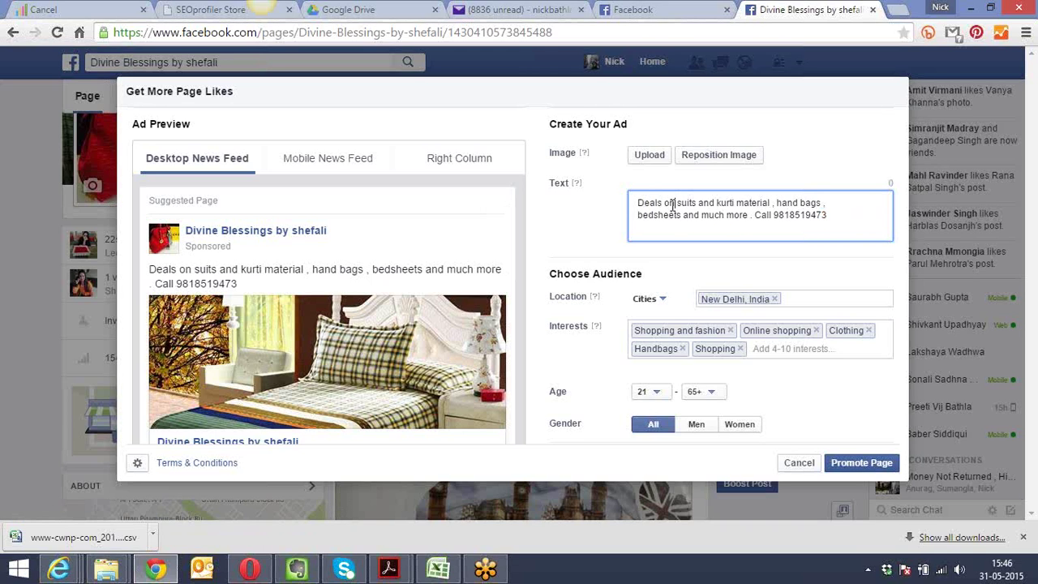
left_click(670, 211)
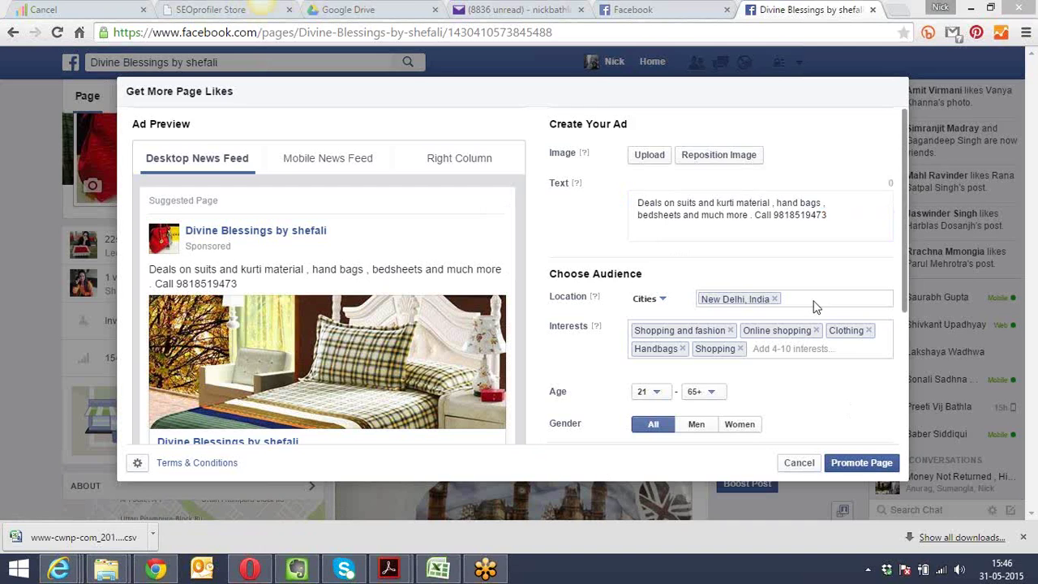
left_click(750, 215)
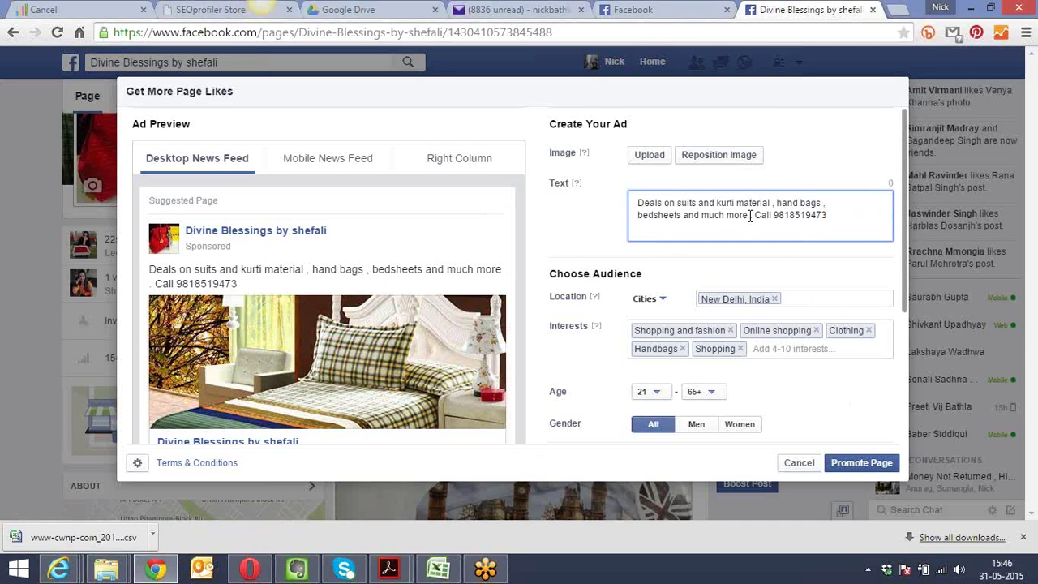
key("Delete")
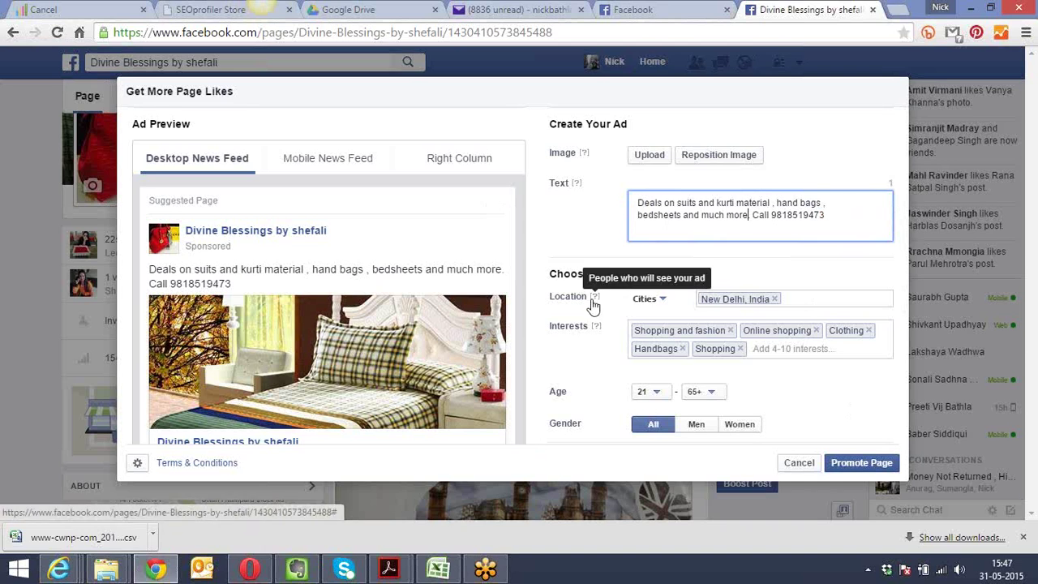
Review the available location types and the audience and budget settings of the Page promotion
left_click(664, 300)
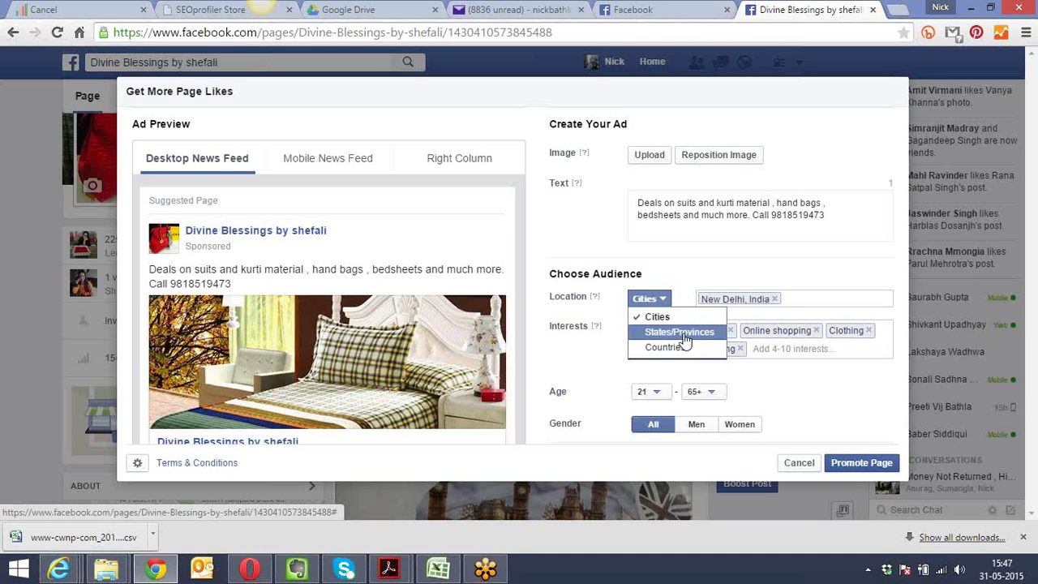
left_click(761, 279)
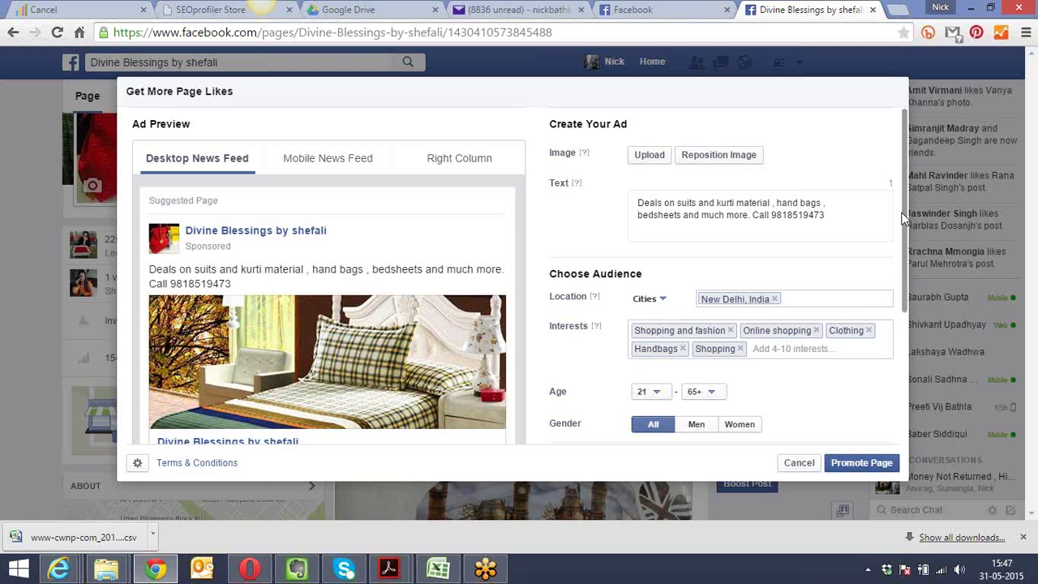
left_click_drag(907, 211, 907, 286)
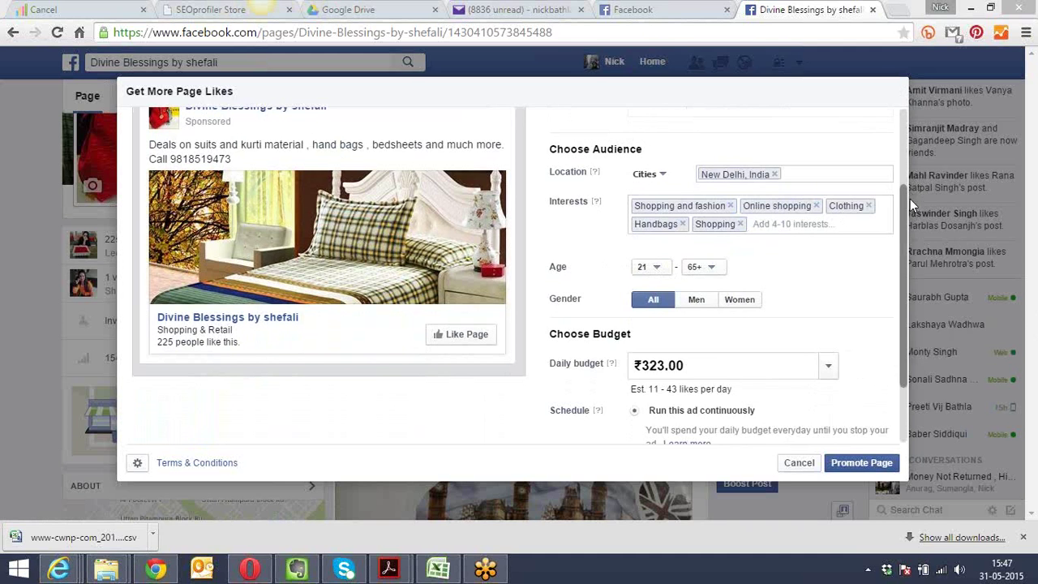
left_click_drag(902, 215, 896, 143)
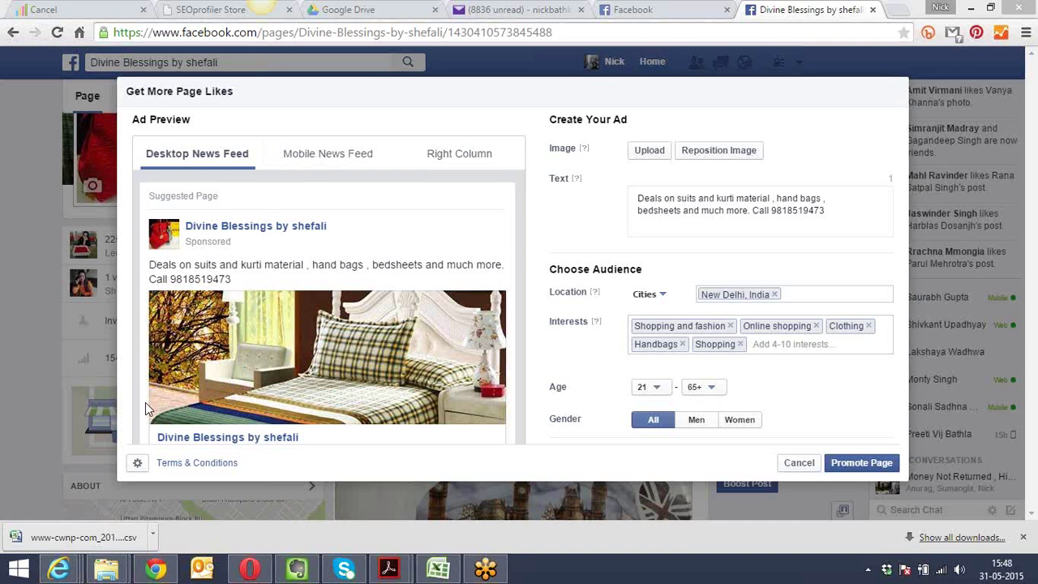
Preview the ad in its Mobile News Feed, Desktop News Feed and Right Column placements
left_click(315, 160)
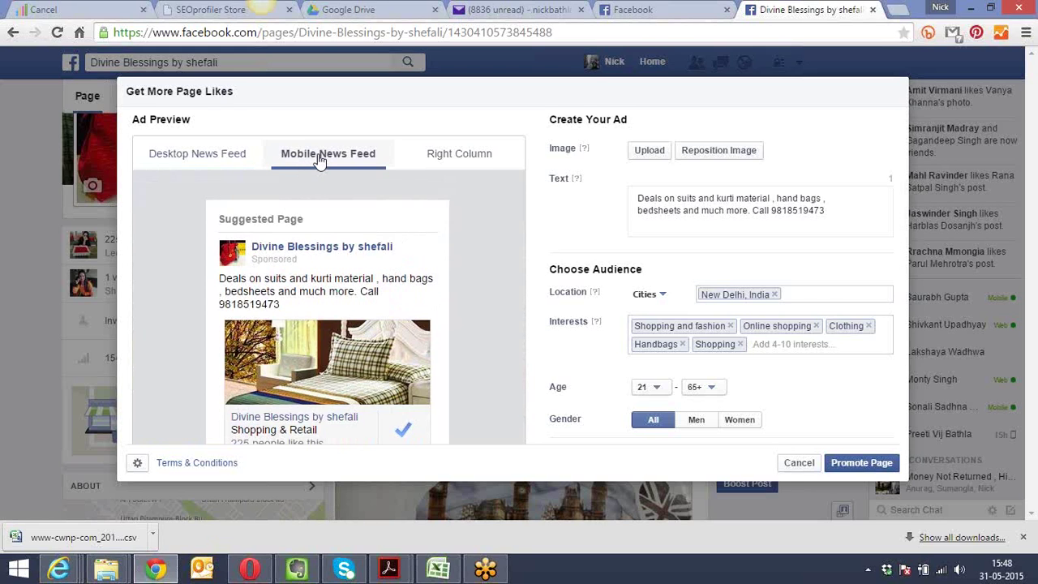
left_click(201, 161)
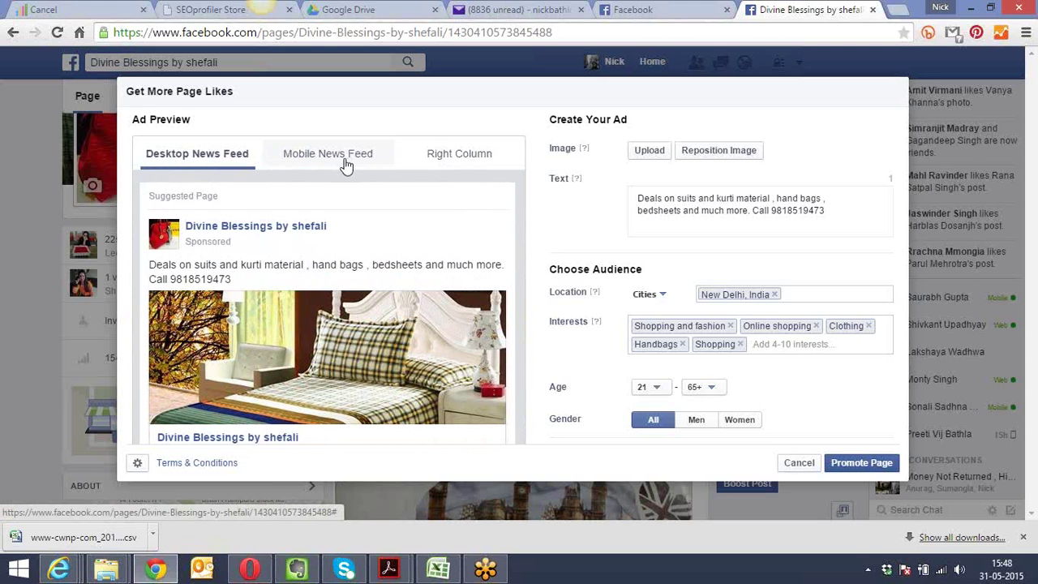
left_click(451, 159)
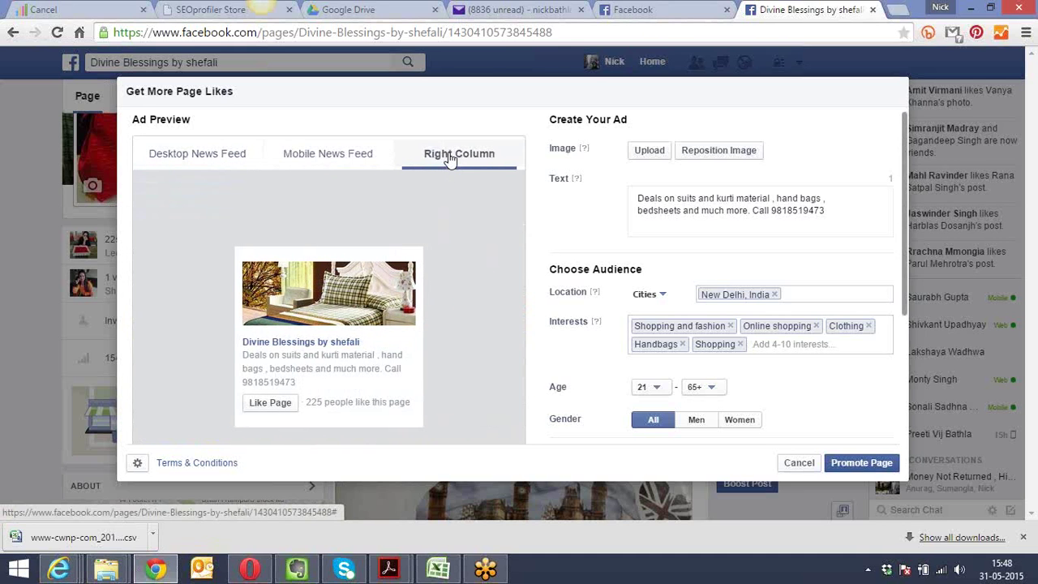
Open facebook.com in a new browser tab and examine the sponsored ads beside the news feed
left_click(649, 10)
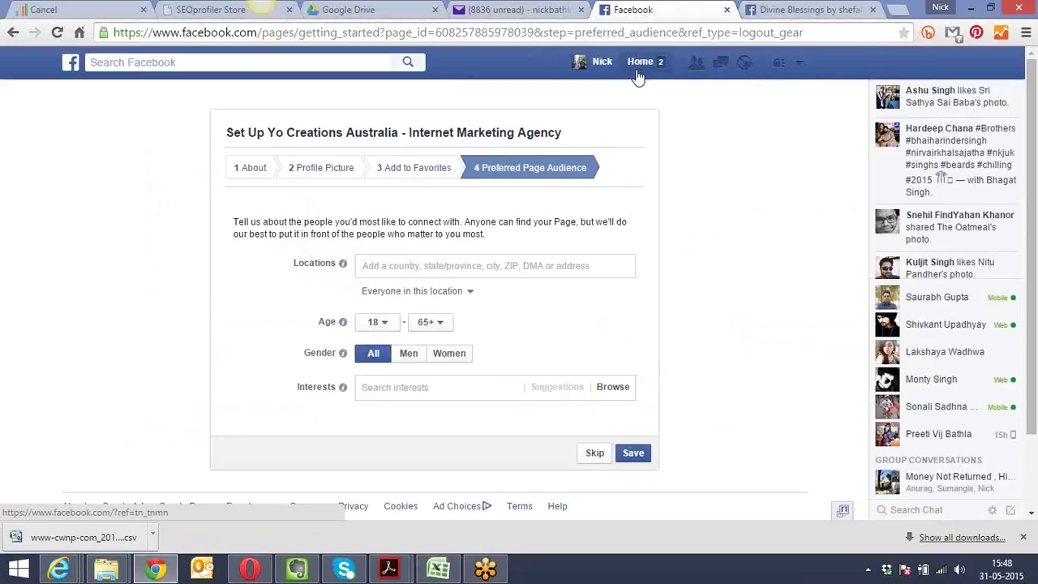
key("ctrl+t")
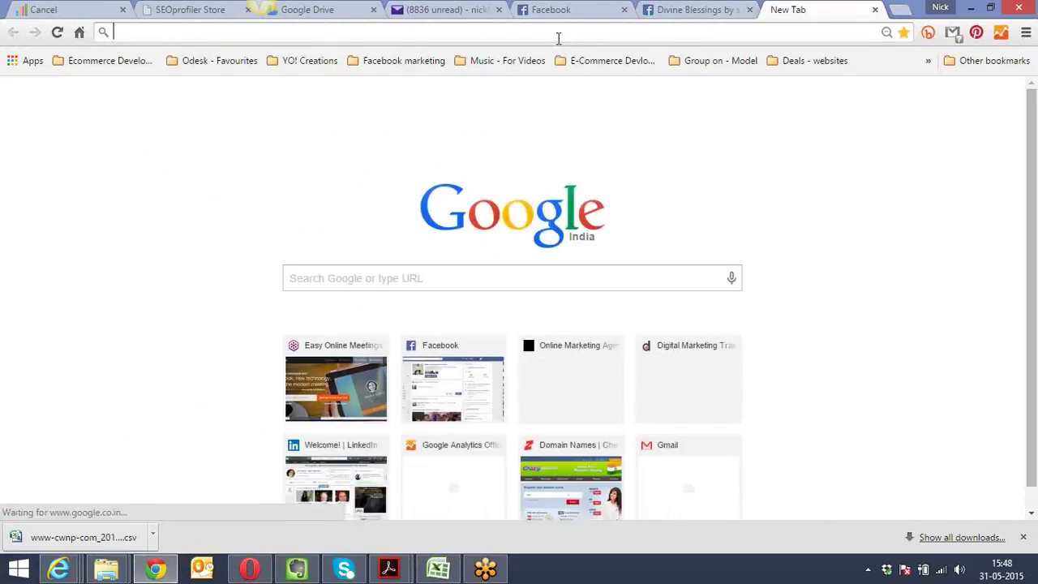
type("facebook.com")
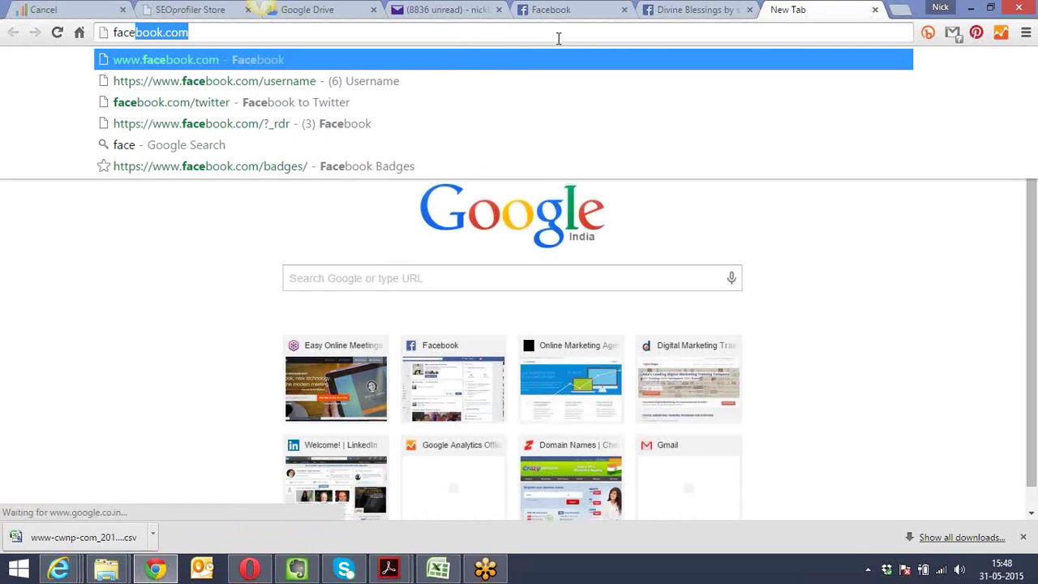
key("Return")
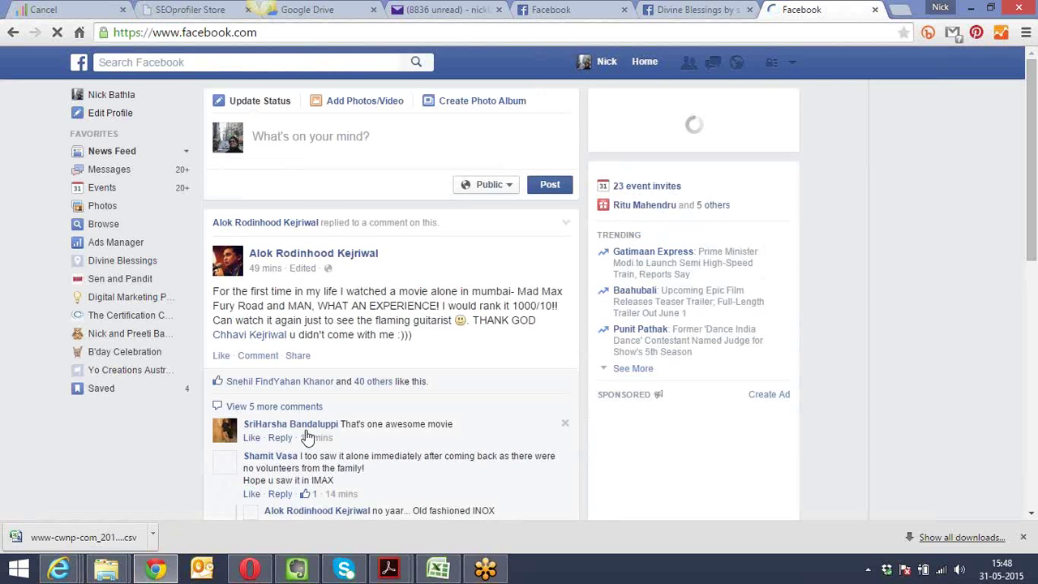
left_click(122, 152)
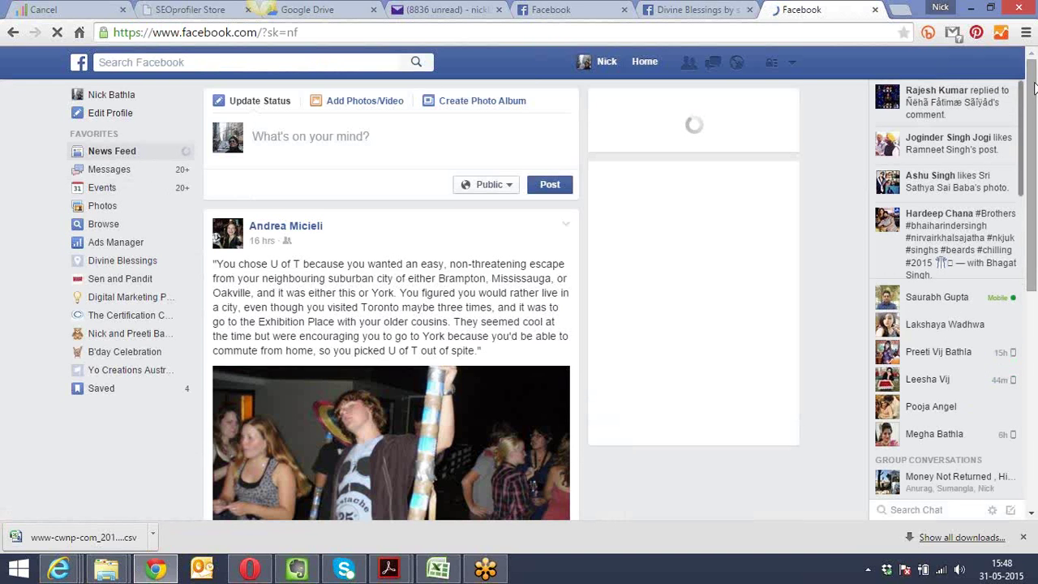
scroll(1036, 158, "down", 1)
scroll(1037, 158, "down", 2)
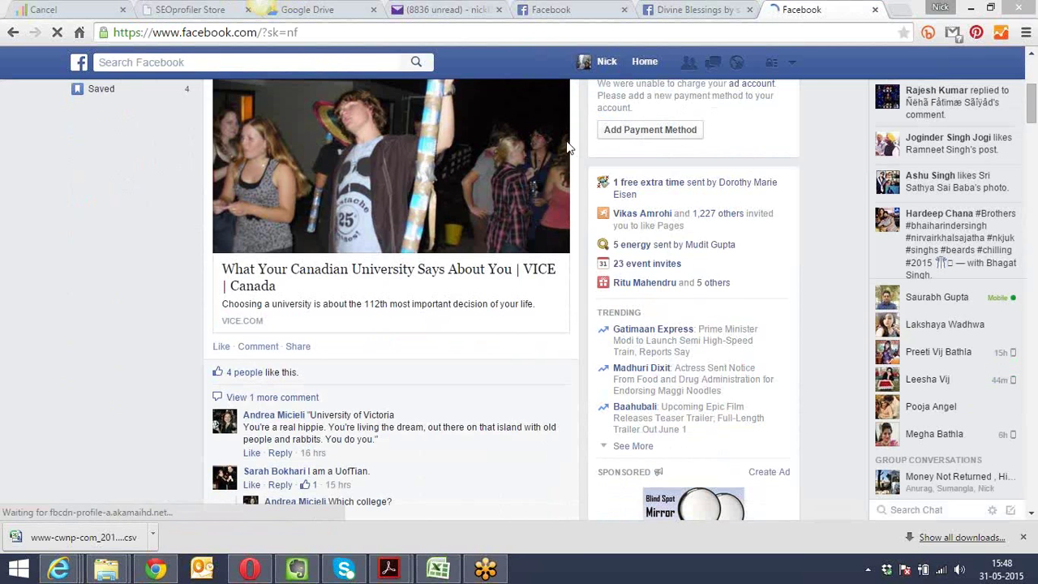
left_click_drag(1032, 106, 1034, 138)
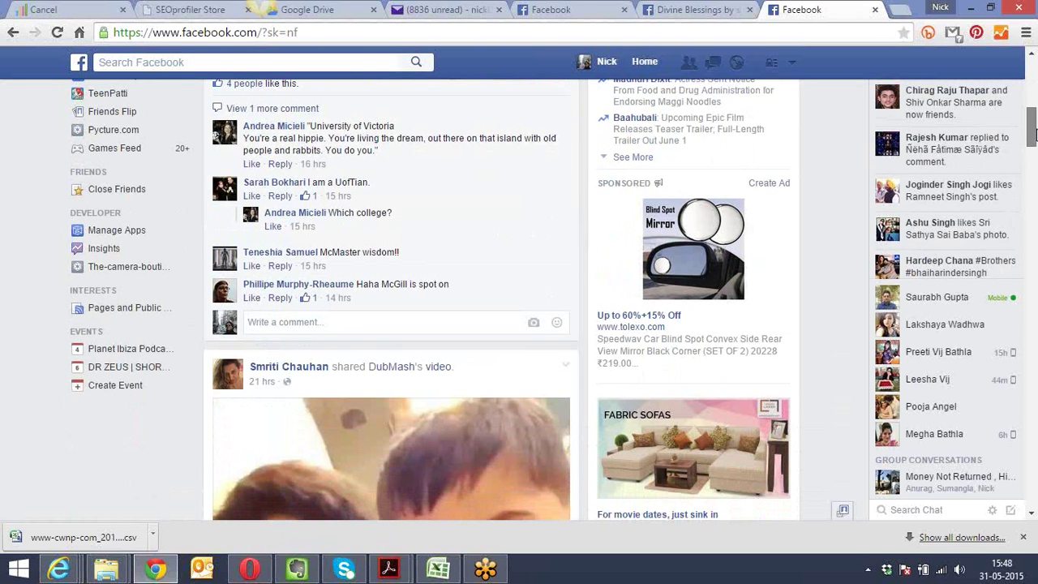
scroll(1034, 134, "down", 3)
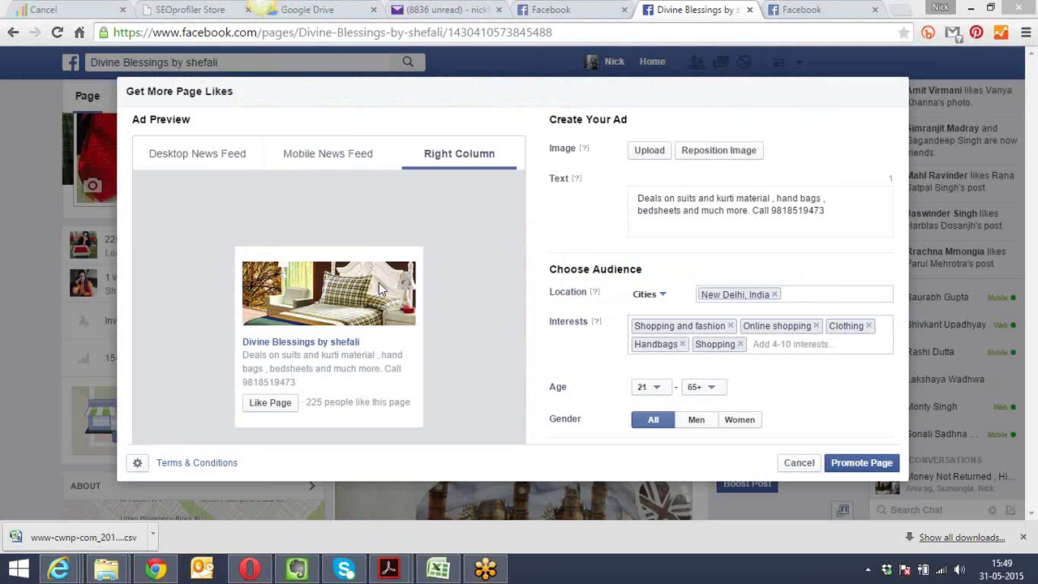
Compare the ad's Mobile and Desktop News Feed previews with the live news feed, and return to the promotion's audience and budget settings
left_click(338, 162)
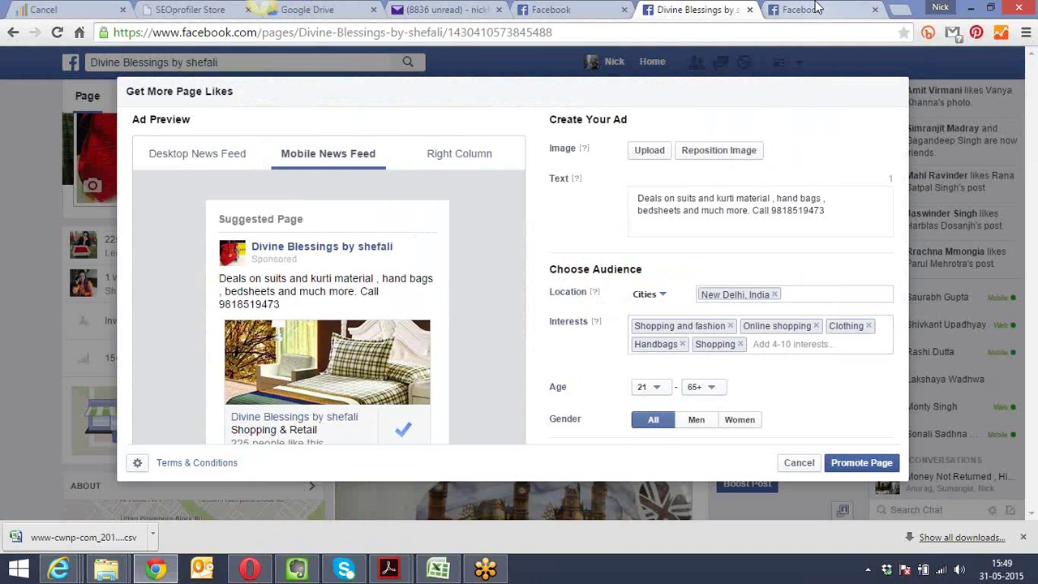
key("ctrl+Tab")
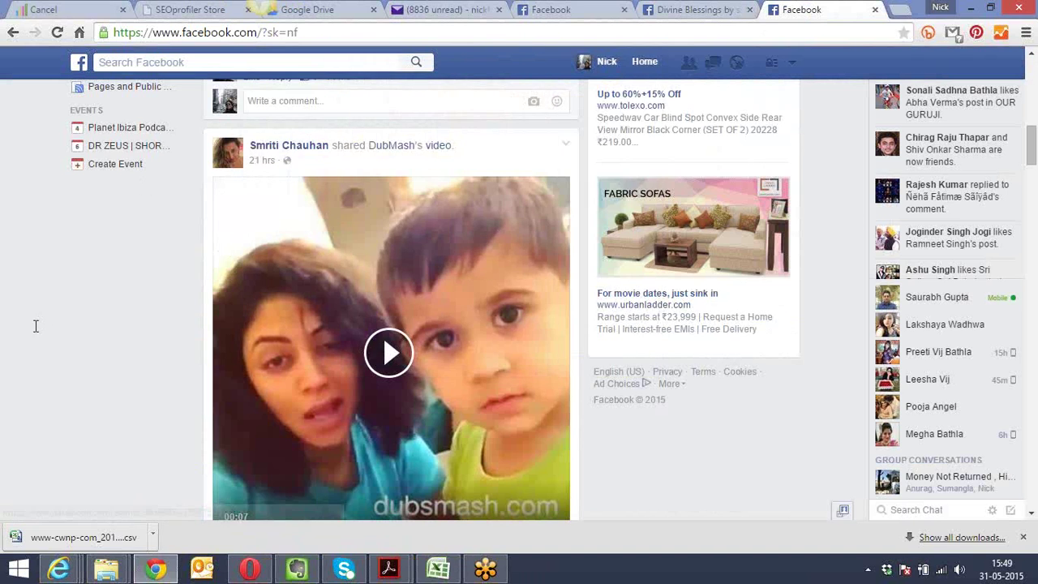
scroll(34, 325, "up", 10)
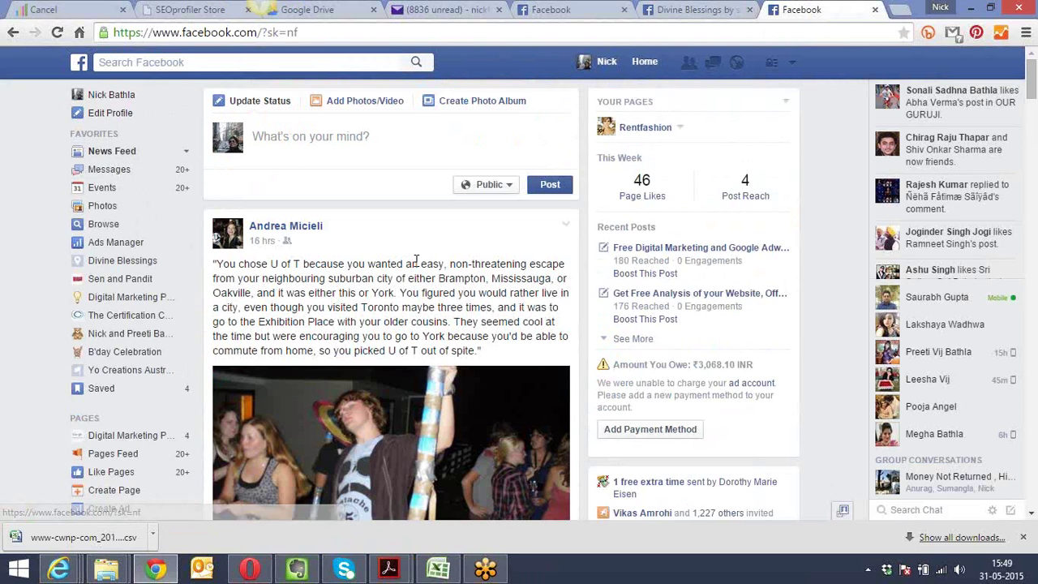
left_click(691, 10)
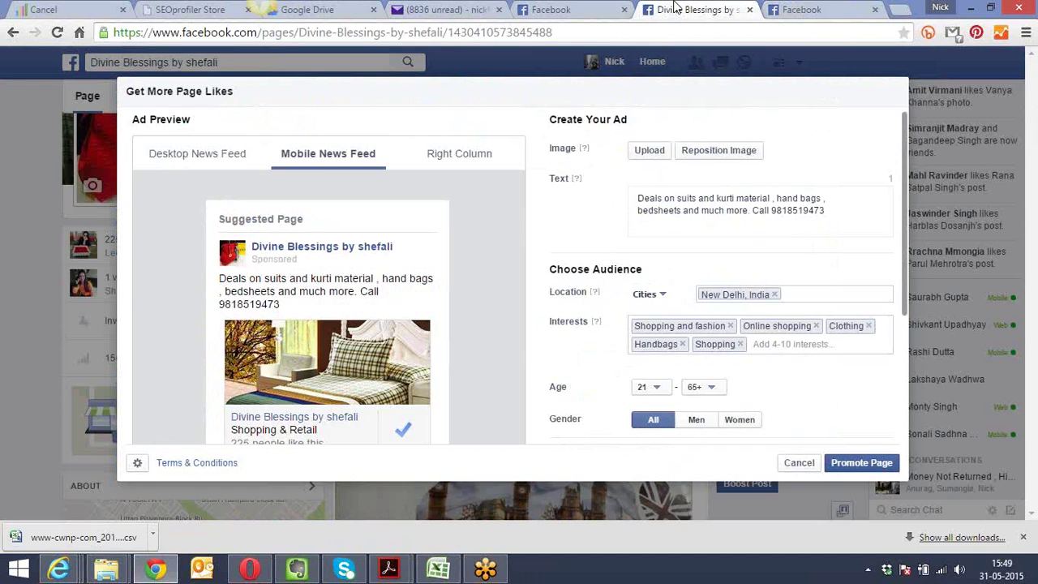
left_click(207, 156)
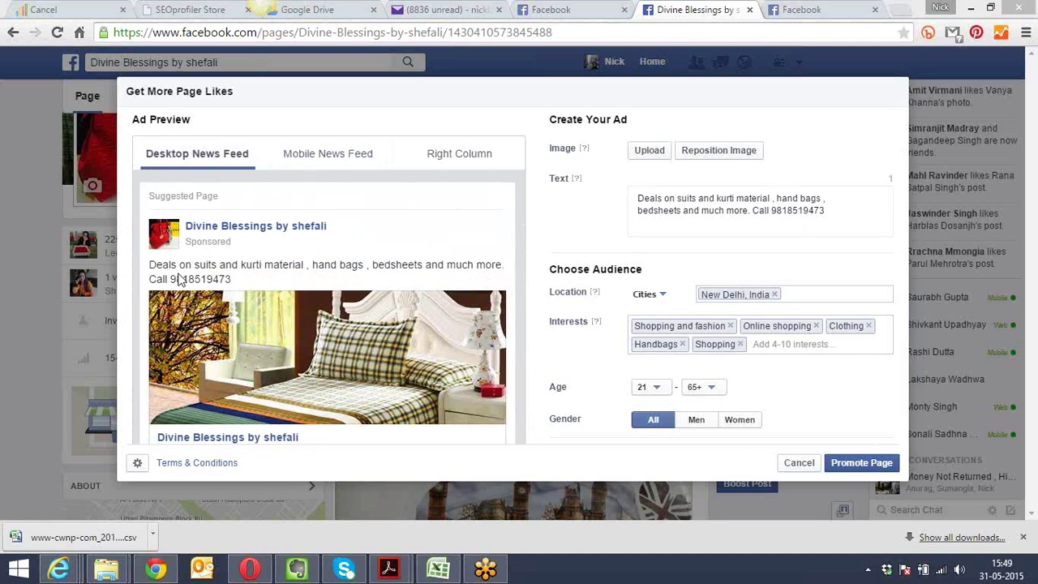
left_click_drag(902, 155, 905, 245)
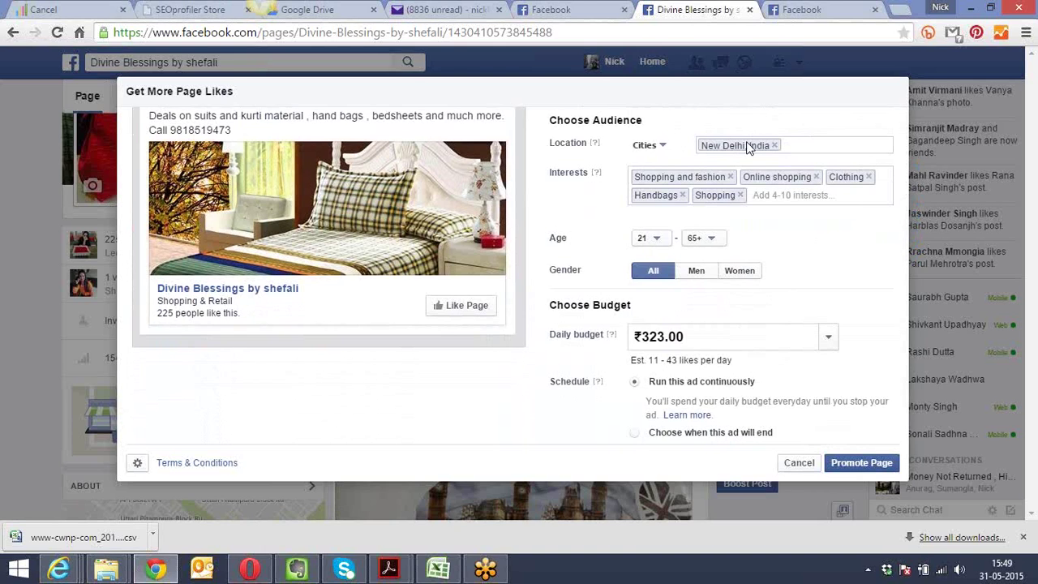
Add Bed sheet and bed sheets magazine to the ad audience's interests
left_click(772, 195)
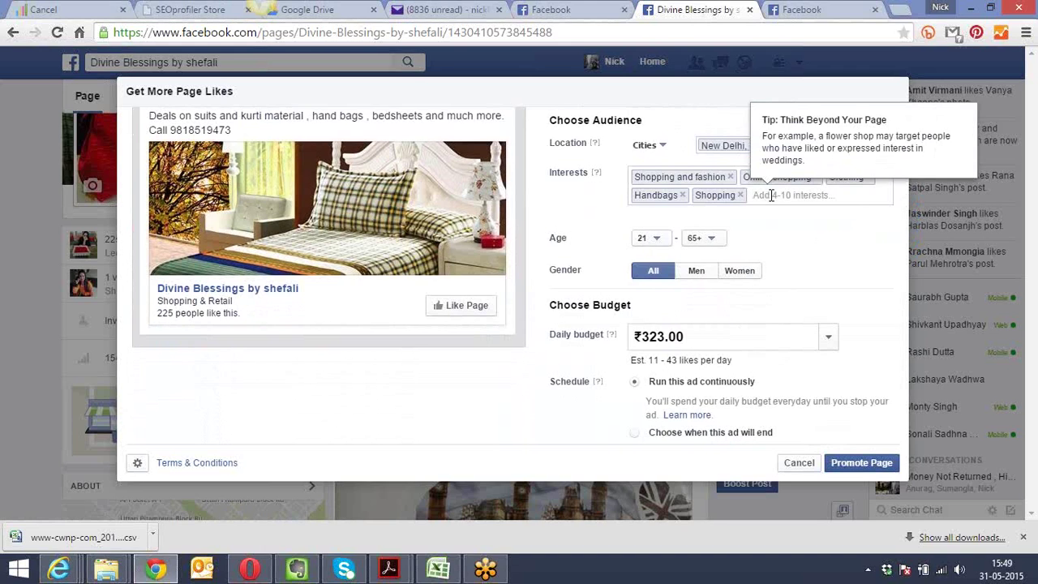
type("bedsh")
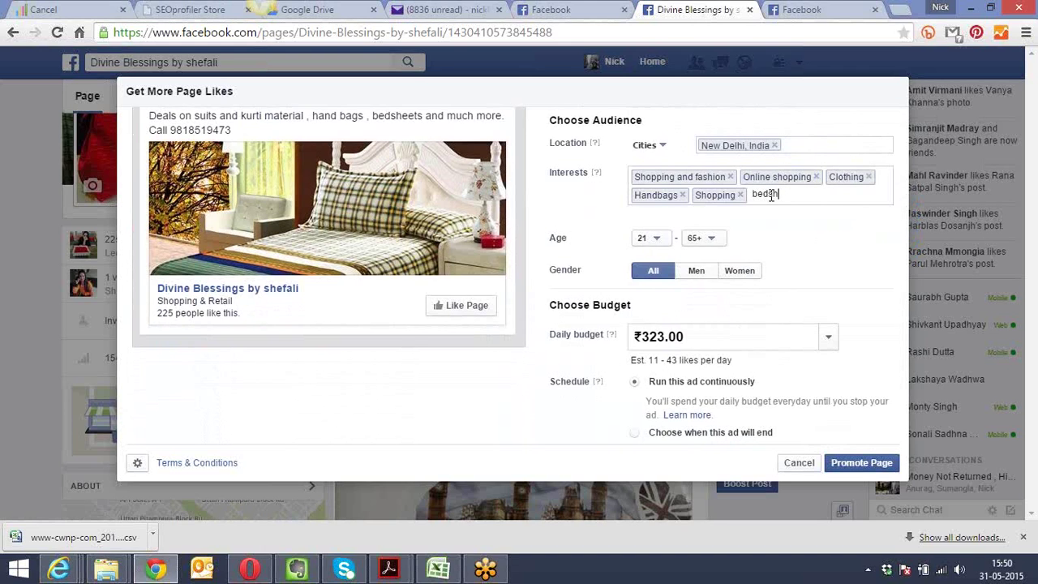
type("e")
left_click(803, 212)
type("b")
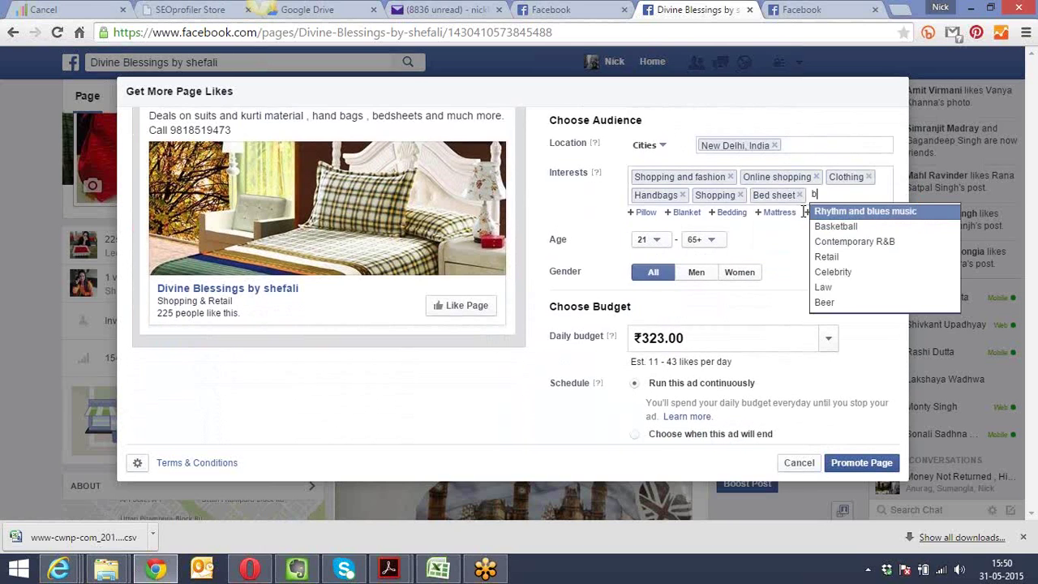
type("ed shee")
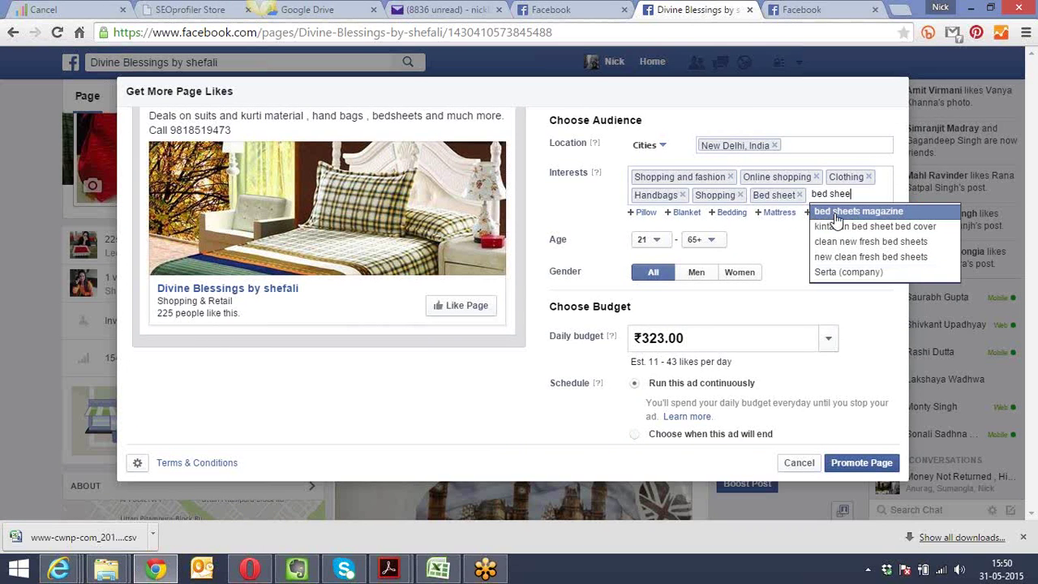
left_click(834, 212)
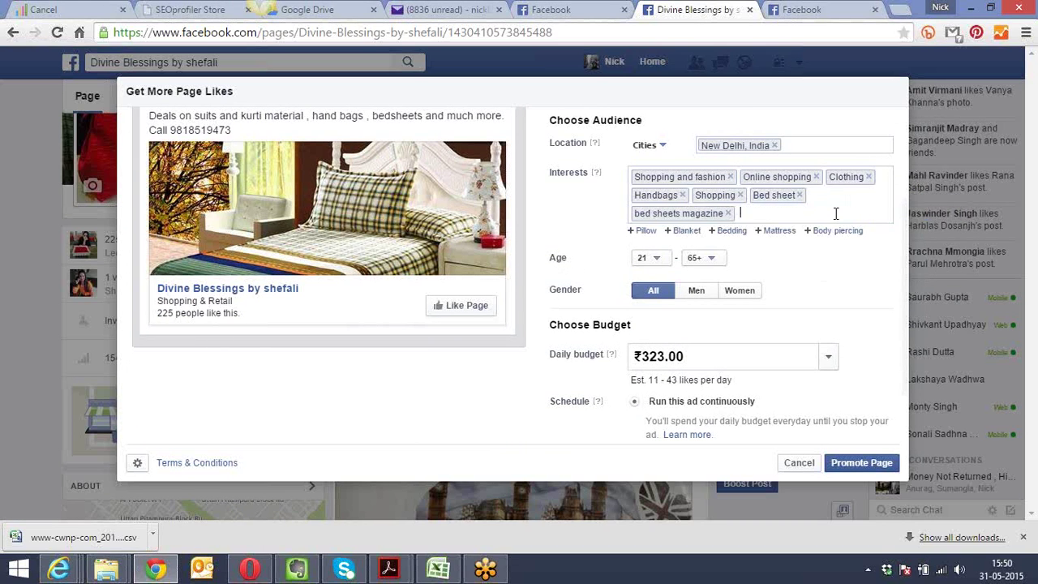
Add the suggested interests Blanket, Pillow and Mattress to the audience
left_click(686, 231)
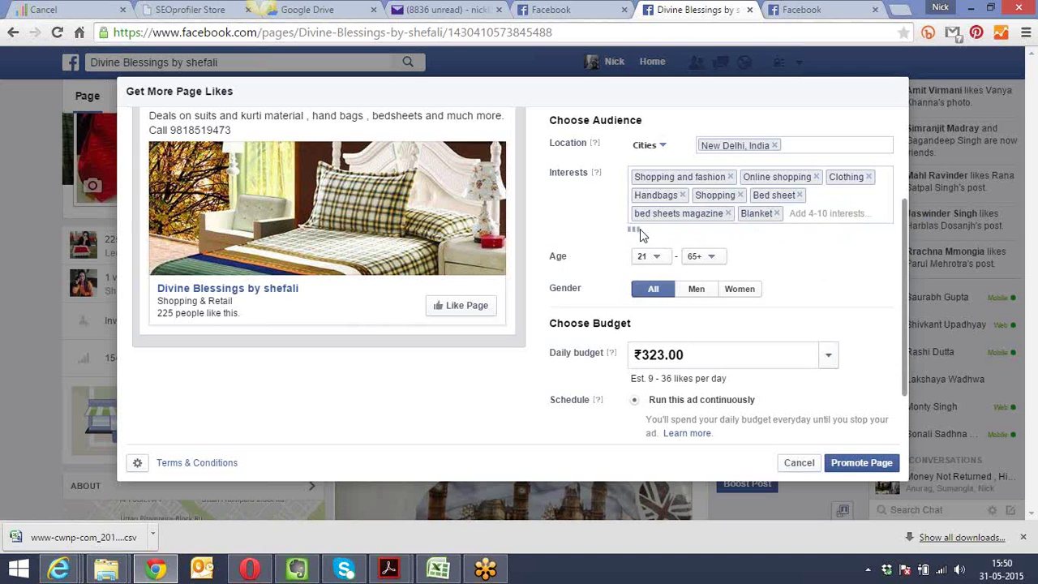
left_click(641, 233)
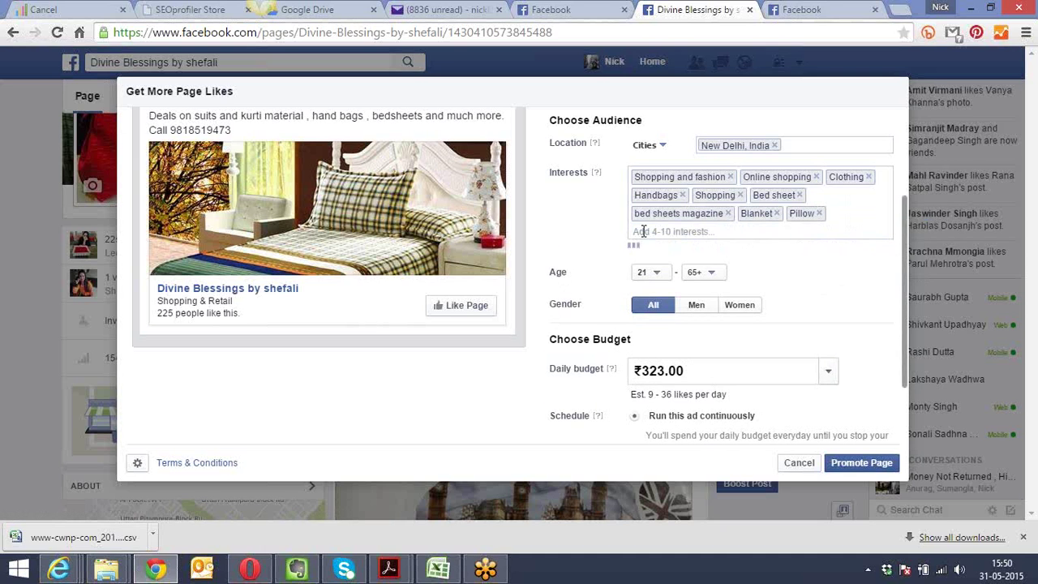
left_click(652, 246)
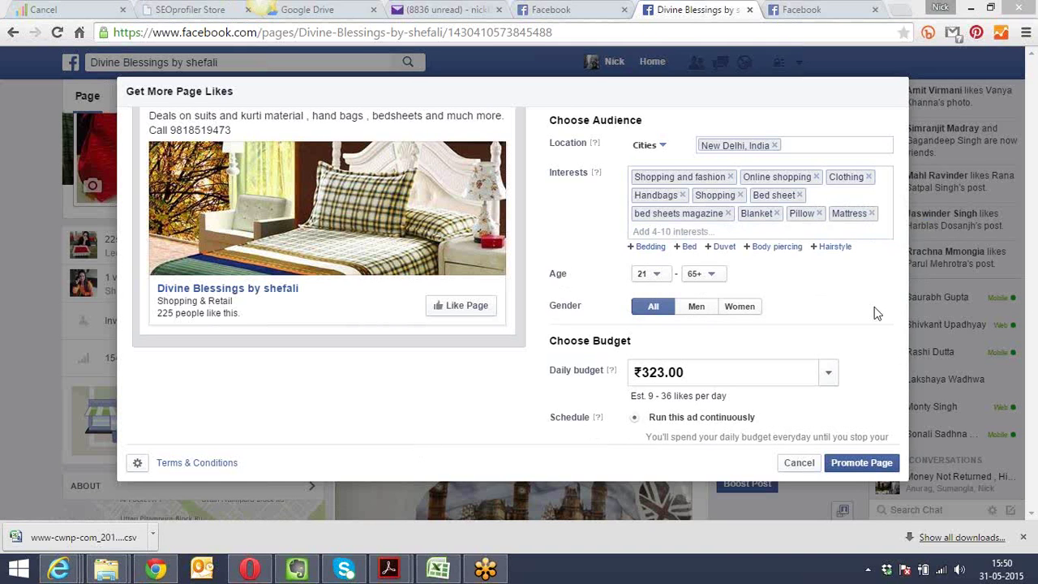
Set the audience's minimum age to 25
mouse_move(904, 280)
left_mouse_down()
mouse_move(905, 196)
mouse_move(913, 296)
left_mouse_up()
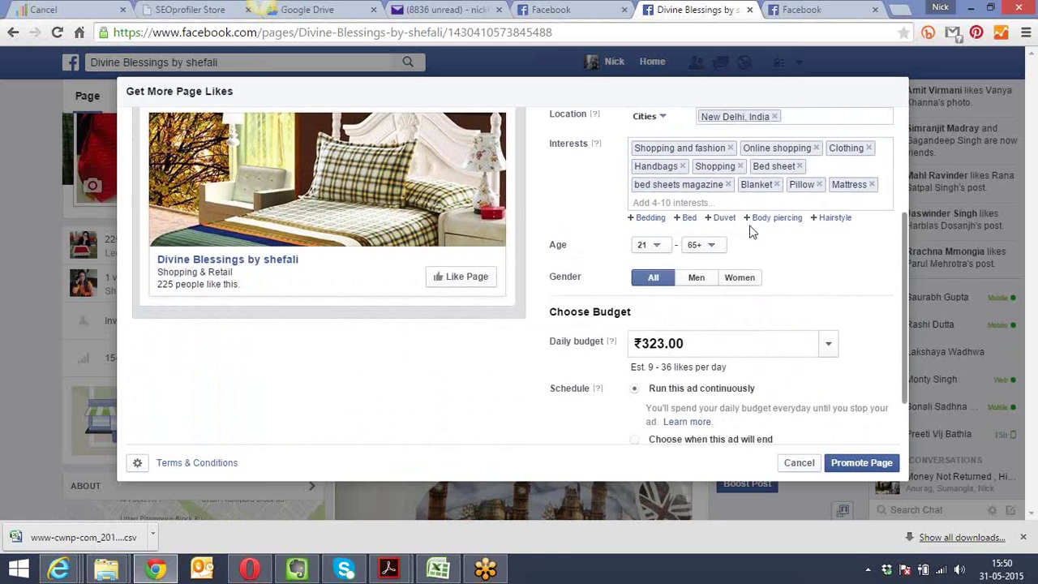
left_click(664, 252)
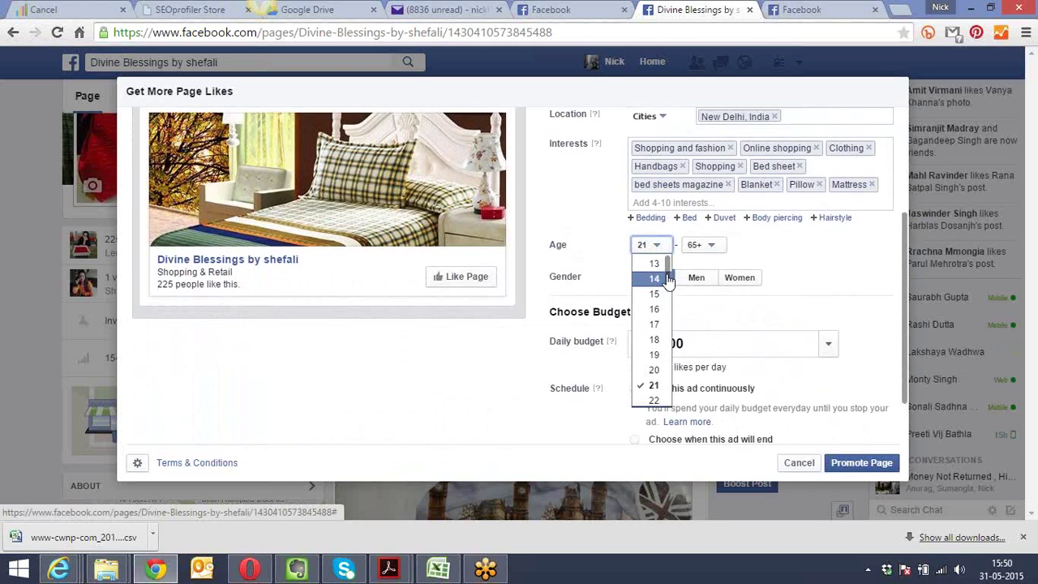
left_click_drag(668, 281, 668, 306)
left_click(655, 348)
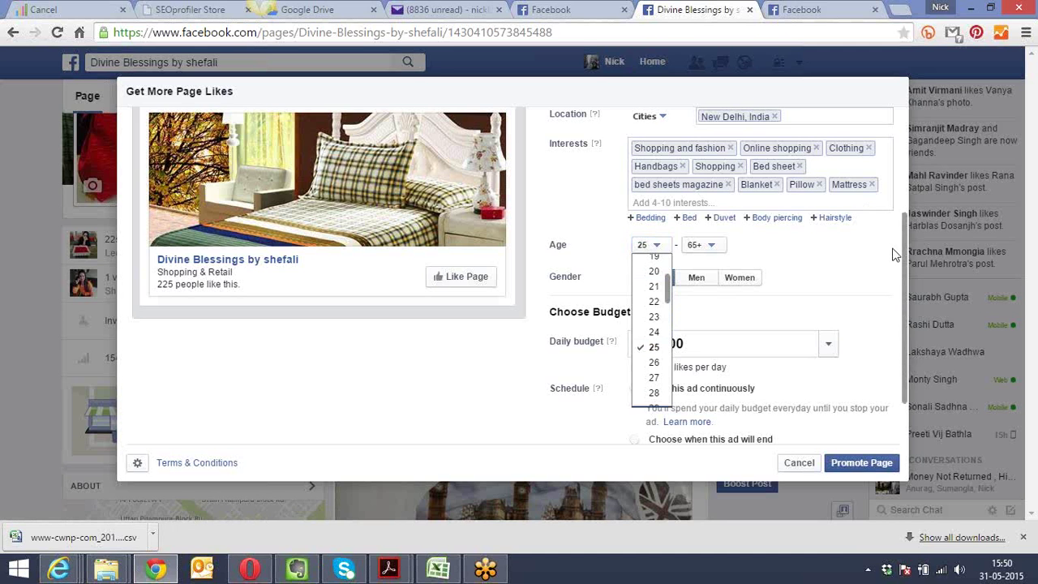
Switch to the other Facebook tab and open the Page being promoted from the full list of managed Pages
left_click(820, 9)
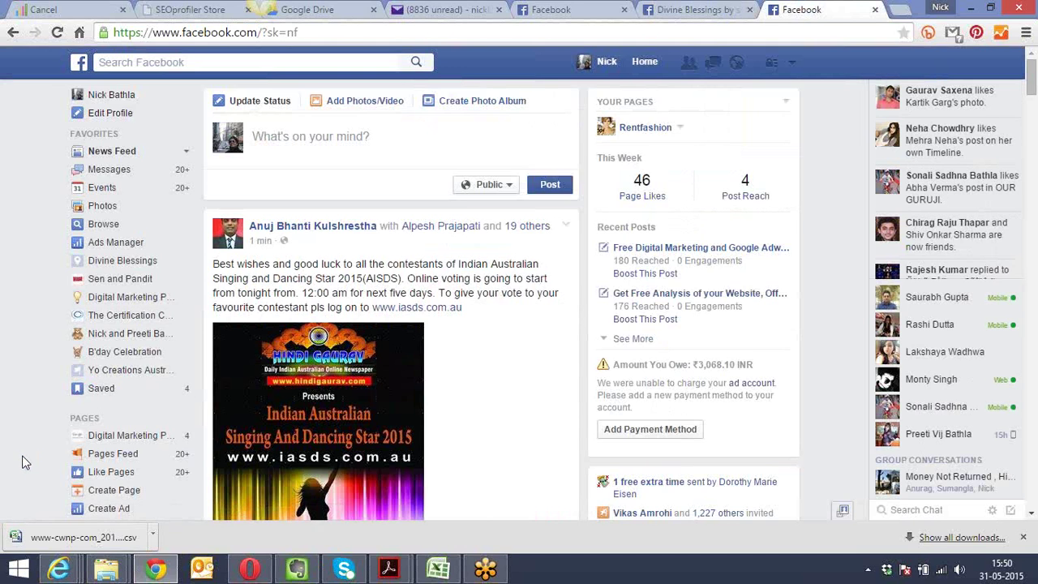
scroll(24, 460, "down", 1)
scroll(23, 461, "down", 3)
scroll(24, 461, "up", 1)
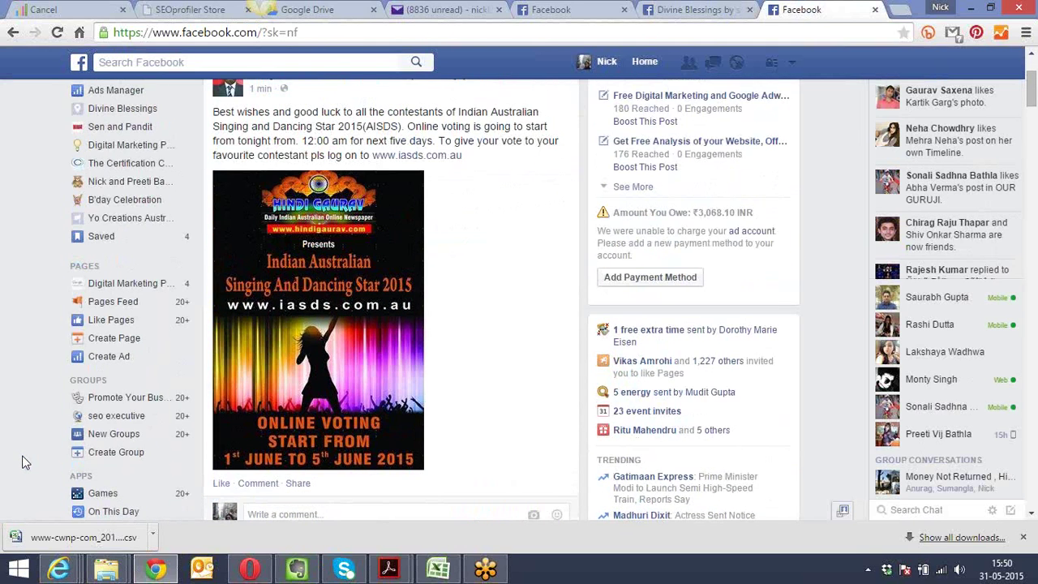
key("F5")
mouse_move(183, 267)
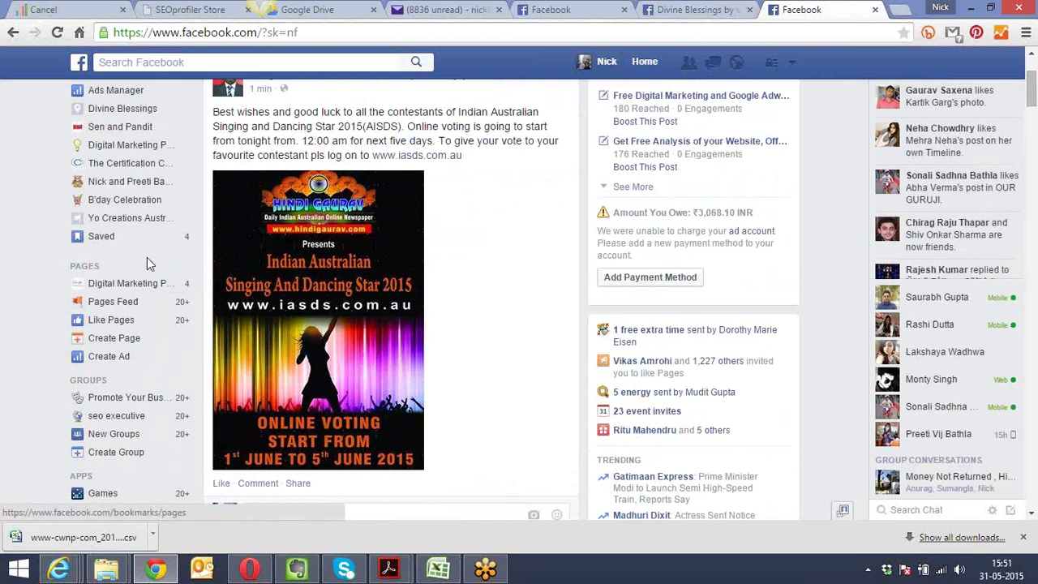
left_click(180, 268)
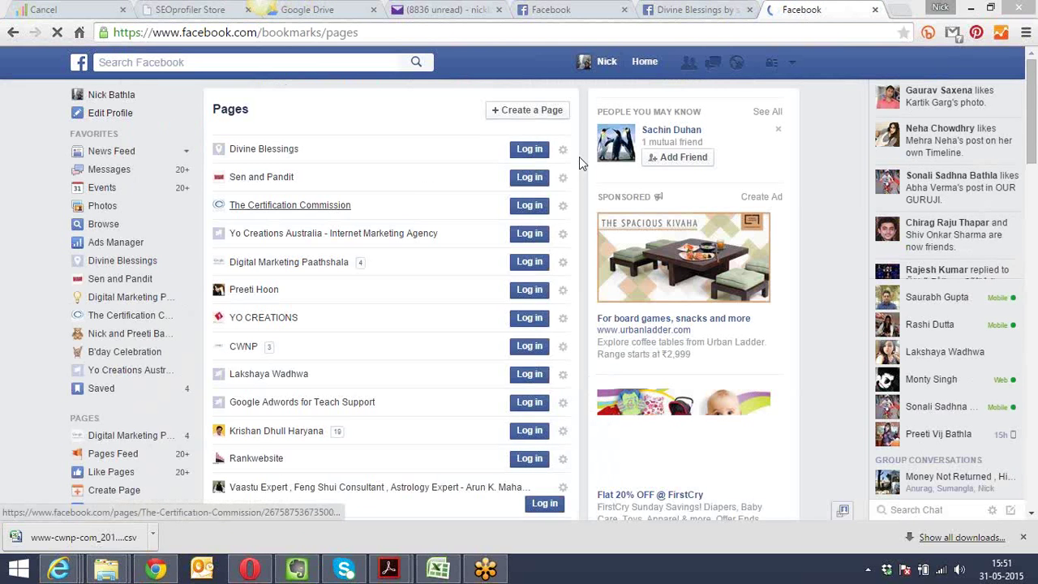
left_click_drag(1034, 82, 1035, 119)
left_click(270, 347)
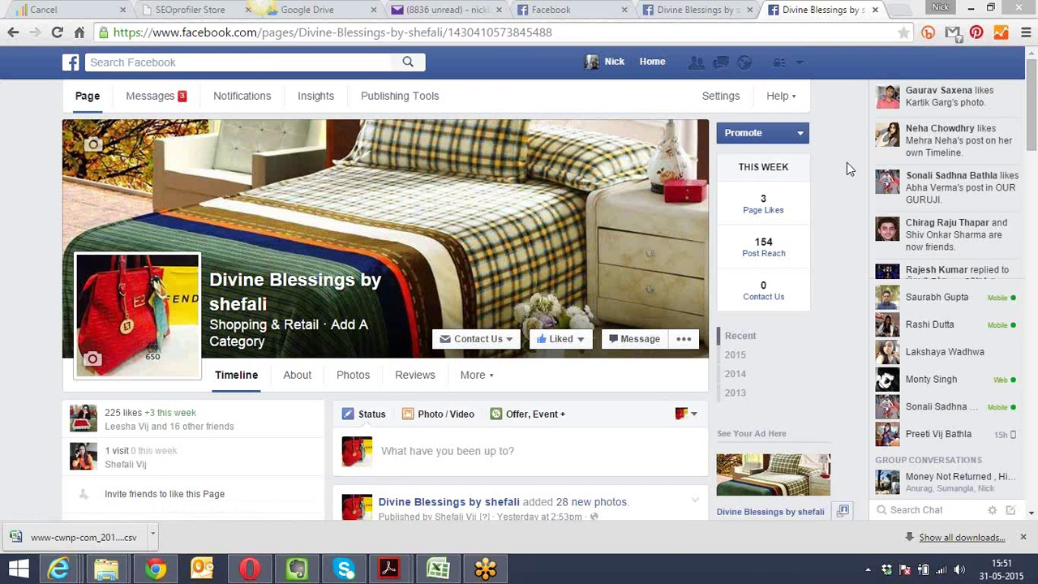
View the Page's promotion choices, open Promote Your Page to see its ad form, and close that browser tab
left_click(801, 138)
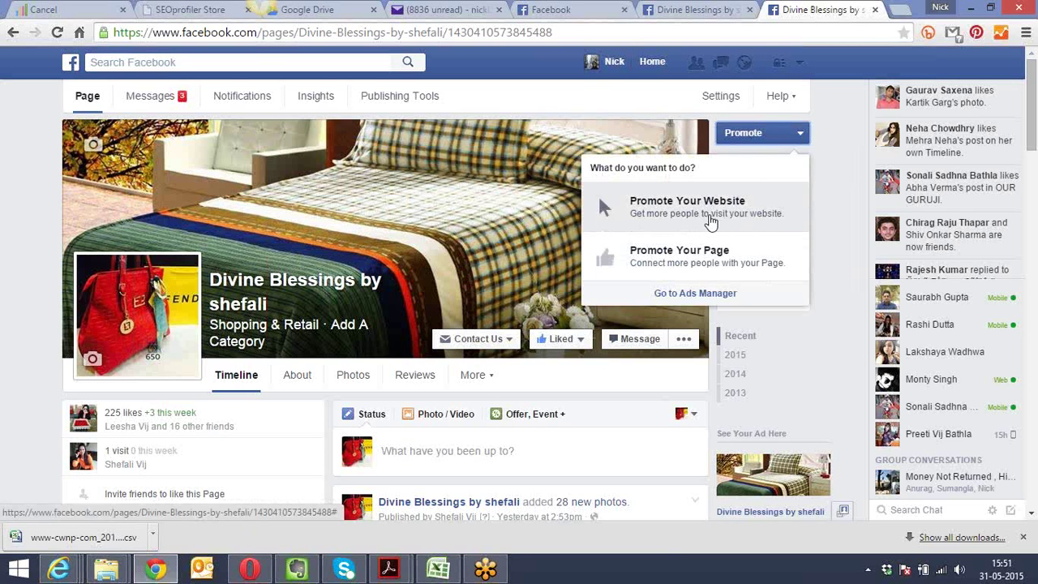
left_click(680, 259)
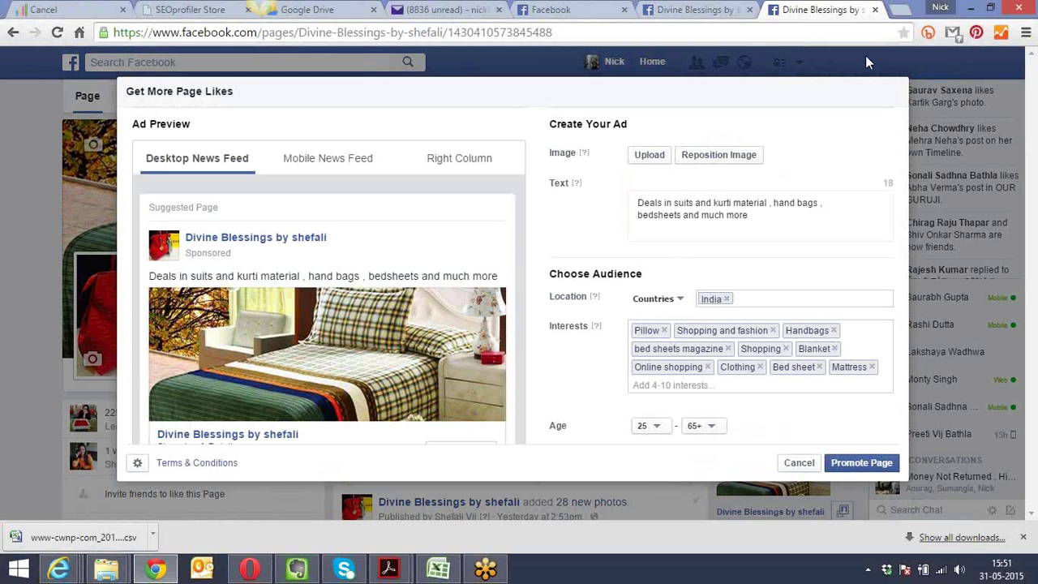
left_click(876, 9)
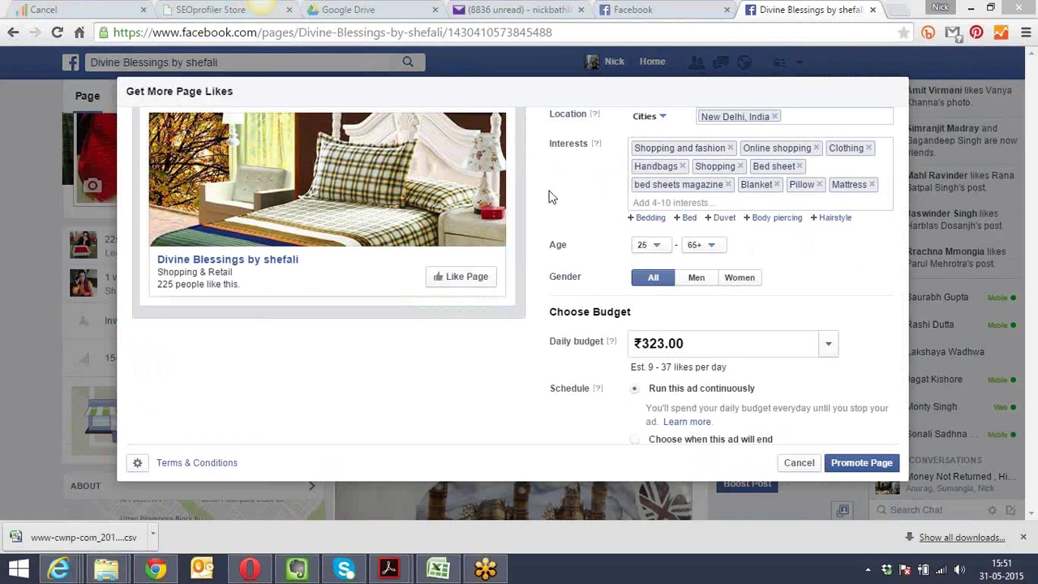
Set the audience's age range to 26 through 40
left_click(657, 246)
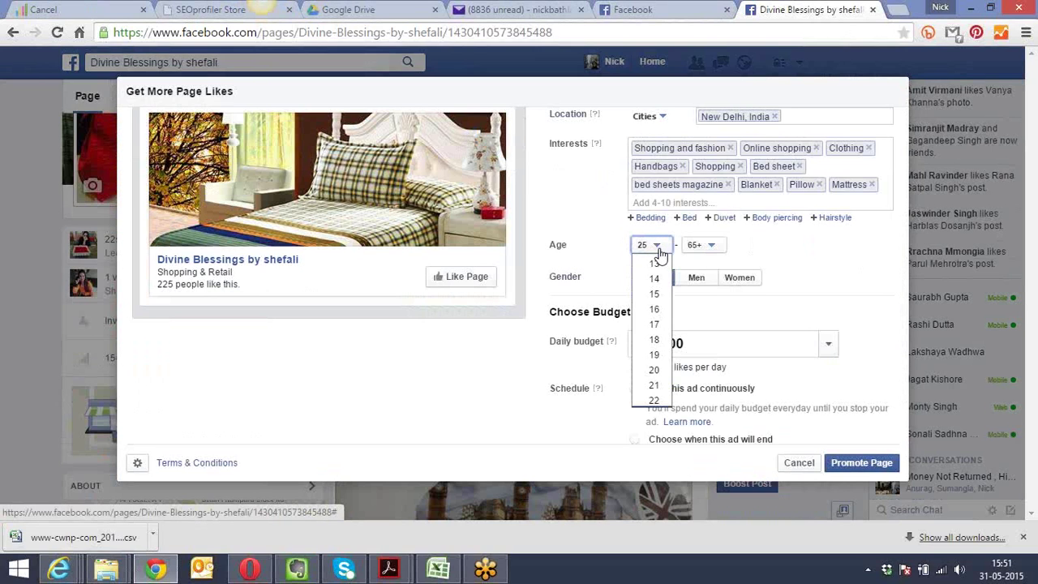
scroll(672, 292, "down", 3)
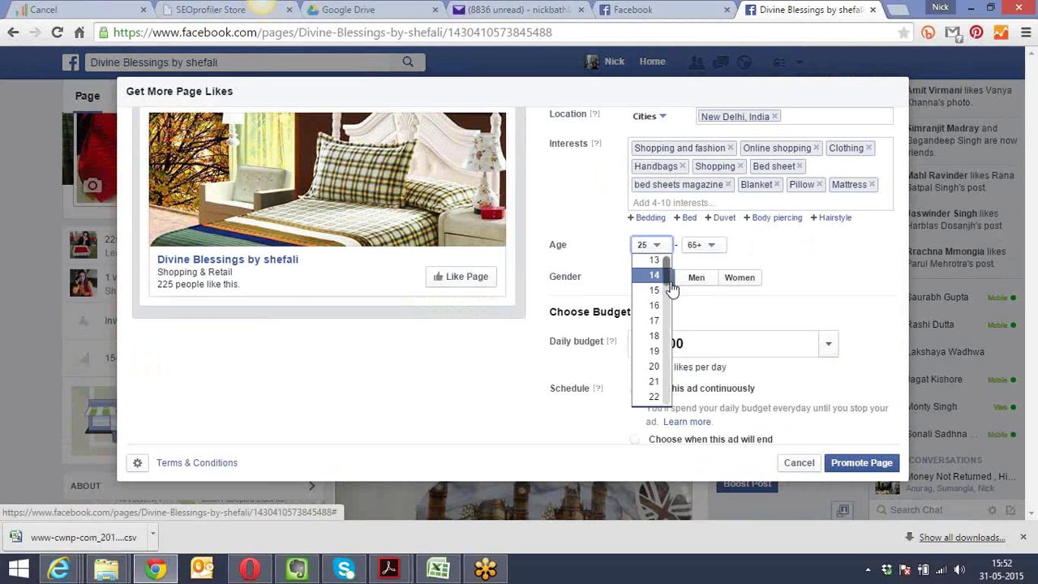
scroll(672, 298, "down", 3)
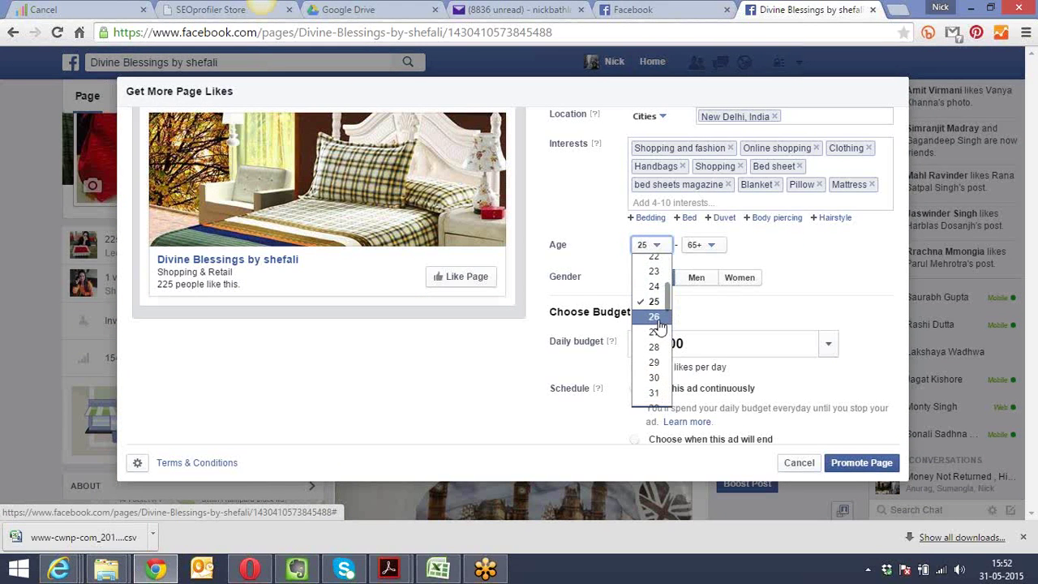
left_click(657, 316)
left_click(713, 248)
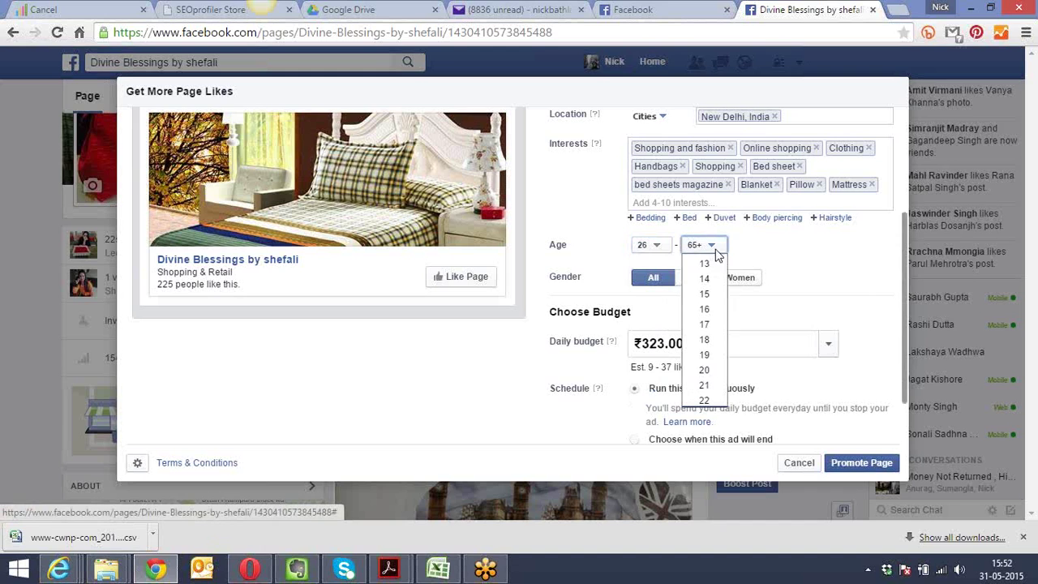
left_click_drag(725, 280, 730, 336)
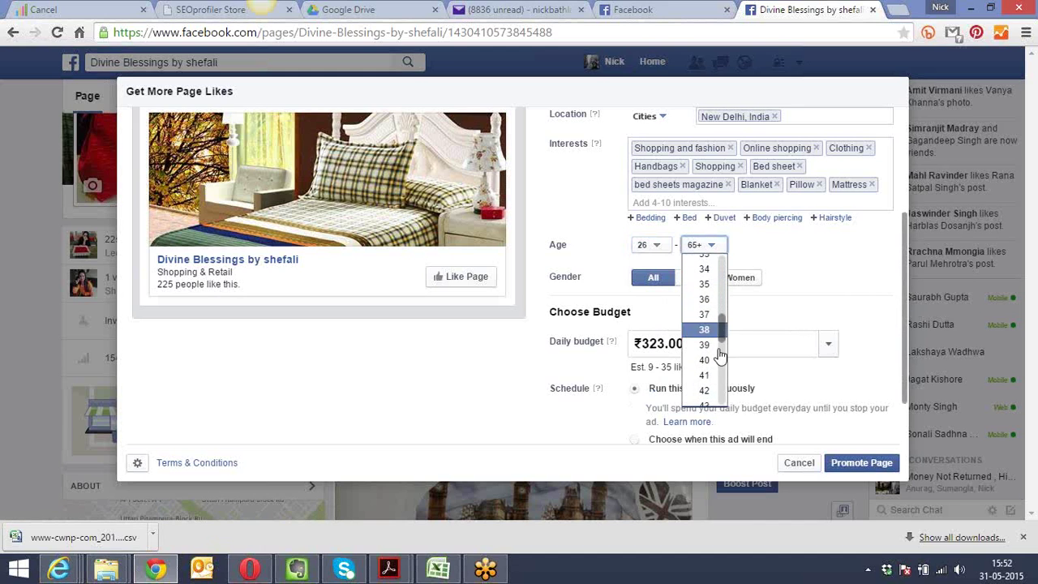
left_click(718, 365)
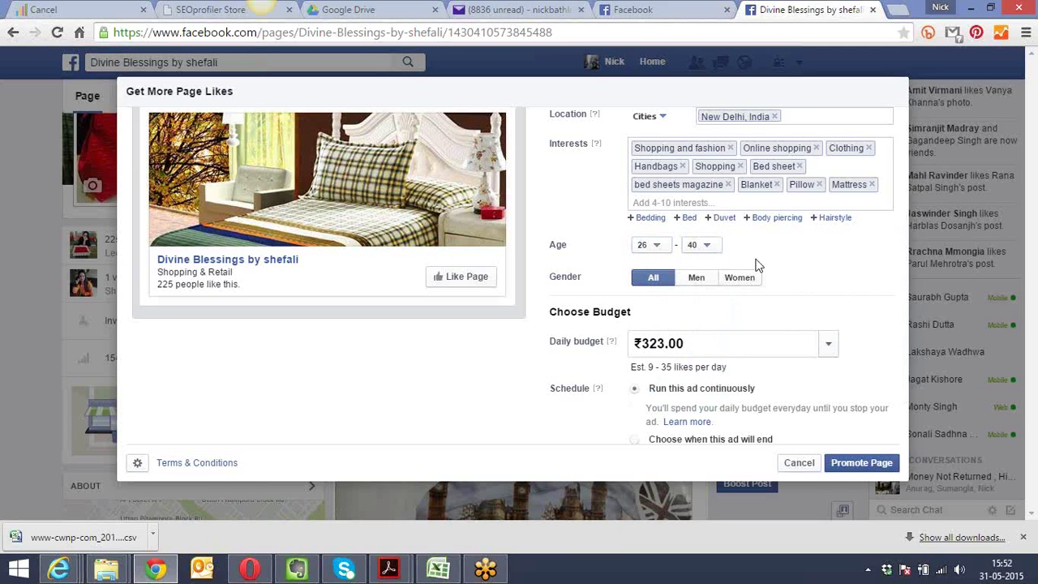
Limit the audience to Women and lower the minimum age to 20
left_click(739, 281)
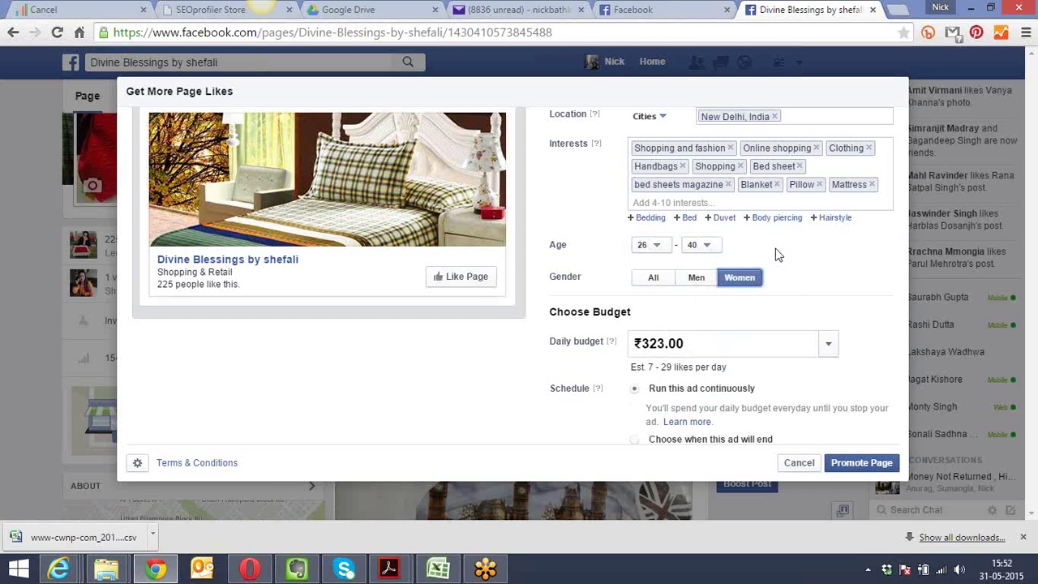
left_click(659, 247)
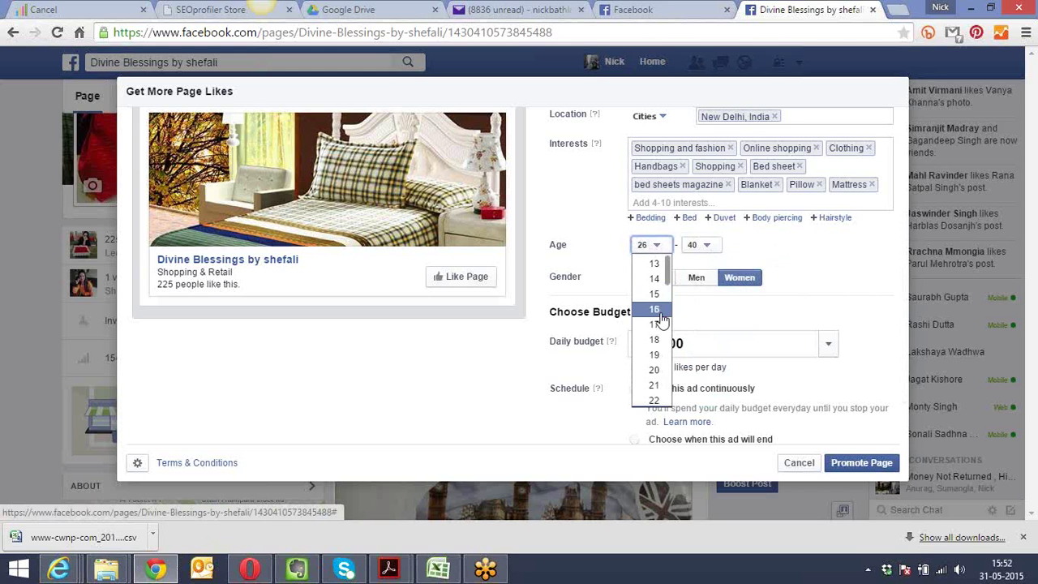
left_click(655, 371)
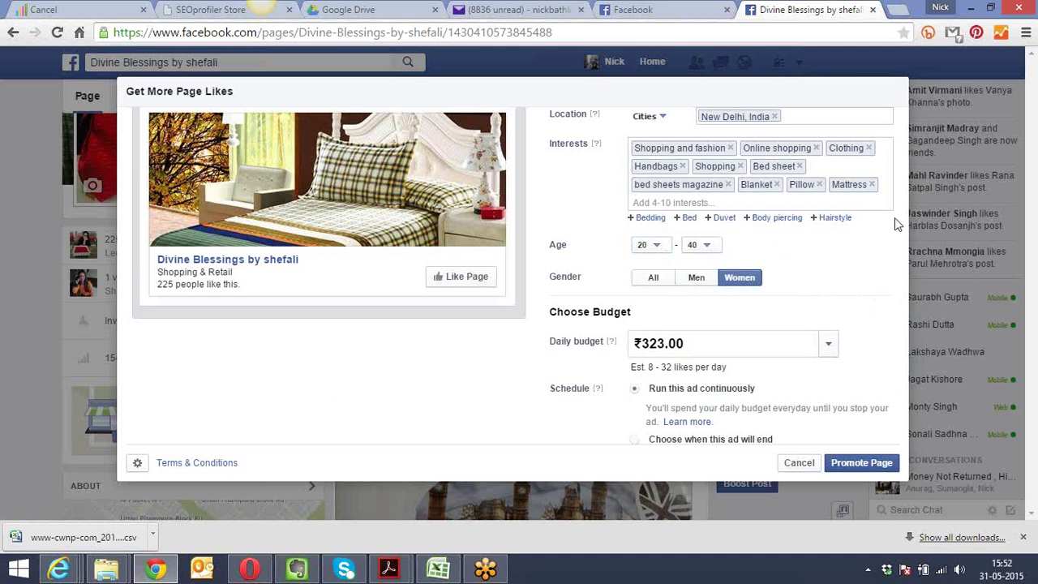
Set the audience's gender to All
left_click_drag(904, 223, 906, 271)
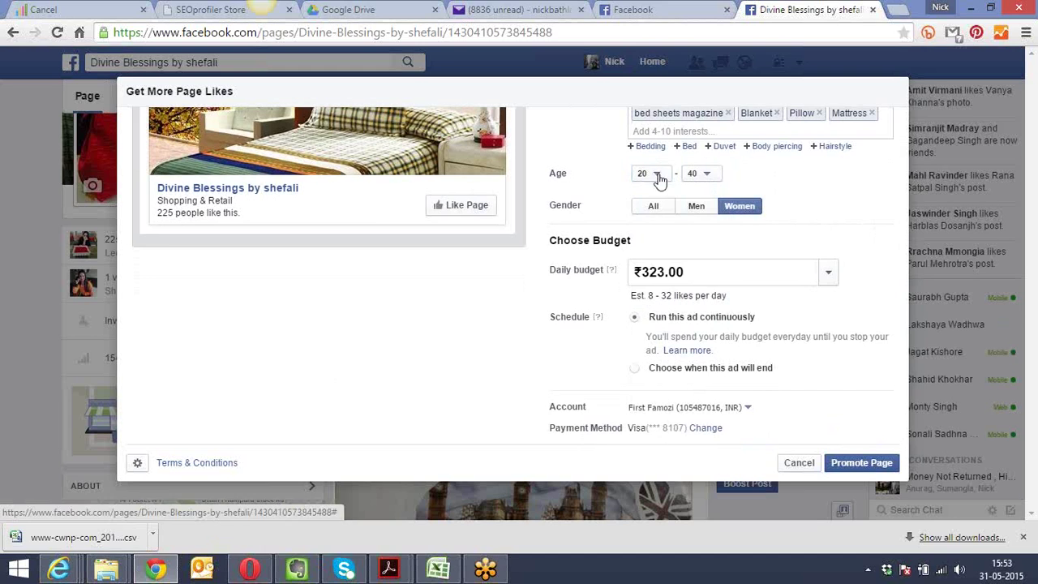
left_click(654, 208)
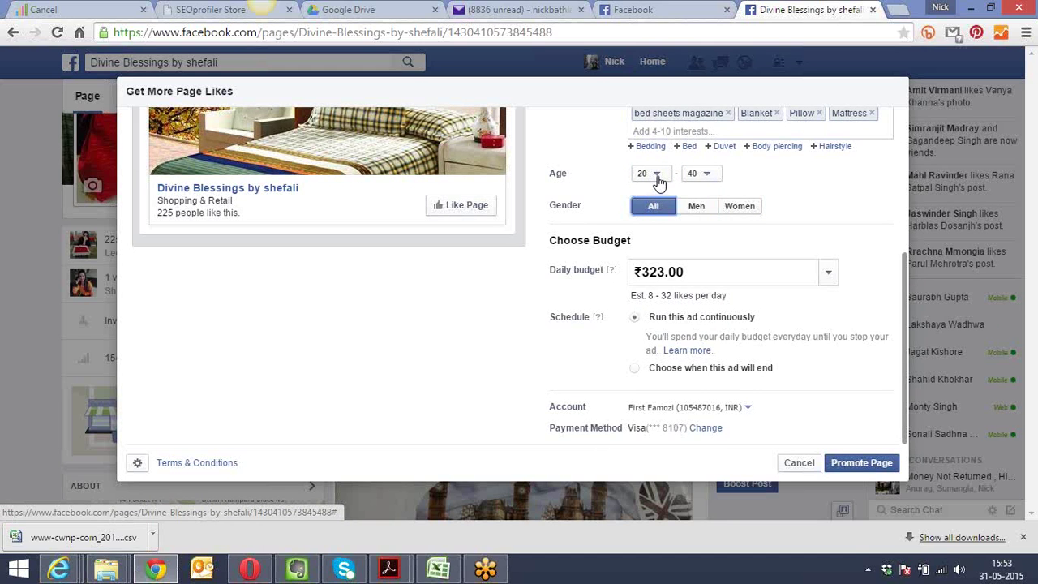
left_click_drag(905, 285, 902, 217)
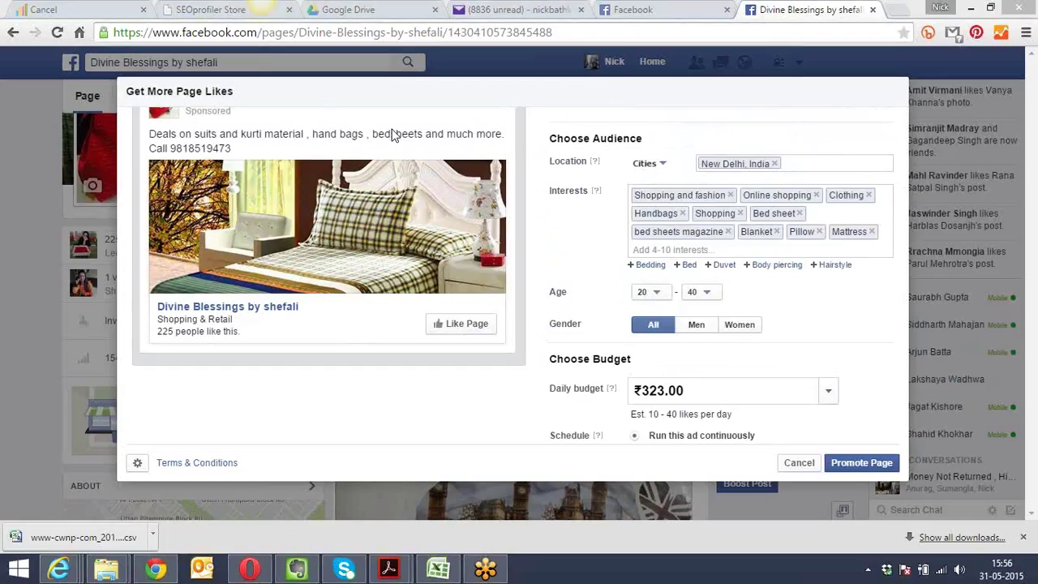
left_click(233, 147)
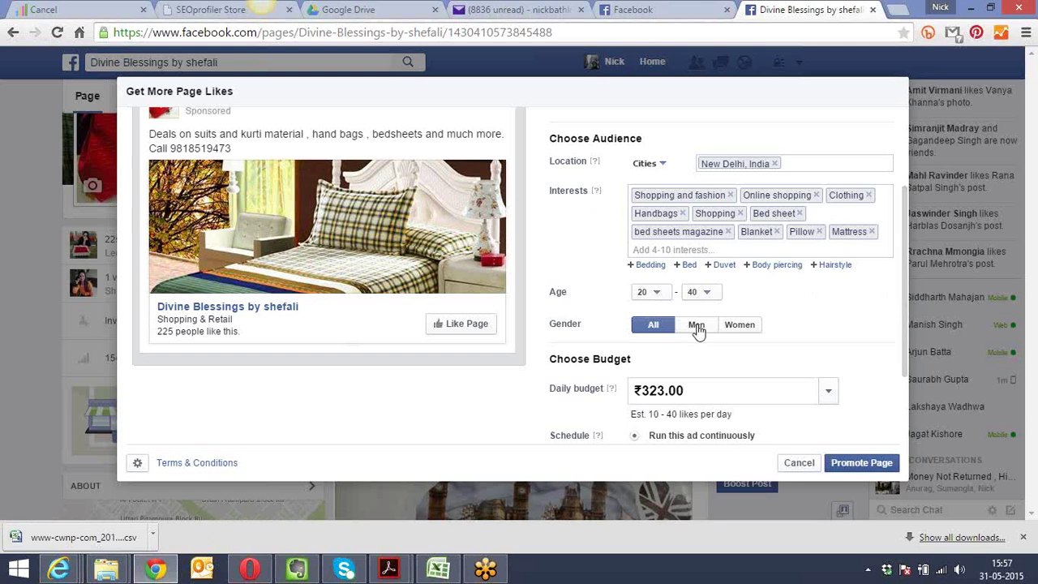
Set the audience's gender back to Women and select 20 again as the minimum age
left_click(737, 331)
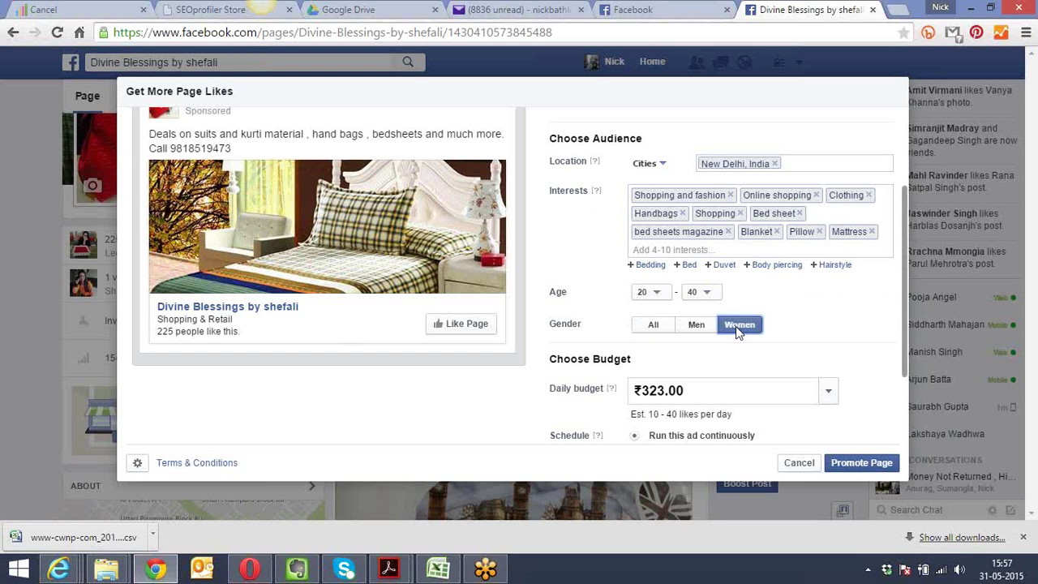
left_click(658, 294)
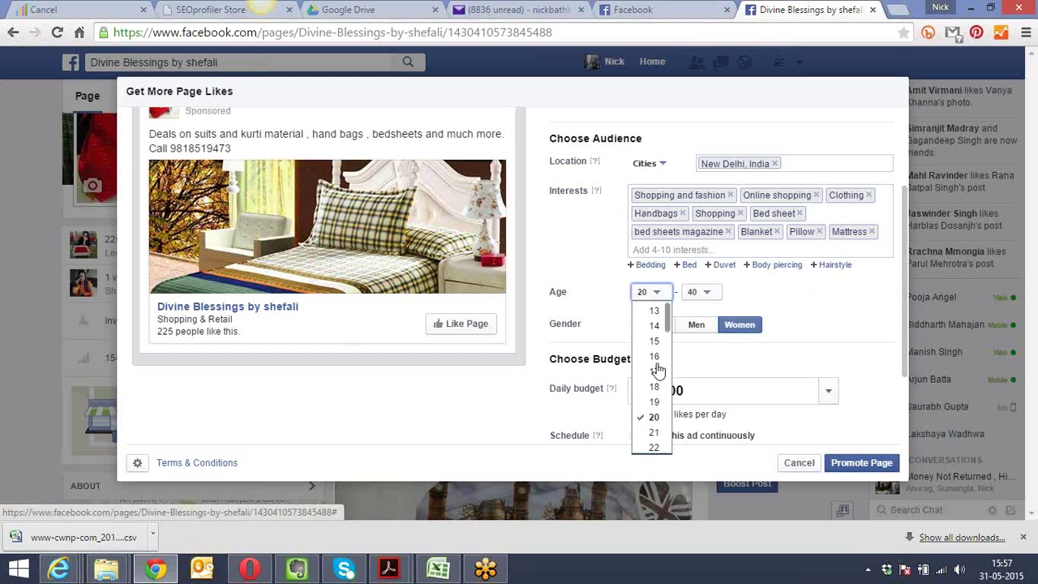
left_click(653, 416)
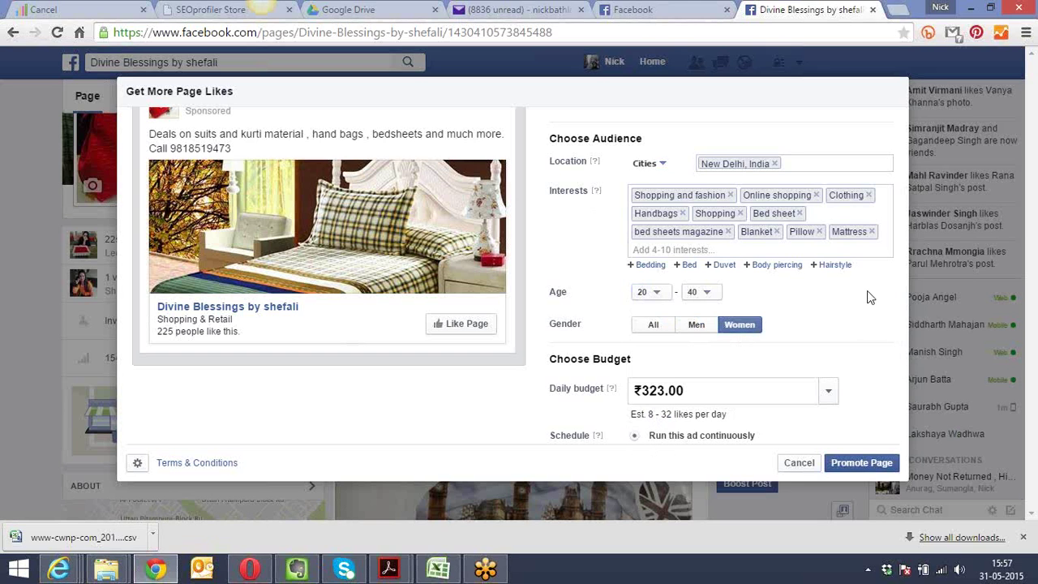
Compare the preset daily budgets and their estimated likes per day, and select ₹323.00 for the promotion
scroll(863, 304, "down", 2)
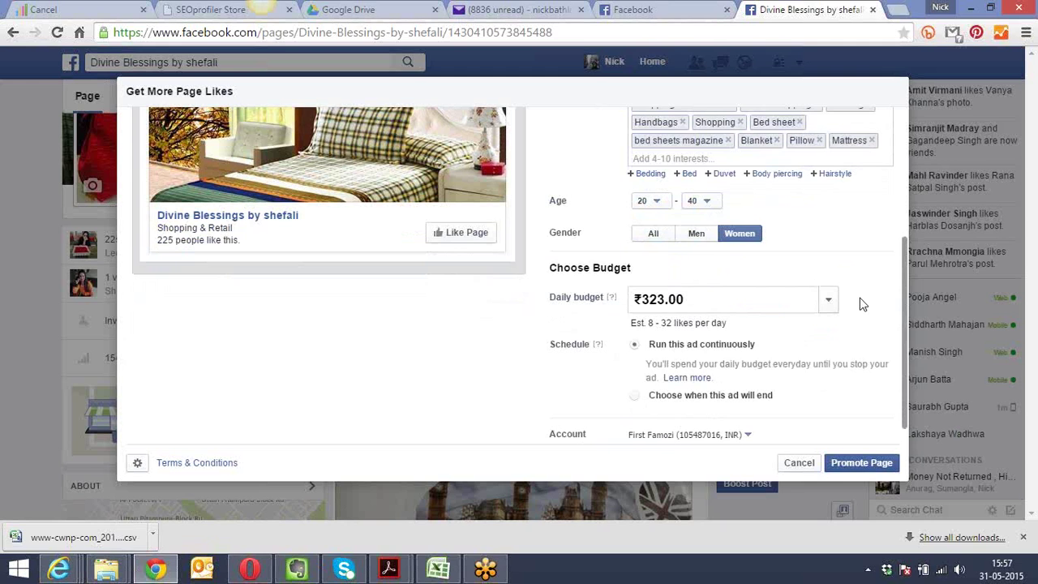
scroll(862, 304, "down", 1)
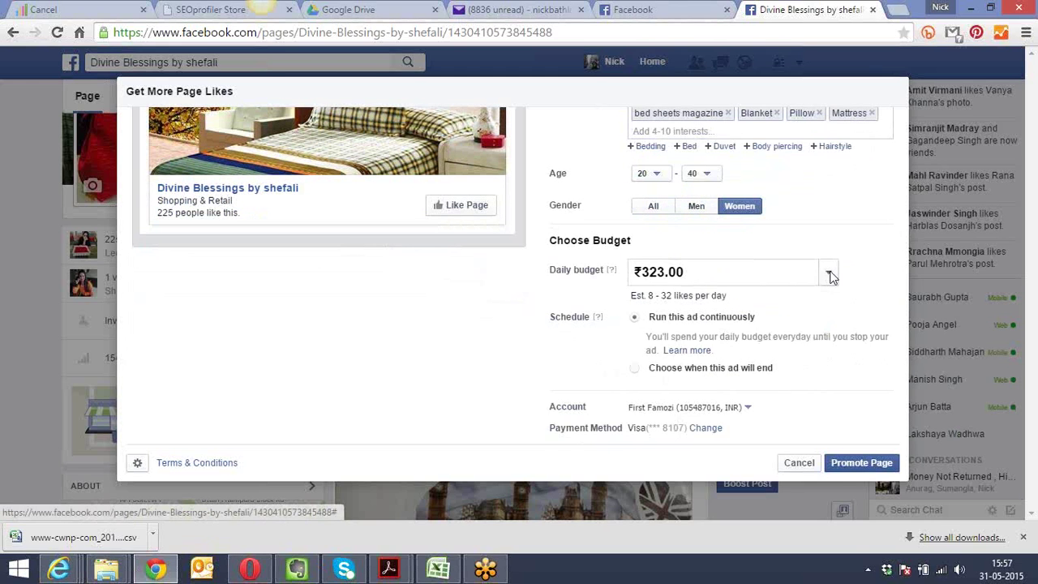
left_click(829, 274)
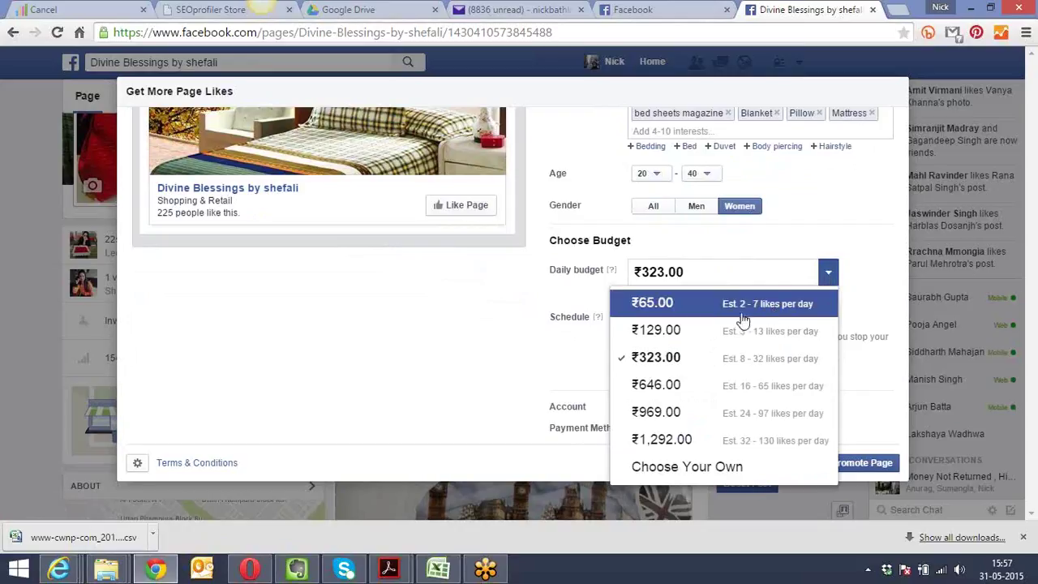
left_click(556, 341)
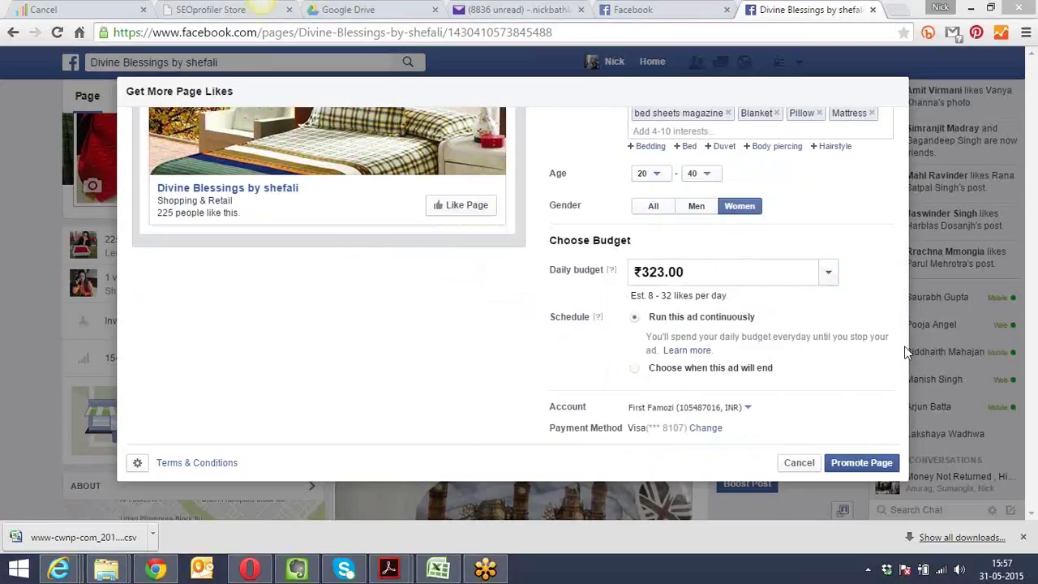
left_click(829, 276)
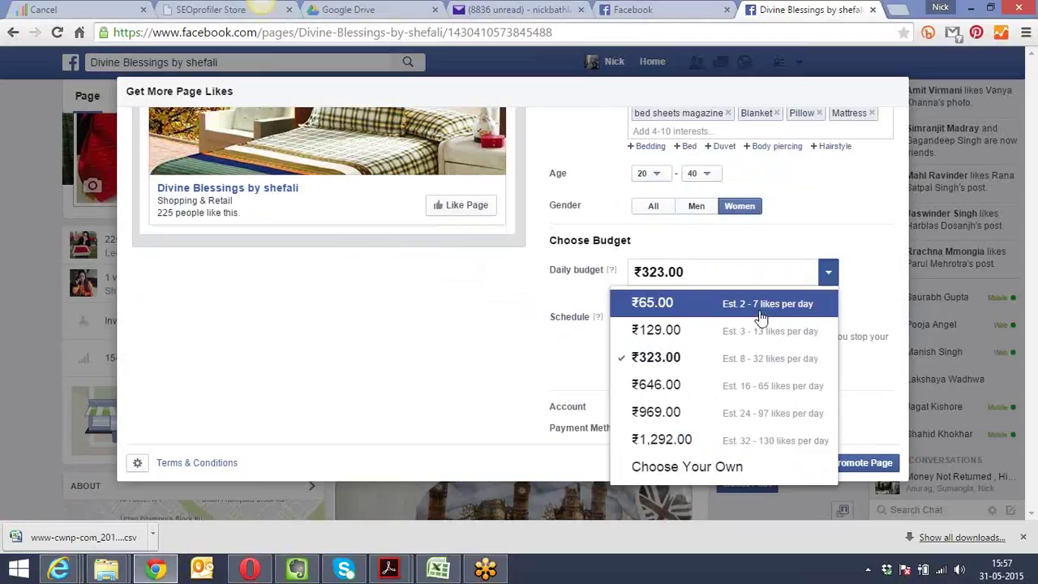
left_click(751, 367)
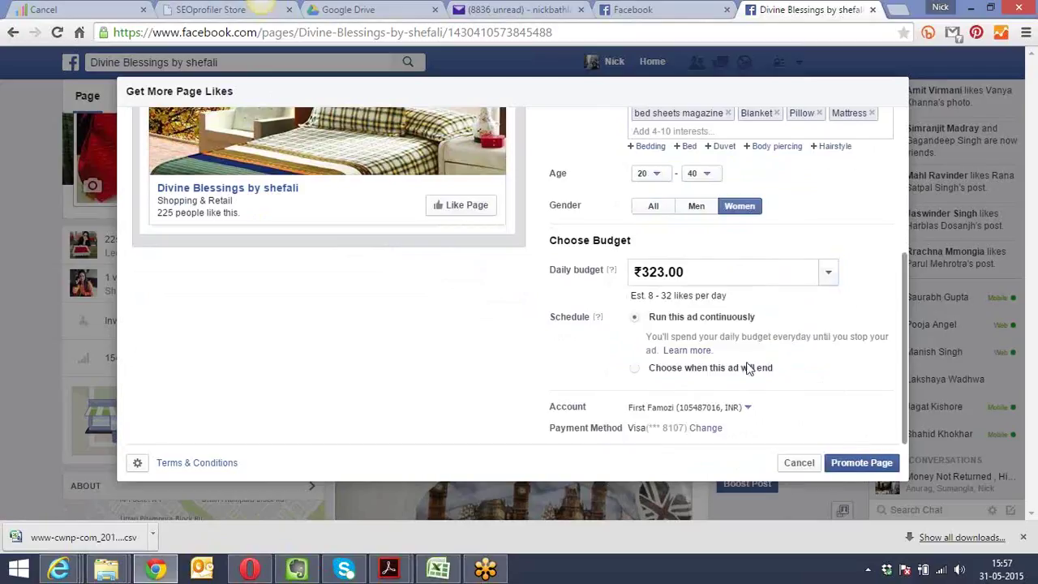
Schedule the ad to end on a chosen date, using the 7 days duration
left_click(635, 373)
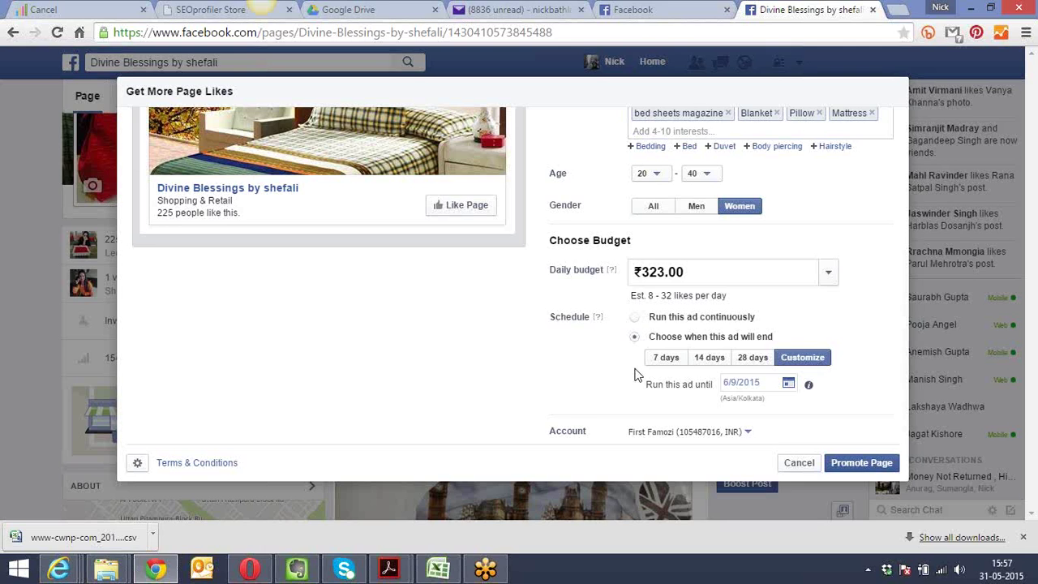
left_click(660, 362)
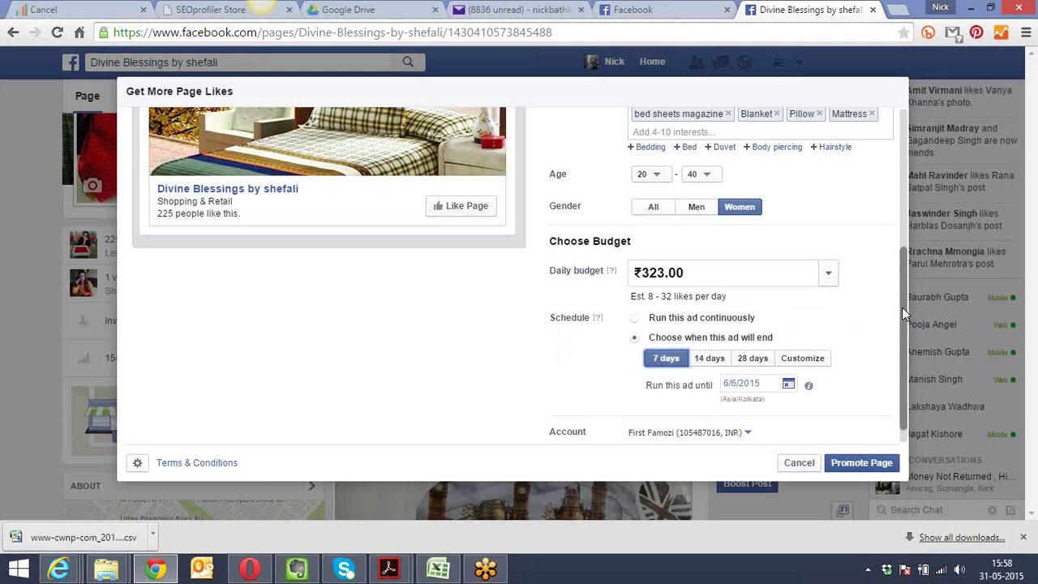
left_click_drag(902, 308, 903, 330)
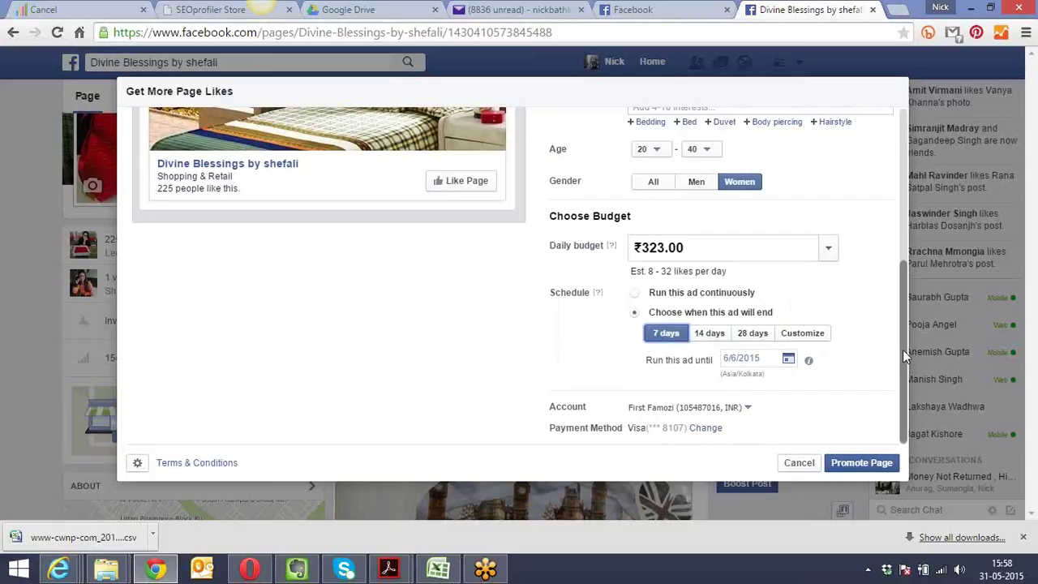
Review the daily budget choices again for the 7-day ad, leaving ₹323.00 selected
left_click(828, 250)
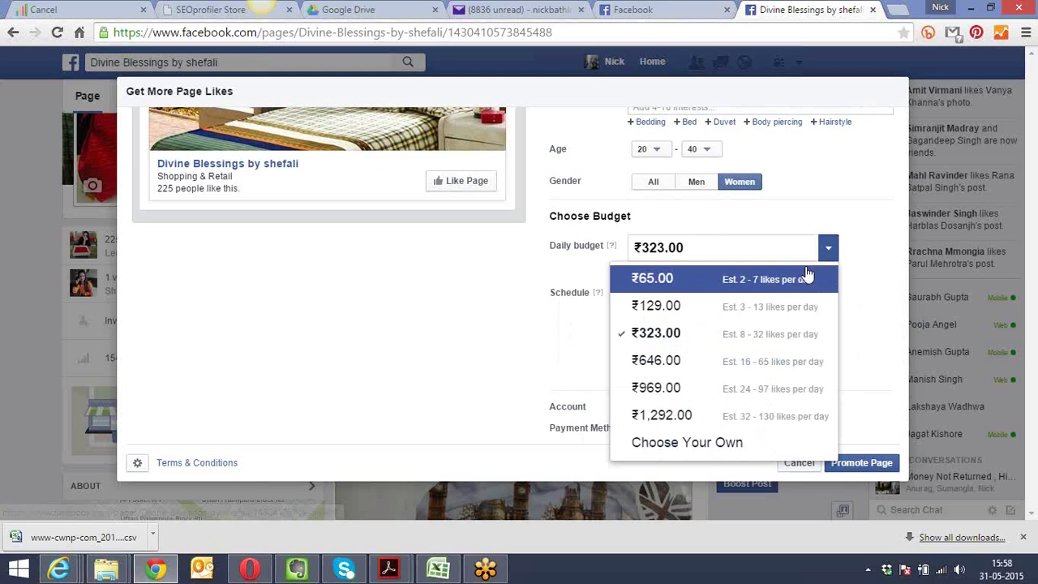
left_click(769, 341)
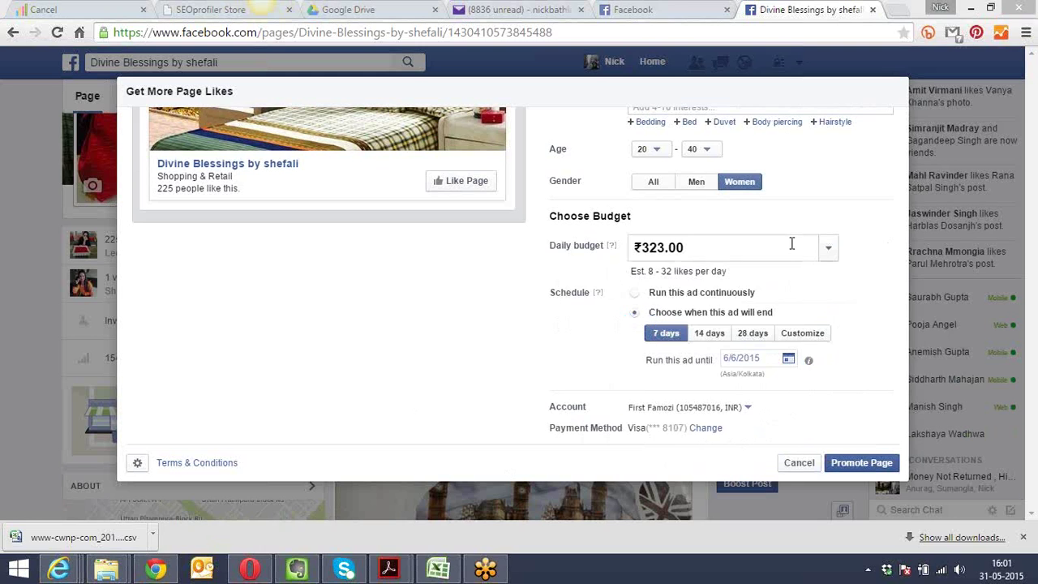
left_click(829, 252)
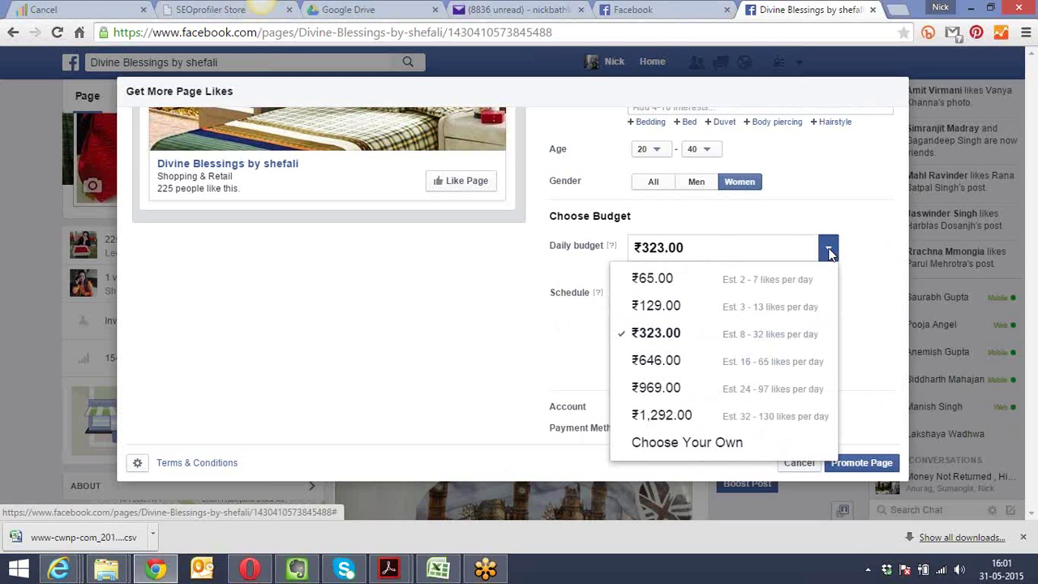
left_click(871, 245)
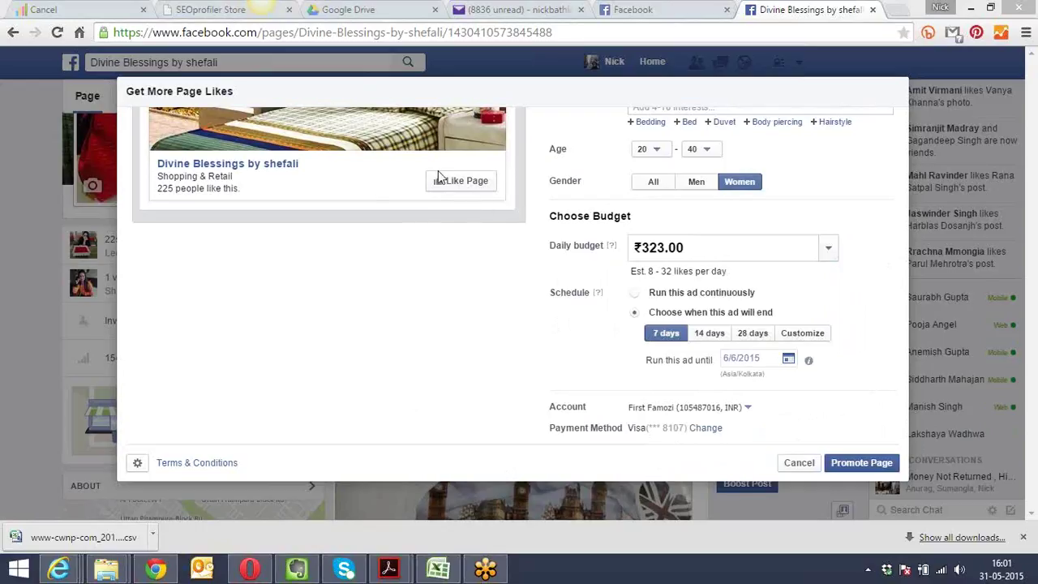
left_click(828, 250)
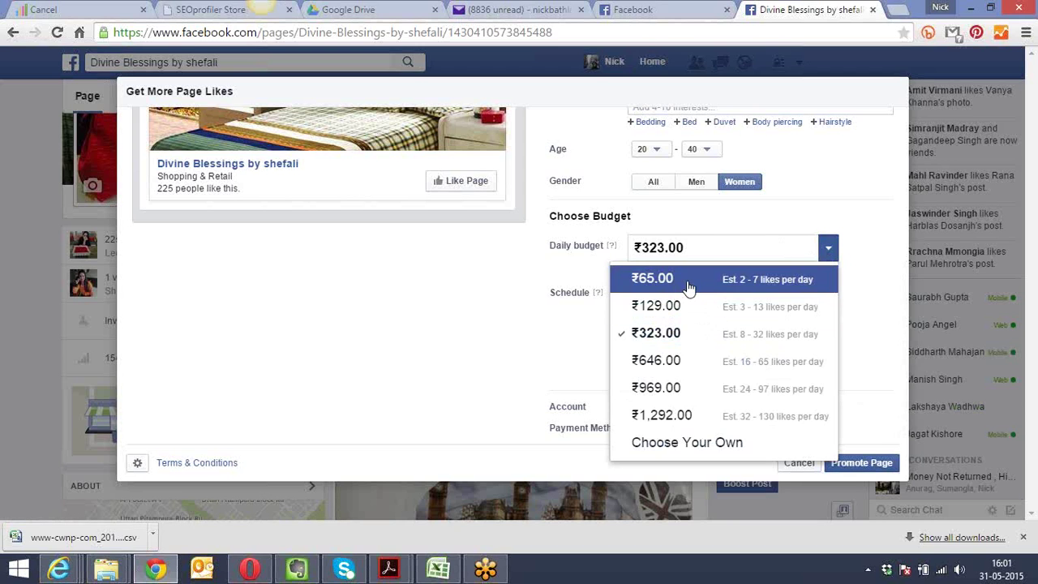
left_click(863, 268)
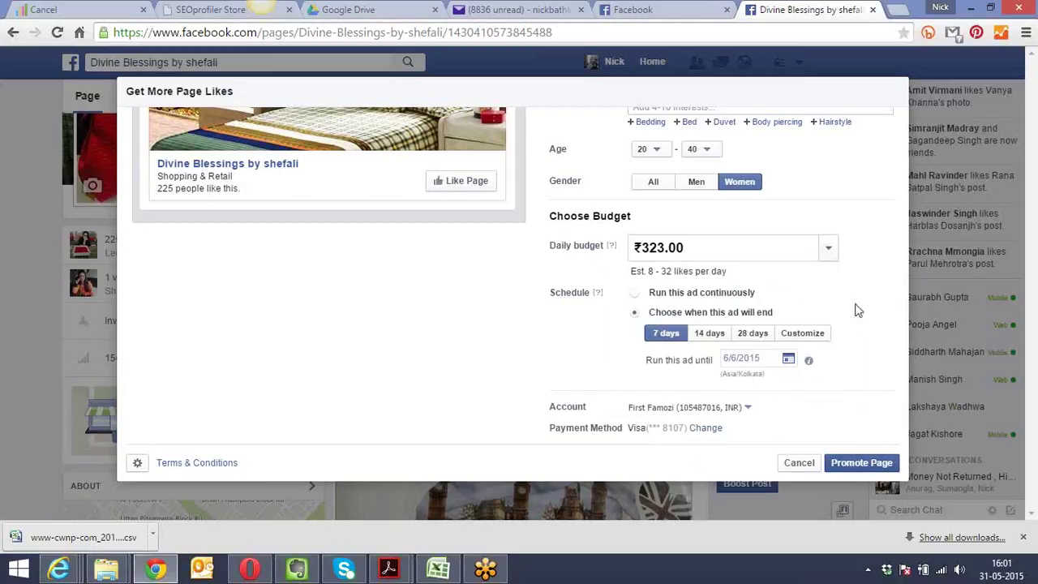
Start cancelling the Page likes promotion instead of publishing it
left_click(795, 464)
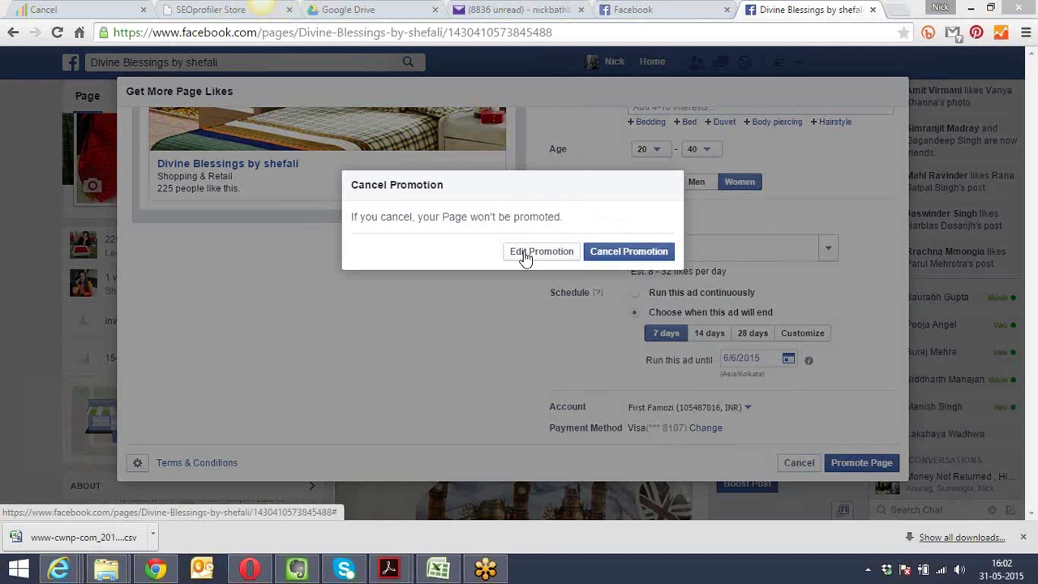
Cancel the promotion of the Divine Blessings by shefali page and reload the page
left_click(617, 258)
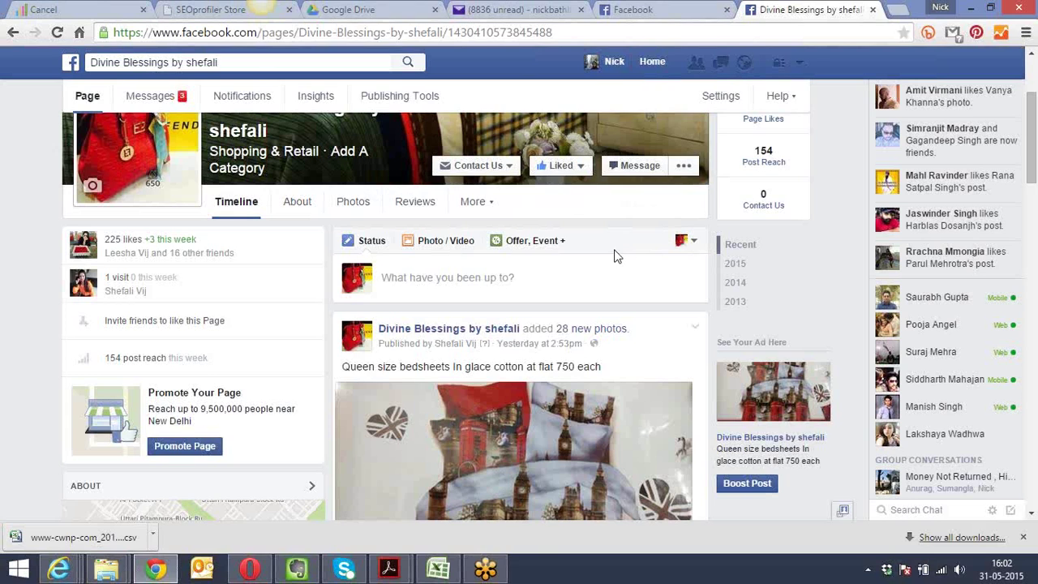
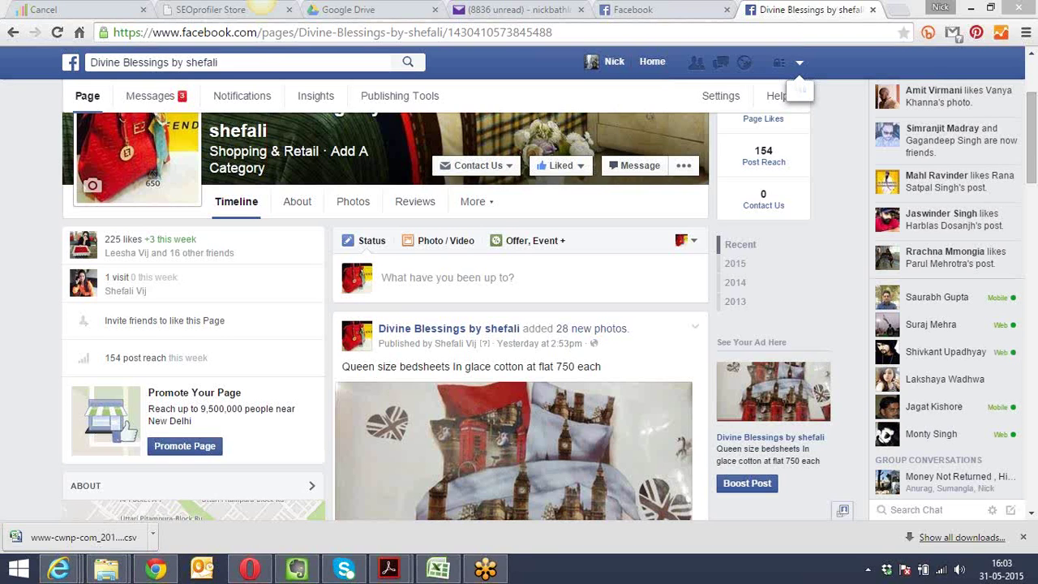
left_click(835, 156)
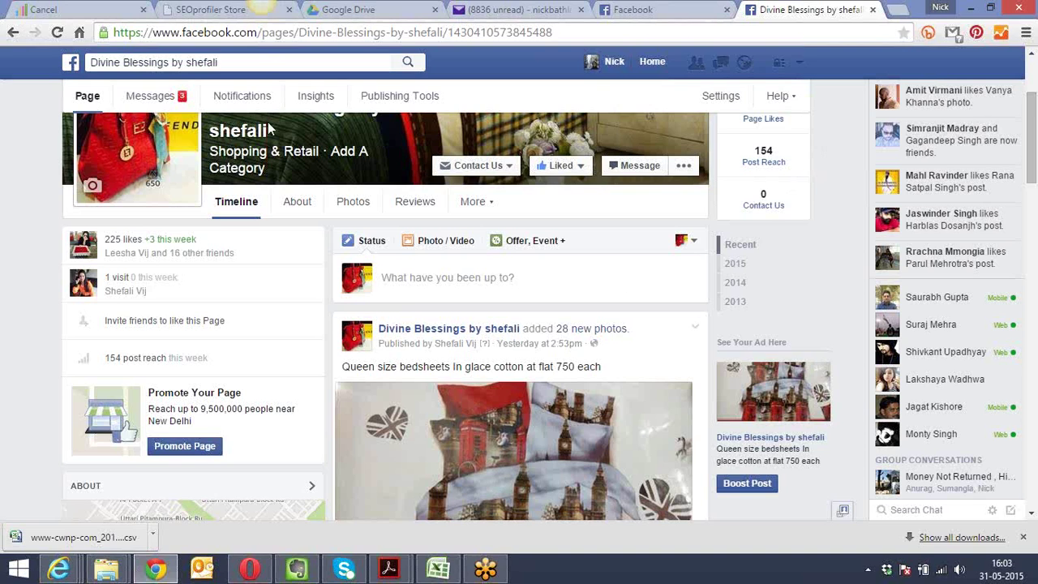
left_click(56, 33)
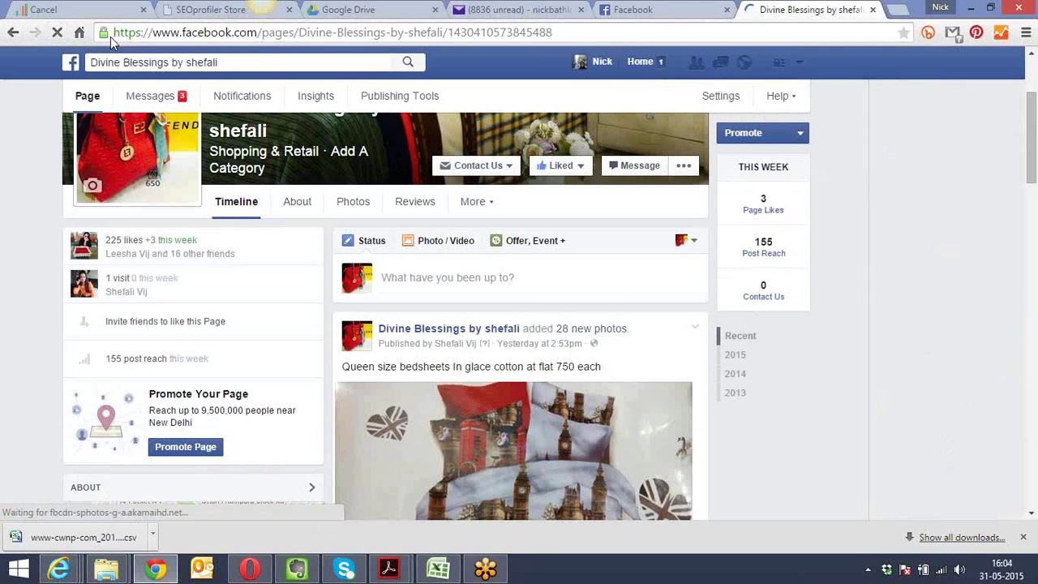
Go to Manage Ads and switch from the listed ad accounts to Business Manager
left_click(800, 63)
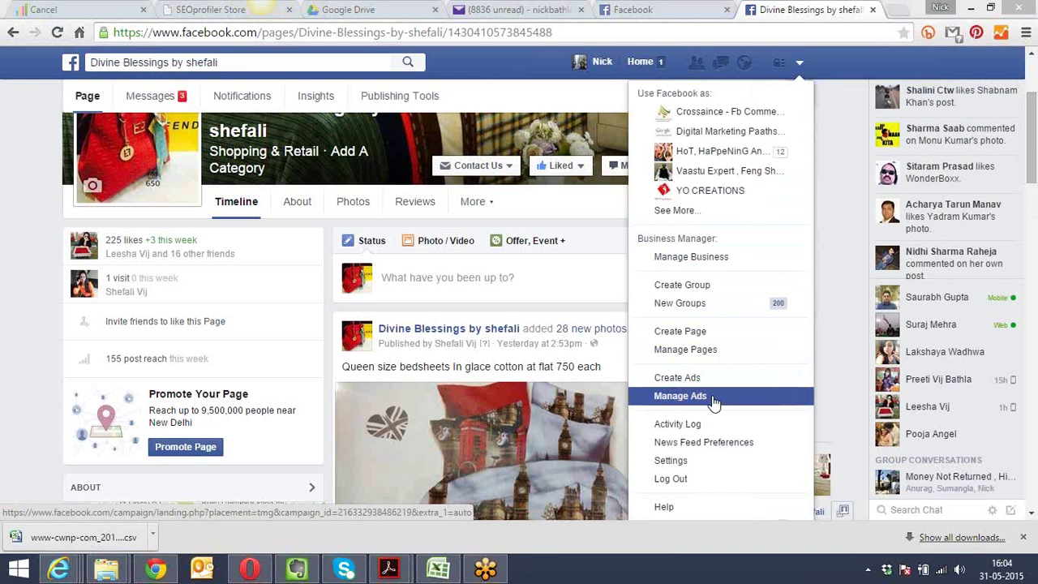
left_click(682, 395)
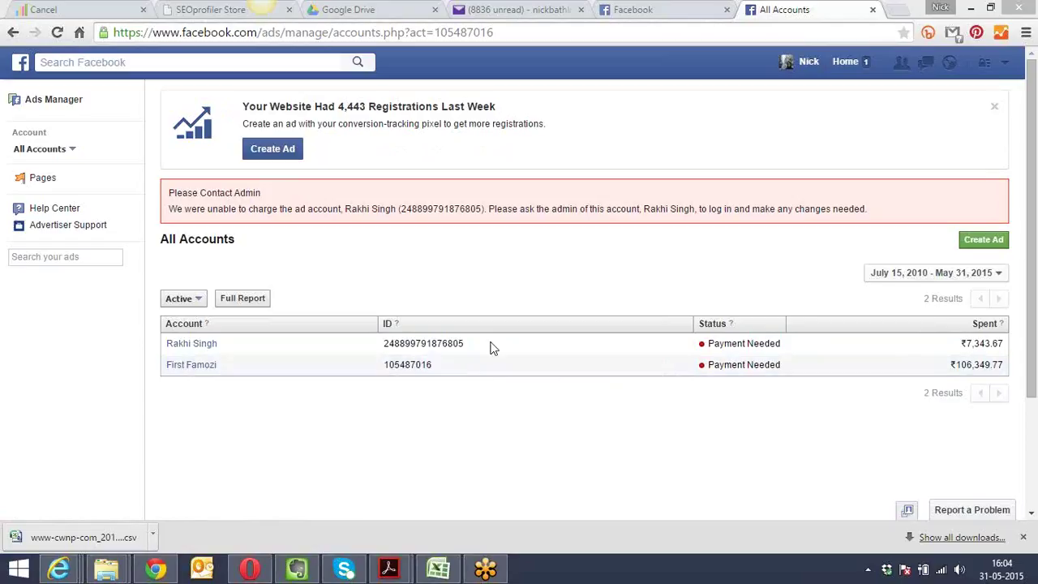
left_click(74, 153)
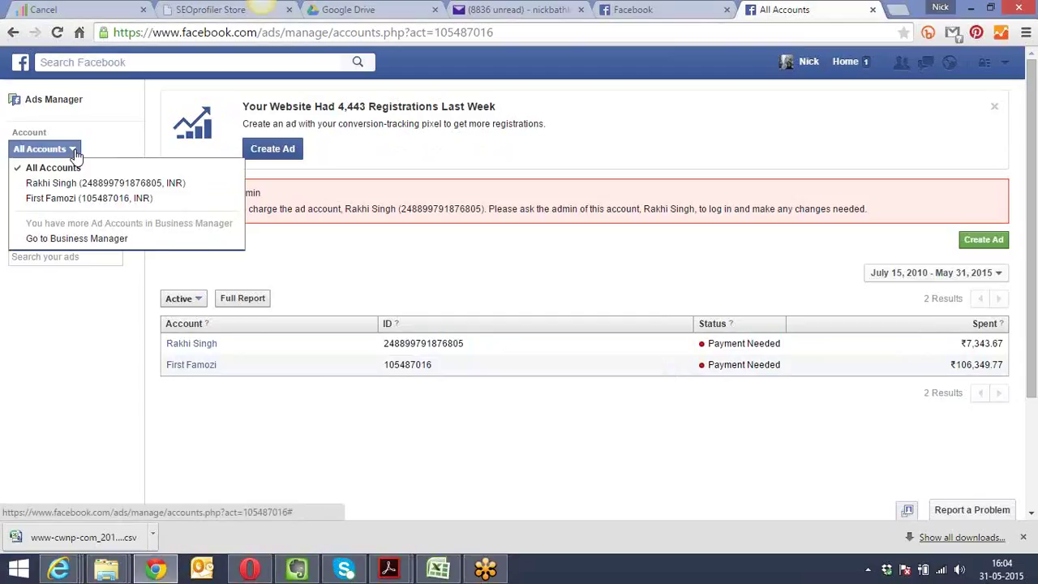
left_click(87, 241)
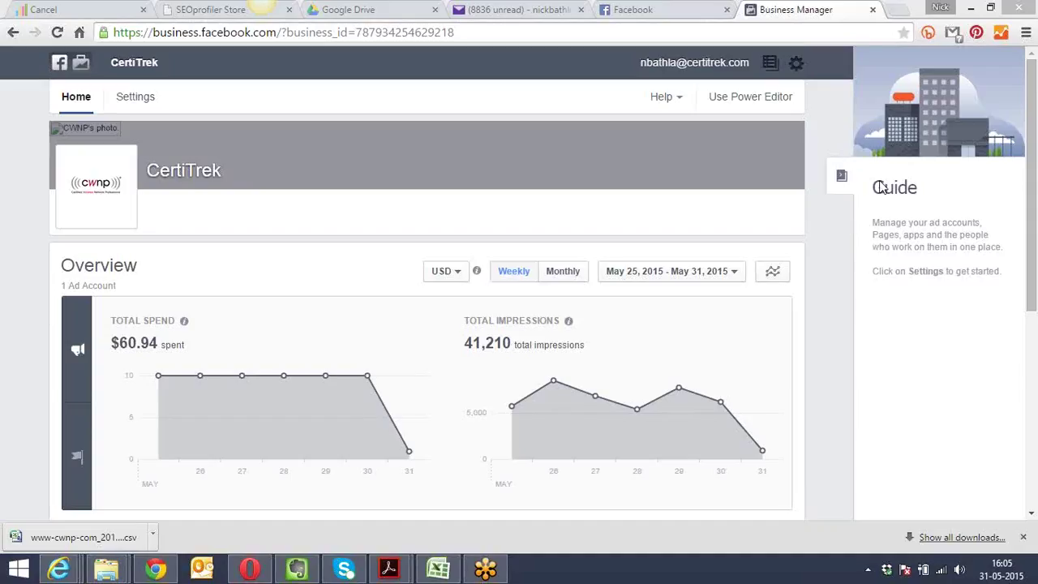
Switch the Overview spend and impressions charts to monthly figures and check the available date ranges
left_click_drag(1035, 150, 1035, 241)
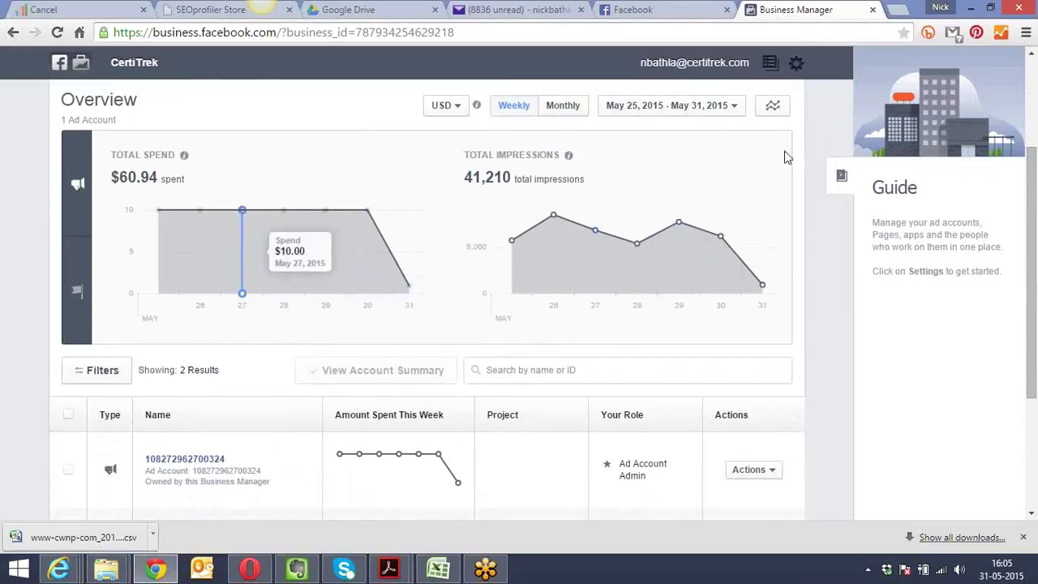
left_click(738, 109)
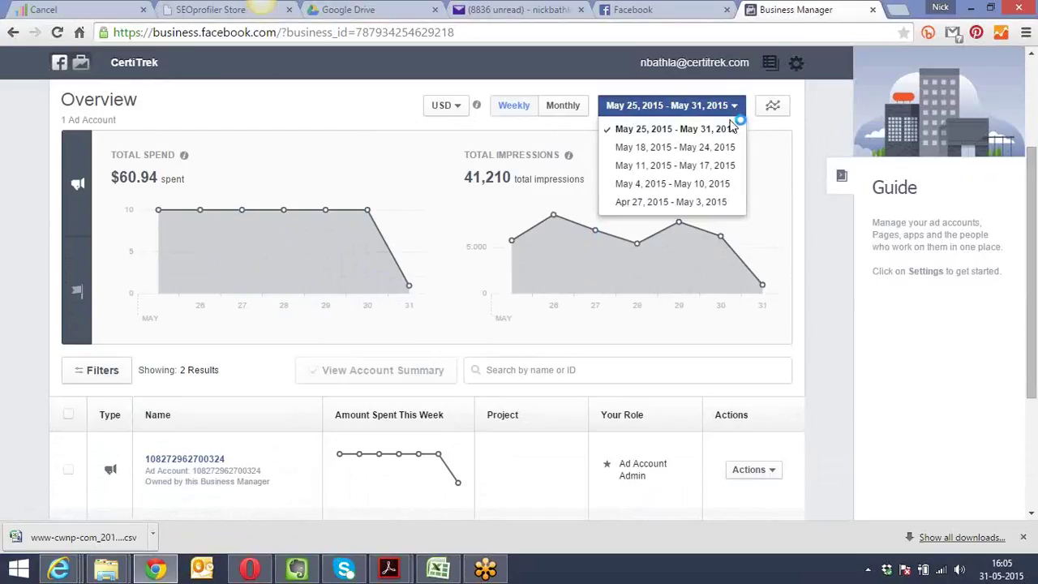
left_click(568, 111)
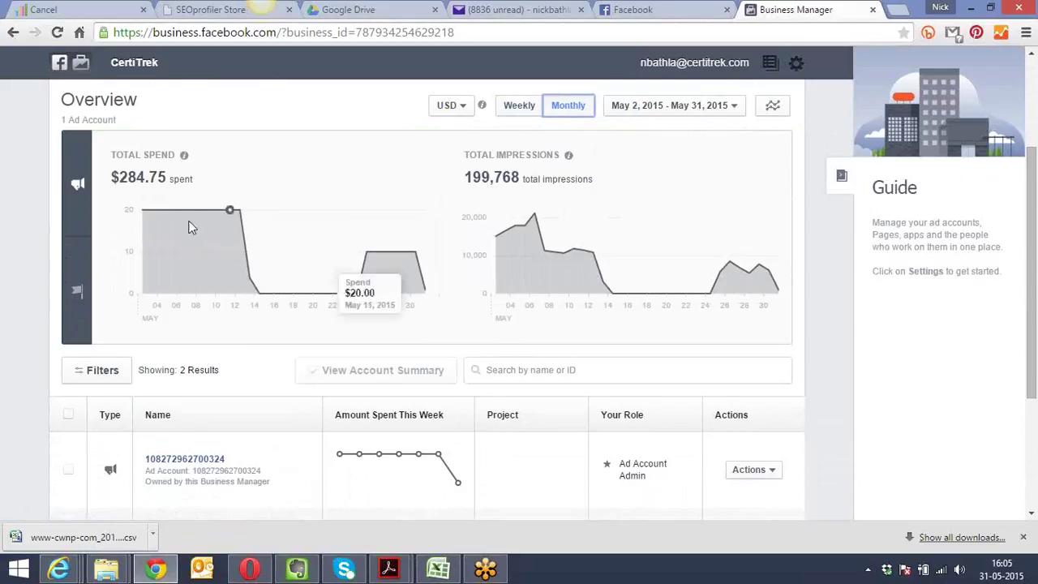
left_click(734, 113)
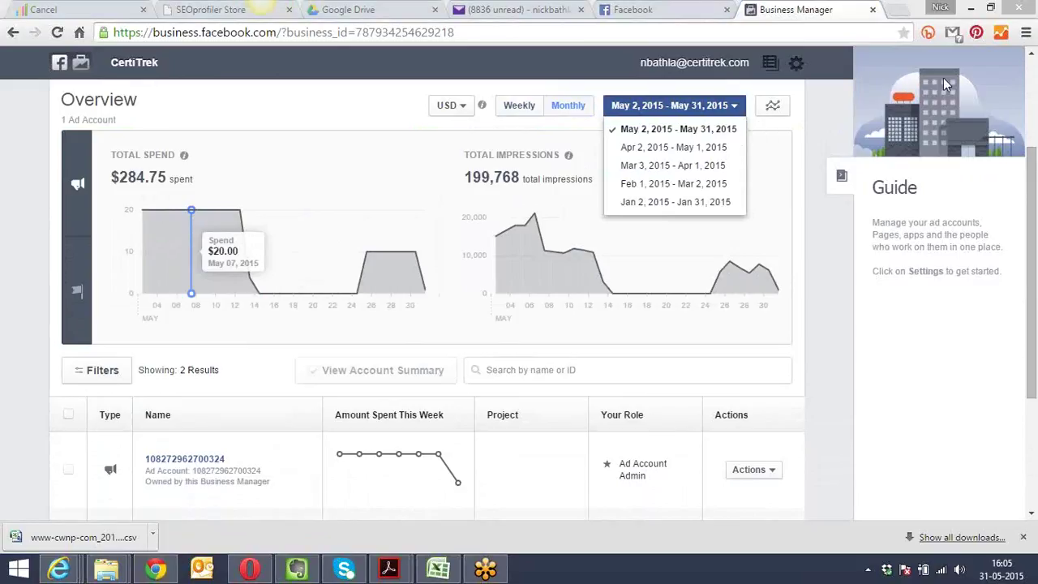
Compare the monthly spend and impressions in the Overview with Last Year
left_click(774, 106)
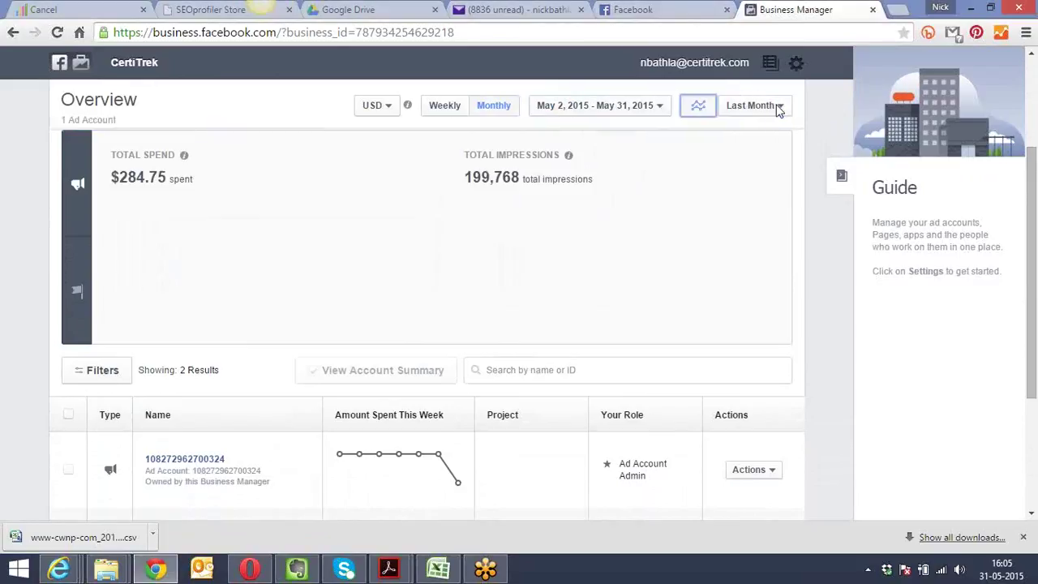
left_click(775, 106)
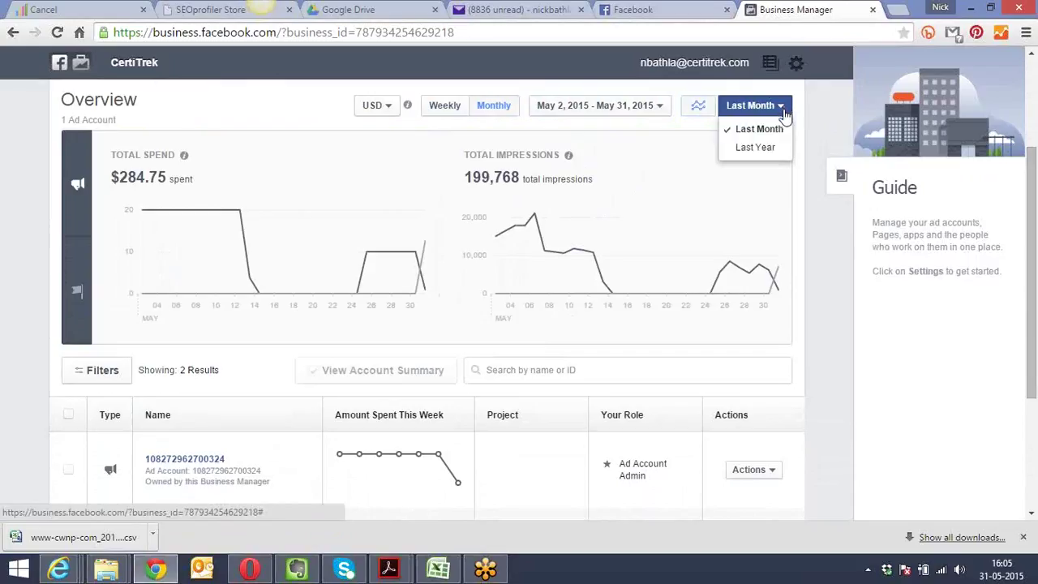
left_click(755, 148)
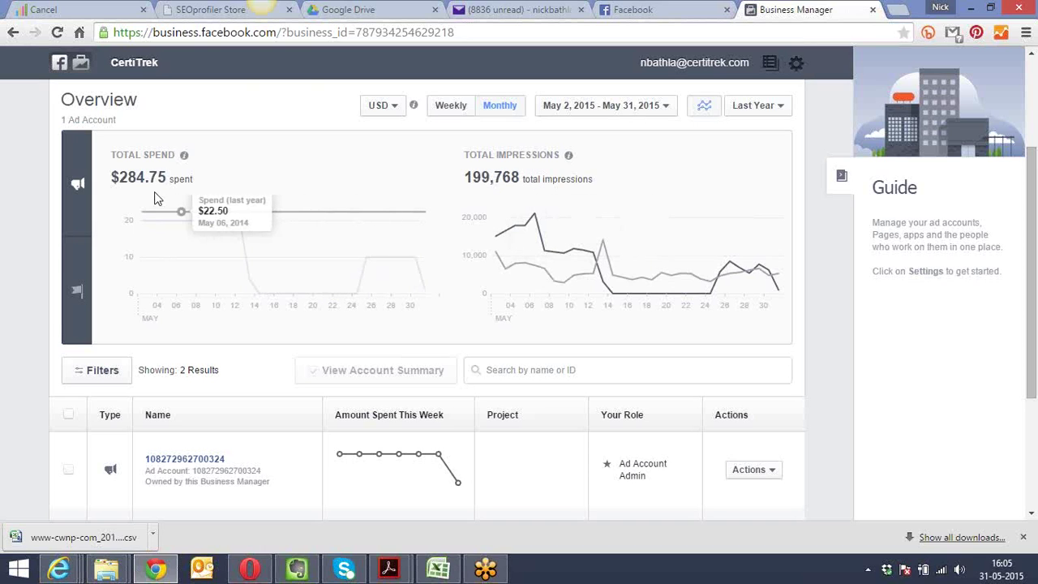
scroll(4, 379, "down", 3)
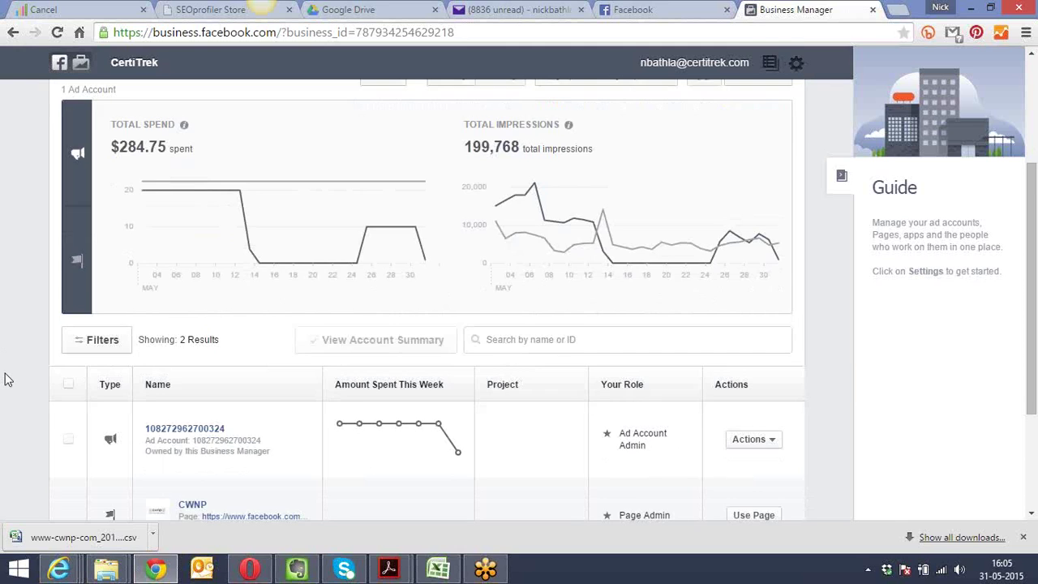
left_click(192, 278)
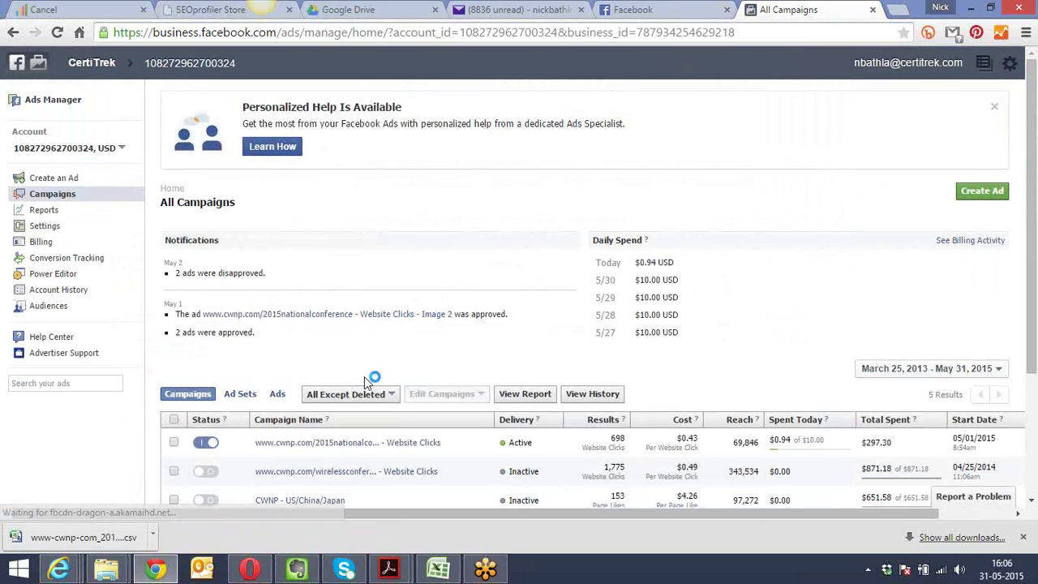
scroll(387, 312, "down", 1)
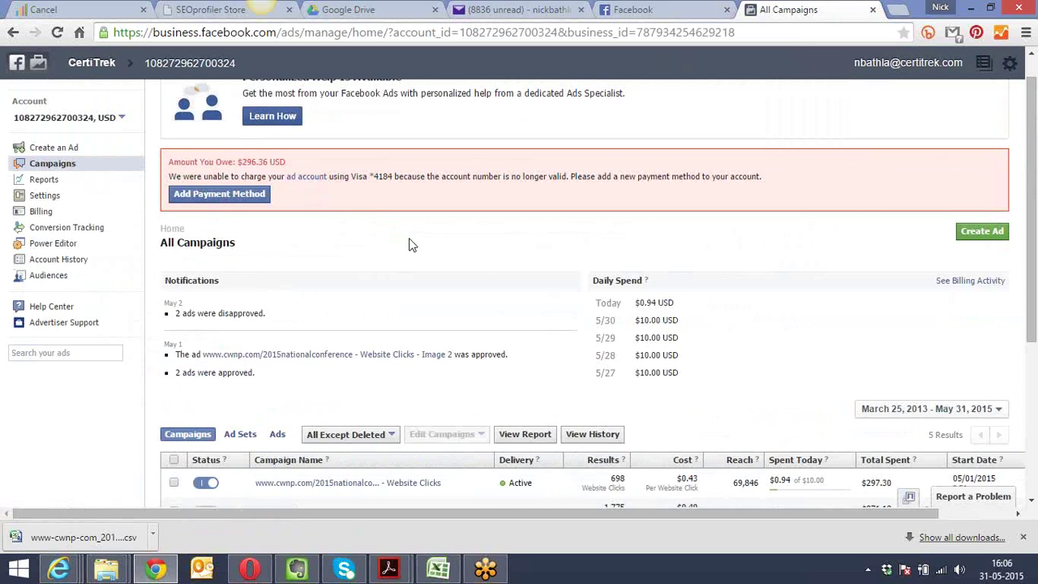
scroll(409, 245, "down", 3)
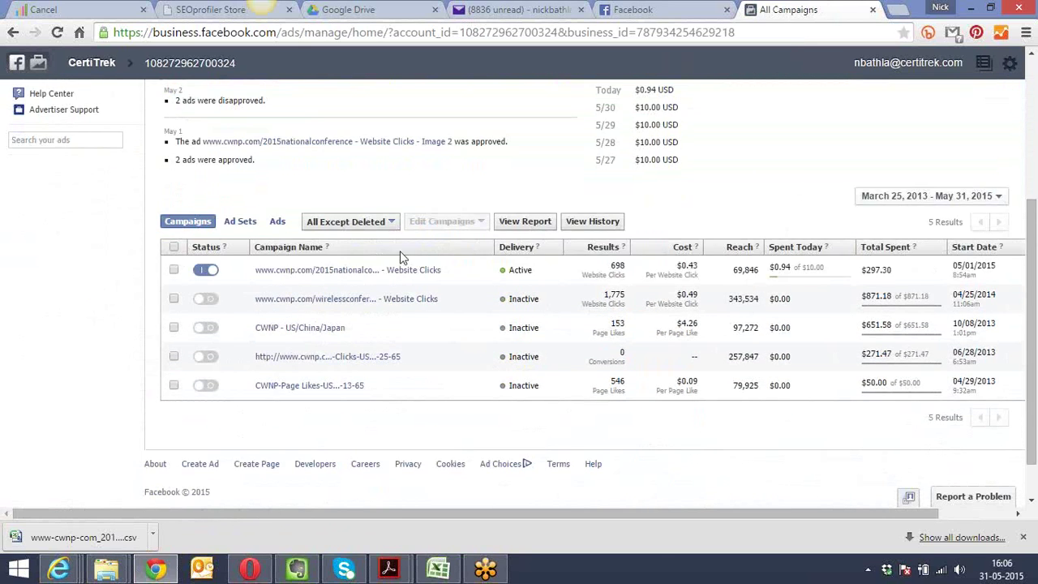
left_click(378, 270)
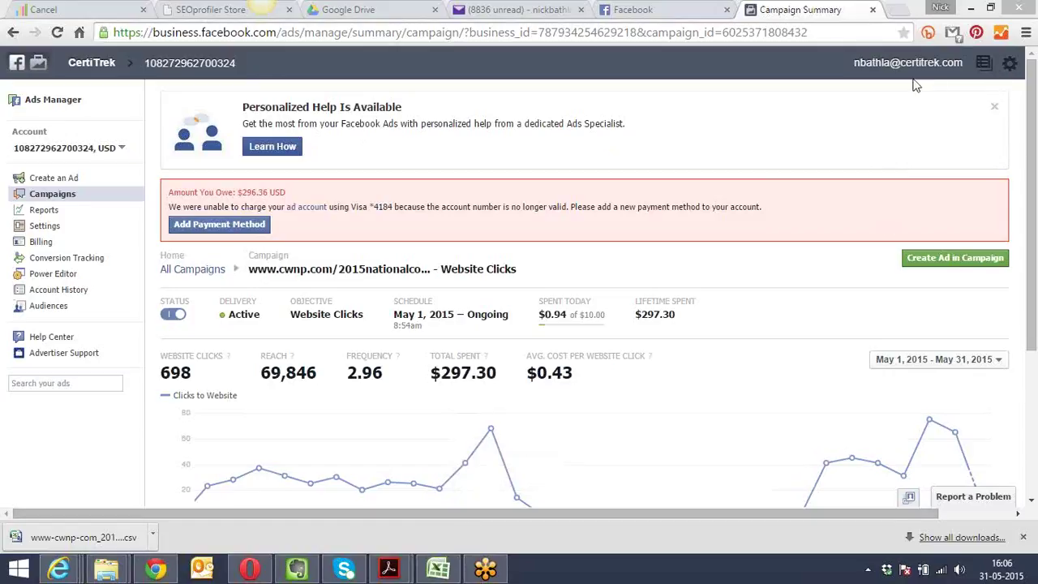
Examine the campaign's daily website clicks in the May 2015 chart, including the peaks on May 12 and May 29
left_click_drag(1030, 99, 1035, 195)
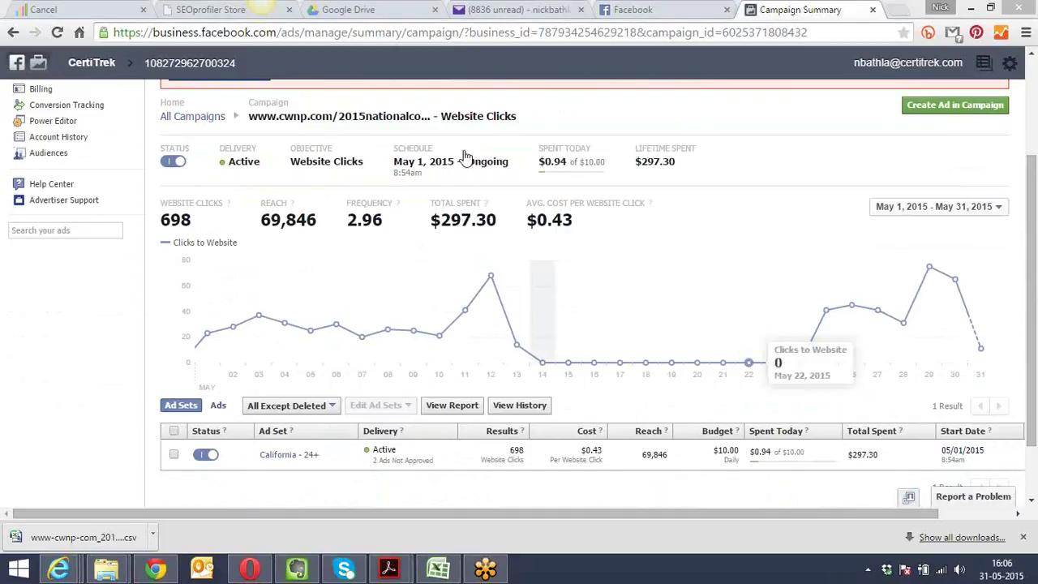
mouse_move(499, 282)
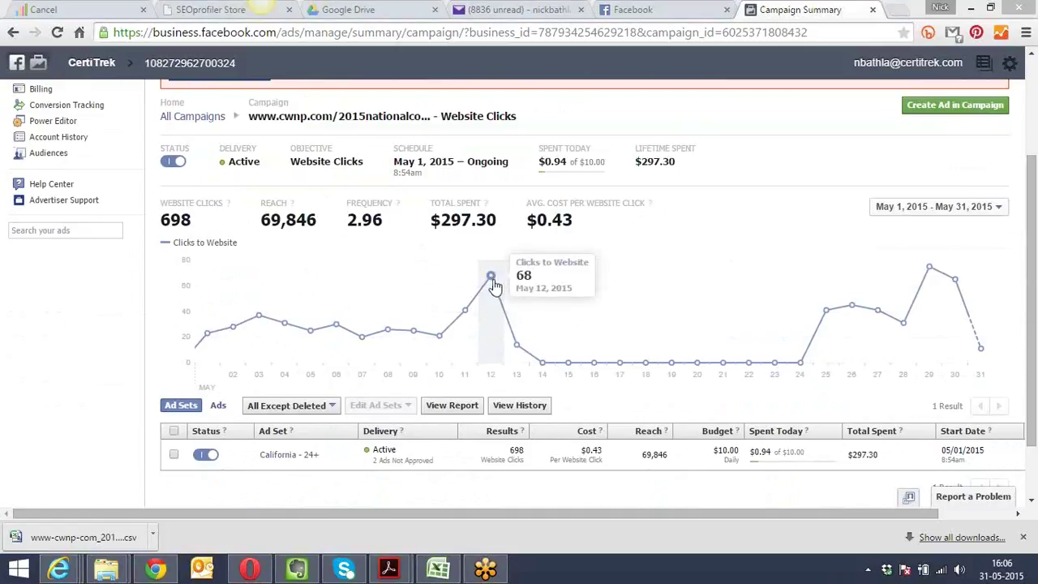
mouse_move(468, 312)
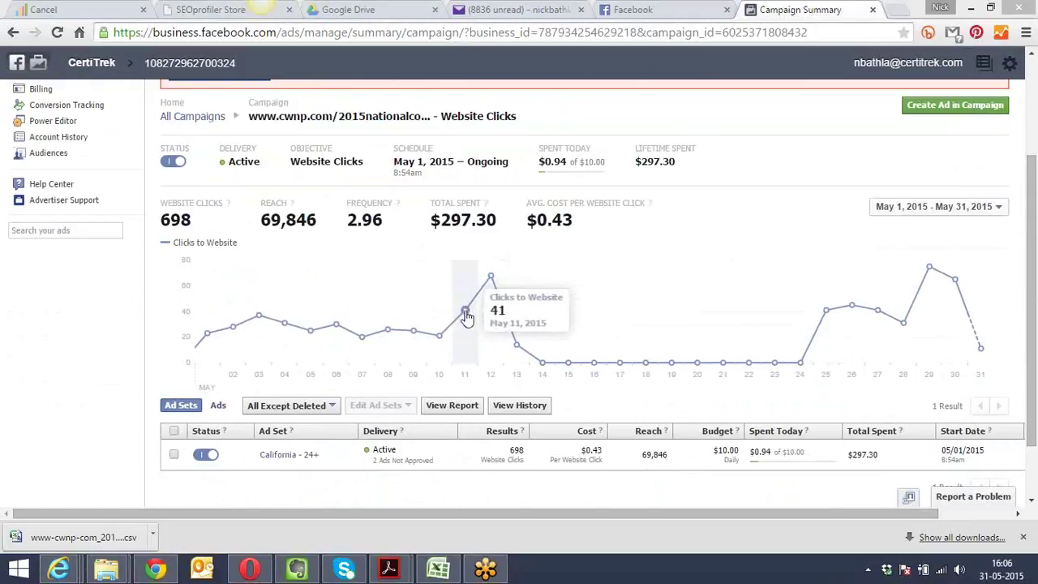
mouse_move(419, 347)
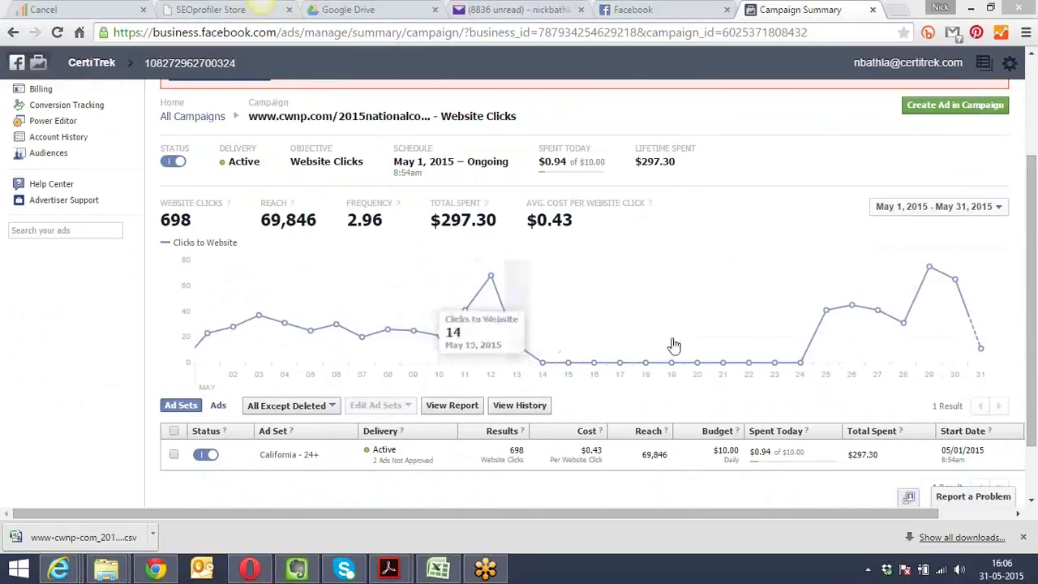
mouse_move(911, 326)
mouse_move(932, 278)
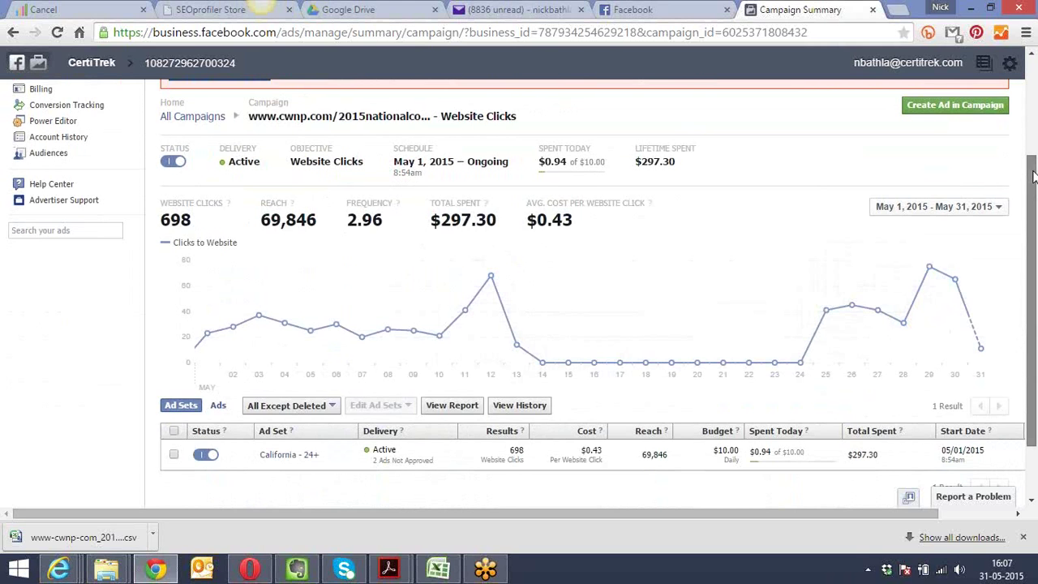
Open the campaign's California - 24+ ad set
left_click_drag(1031, 174, 1035, 215)
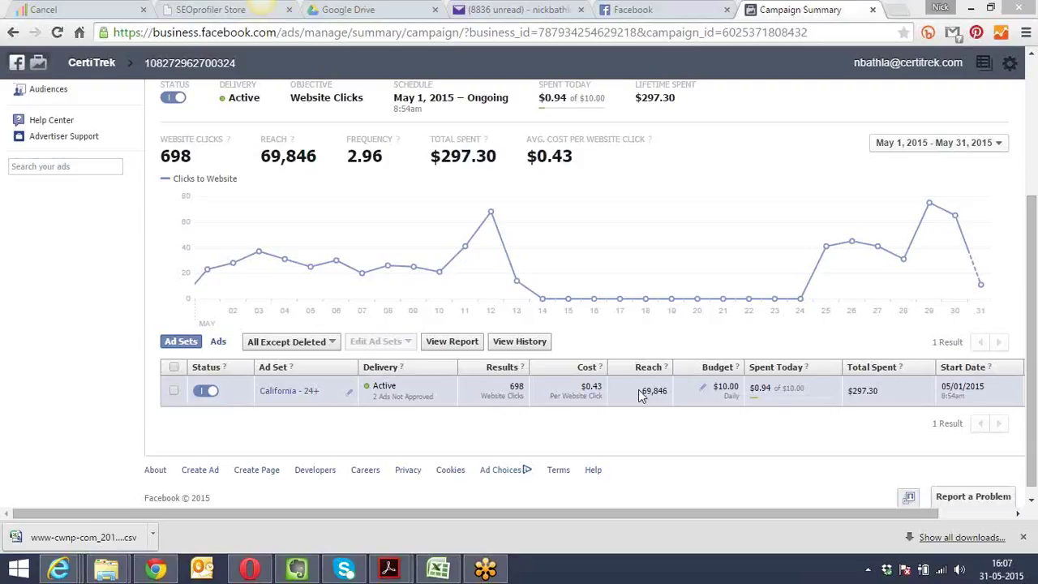
mouse_move(290, 373)
left_click(284, 391)
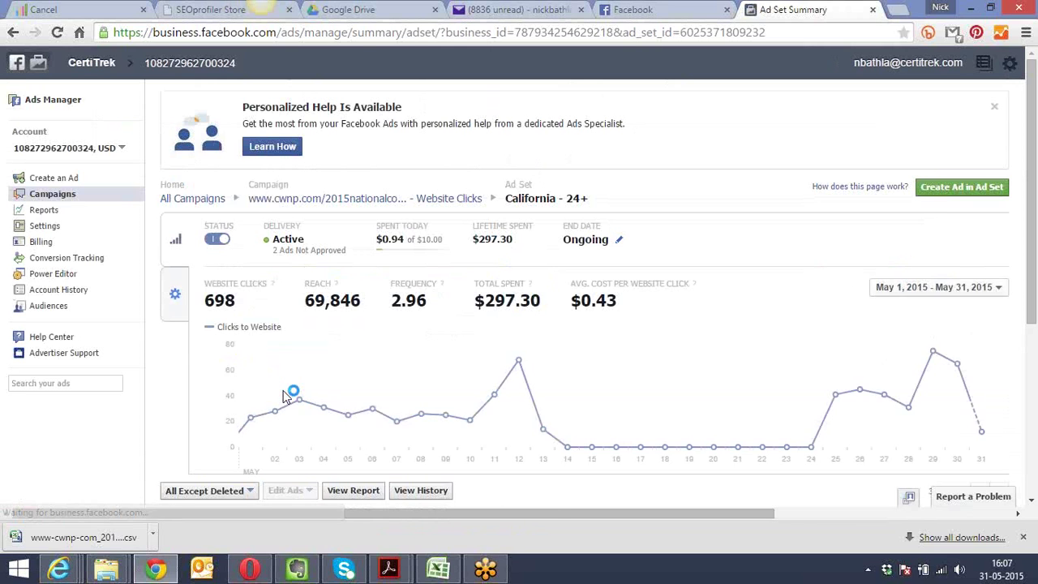
Examine the results of the ad set's ads, checking the Image 3 ad's frequency and closing its expanded details
left_click_drag(1035, 129, 1036, 306)
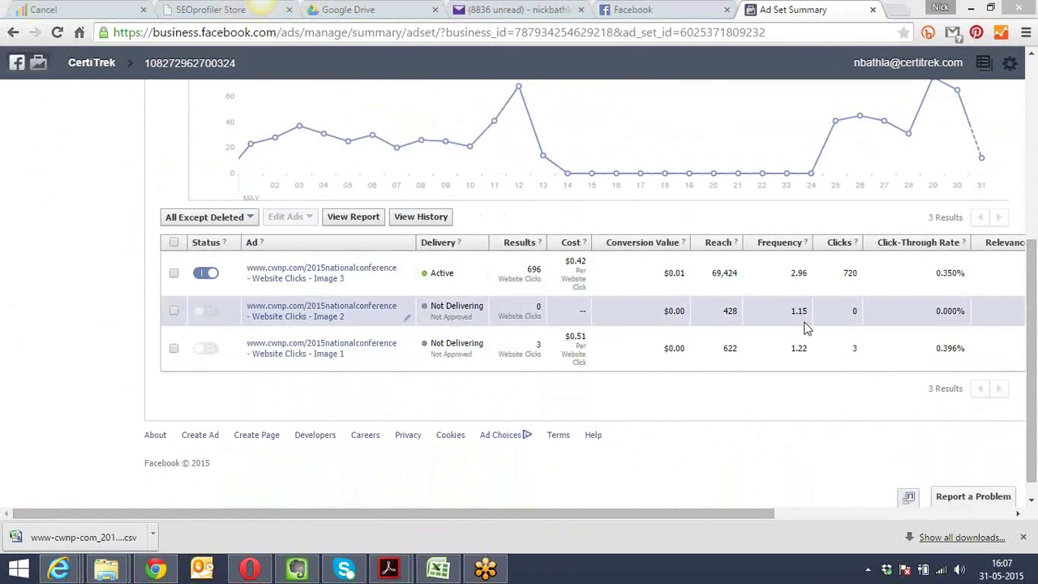
left_click_drag(688, 515, 818, 526)
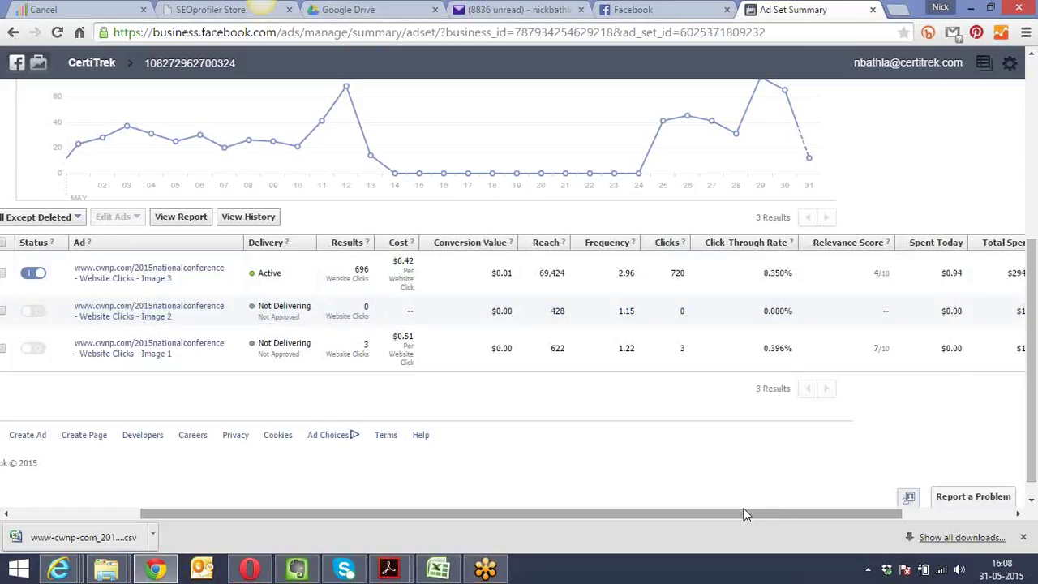
left_click_drag(746, 514, 797, 521)
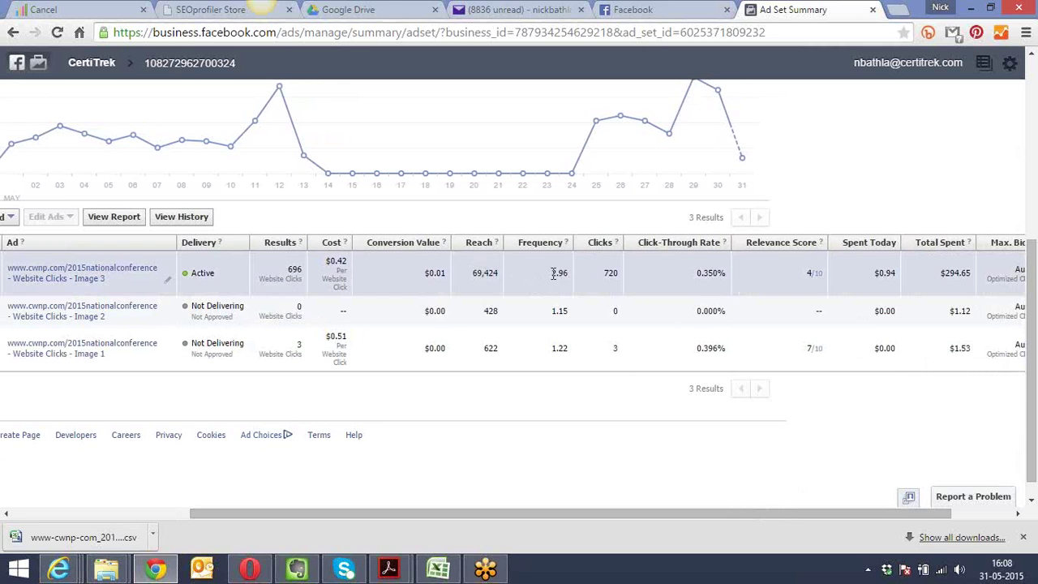
left_click_drag(553, 273, 567, 273)
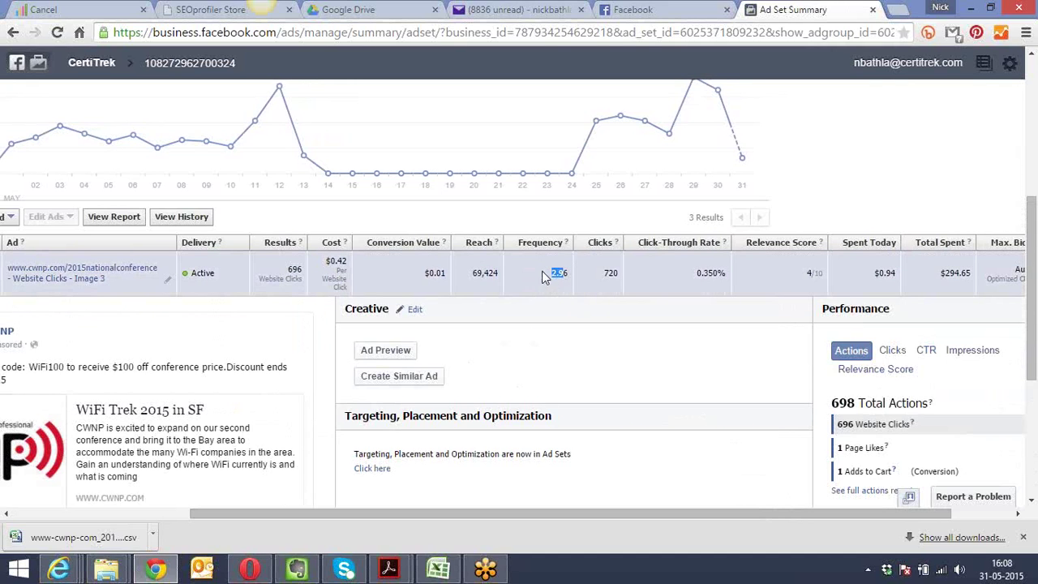
left_click(541, 274)
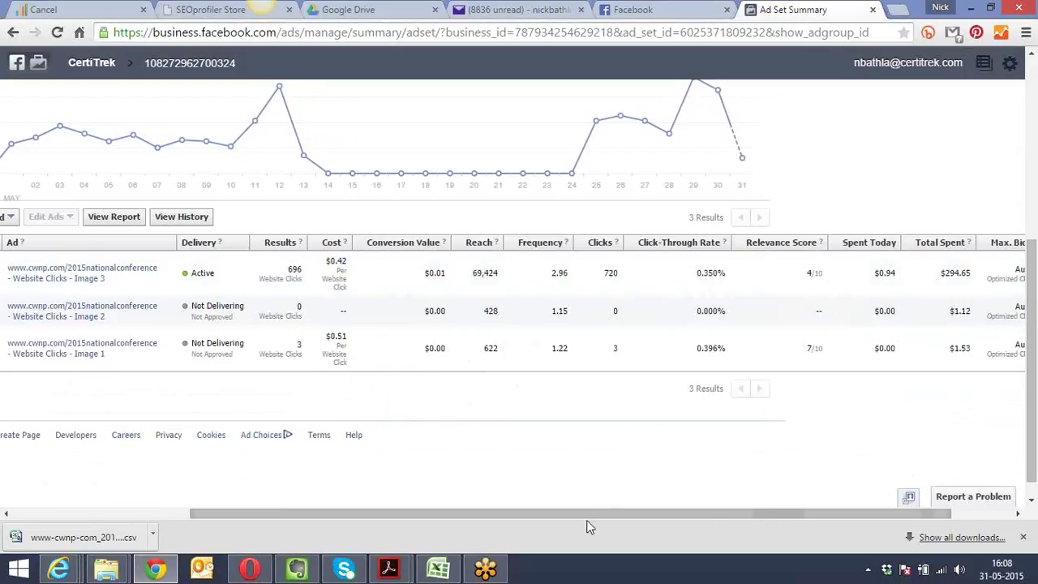
Review the remaining ad table columns, including relevance score, total spent, maximum bid and average price, and return to the first columns
left_click_drag(590, 511, 661, 512)
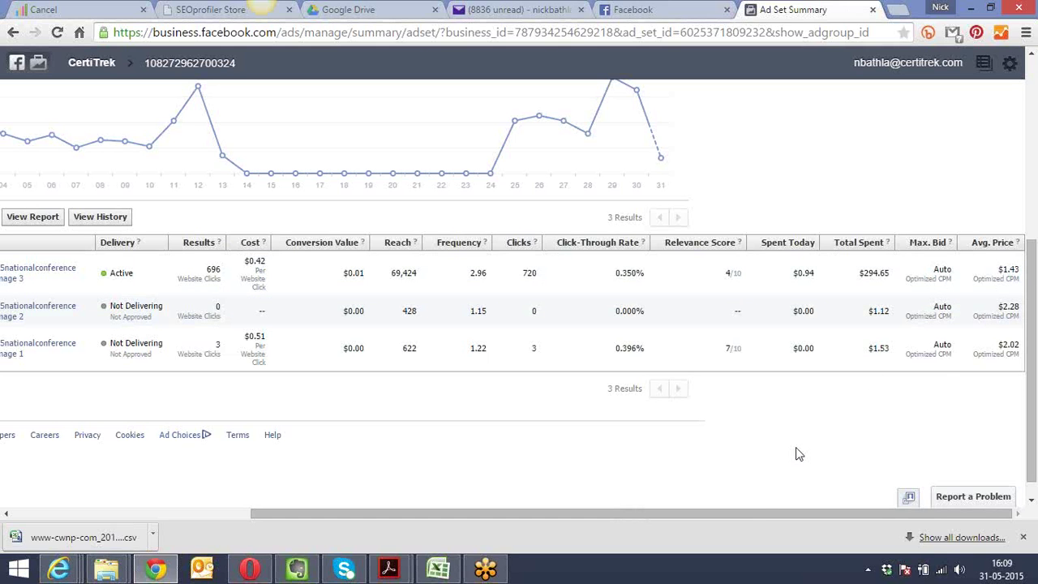
left_click_drag(745, 511, 544, 494)
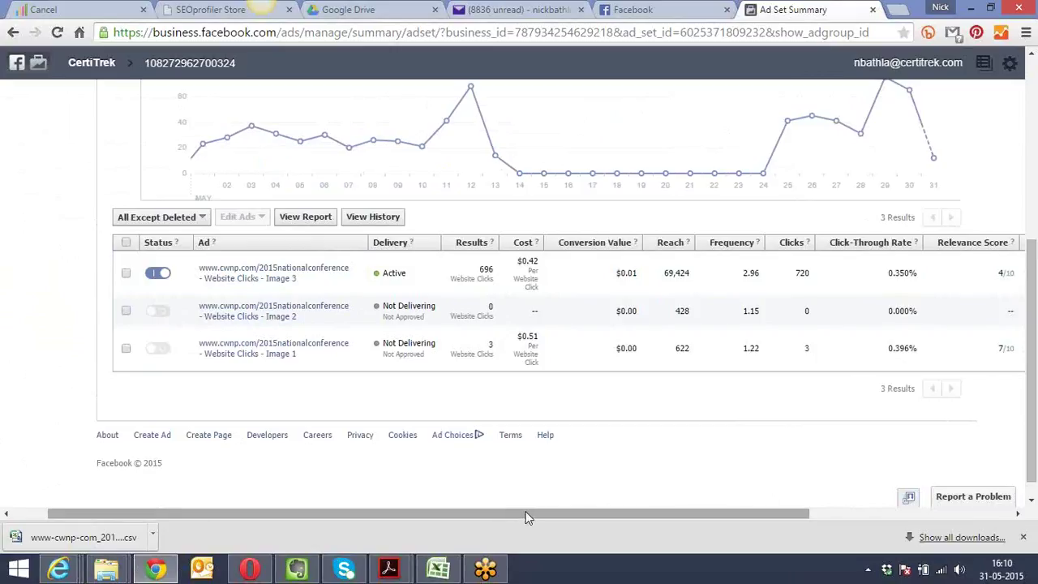
left_click_drag(525, 517, 486, 495)
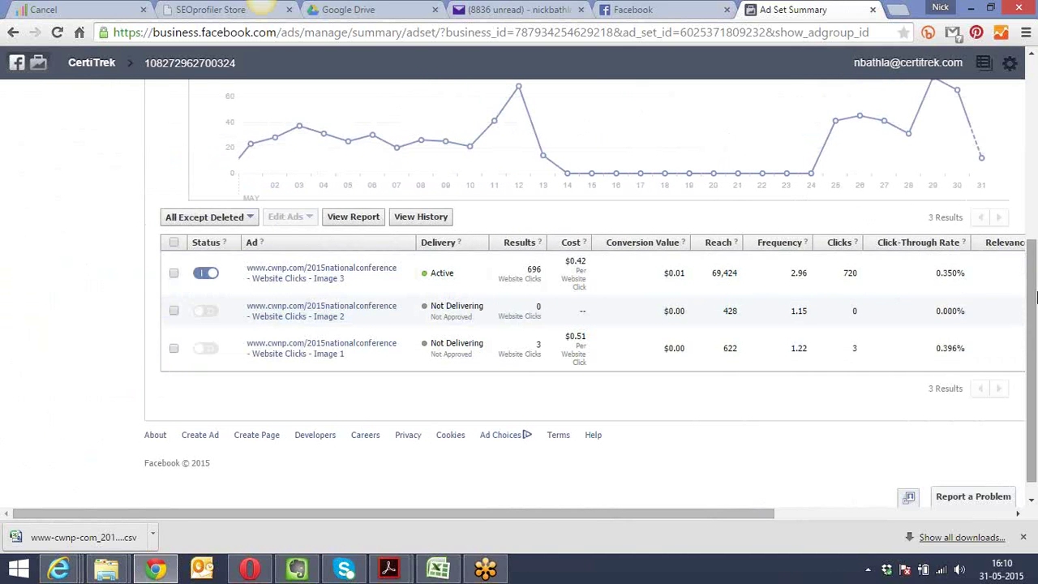
Return to the Ads Manager campaign overview and list all ad accounts of the CertiTrek business
left_click_drag(1032, 300, 1035, 99)
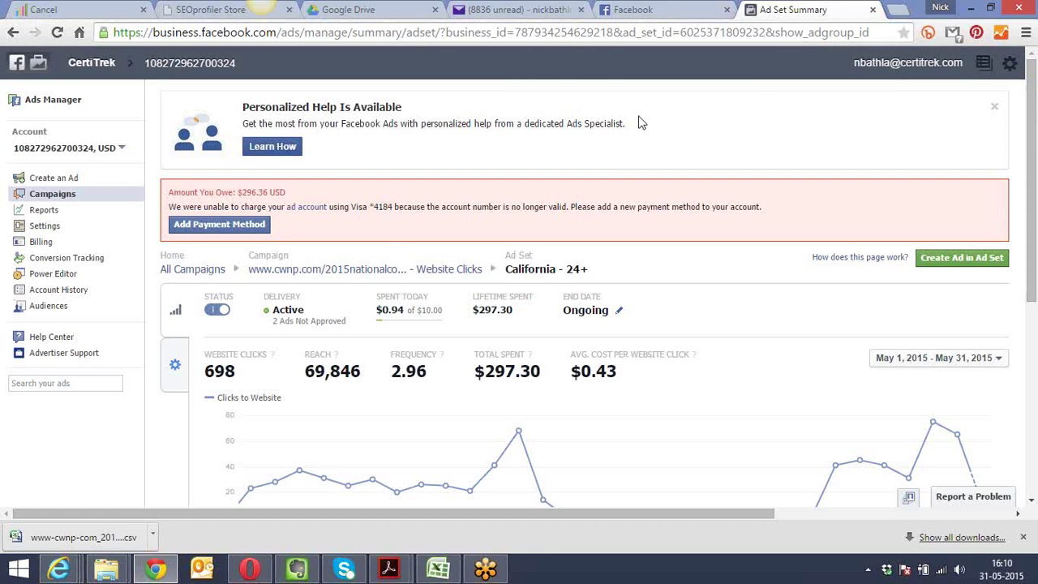
mouse_move(193, 119)
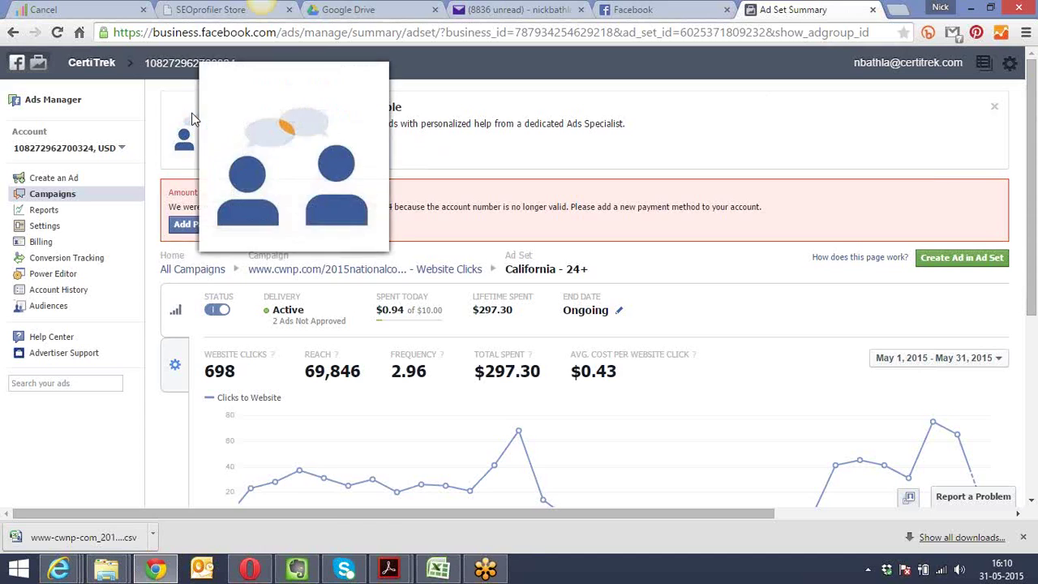
left_click(68, 104)
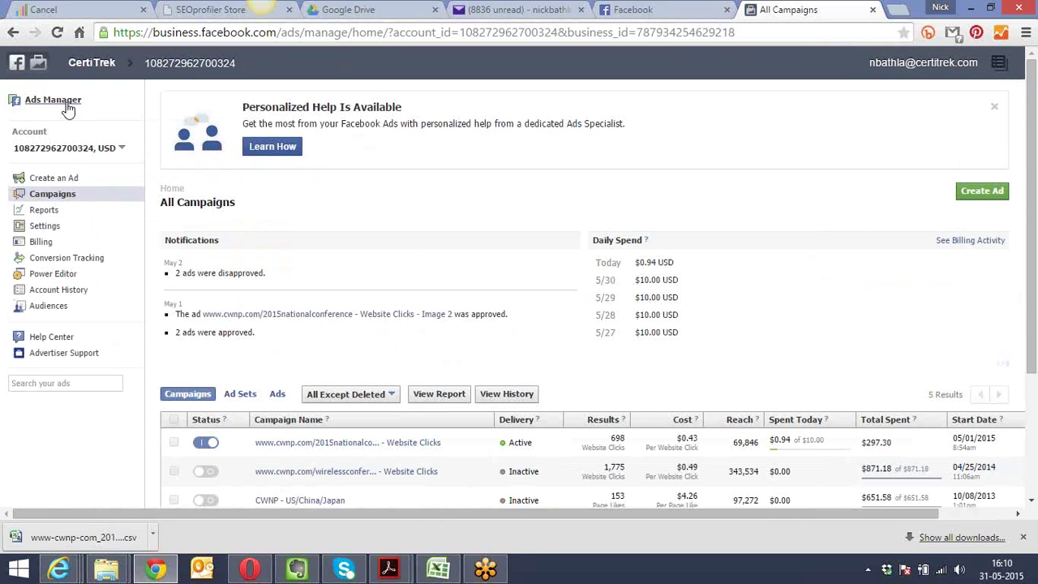
left_click(120, 150)
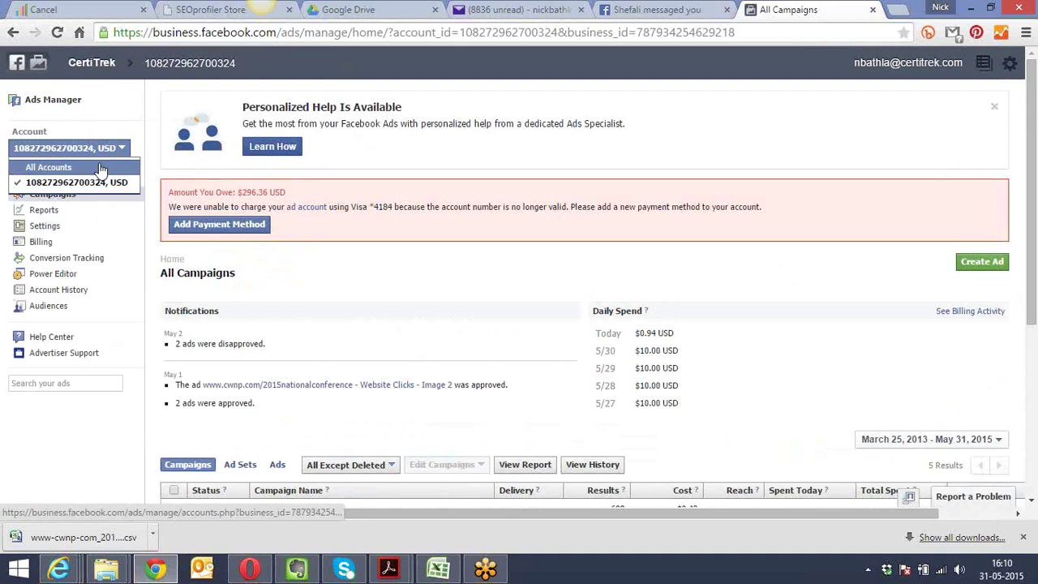
left_click(99, 168)
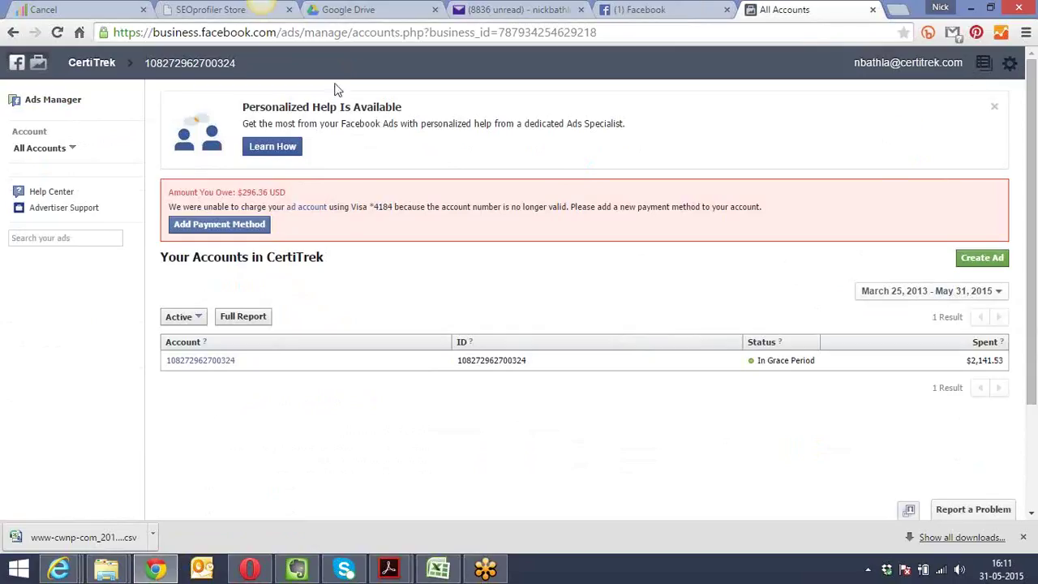
Open the Business Manager home page, switch to the personal Facebook session, open Manage Ads there, and close the chat window
left_click(19, 64)
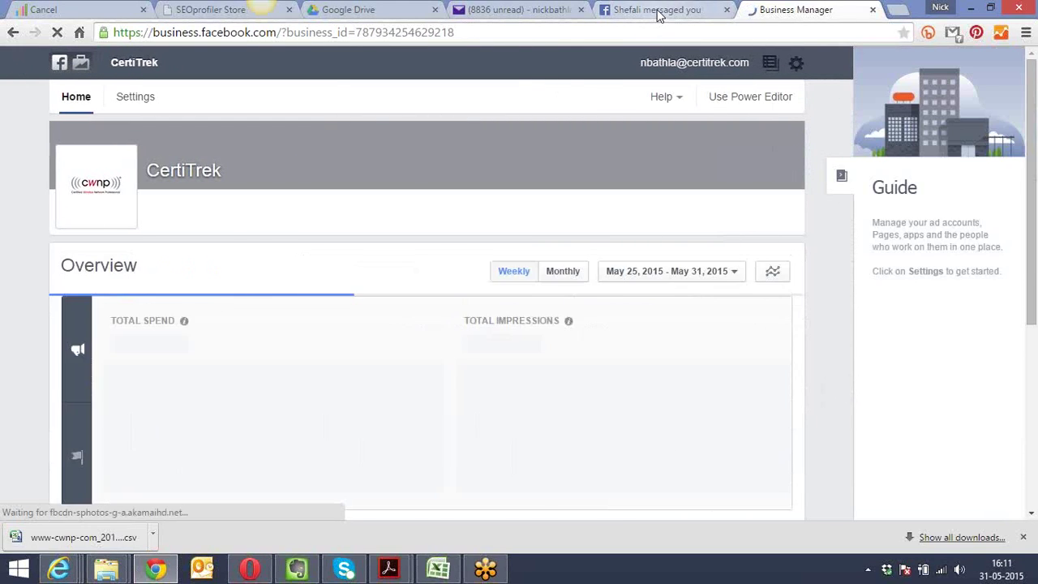
left_click(658, 13)
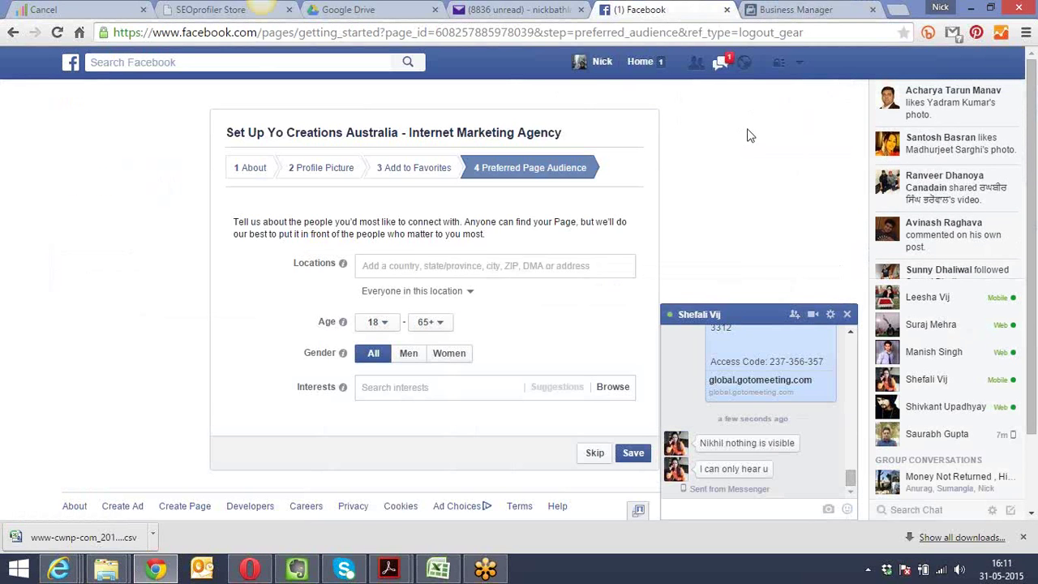
left_click(798, 70)
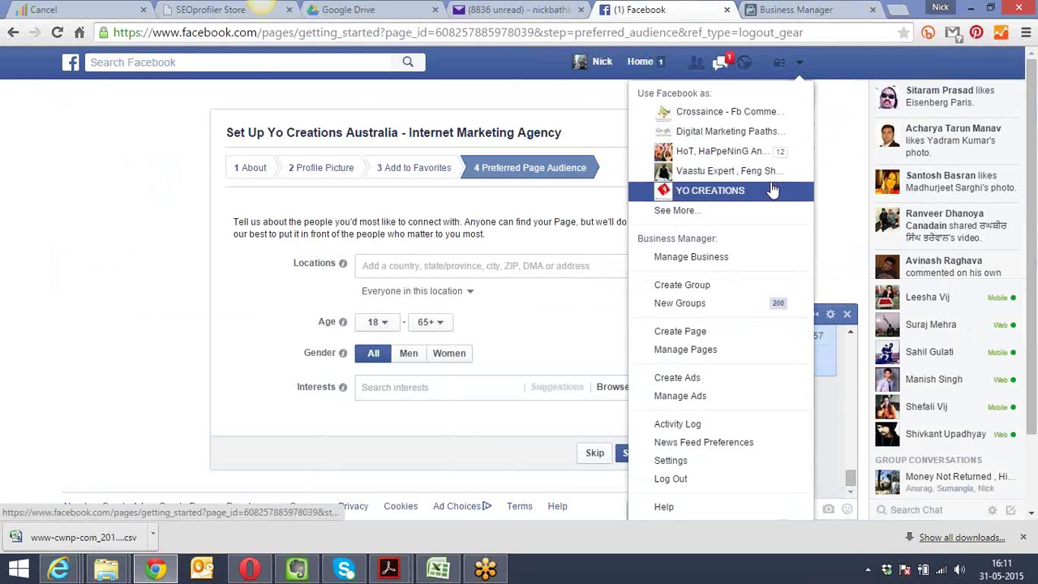
left_click(718, 400)
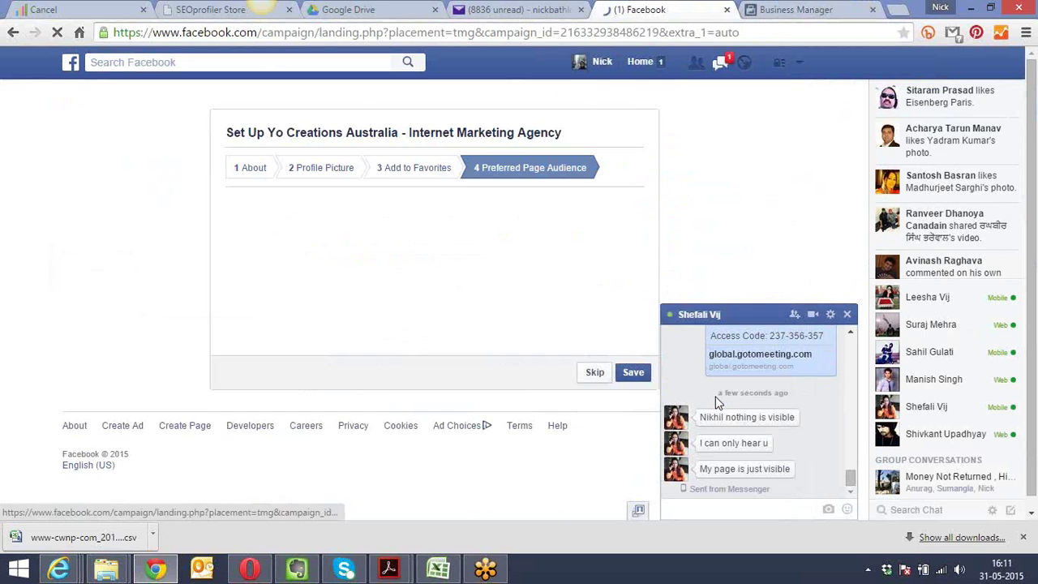
left_click(846, 315)
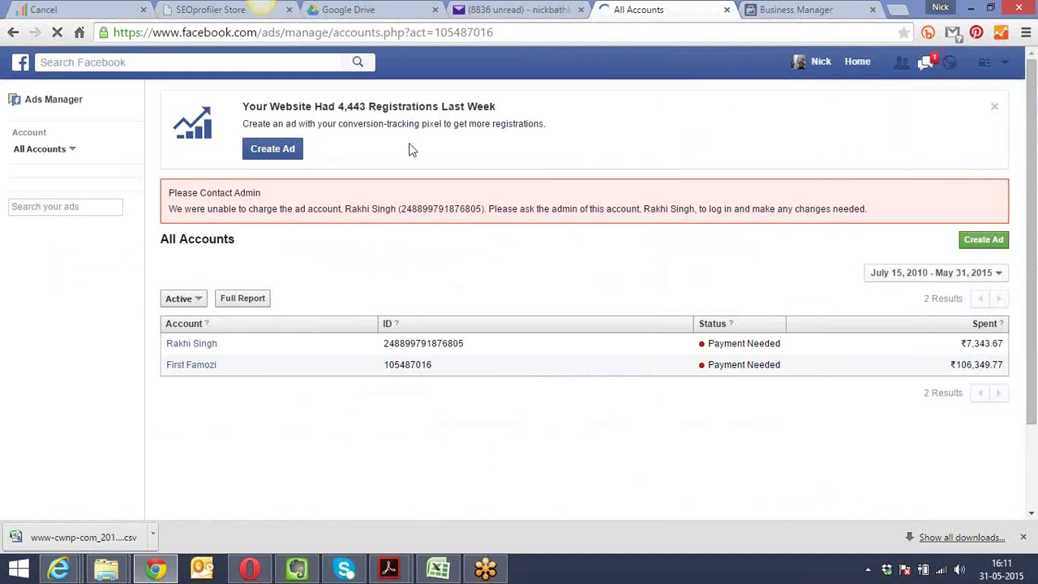
Check the ad account choices and the main Facebook menu's page and ad options, leaving both unchanged
left_click(75, 154)
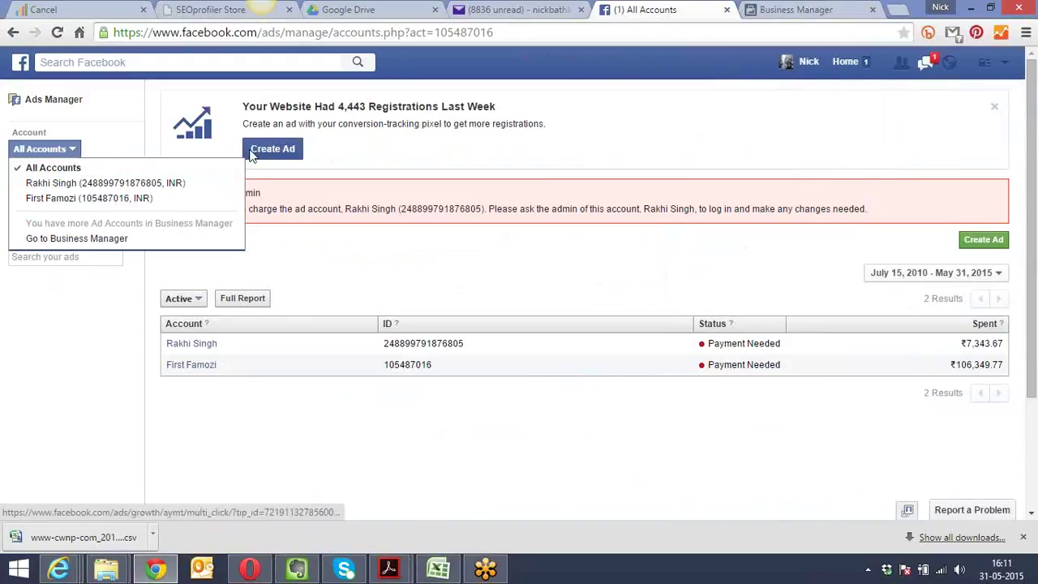
left_click(684, 273)
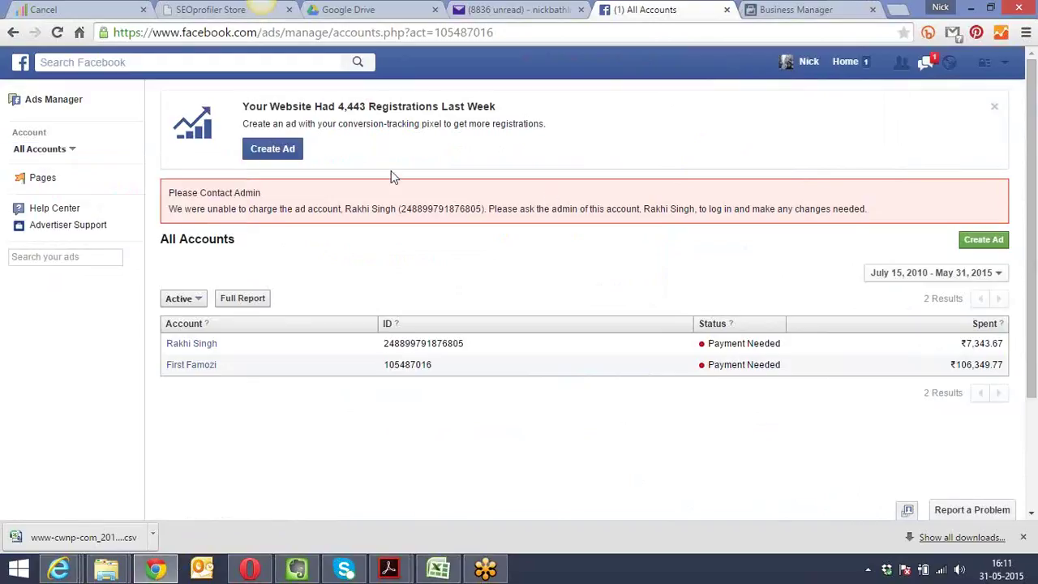
left_click(1004, 63)
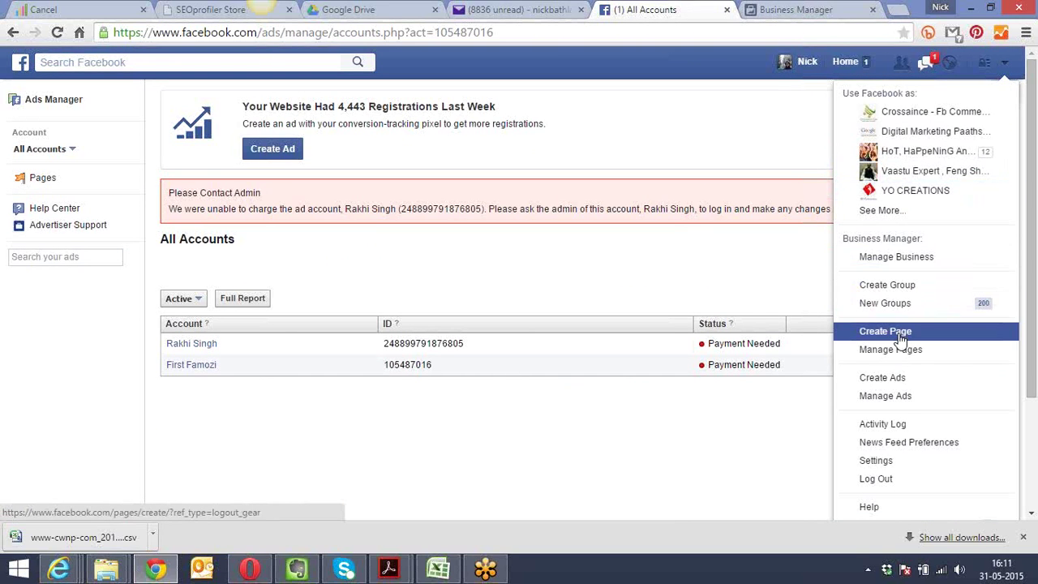
left_click(700, 264)
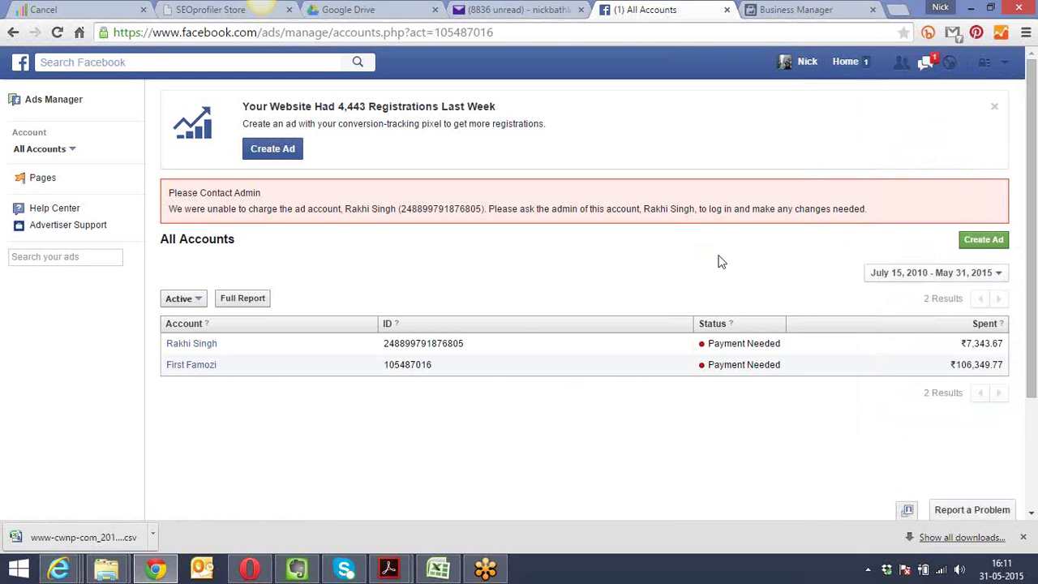
Start a new ad and examine the campaign objectives, highlighting words in the website conversions and Send people to your website options
left_click(993, 241)
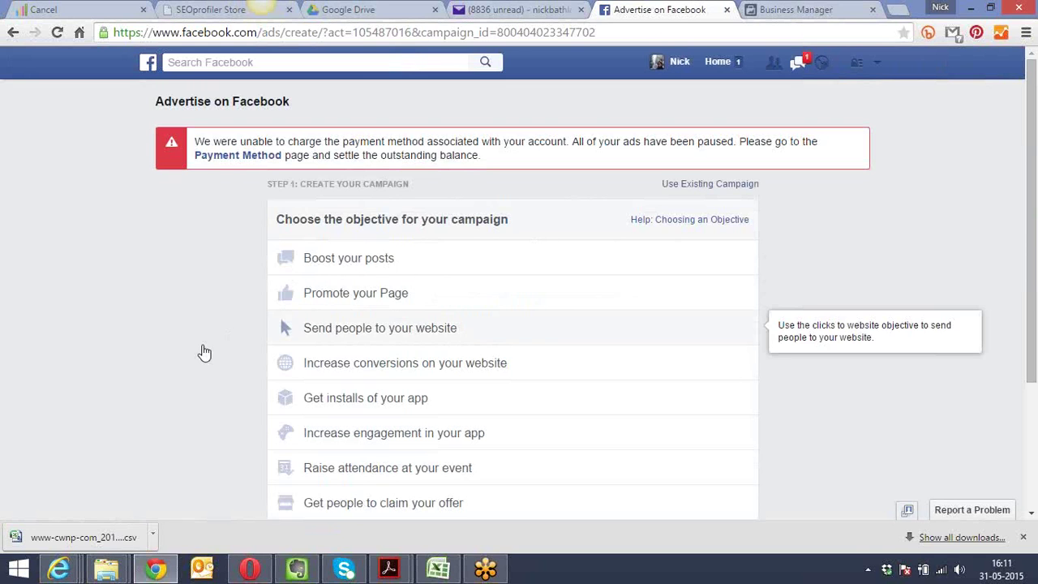
scroll(203, 351, "down", 3)
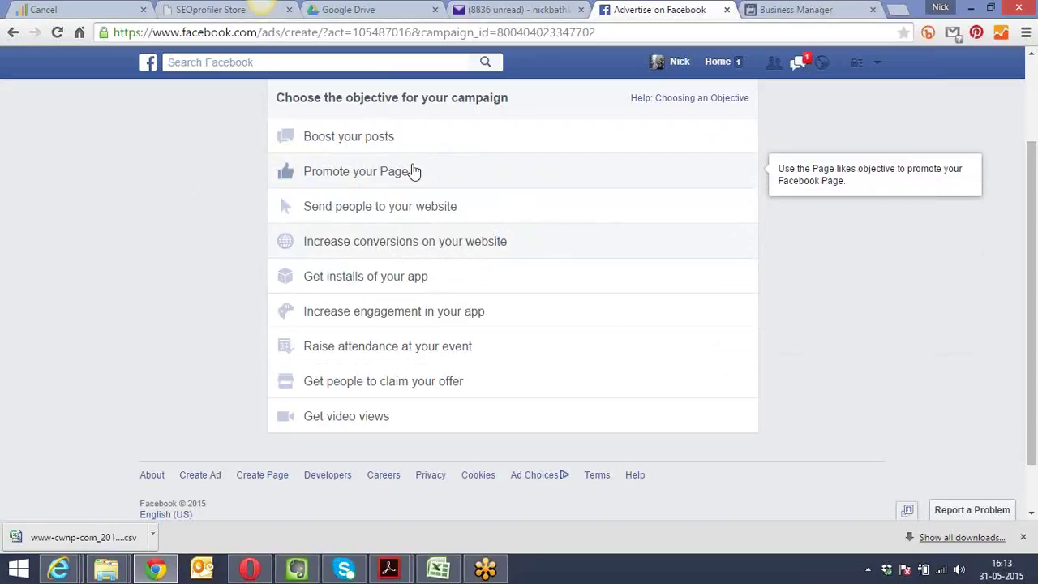
double_click(403, 244)
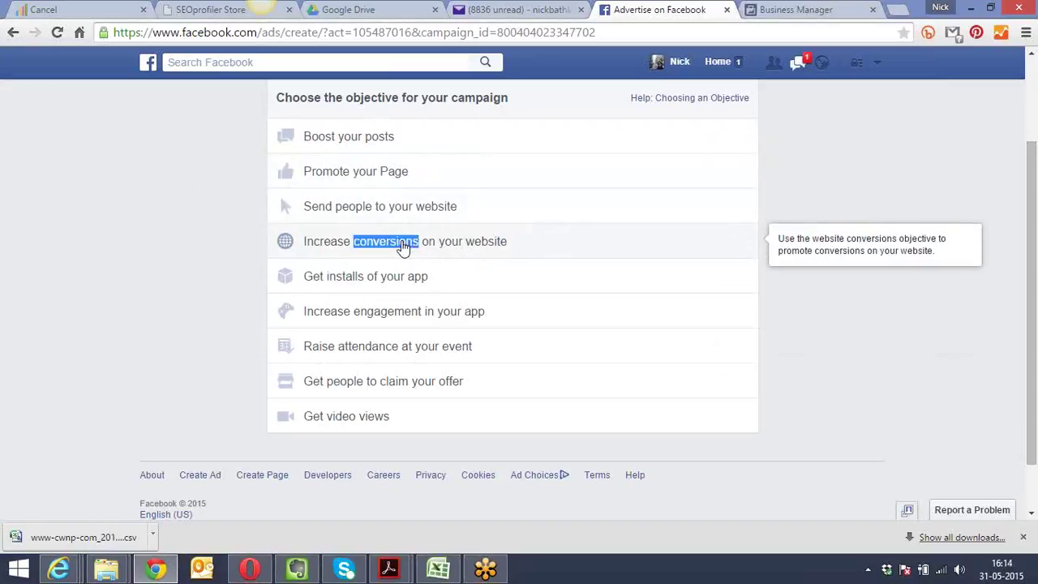
left_click(892, 142)
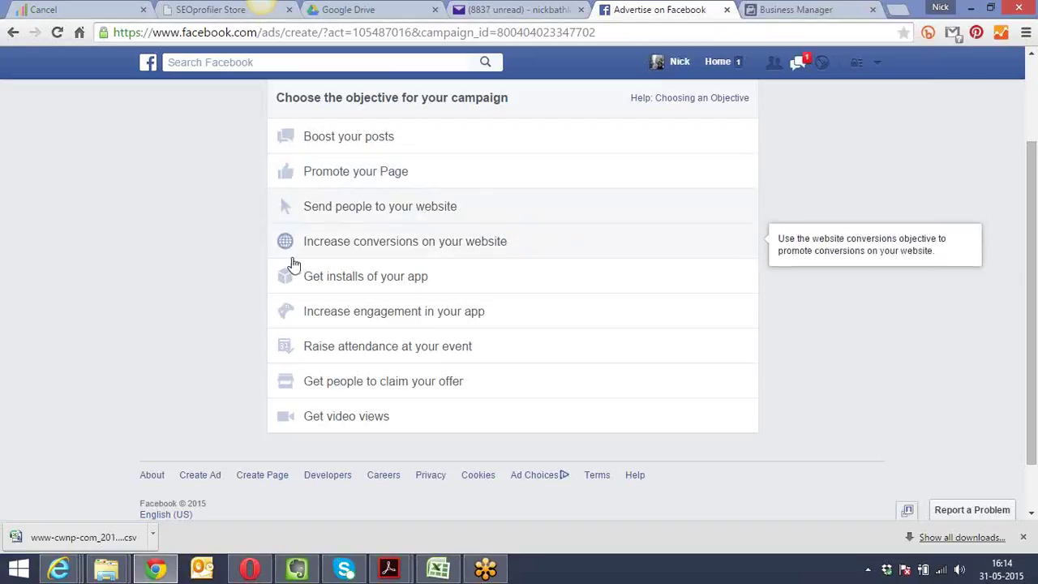
double_click(398, 213)
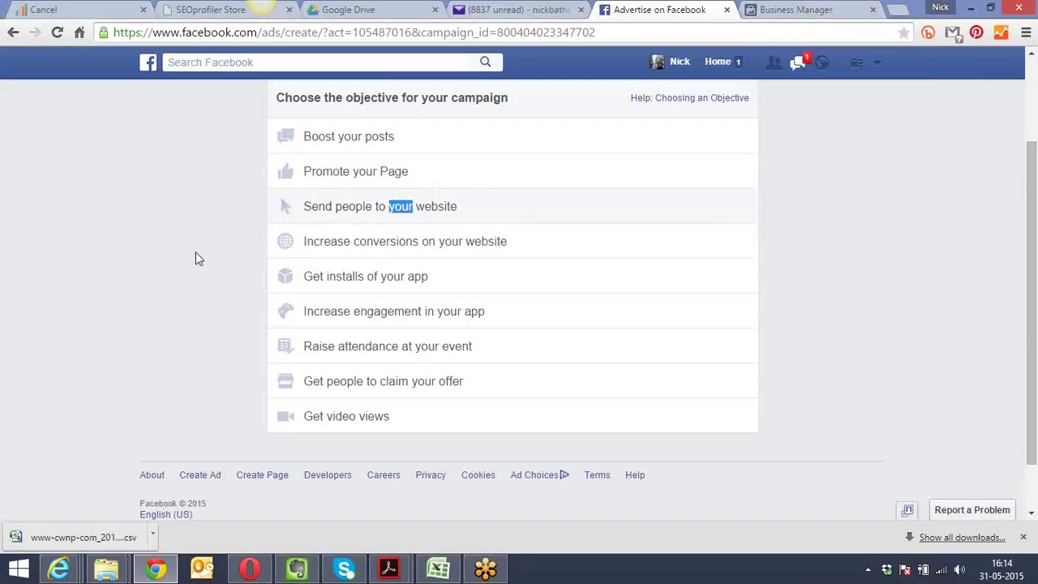
left_click(372, 255)
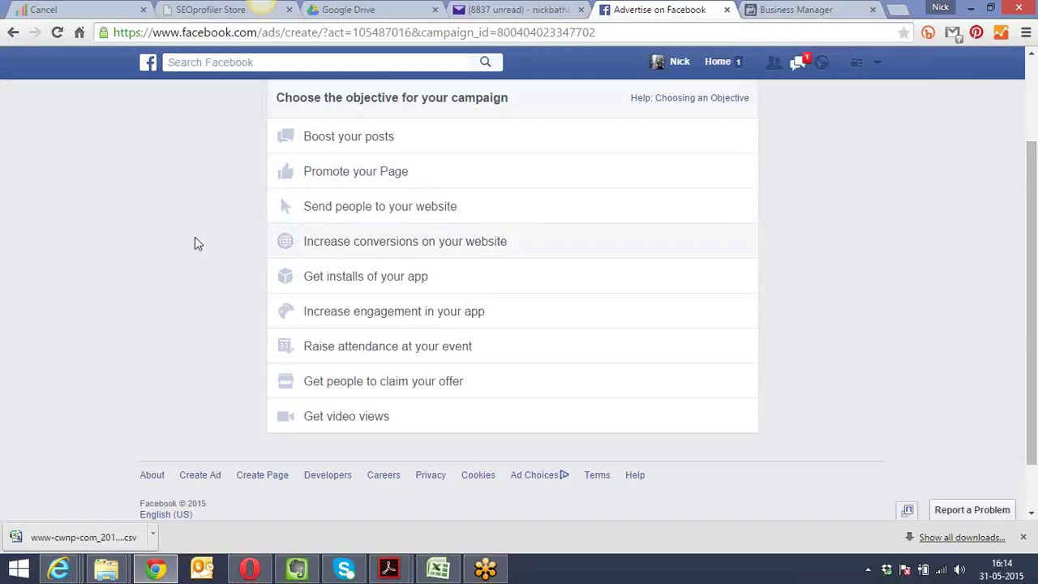
Reload the objective page and restart the ad creation with Create Ads
left_click(58, 36)
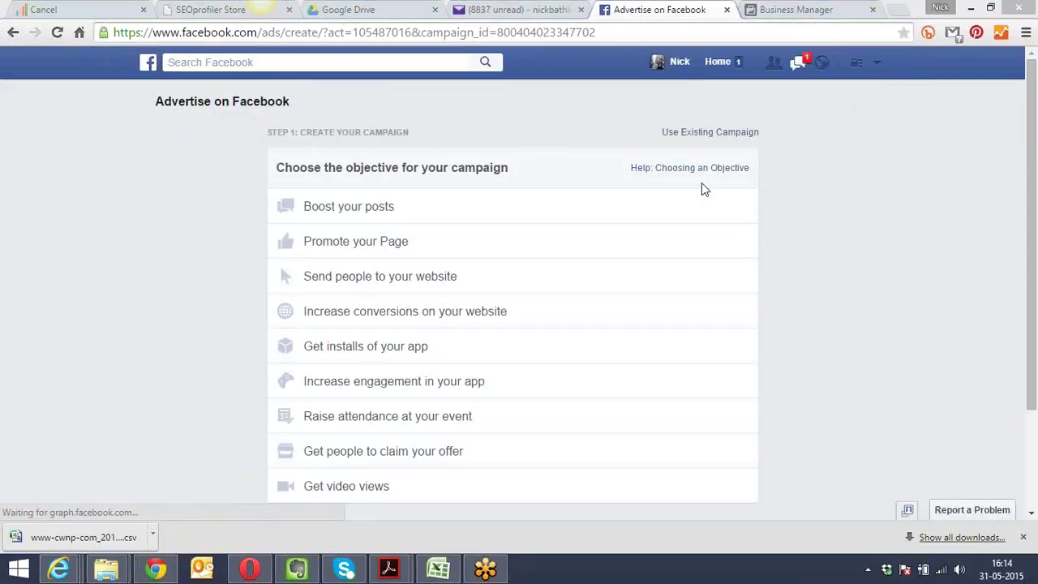
left_click(879, 67)
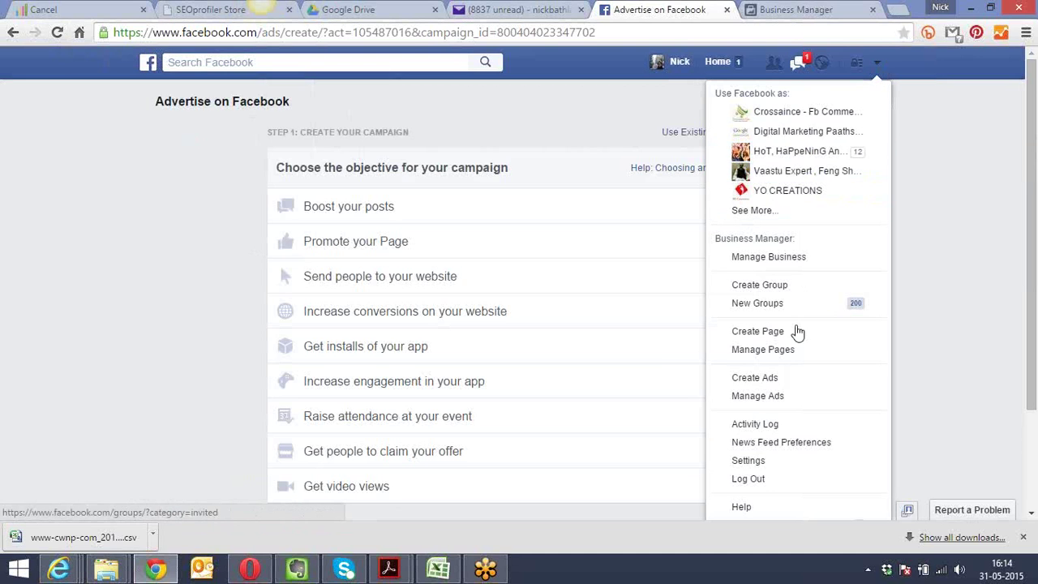
left_click(788, 386)
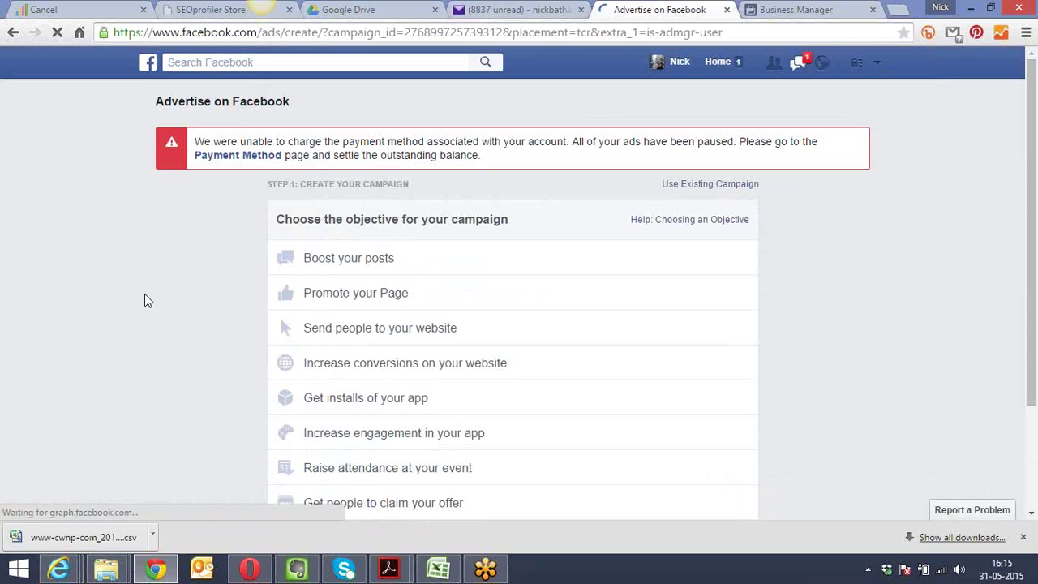
Examine the full list of campaign objectives, from Boost your posts to Get video views
scroll(144, 301, "down", 2)
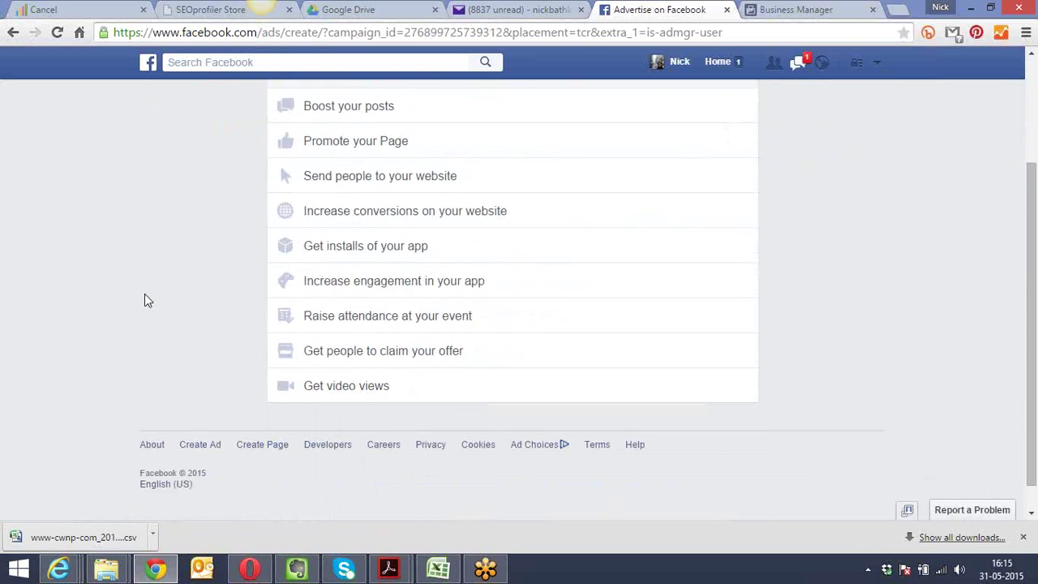
scroll(145, 300, "up", 3)
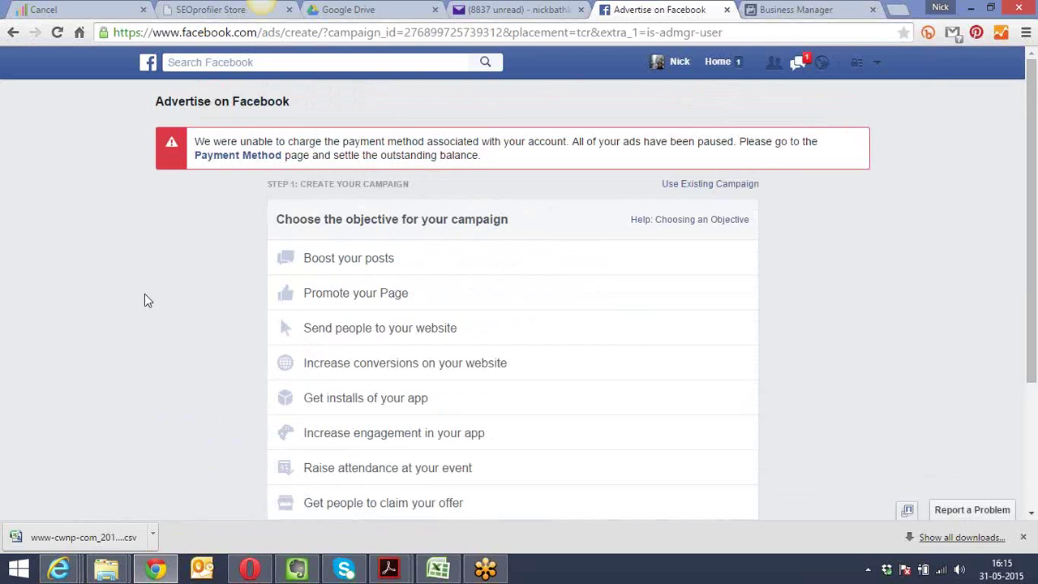
scroll(144, 294, "down", 3)
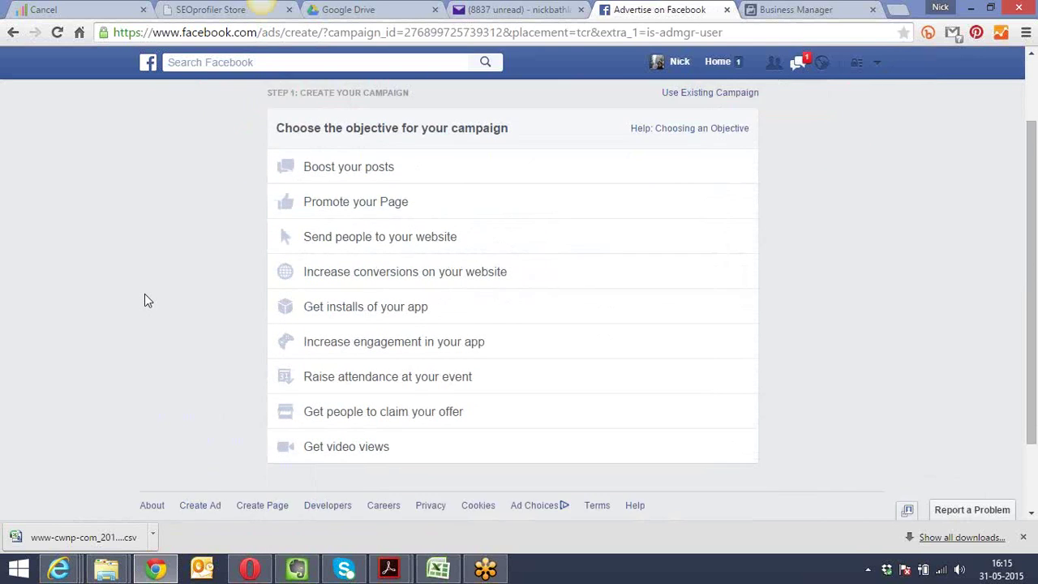
scroll(144, 300, "up", 3)
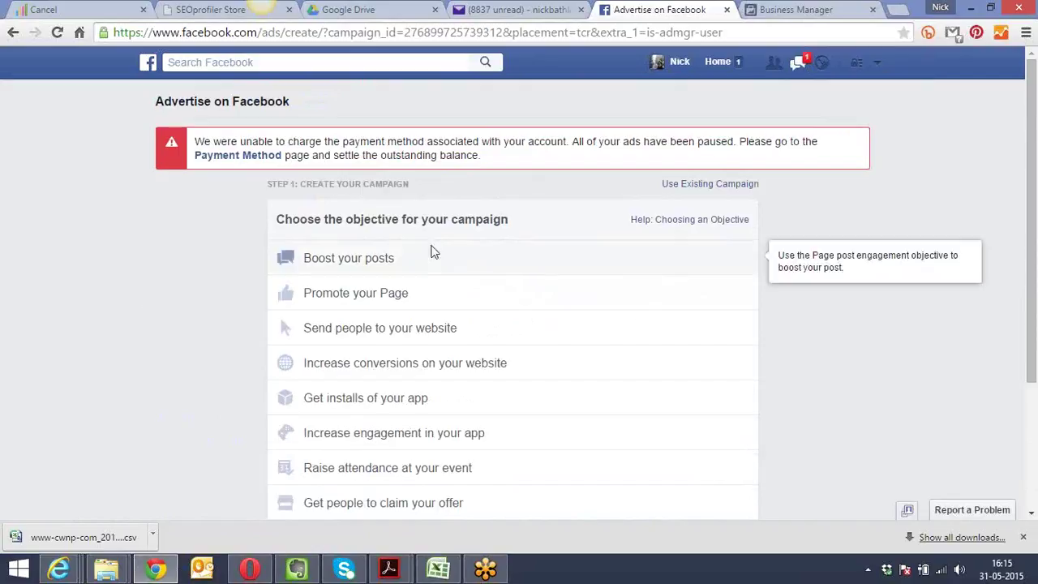
left_click_drag(1029, 122, 1033, 93)
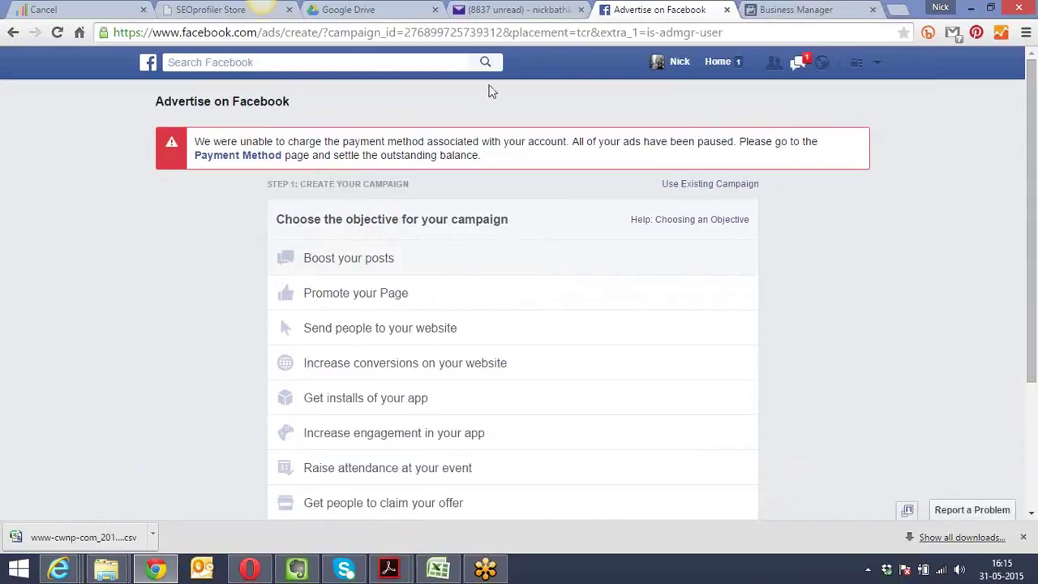
left_click(430, 65)
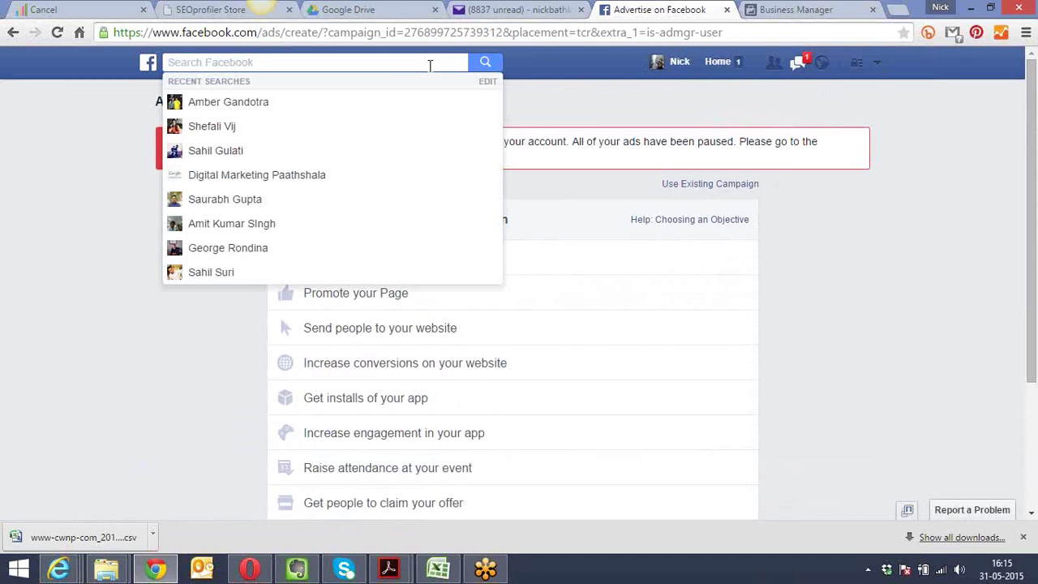
left_click(593, 92)
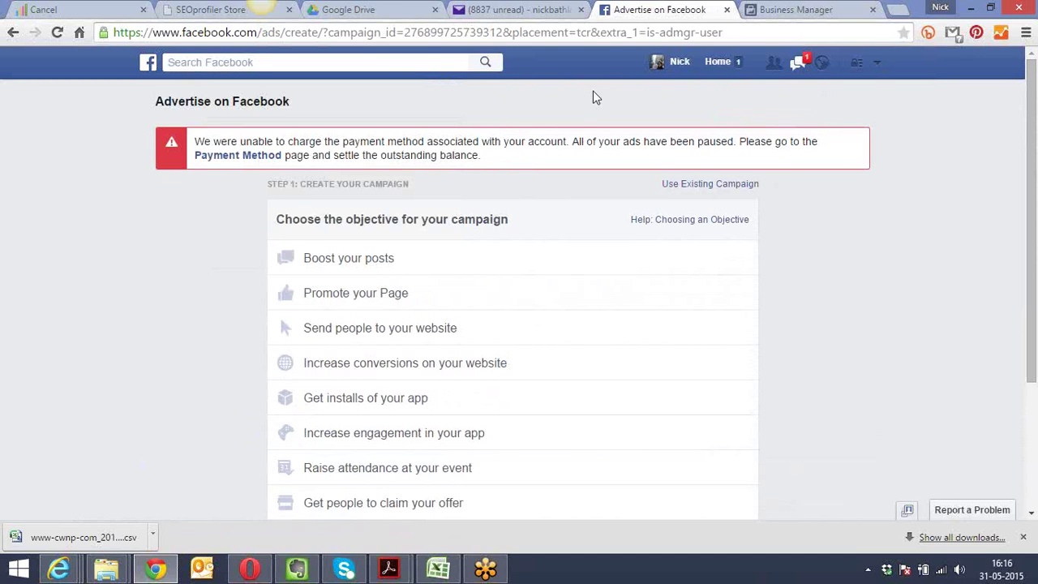
mouse_move(1027, 114)
left_mouse_down()
mouse_move(1030, 247)
mouse_move(1034, 101)
left_mouse_up()
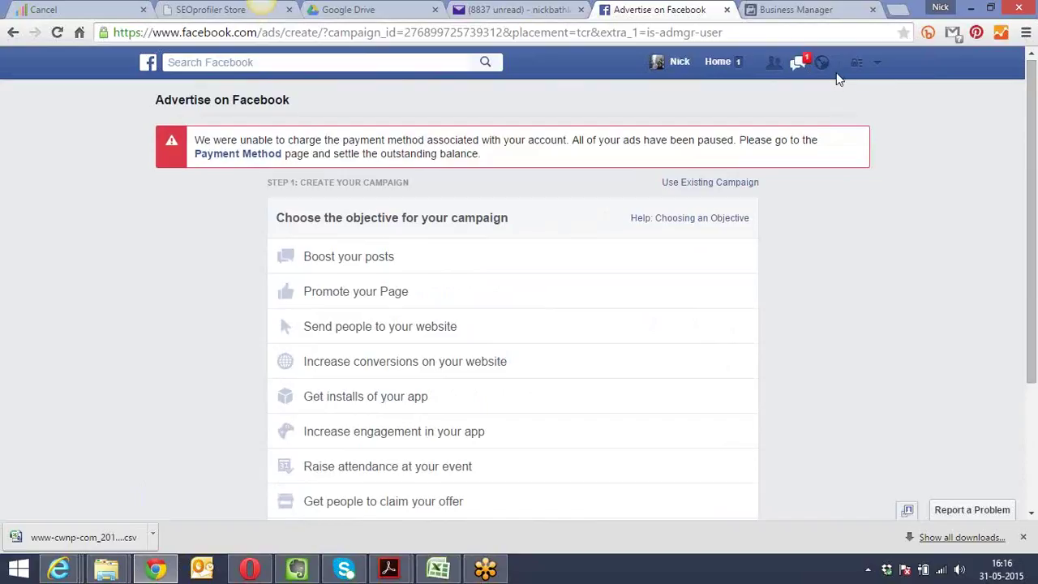
Open the Facebook_Marketing_Digital-Marketing PDF from the Facebook Marketing folder inside CLASS NOTES in File Explorer
mouse_move(108, 573)
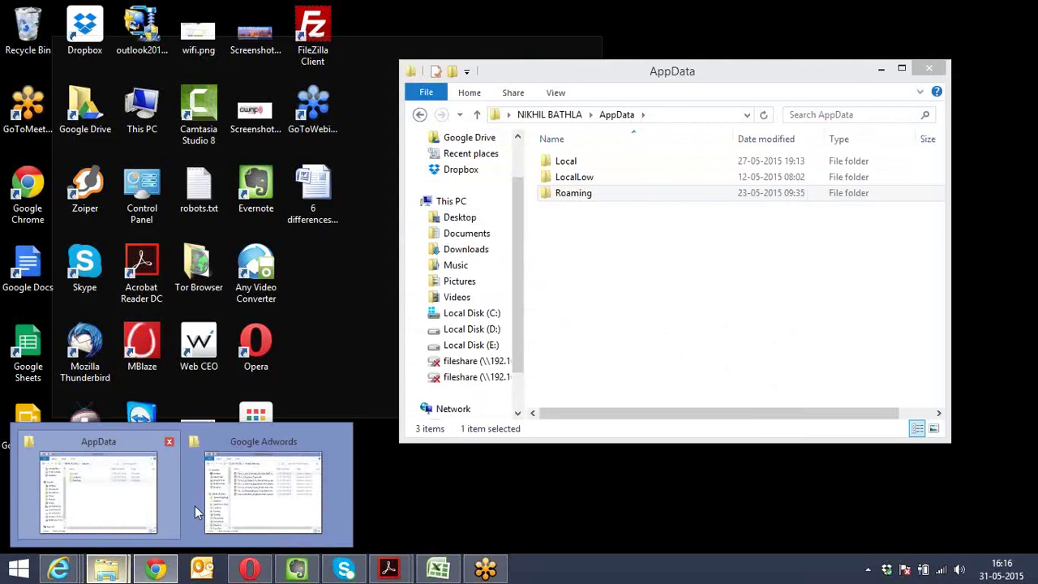
left_click(243, 503)
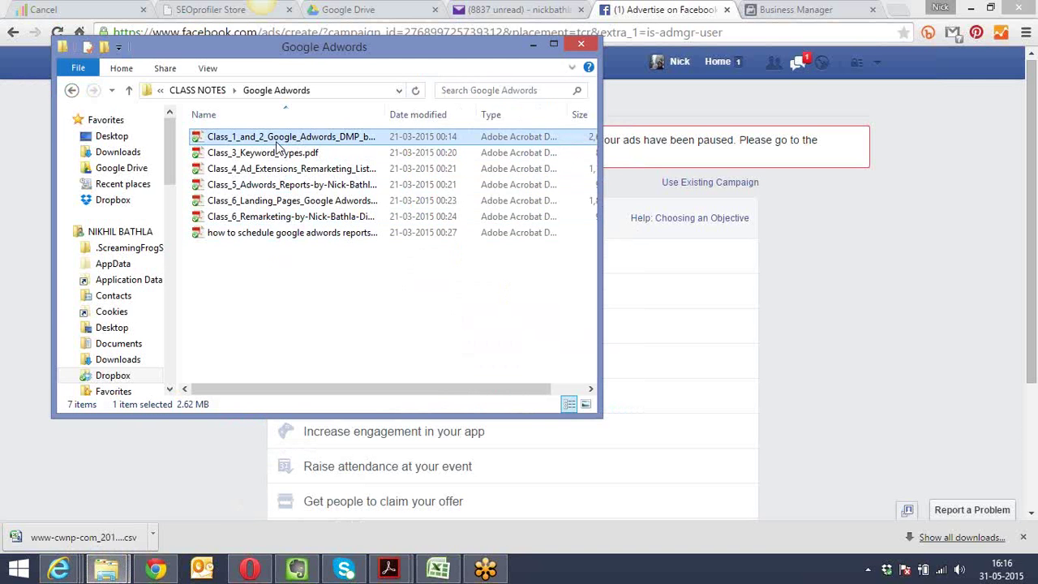
left_click(207, 92)
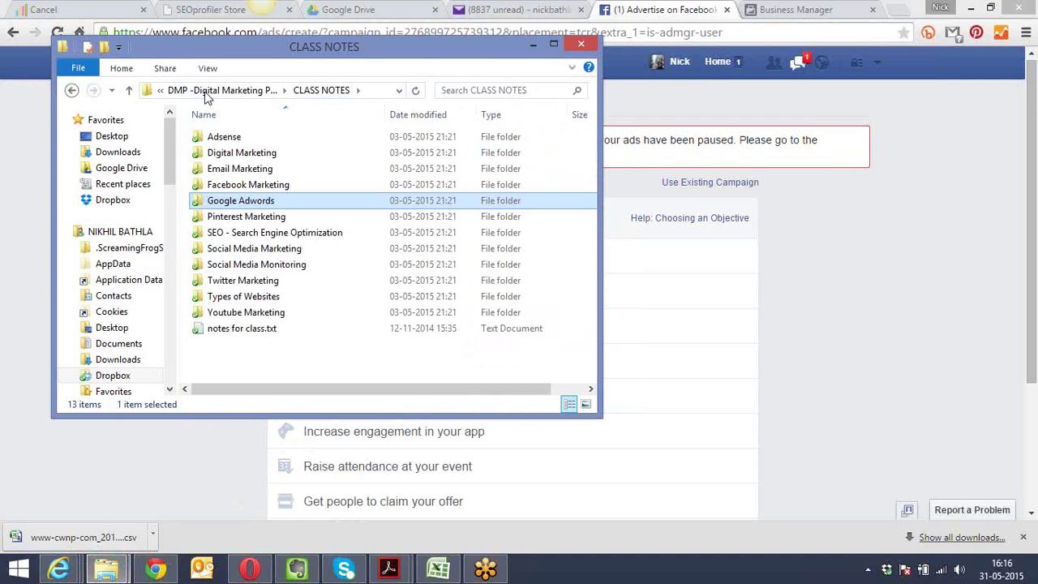
left_click(260, 248)
key("f")
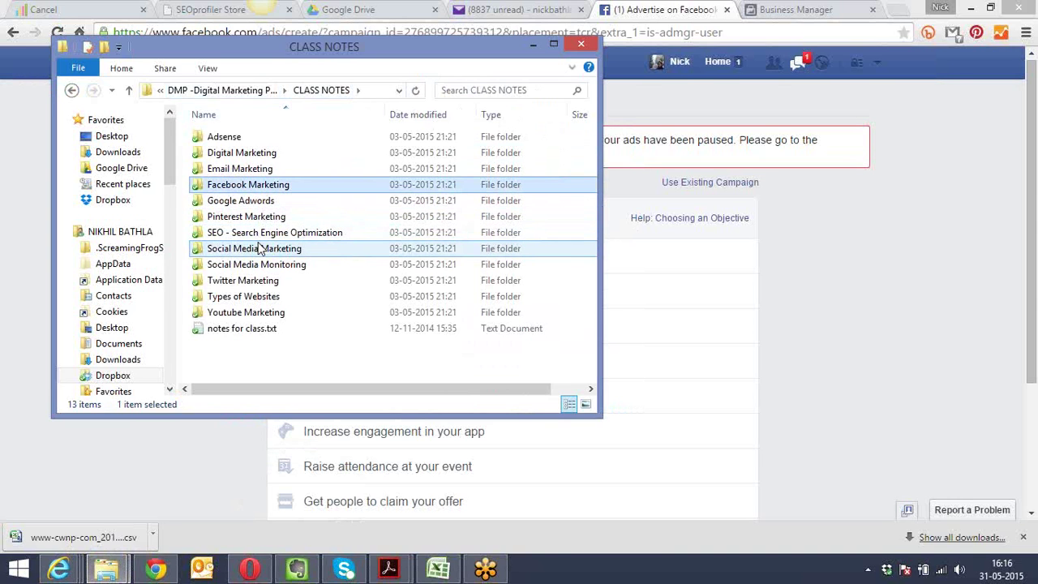
double_click(260, 185)
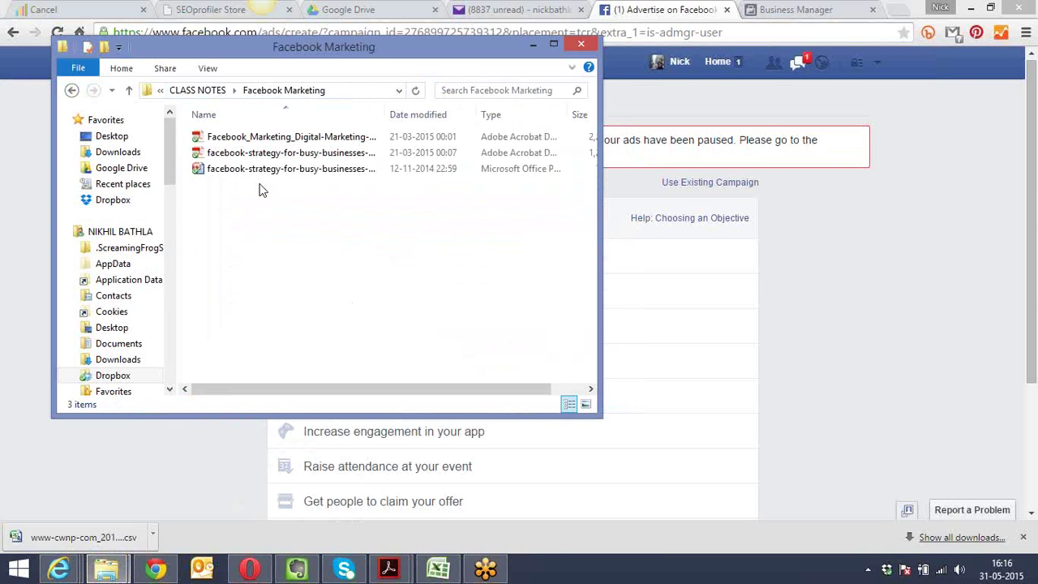
double_click(271, 140)
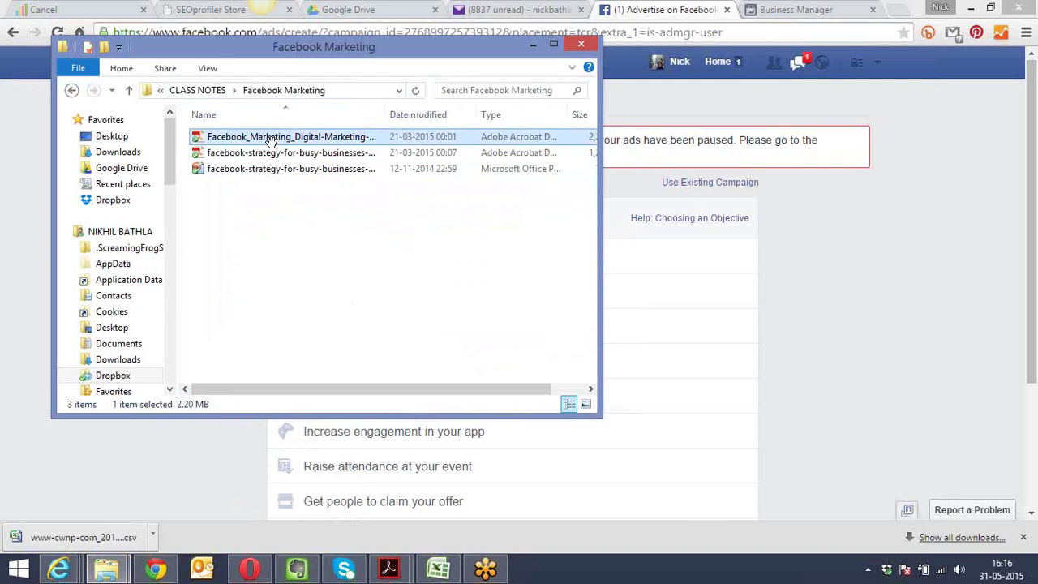
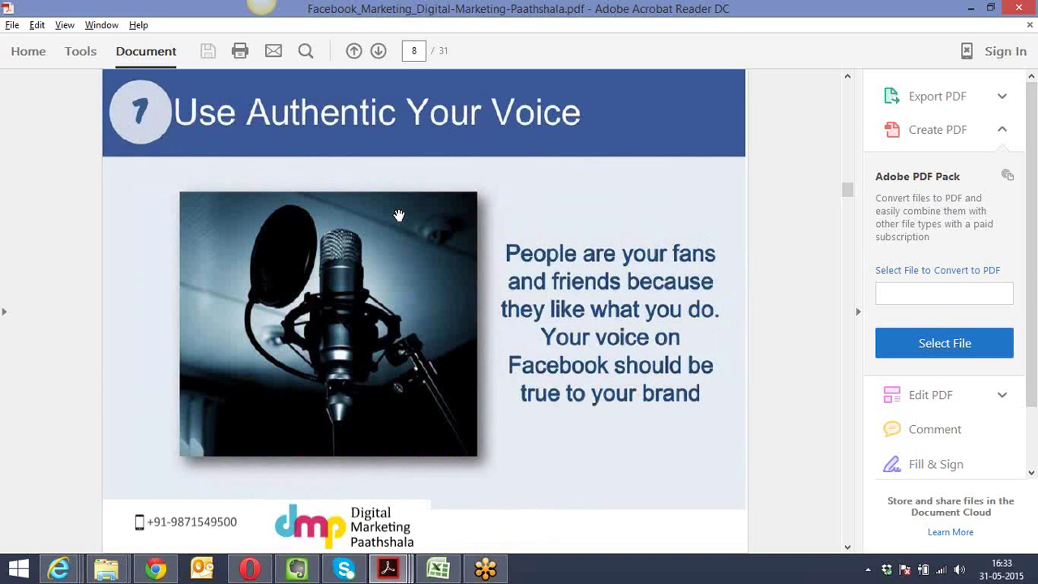
Read through the Facebook marketing slides from Use Authentic Your Voice to Insights on page 19
scroll(398, 215, "down", 3)
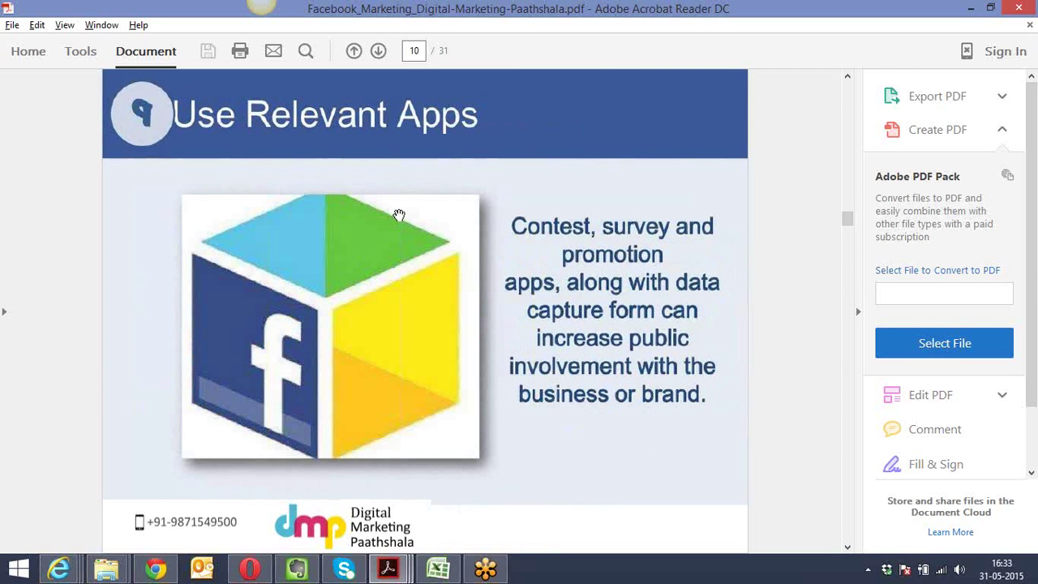
scroll(398, 215, "down", 3)
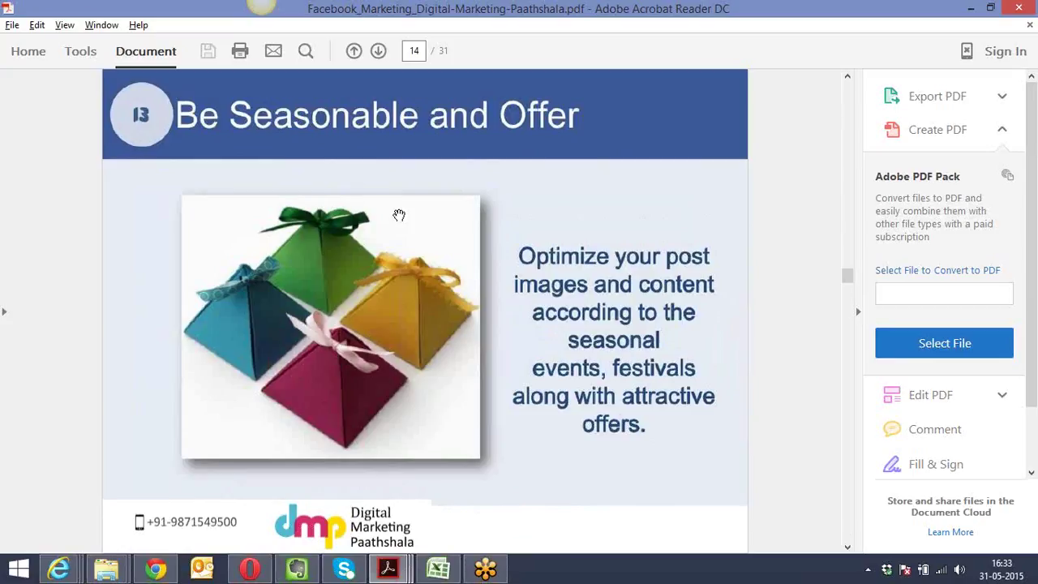
scroll(399, 215, "down", 1)
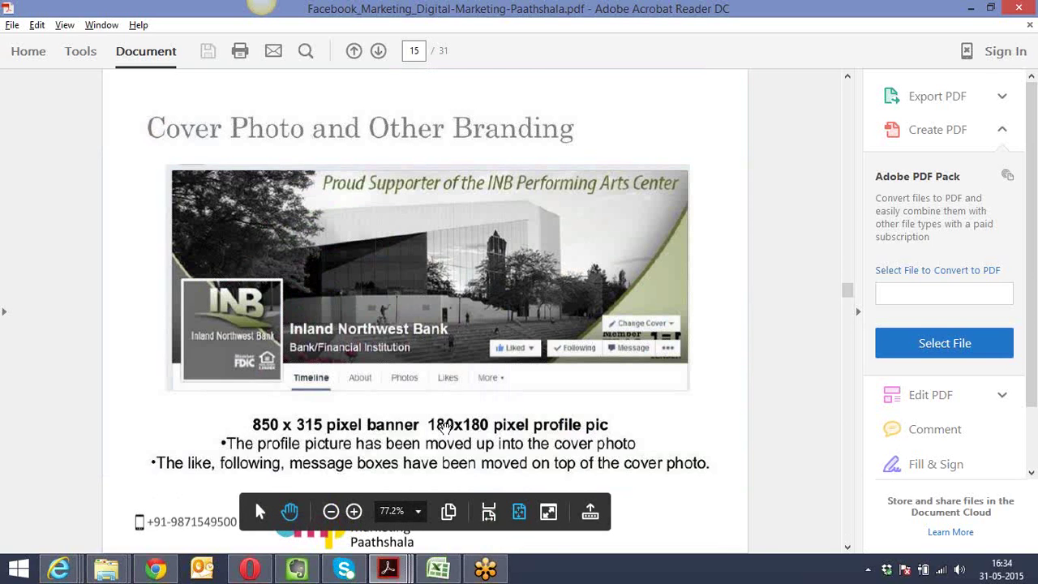
scroll(446, 427, "down", 2)
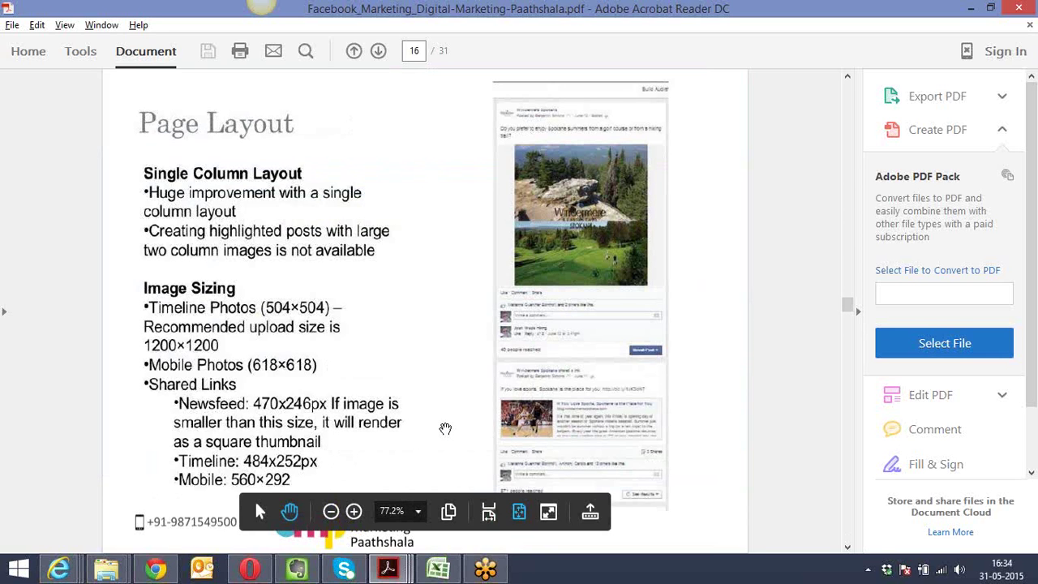
scroll(445, 428, "down", 4)
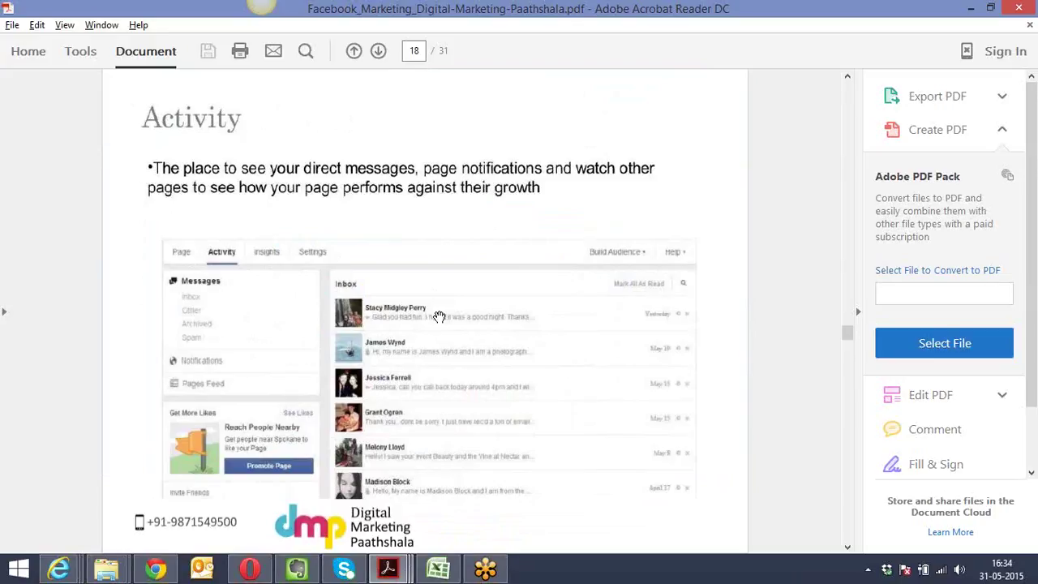
scroll(438, 315, "down", 1)
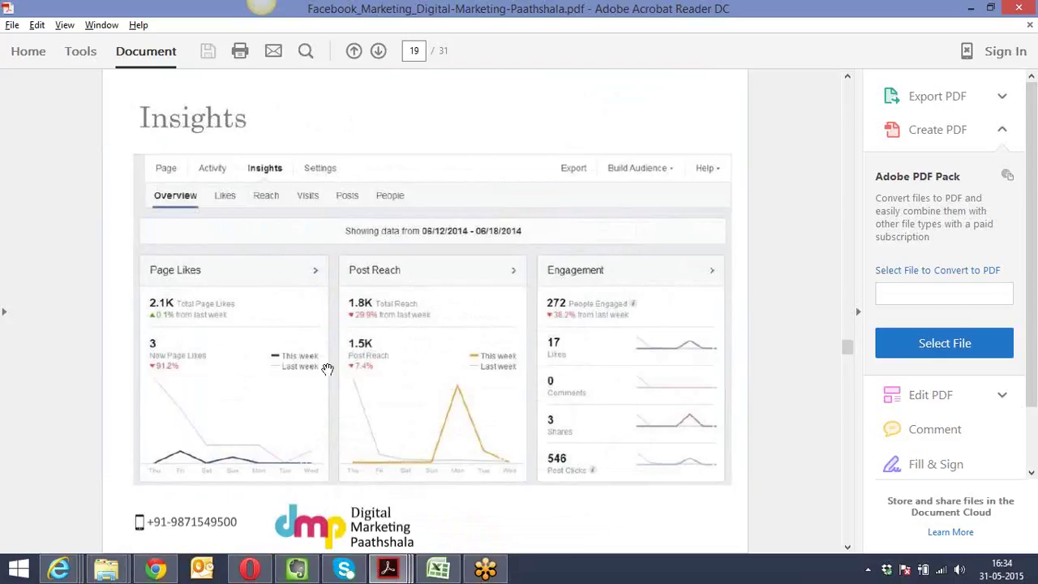
Switch to Chrome, go to the Facebook home feed and open the full list of managed Pages
mouse_move(155, 573)
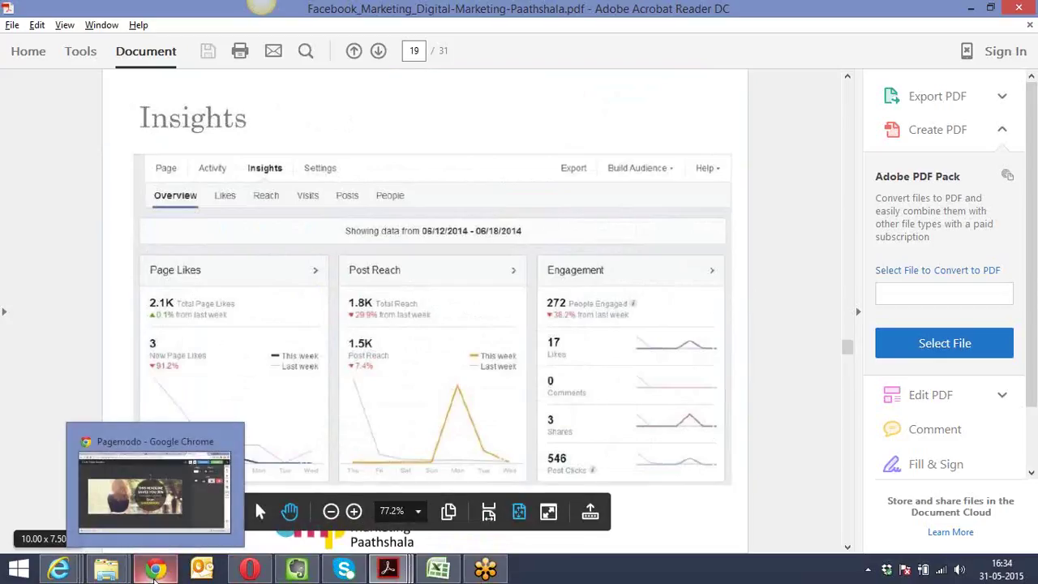
left_click(157, 573)
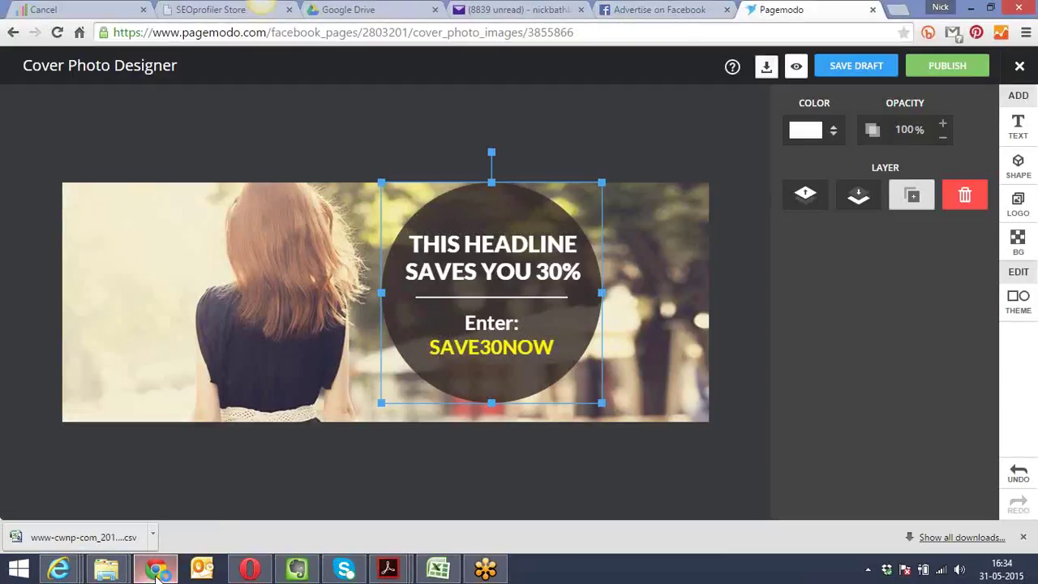
left_click(677, 9)
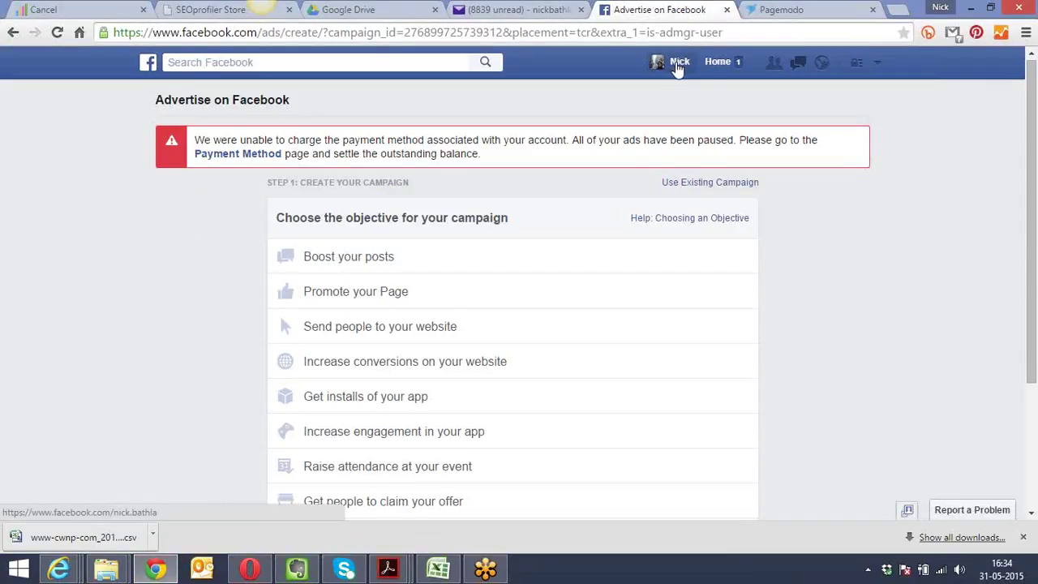
left_click(713, 64)
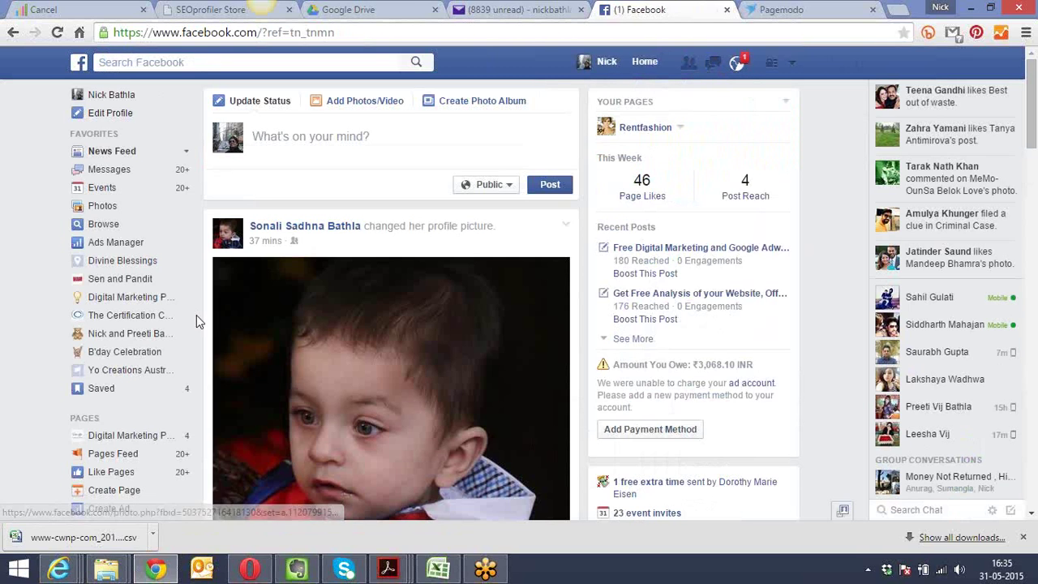
left_click(180, 420)
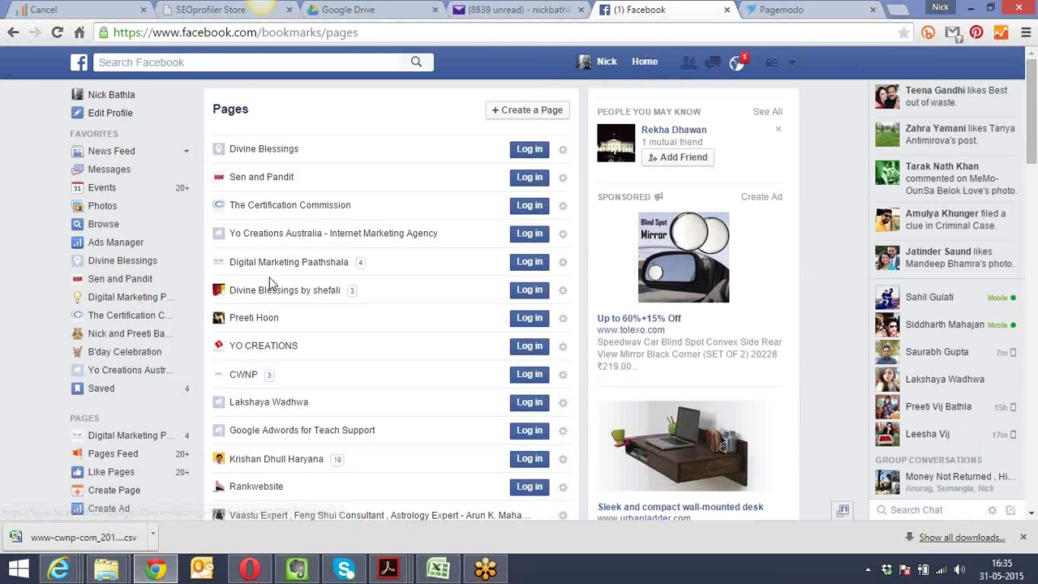
Look through the list of managed Pages and open the second Divine Blessings page, listed below Digital Marketing Paathshala
scroll(268, 281, "down", 3)
scroll(272, 283, "down", 1)
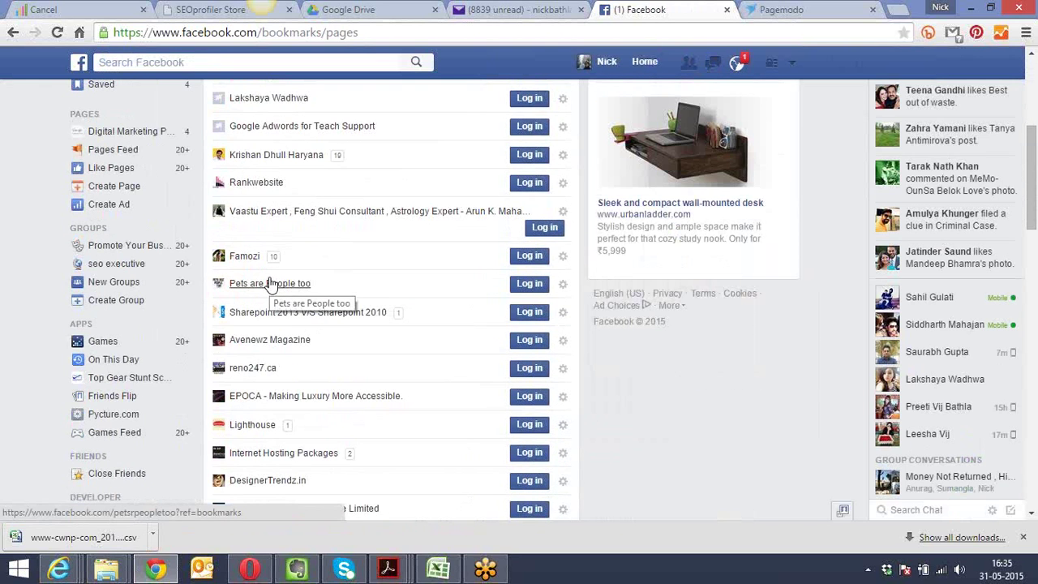
scroll(272, 283, "up", 1)
scroll(272, 283, "up", 3)
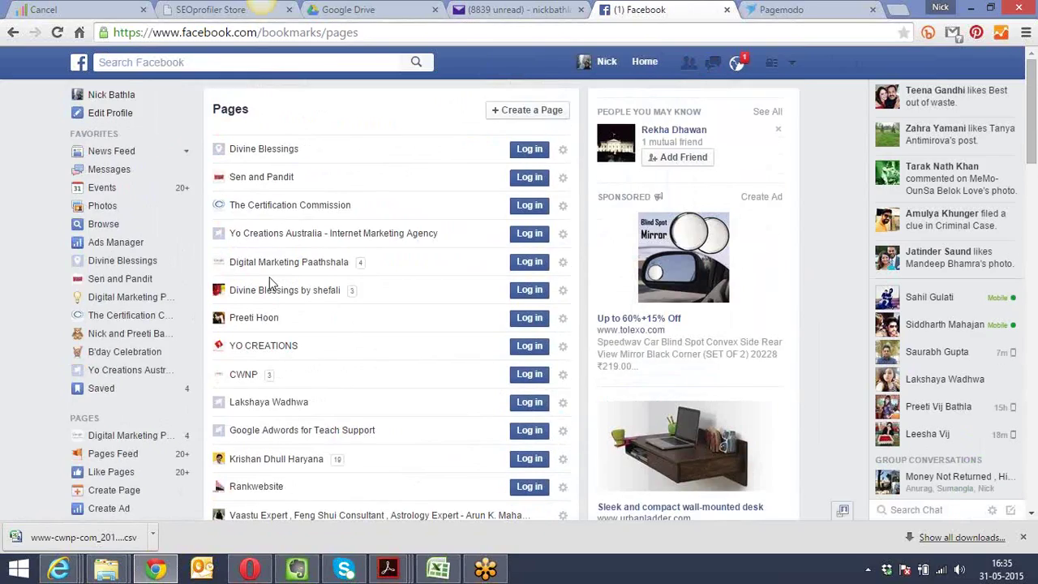
scroll(272, 283, "down", 10)
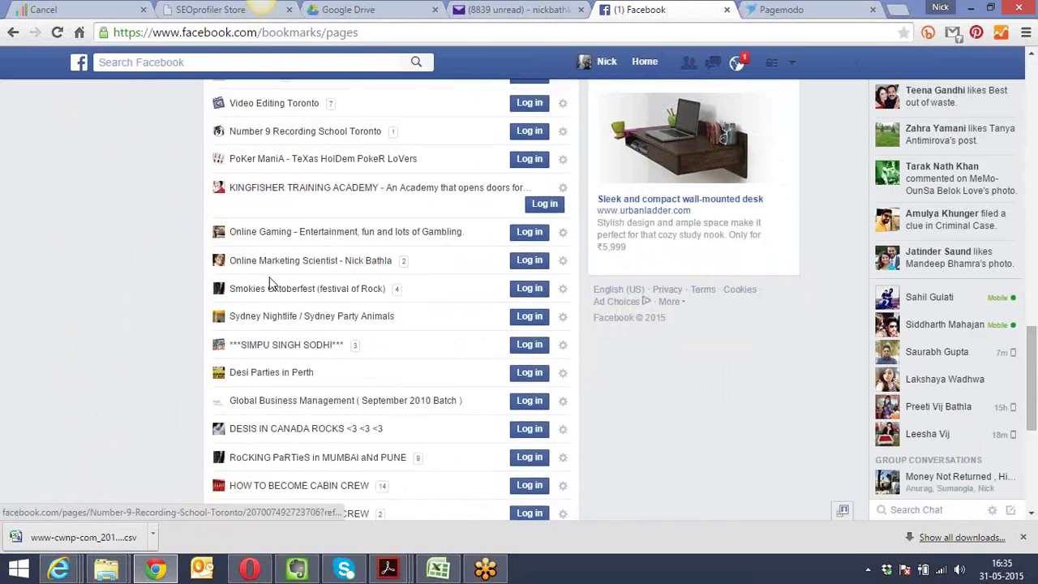
scroll(272, 283, "down", 2)
scroll(271, 283, "up", 8)
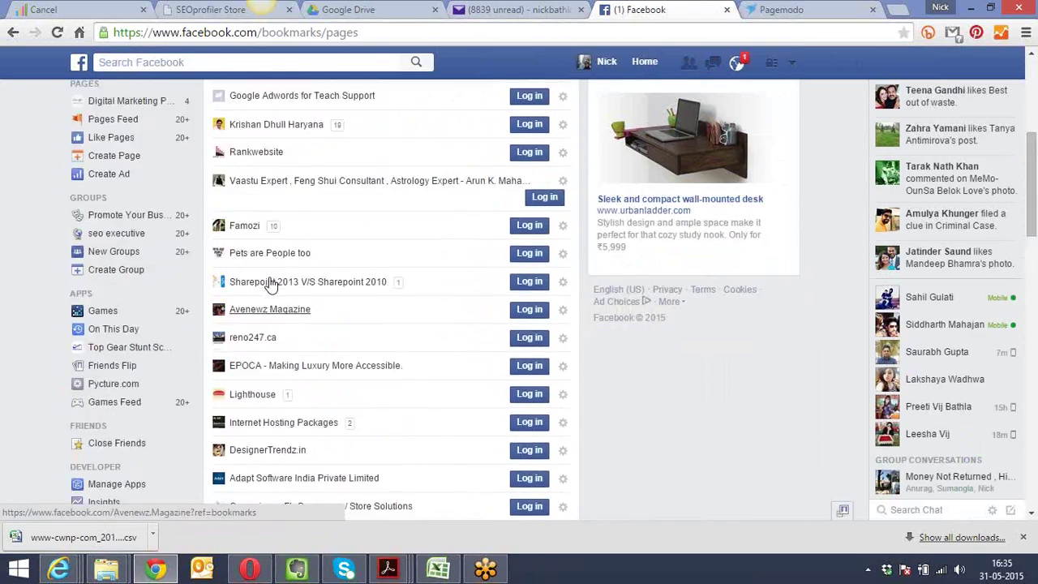
scroll(272, 283, "up", 4)
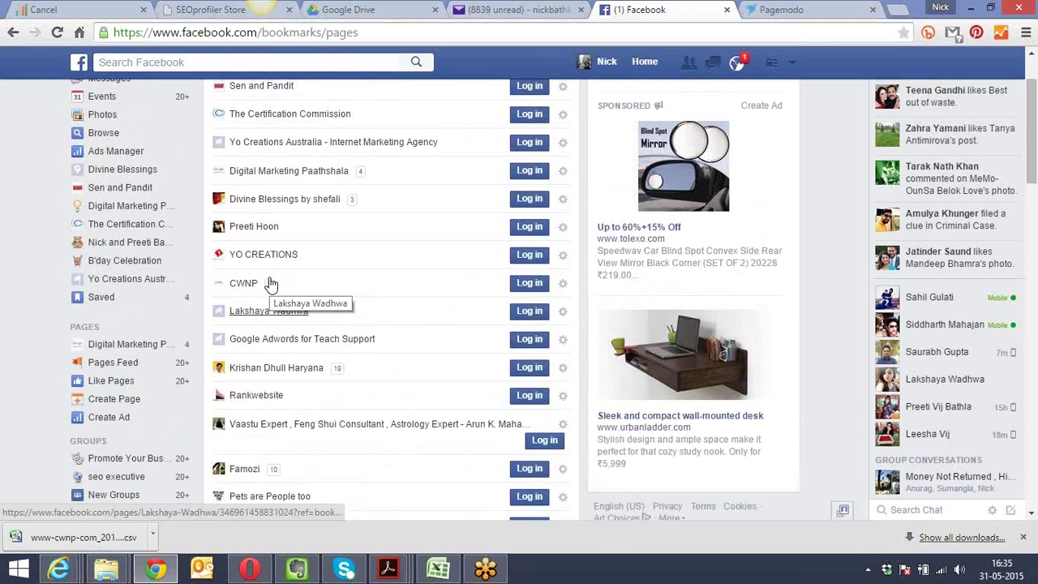
scroll(272, 283, "up", 1)
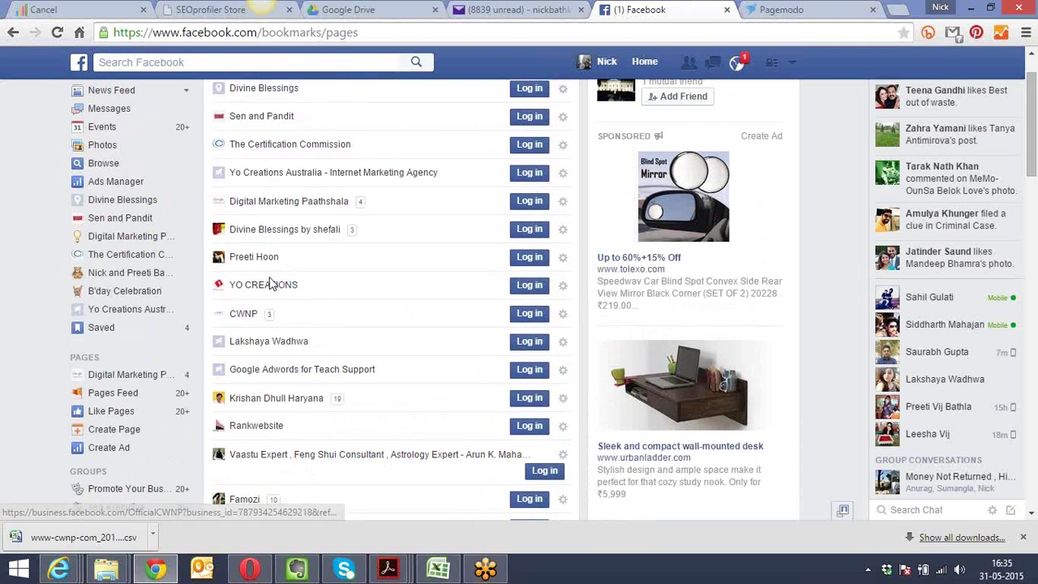
left_click(299, 234)
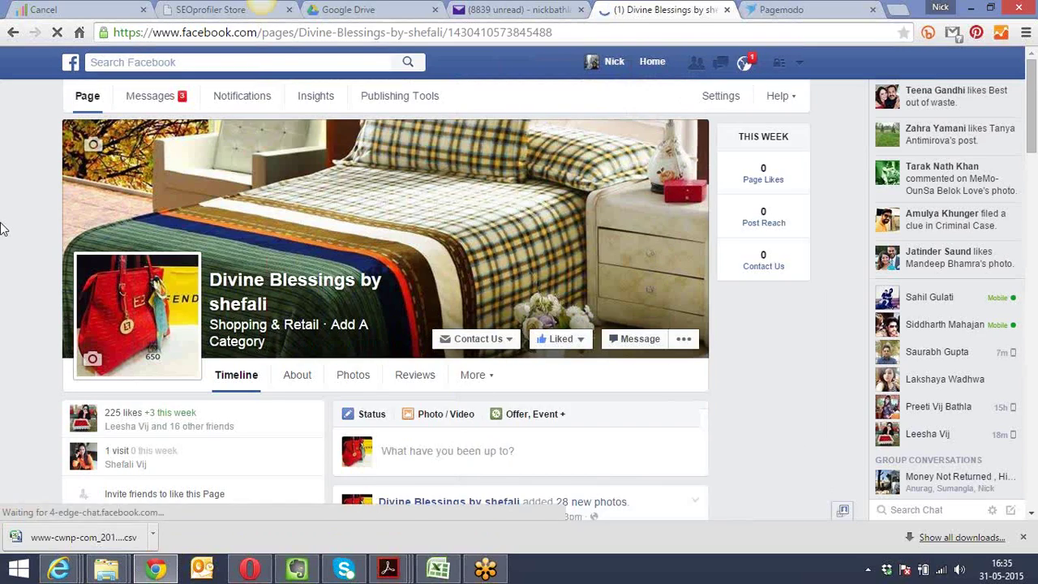
Examine the page's timeline and cover area, its additional page actions and the extra tabs under More
scroll(0, 230, "down", 3)
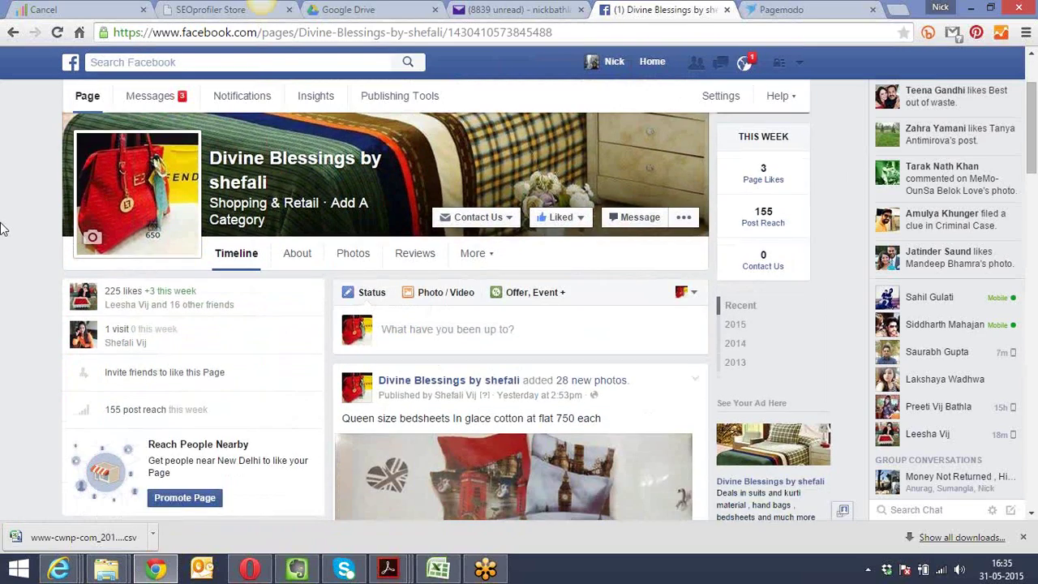
mouse_move(207, 243)
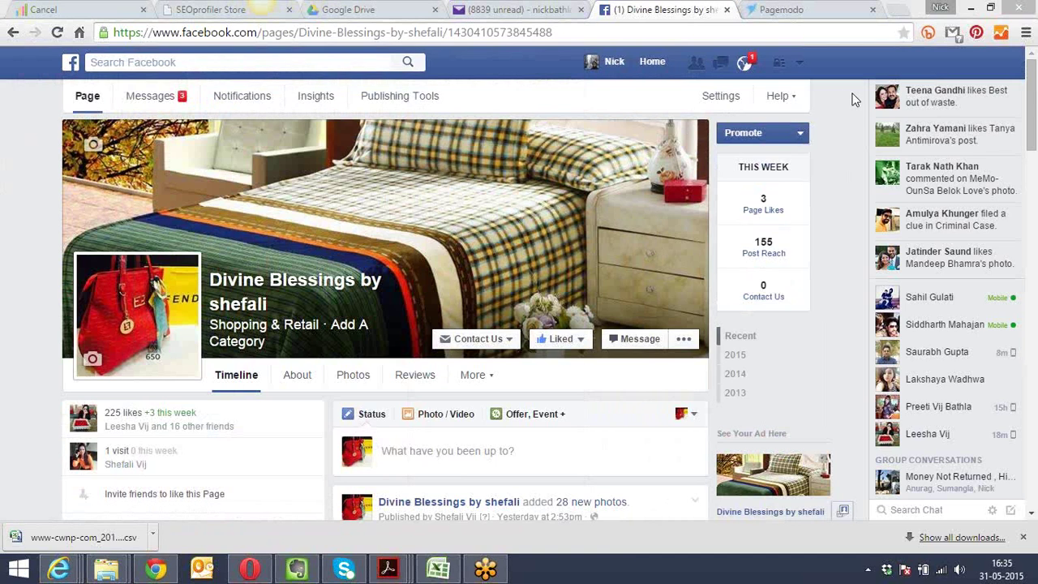
left_click(684, 341)
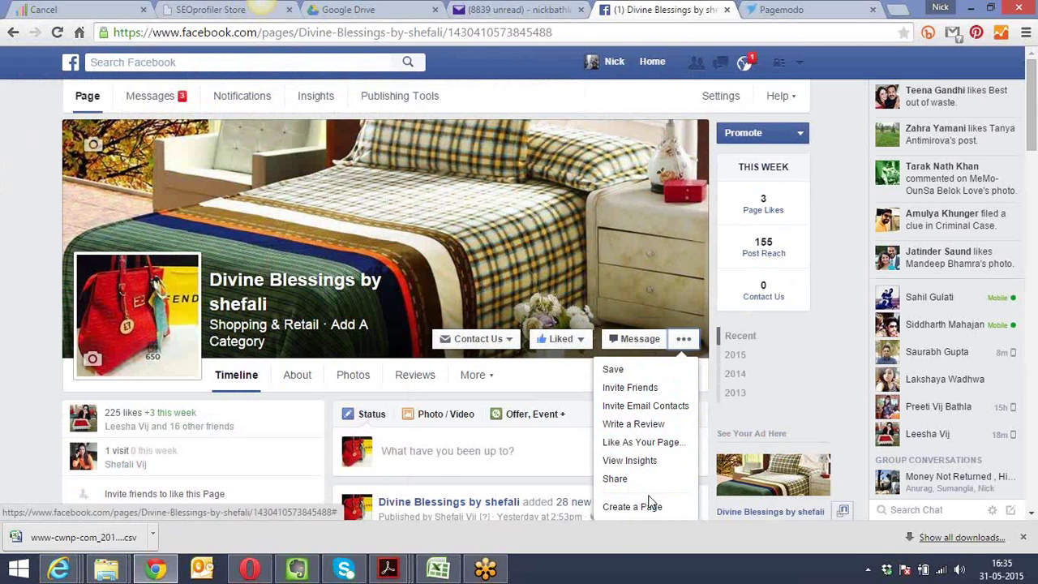
left_click(491, 382)
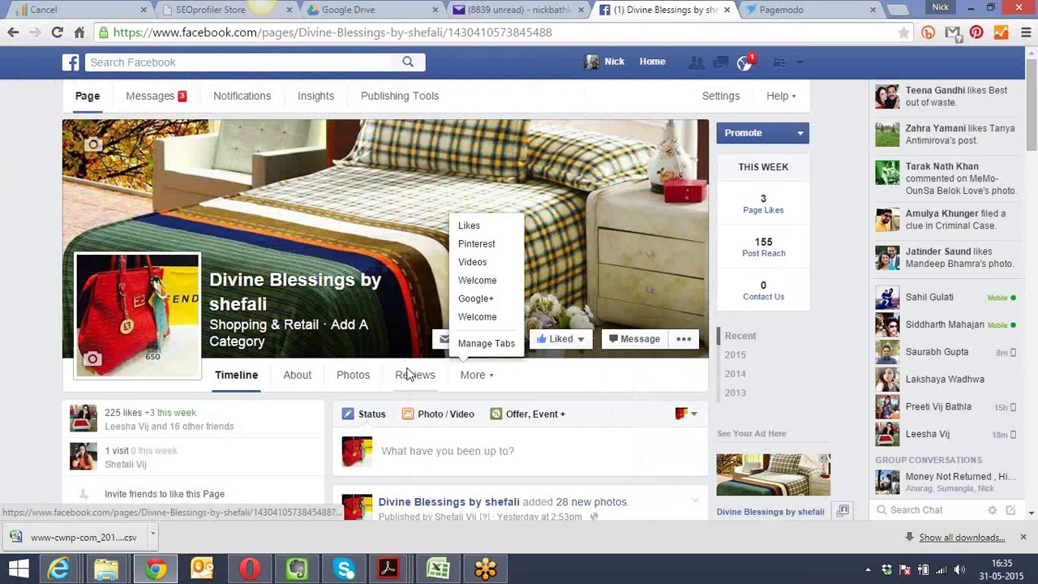
Examine the page's About section, covering the overview with its New Delhi map location and the Page Info details
left_click(306, 378)
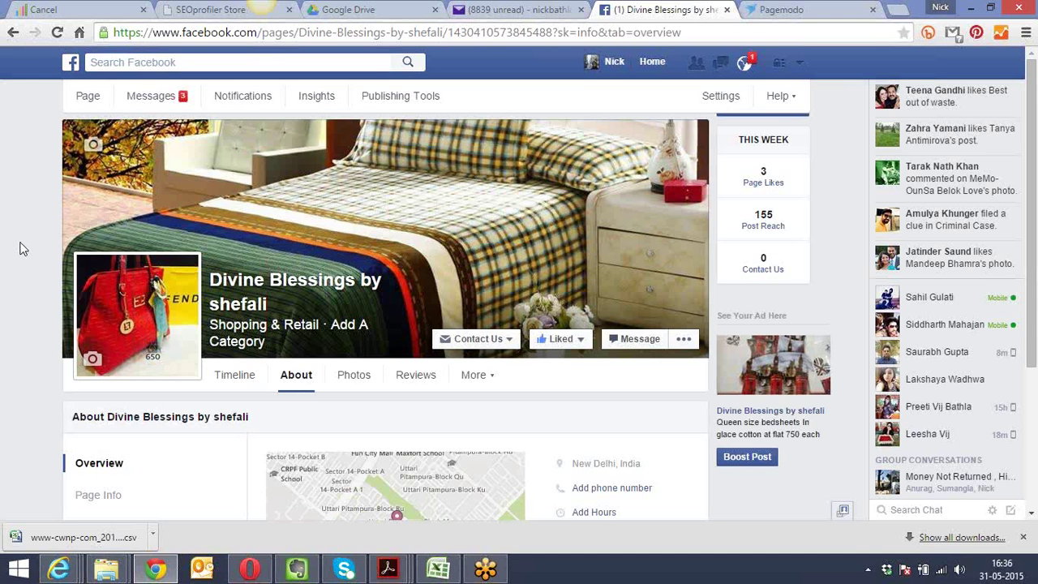
scroll(22, 249, "down", 3)
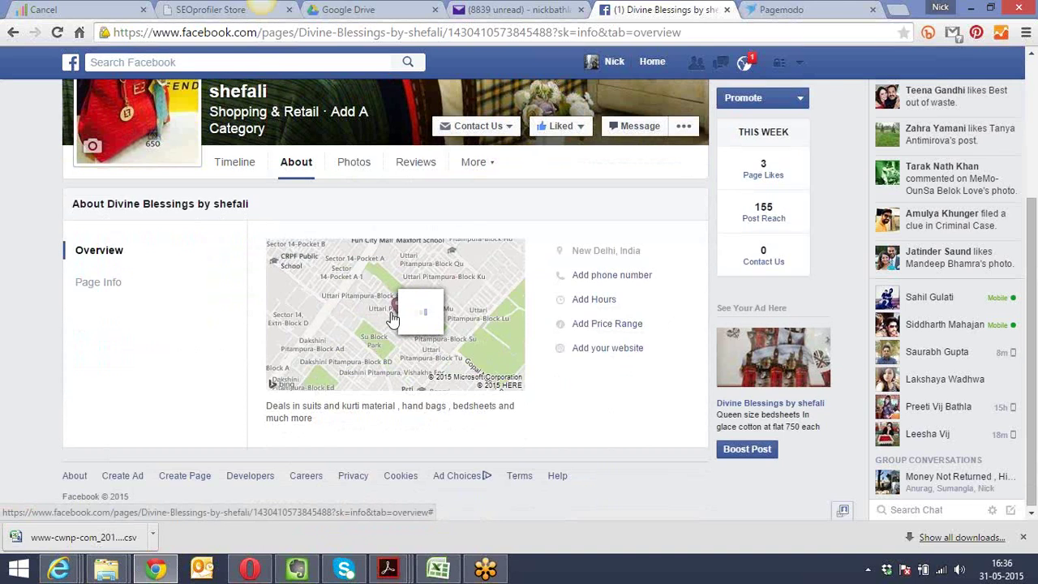
mouse_move(399, 308)
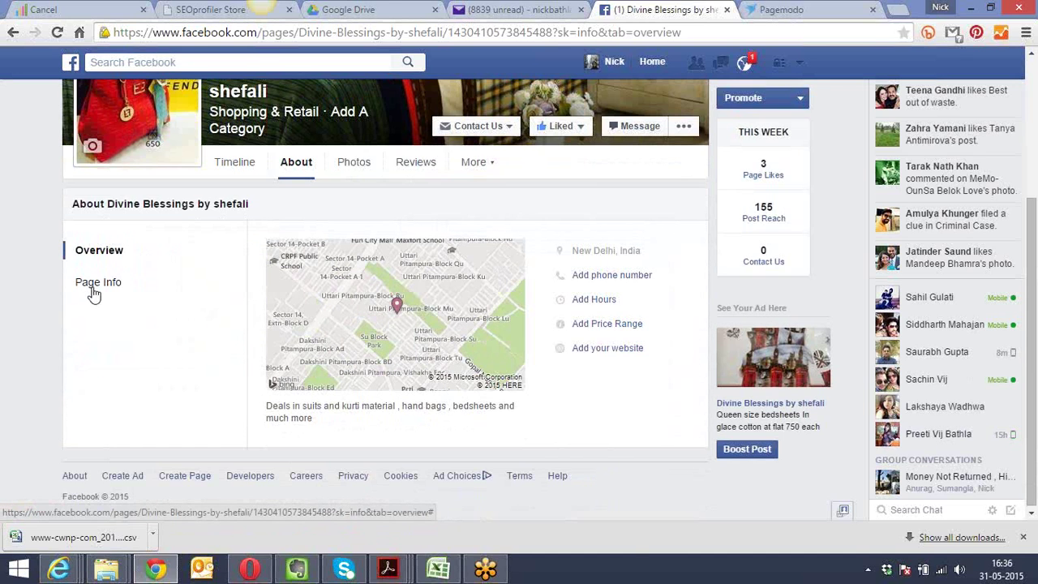
left_click(599, 254)
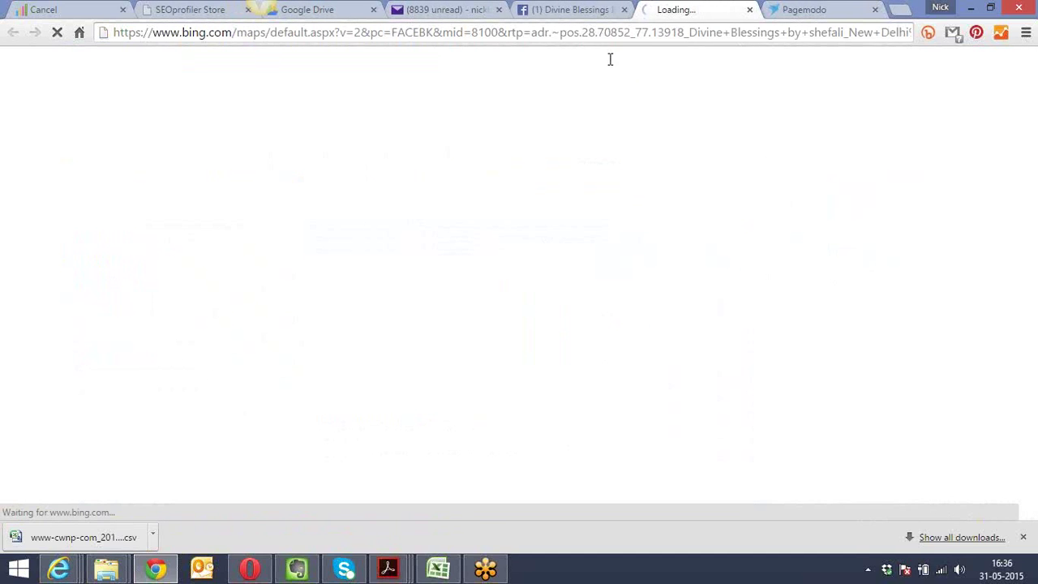
left_click(607, 11)
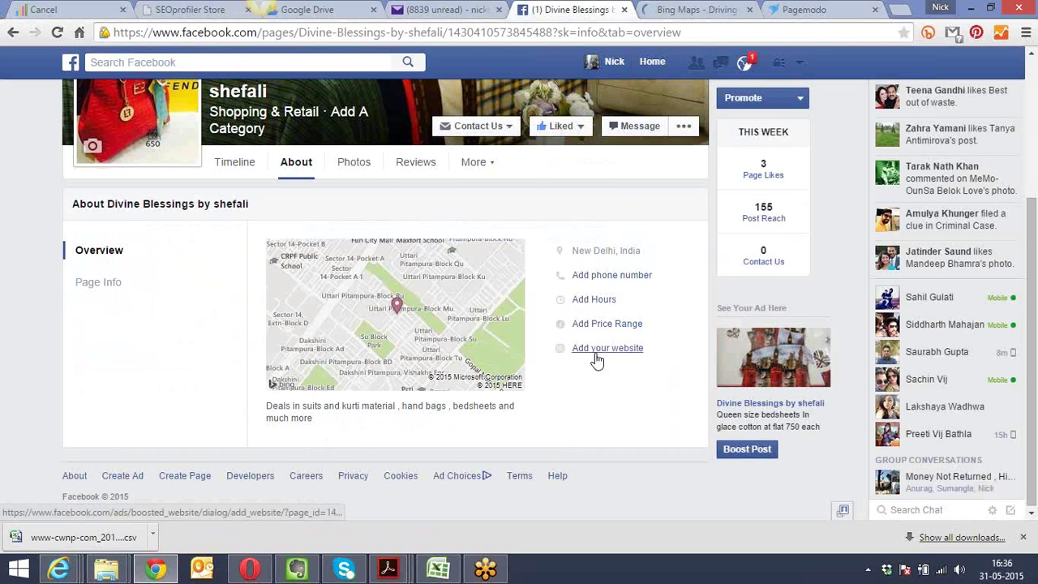
left_click(122, 286)
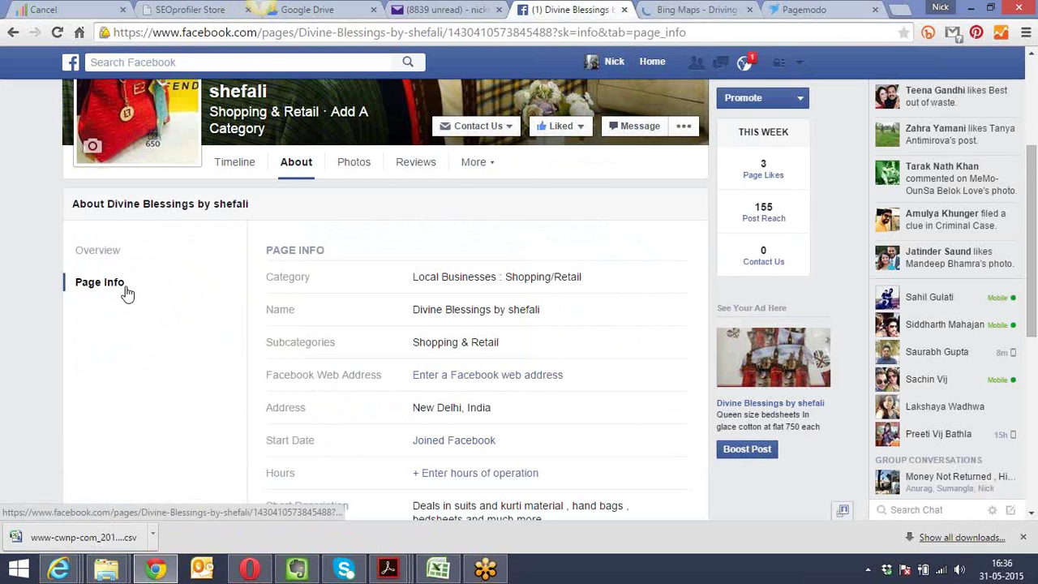
Look through the Page Info fields, from the category and address down to the website and Facebook Page ID
scroll(170, 354, "down", 5)
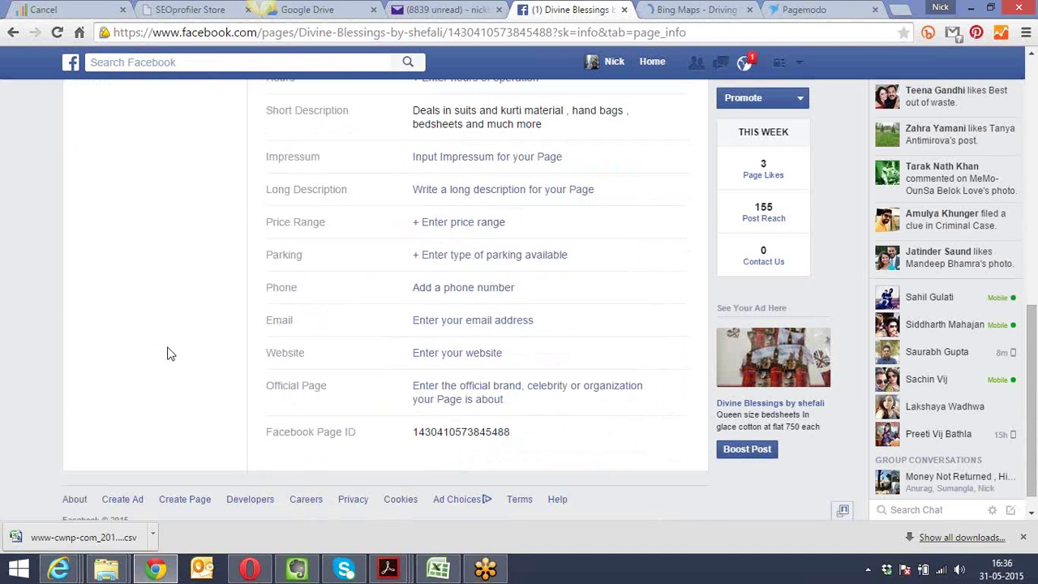
scroll(170, 353, "up", 2)
scroll(170, 354, "up", 3)
scroll(171, 354, "down", 5)
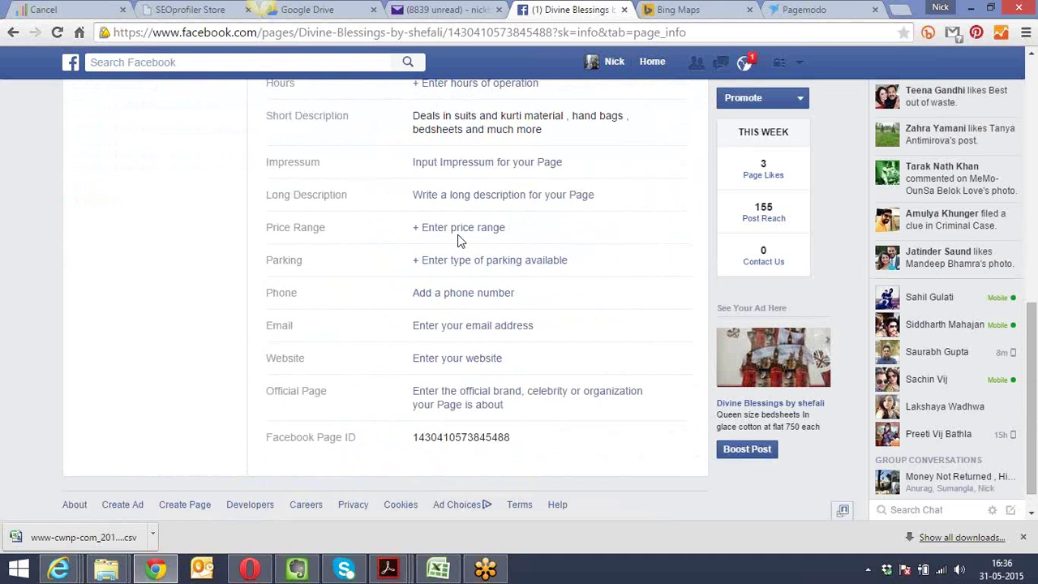
scroll(473, 209, "up", 2)
scroll(472, 208, "up", 3)
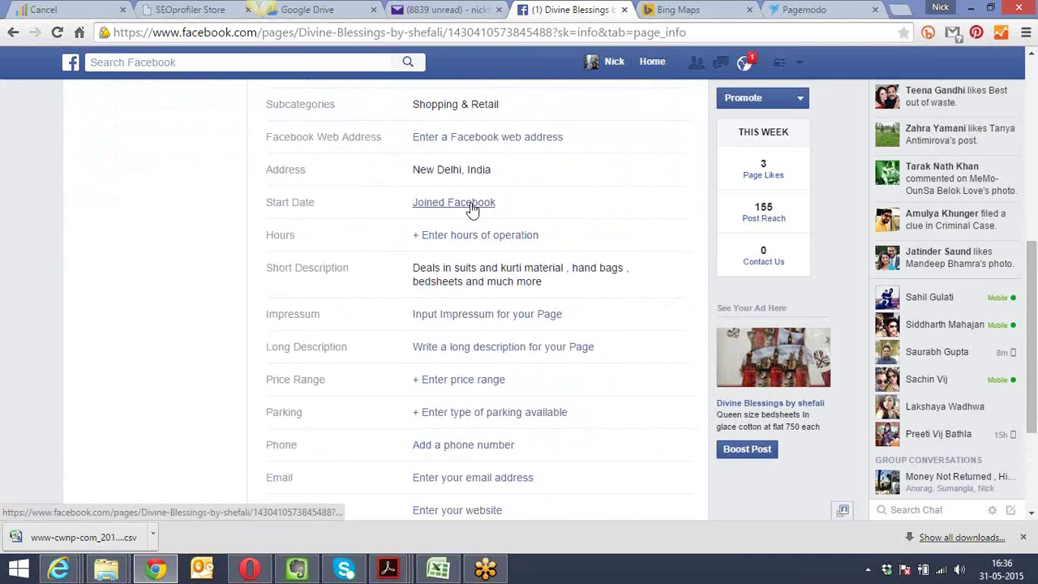
scroll(473, 209, "up", 2)
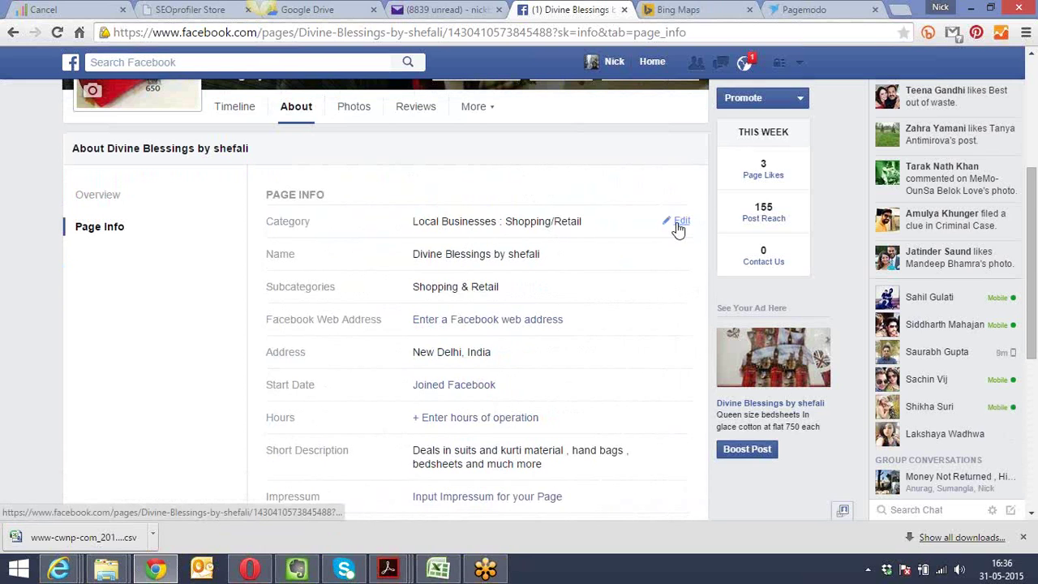
Open the page's Category and Facebook Web Address fields for editing and return to the About overview
left_click(680, 222)
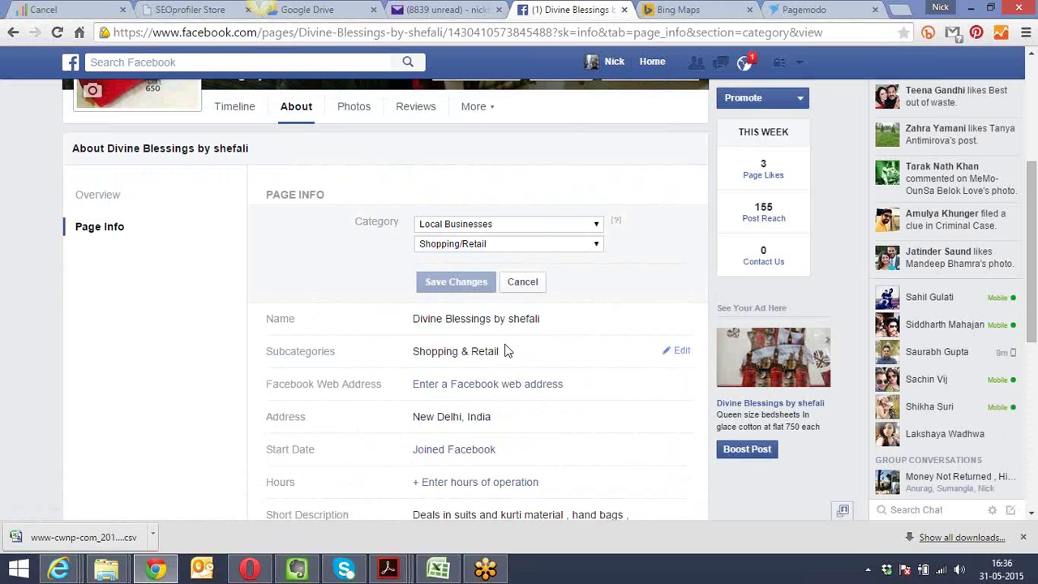
left_click(497, 384)
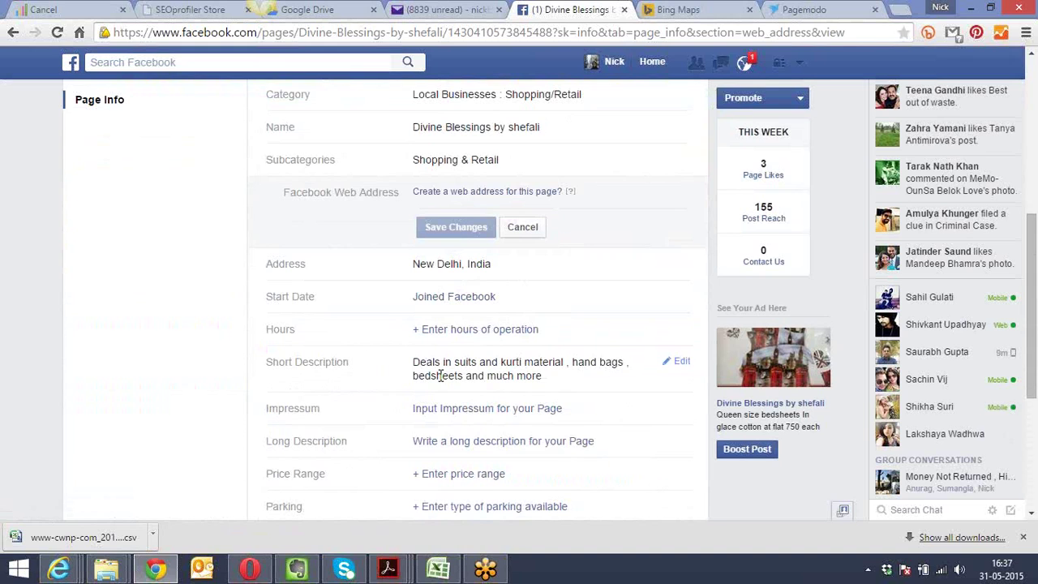
scroll(189, 430, "up", 3)
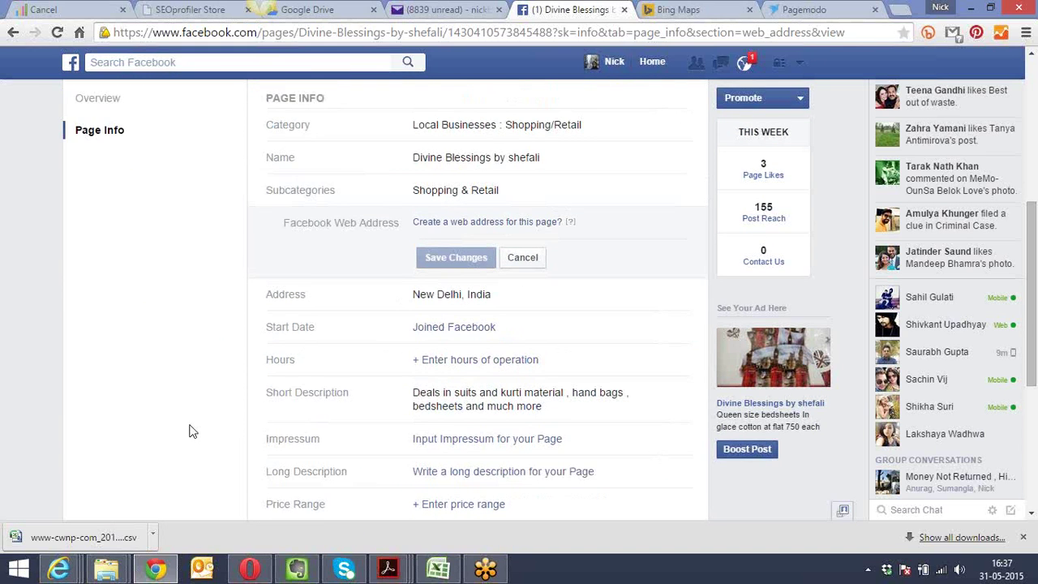
left_click(106, 342)
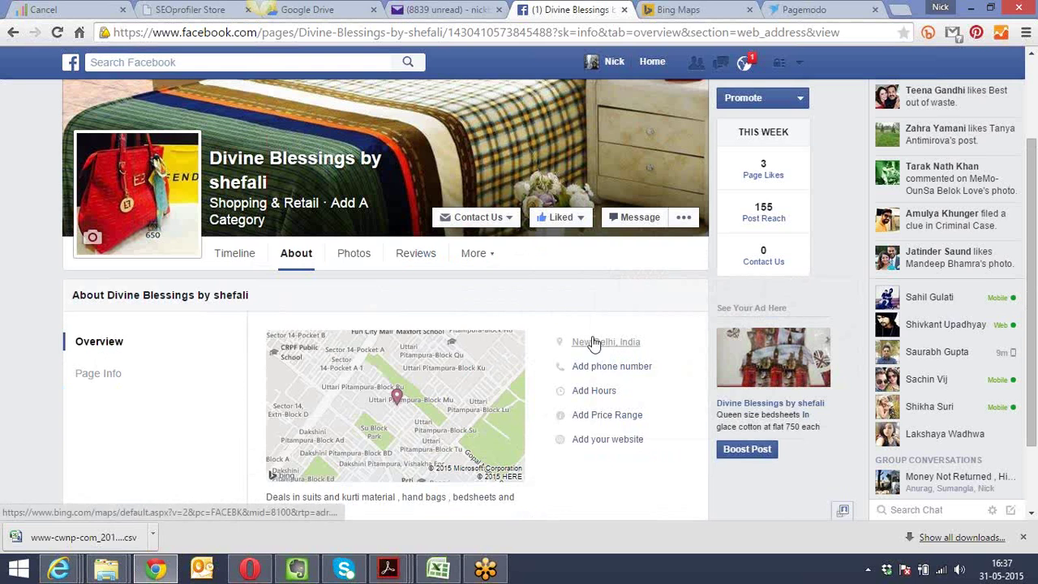
scroll(540, 311, "down", 1)
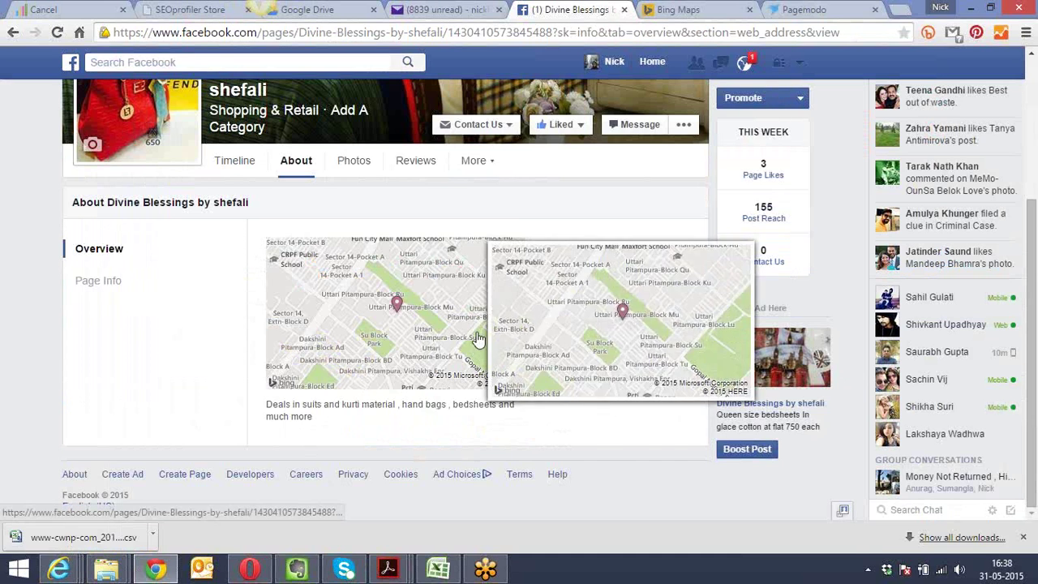
Switch to the Facebook_Marketing_Digital-Marketing-Paathshala PDF in Acrobat Reader and review the Insights slides through to the Featured Content slide
mouse_move(394, 560)
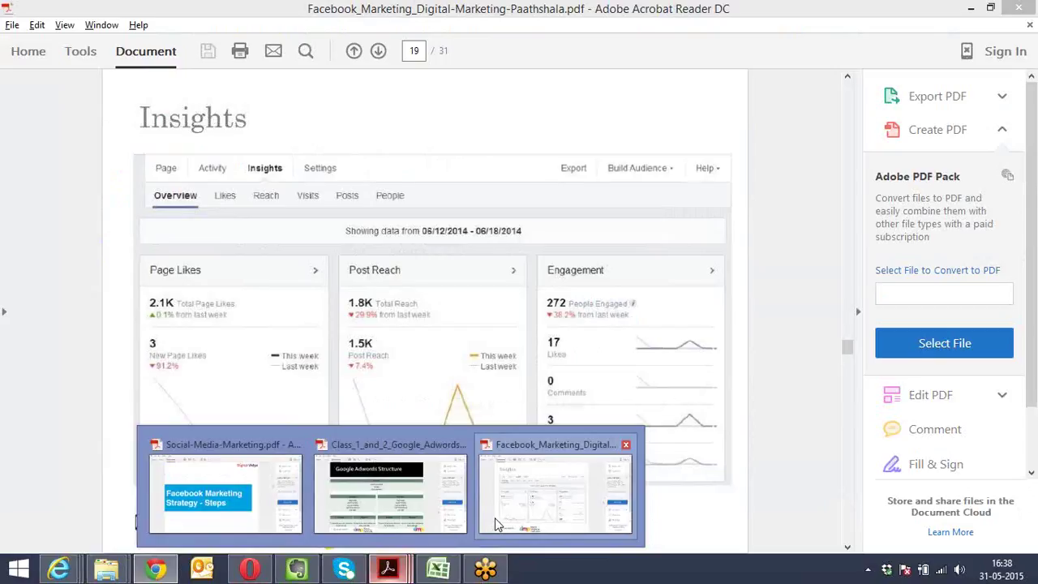
left_click(498, 525)
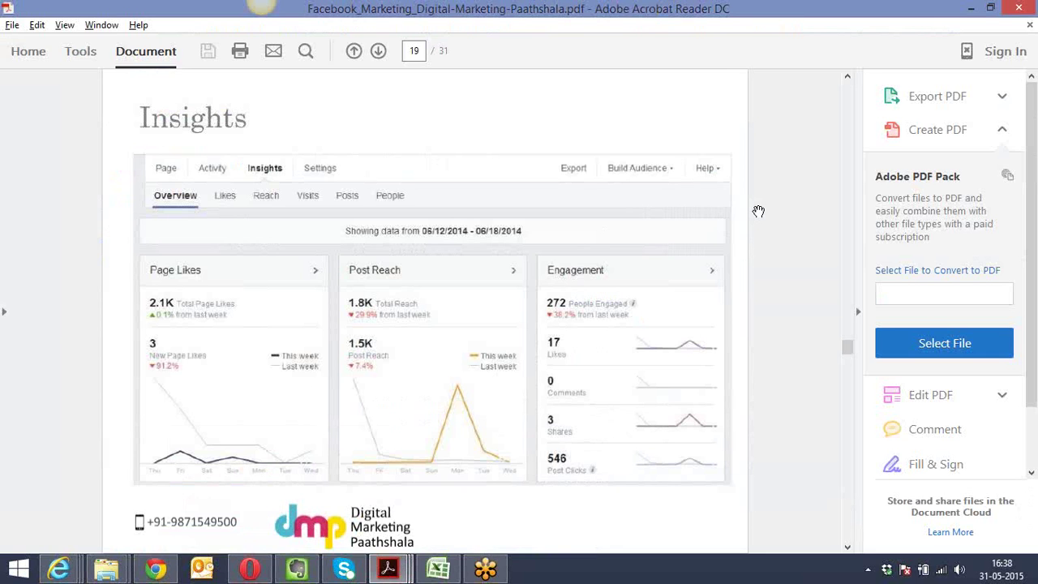
scroll(759, 211, "down", 2)
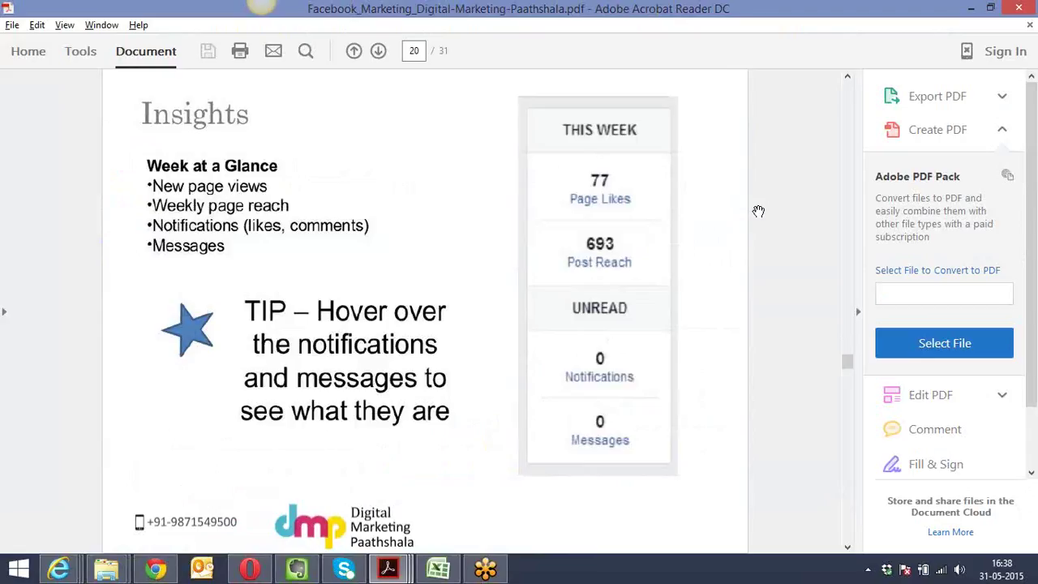
scroll(758, 211, "up", 2)
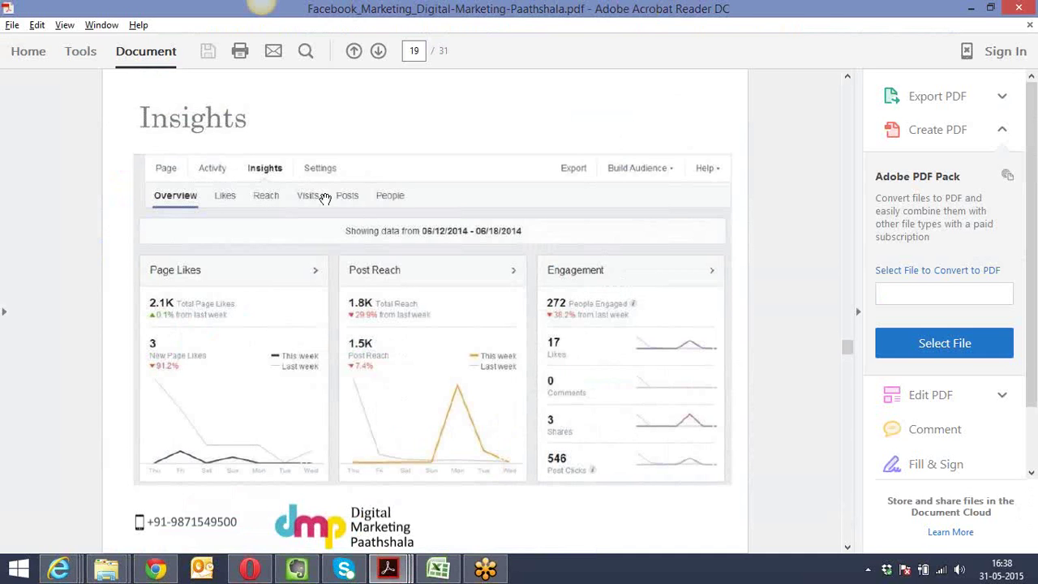
scroll(325, 198, "down", 2)
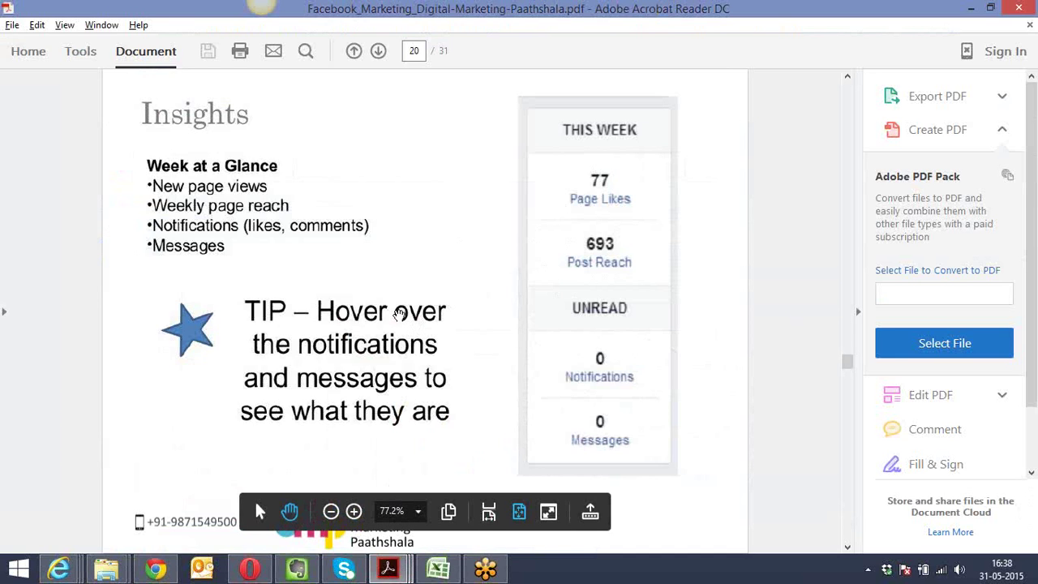
scroll(398, 314, "down", 1)
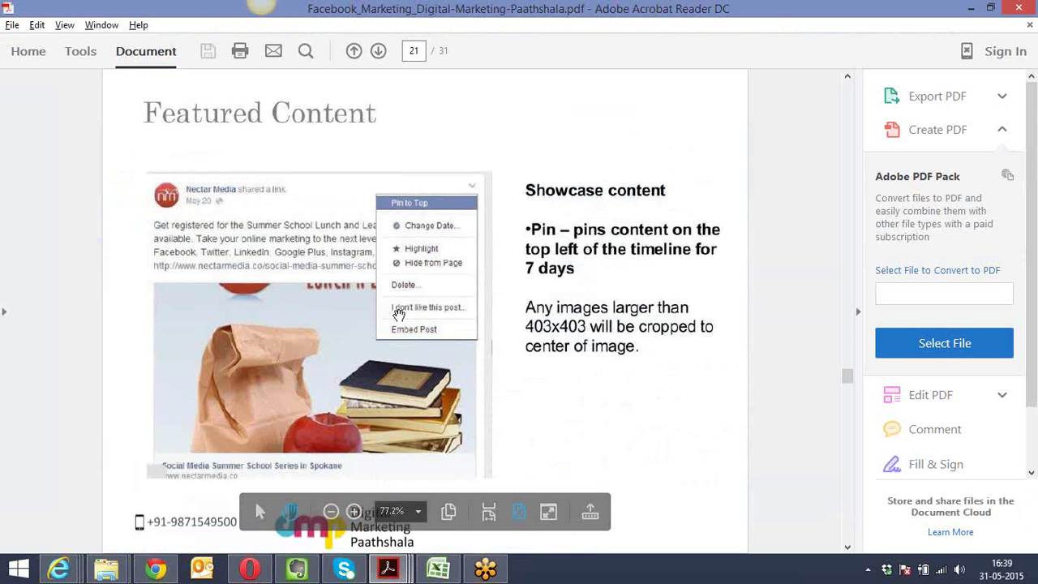
Switch to Chrome, open the page's timeline and look through its posts down to the May 27 "Combo bags" post
key("alt+Tab")
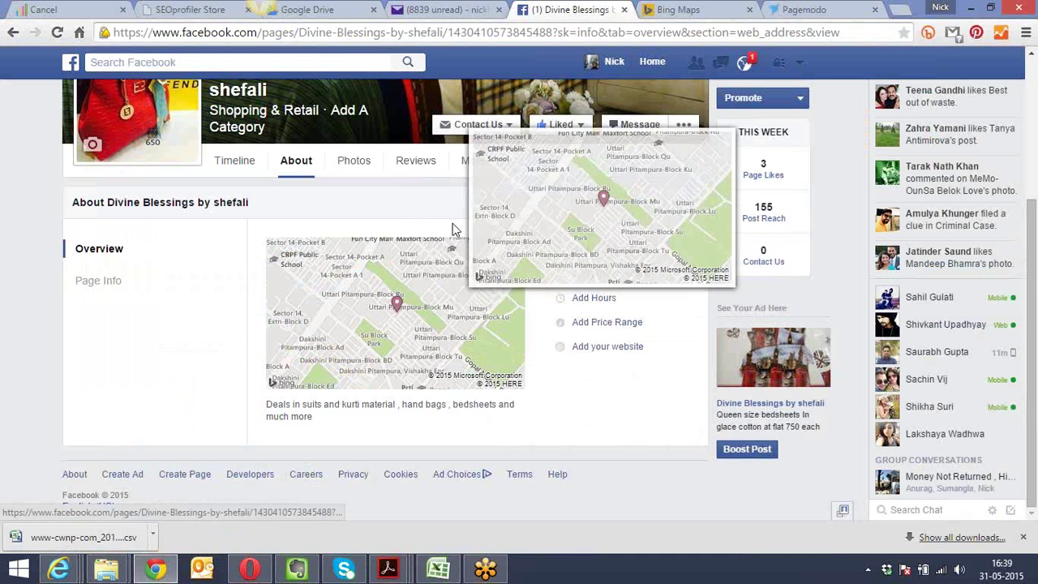
left_click(234, 161)
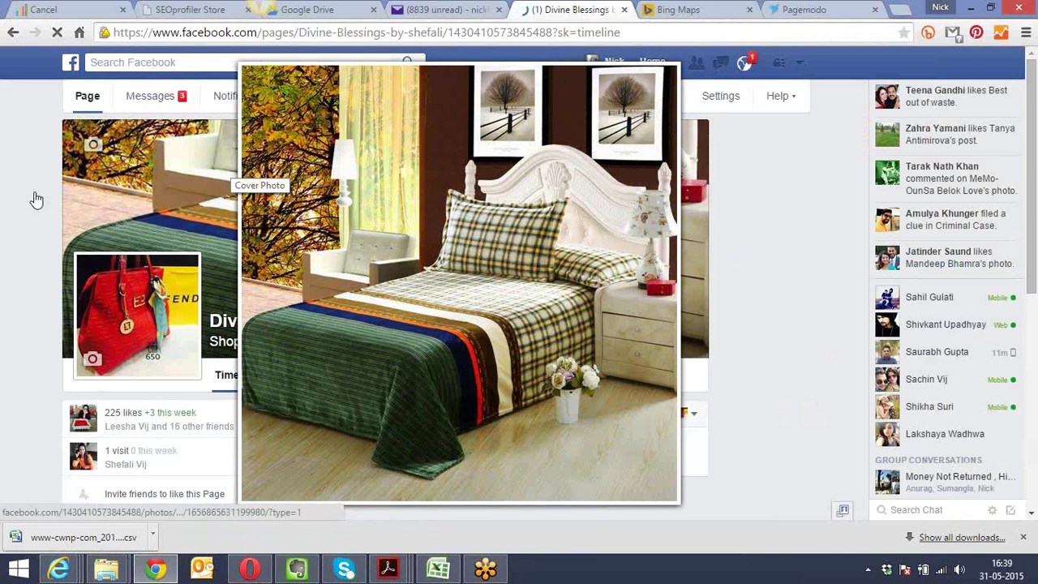
scroll(33, 201, "down", 3)
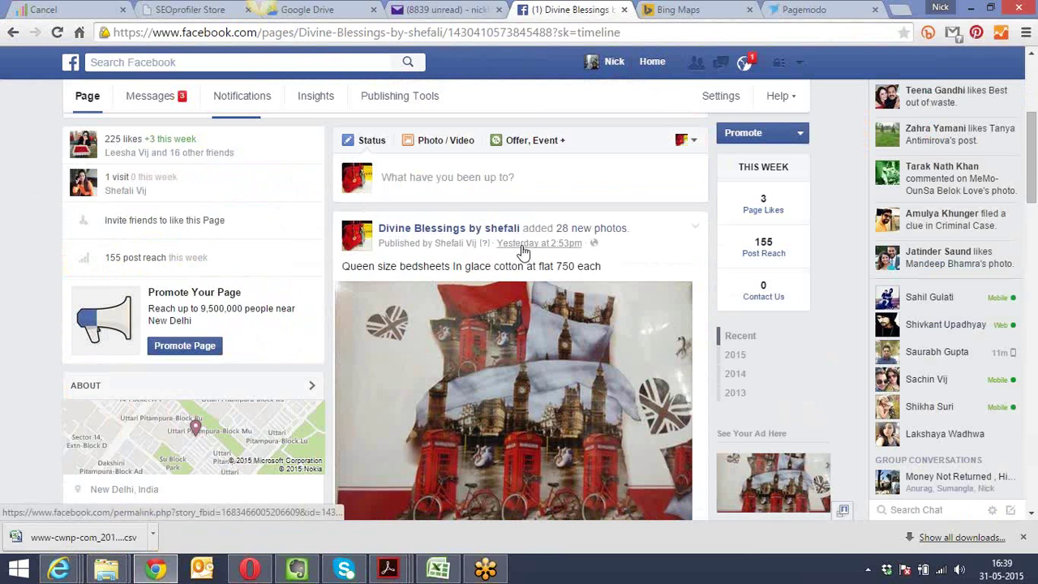
scroll(503, 259, "down", 8)
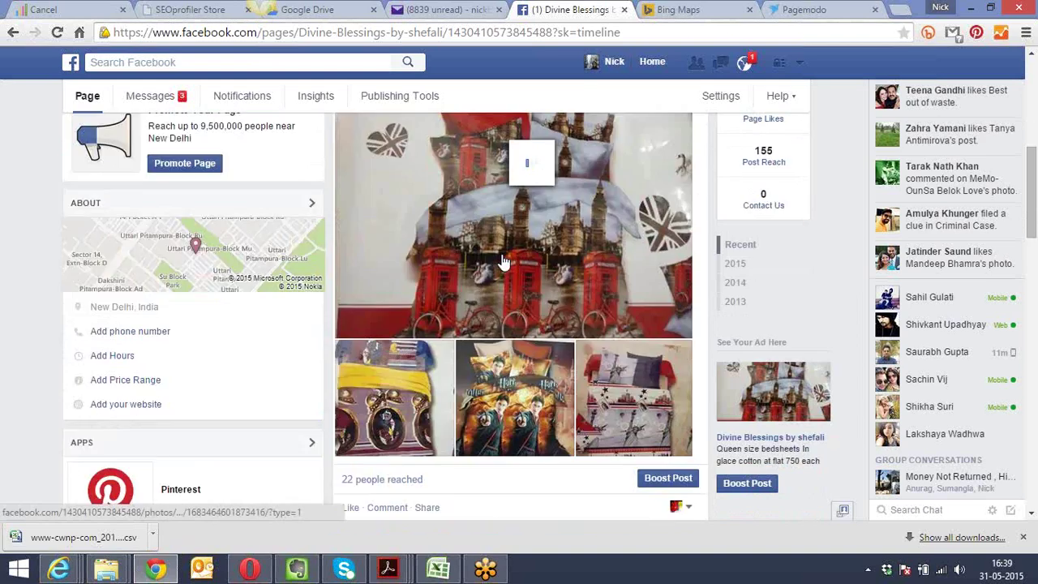
scroll(503, 260, "down", 15)
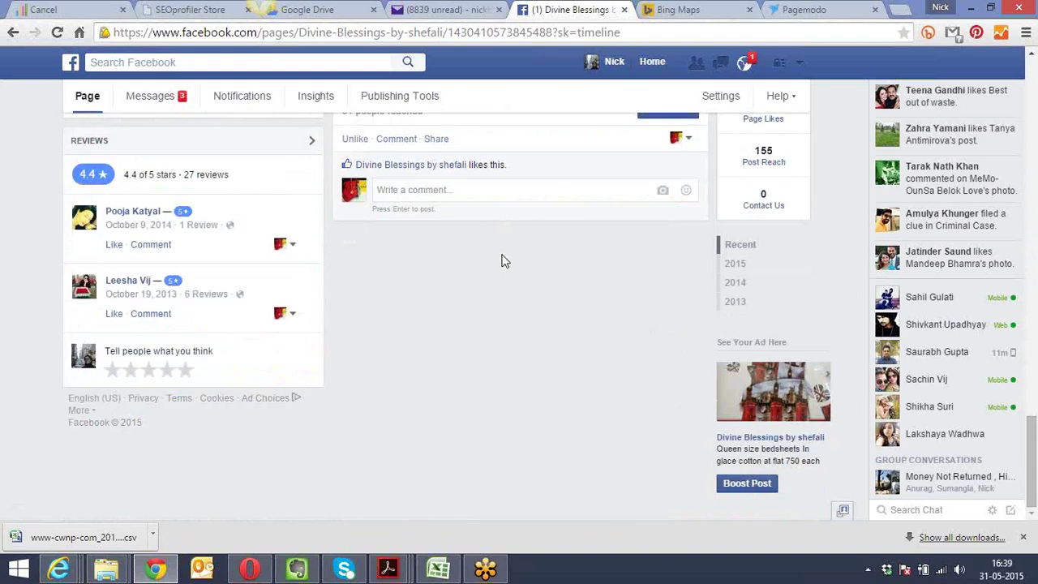
scroll(503, 260, "down", 2)
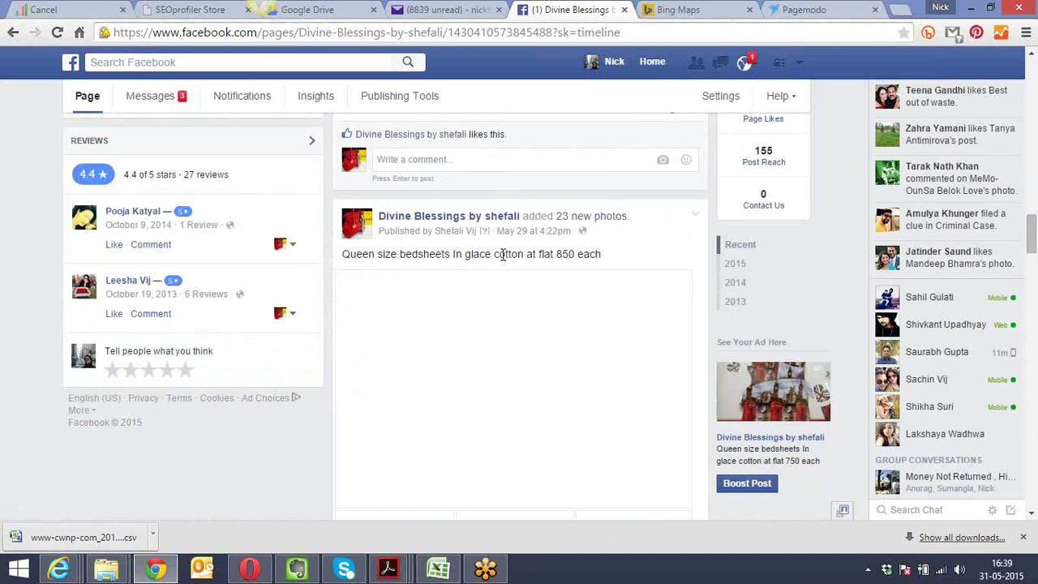
scroll(503, 261, "up", 1)
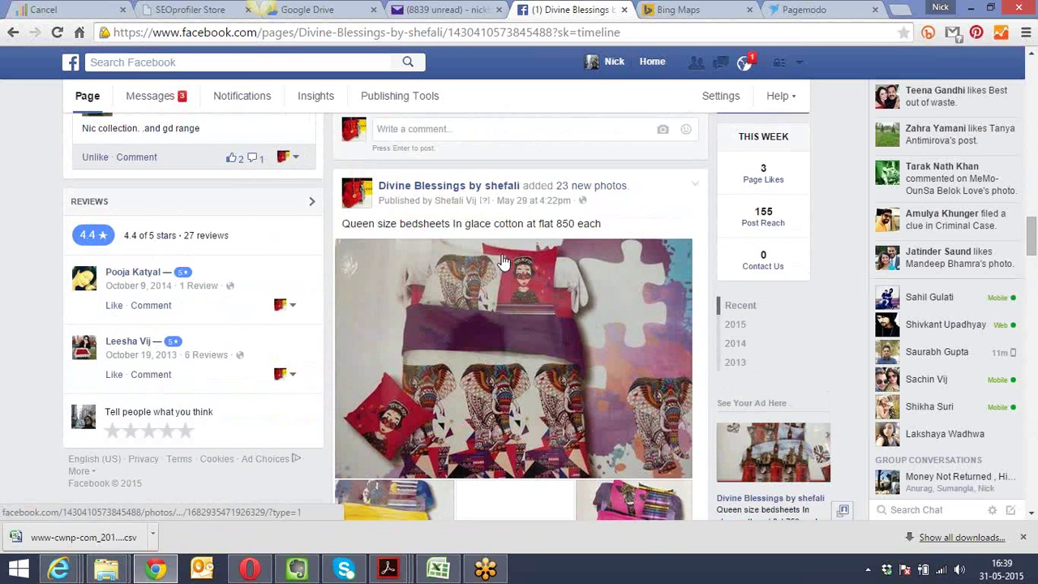
scroll(503, 261, "down", 2)
scroll(503, 259, "down", 10)
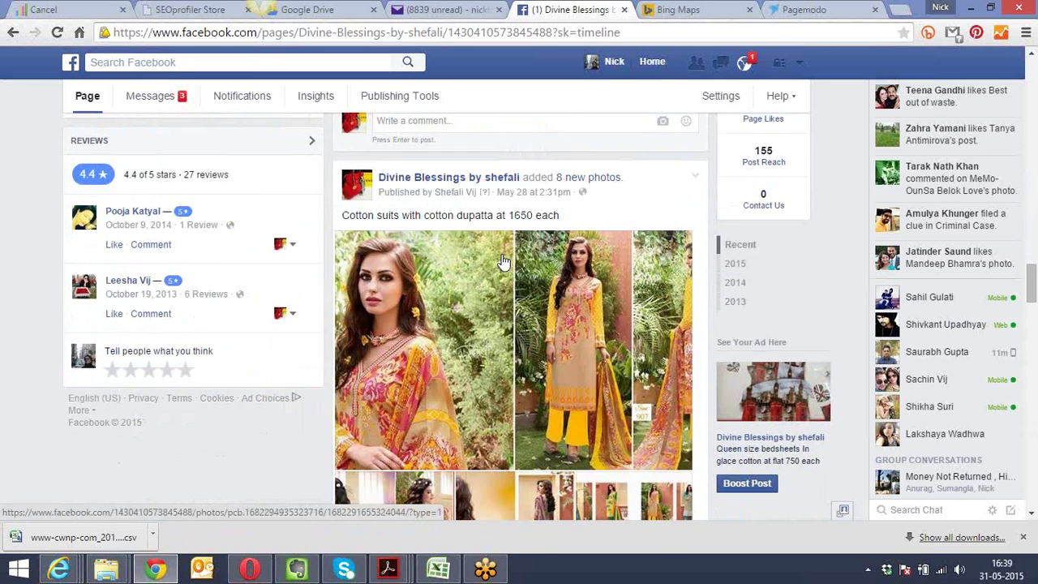
scroll(503, 255, "down", 2)
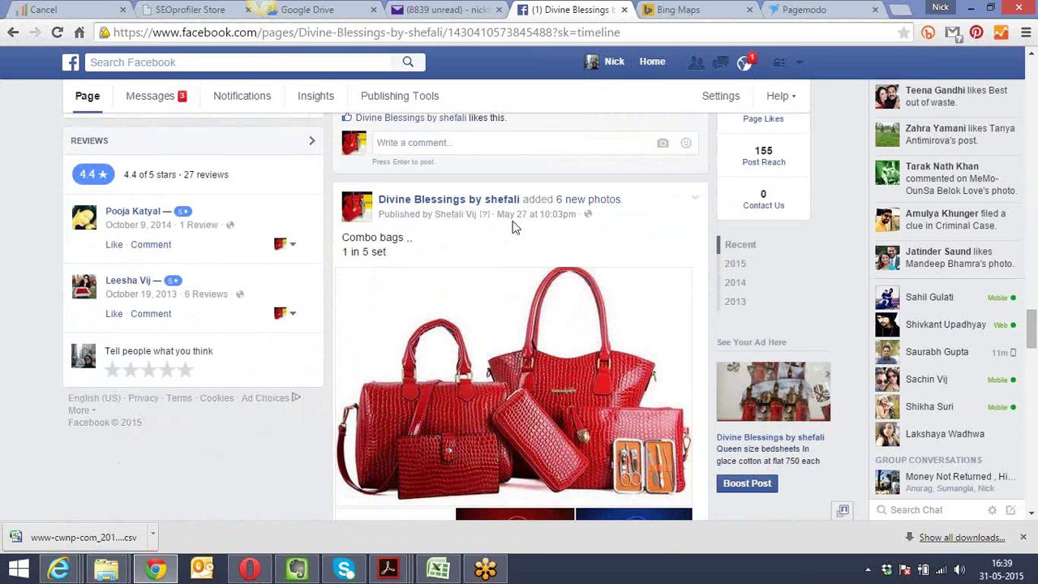
Examine the options of the "Combo bags" post and the reach of the cotton suits post above it
left_click(694, 200)
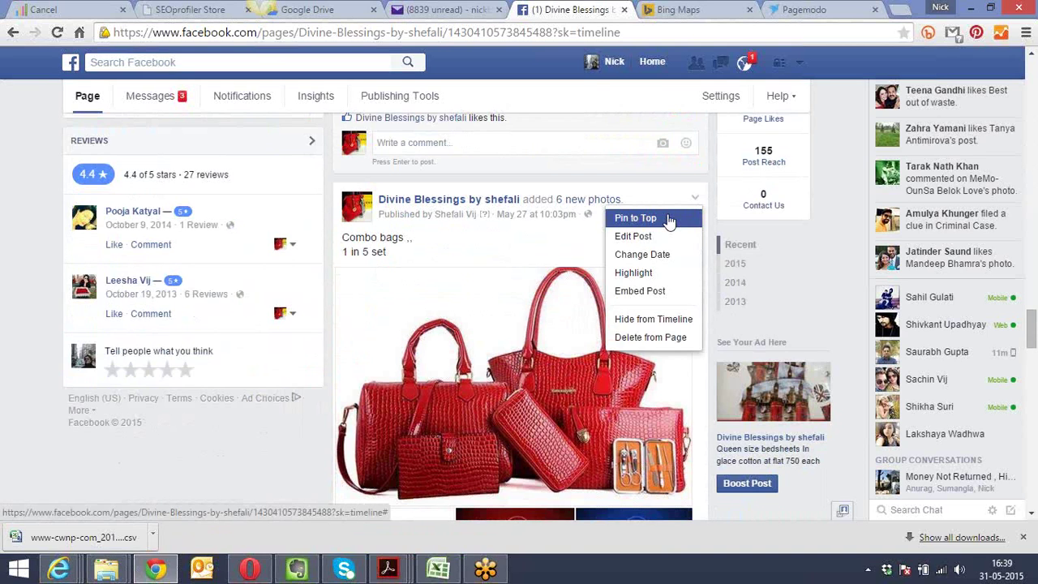
left_click(613, 177)
scroll(610, 171, "up", 3)
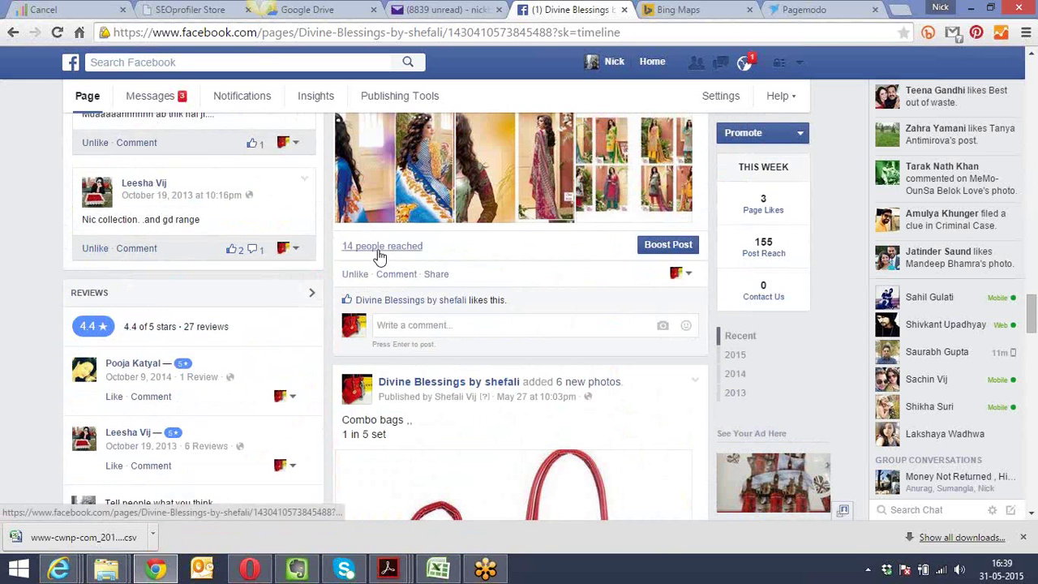
scroll(466, 268, "down", 1)
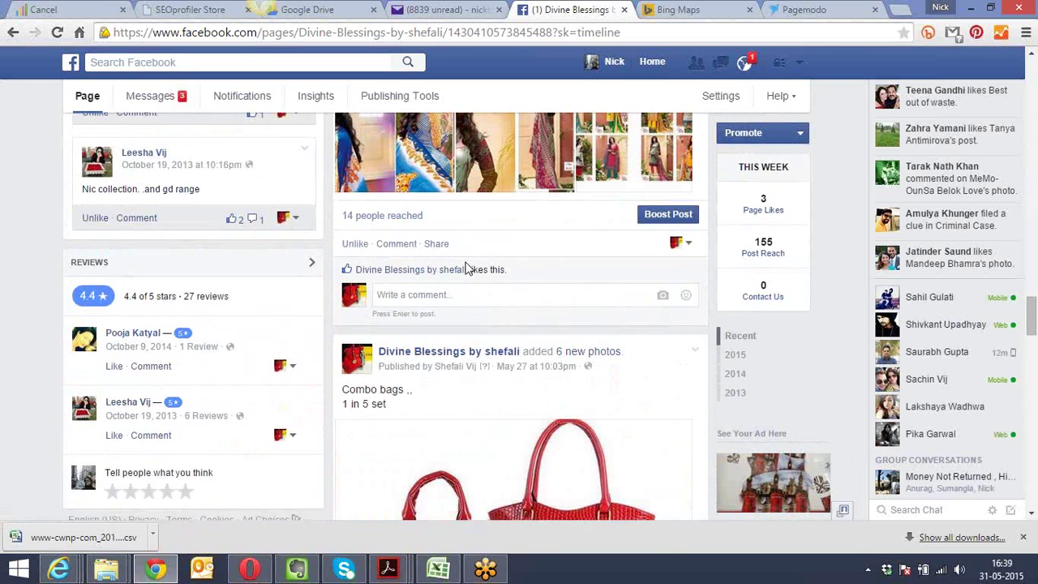
scroll(467, 263, "up", 3)
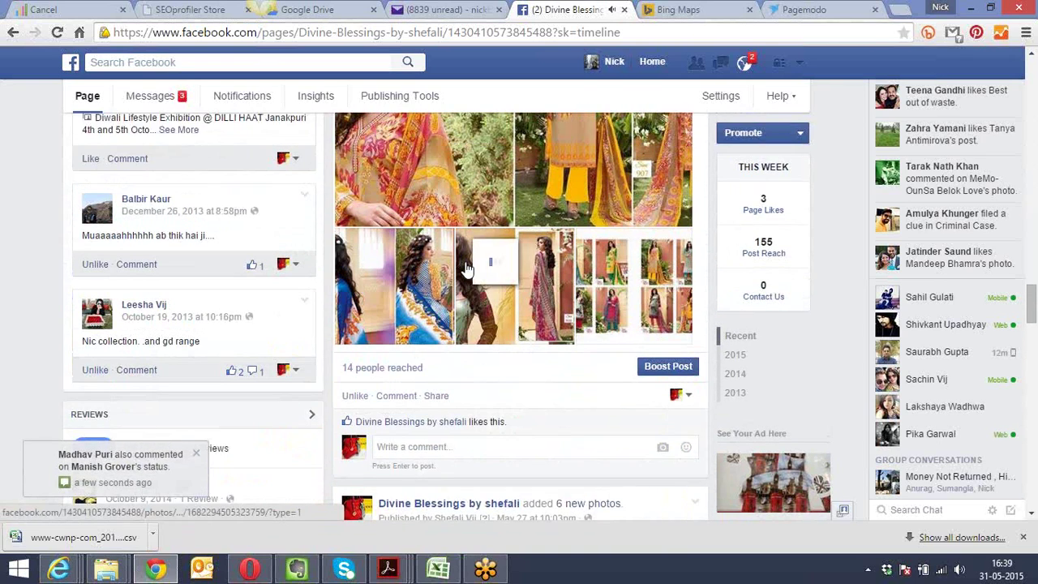
scroll(468, 267, "down", 3)
scroll(467, 268, "down", 2)
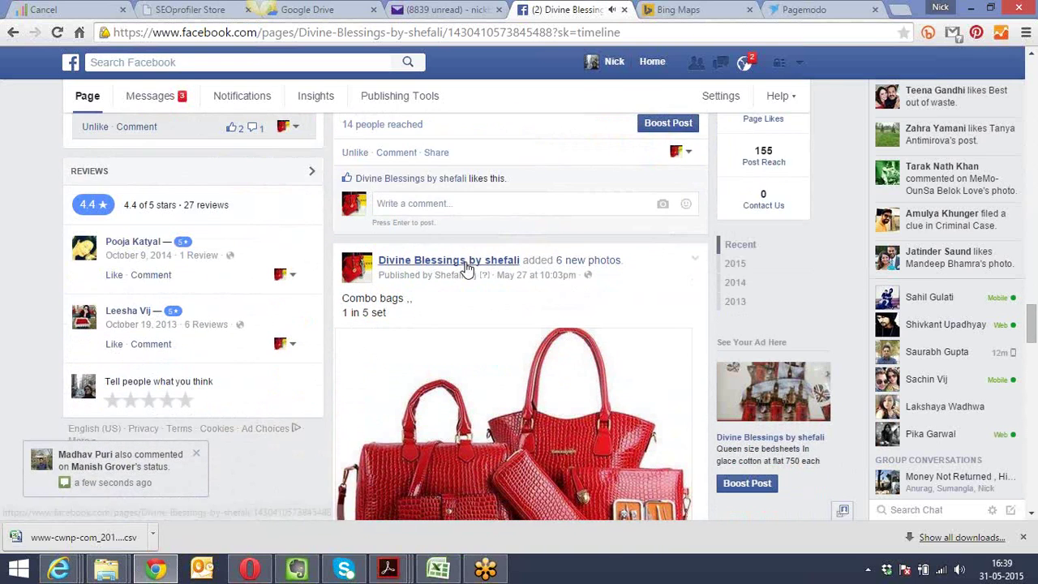
mouse_move(467, 268)
scroll(467, 268, "down", 1)
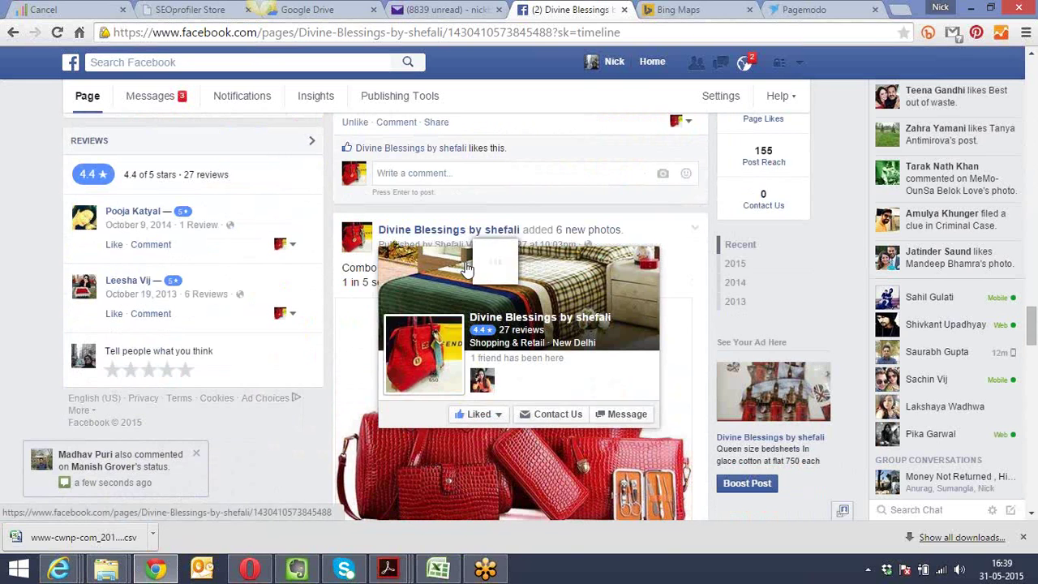
Recheck the Featured Content slide in Acrobat Reader and pin the "Combo bags" post to the top of the page's timeline
left_click(695, 230)
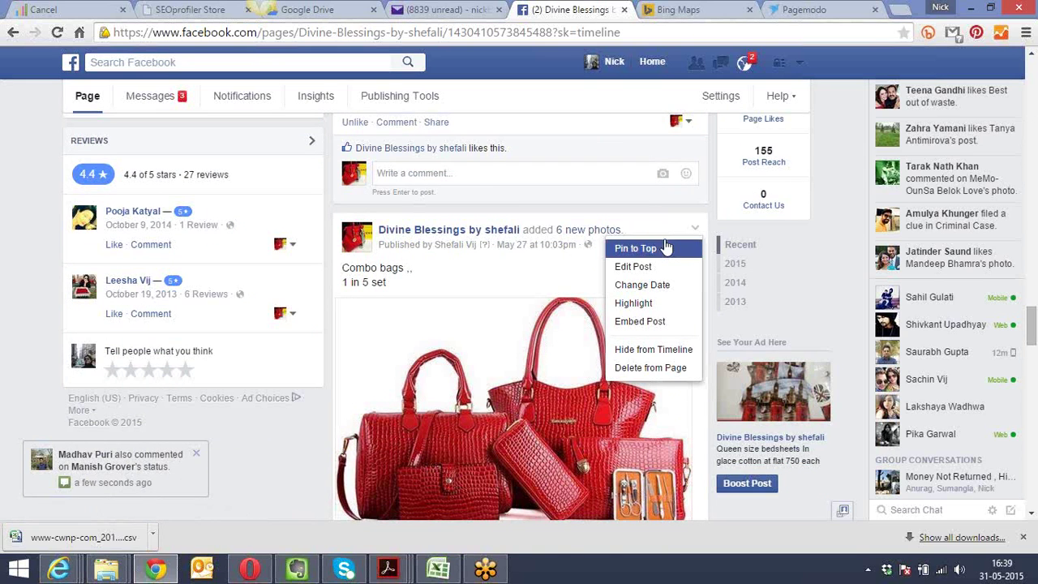
key("alt+Tab")
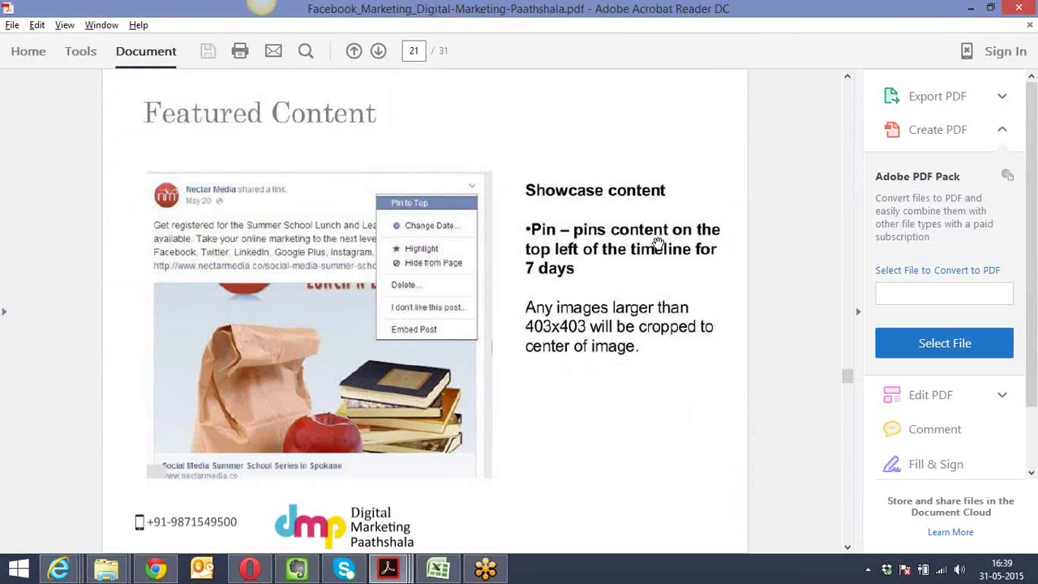
key("alt+Tab")
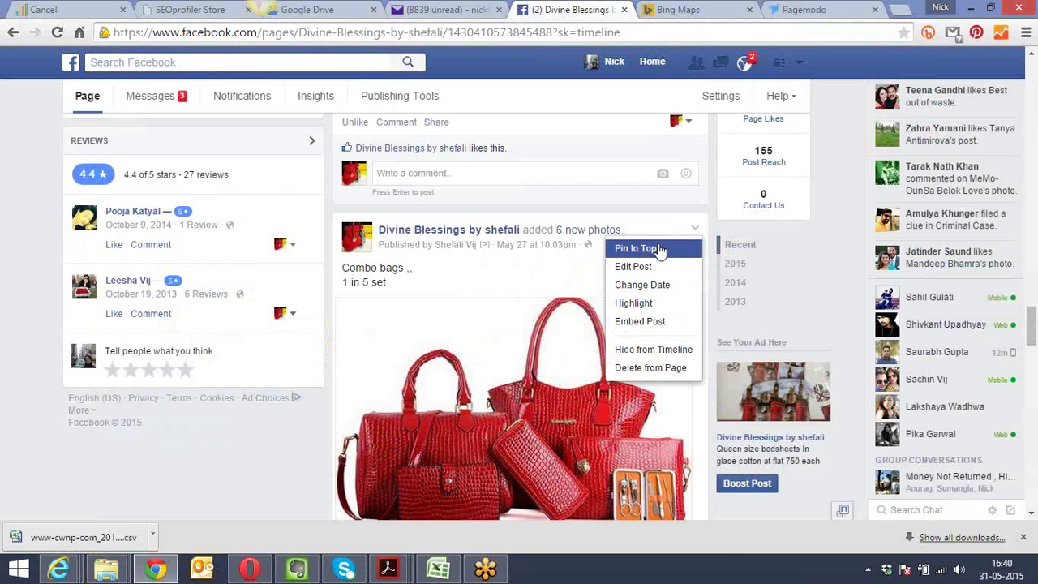
left_click(660, 250)
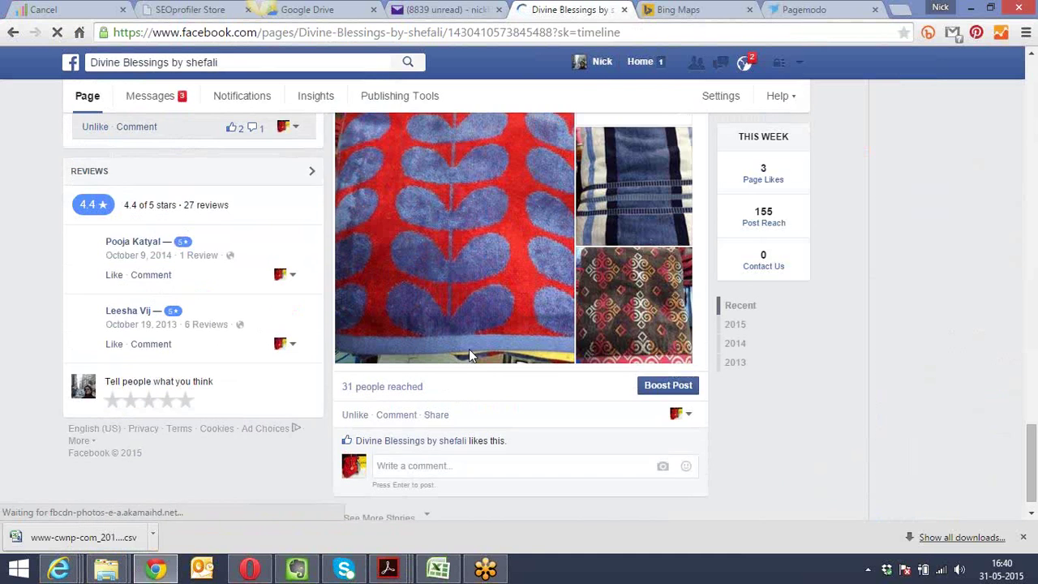
scroll(471, 356, "up", 15)
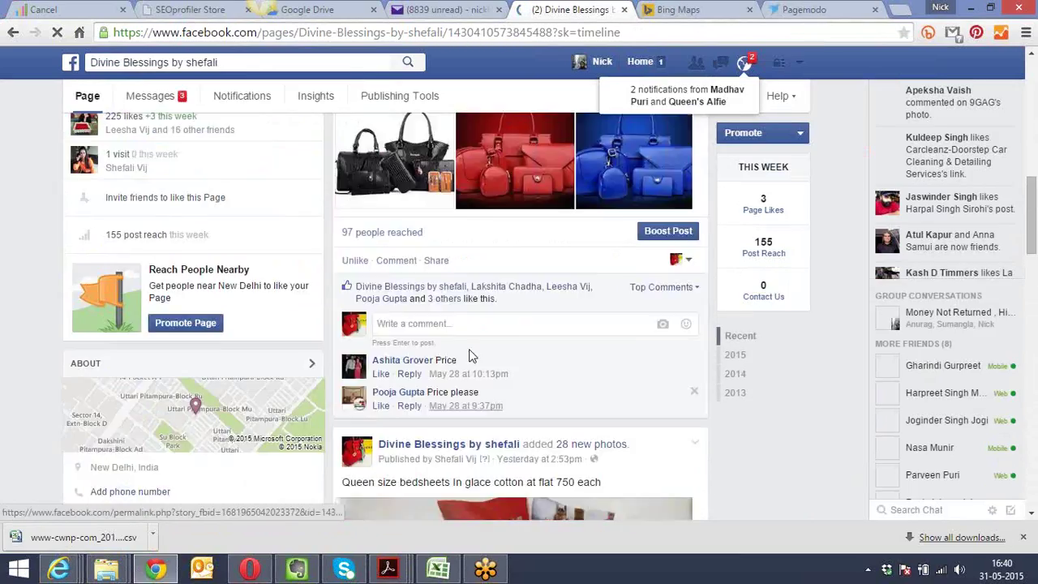
Check the pinned "Combo bags" post at the head of the timeline and view its available options
scroll(468, 349, "up", 5)
scroll(469, 349, "down", 4)
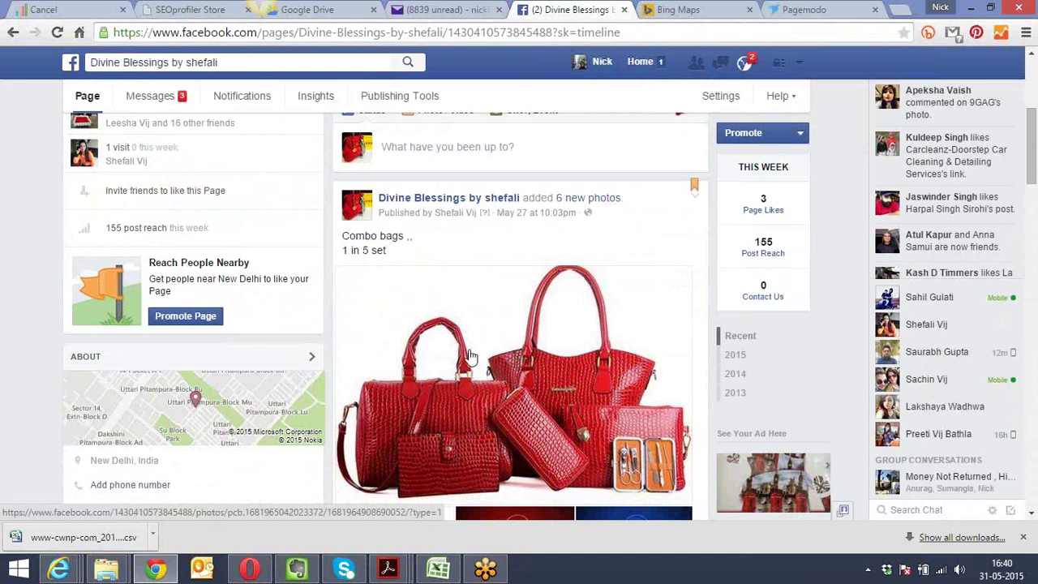
left_click(694, 197)
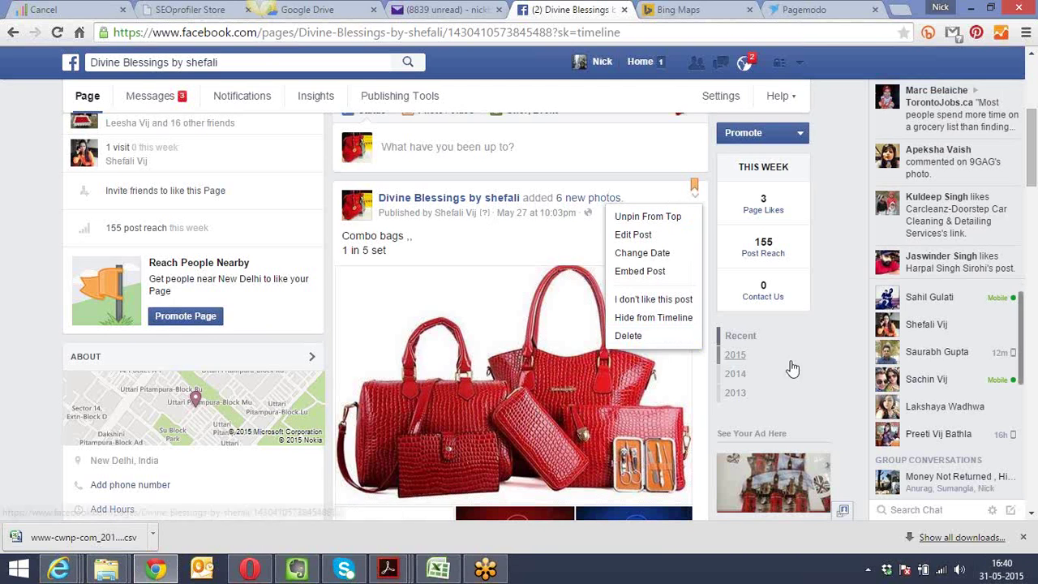
left_click(625, 182)
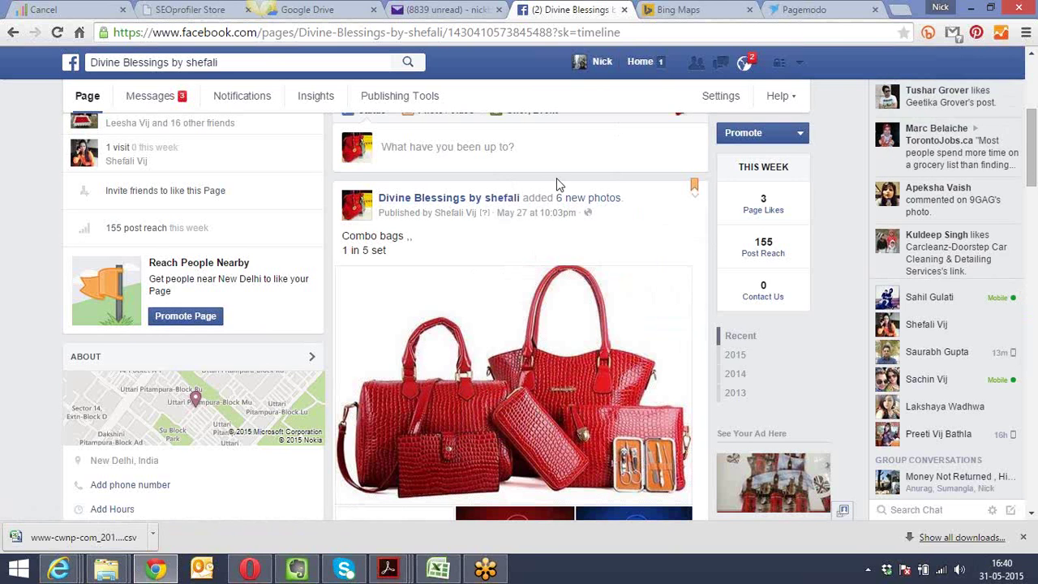
Compare the pinned post with the bedsheets post below it and review the page header down to the status composer
scroll(557, 185, "down", 5)
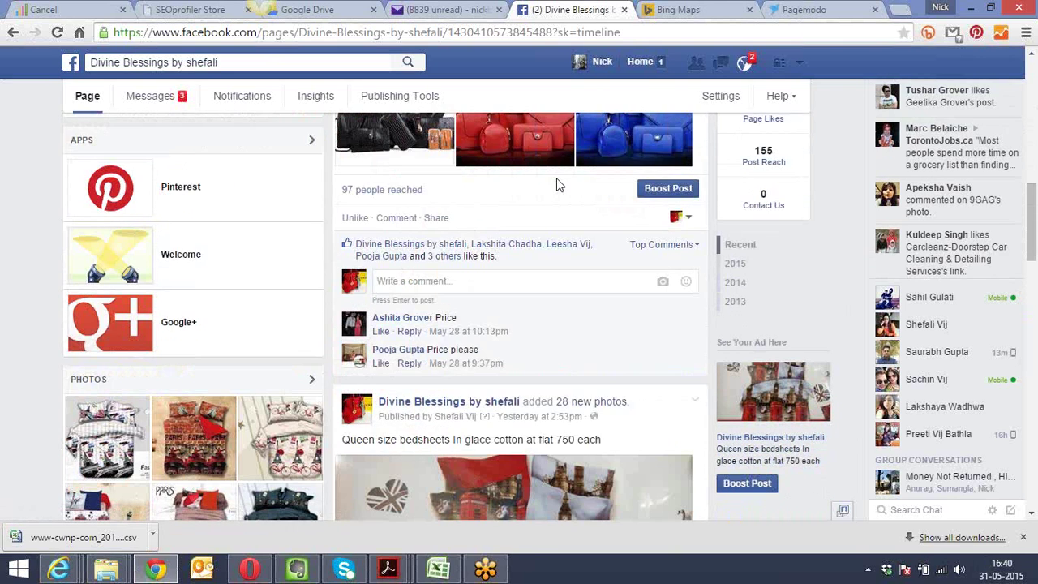
scroll(556, 185, "down", 2)
scroll(557, 184, "up", 1)
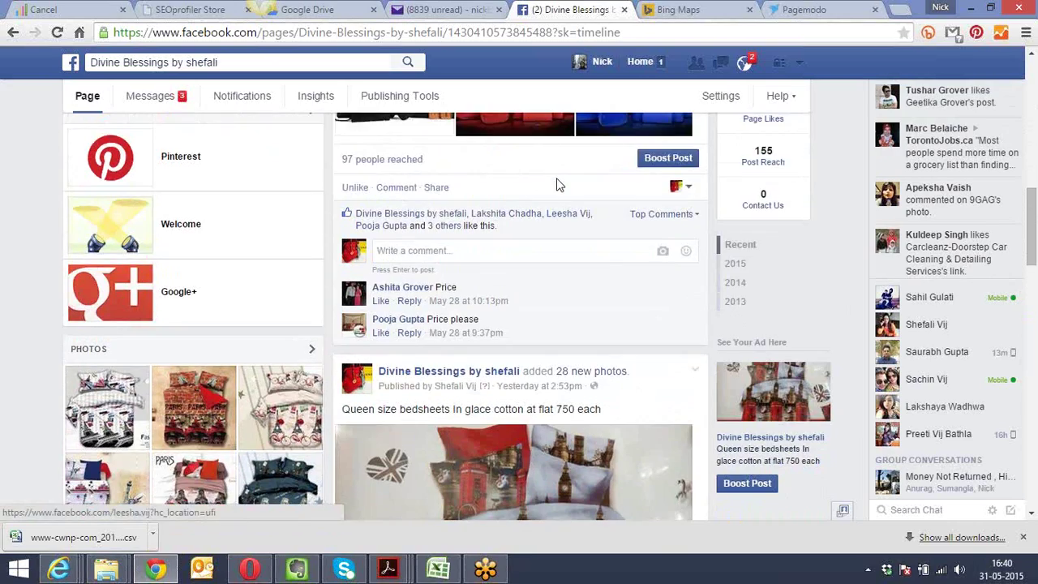
scroll(556, 185, "up", 10)
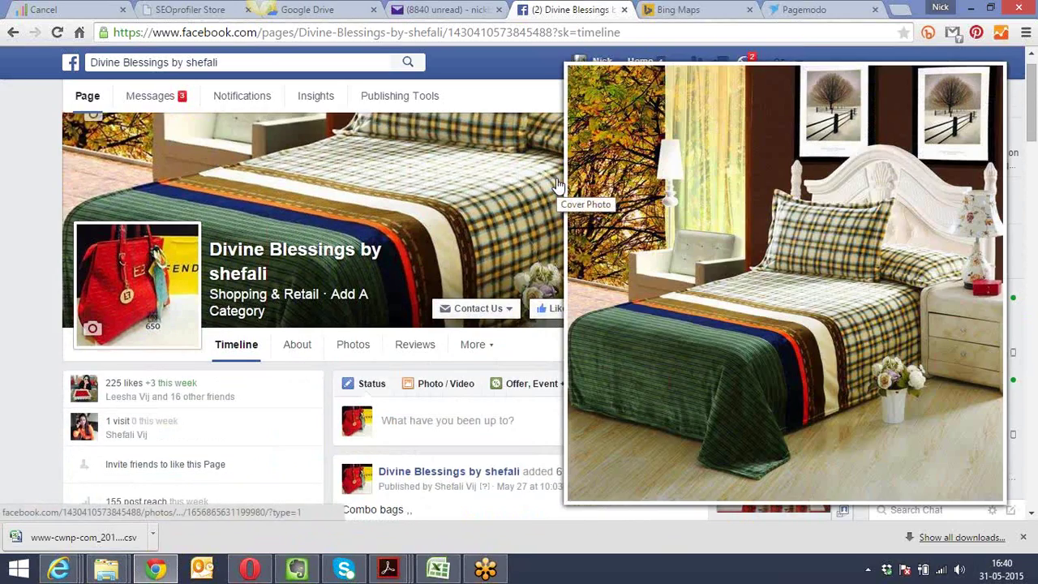
scroll(556, 182, "down", 1)
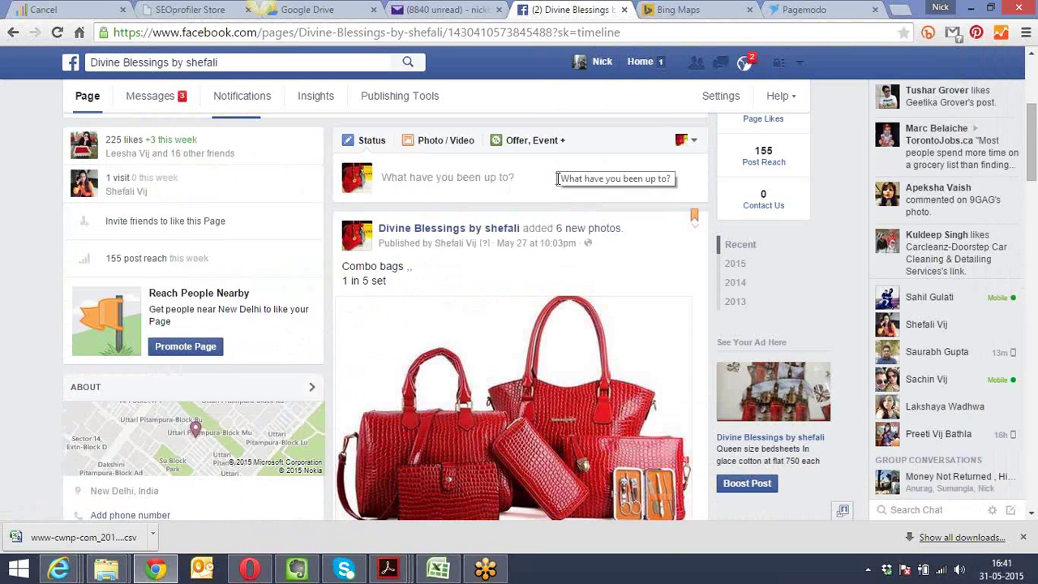
Re-examine the unpin option of the "Combo bags" post and its position between the status composer and the bedsheets post
left_click(694, 229)
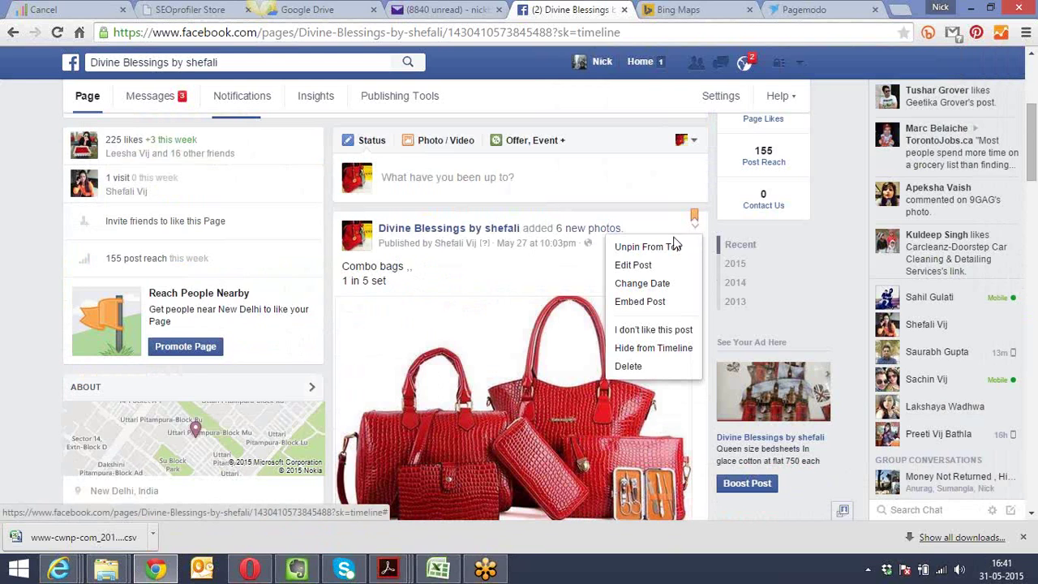
left_click_drag(560, 340, 490, 243)
left_click(489, 179)
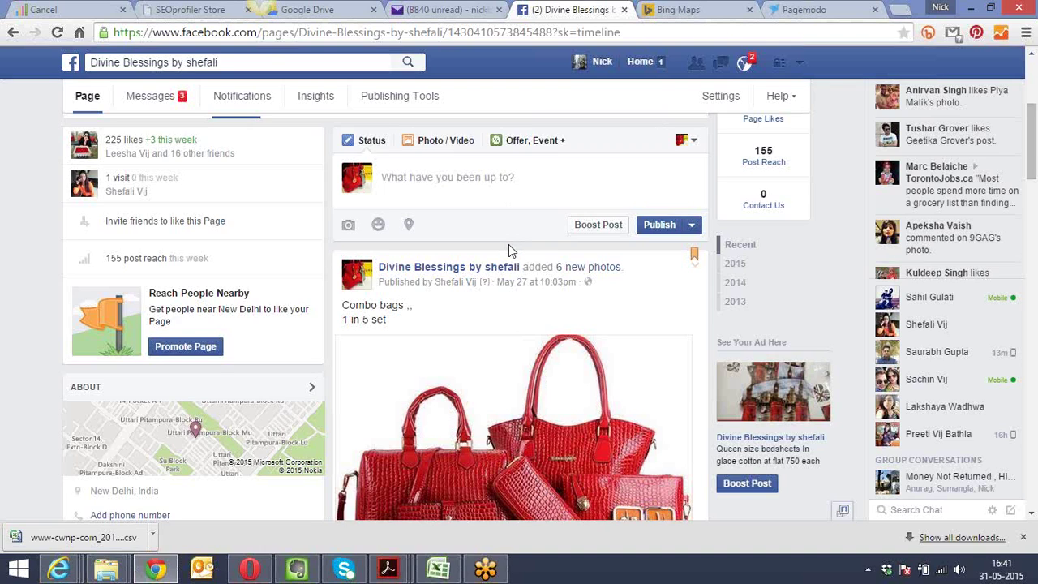
scroll(508, 244, "down", 5)
scroll(509, 252, "down", 3)
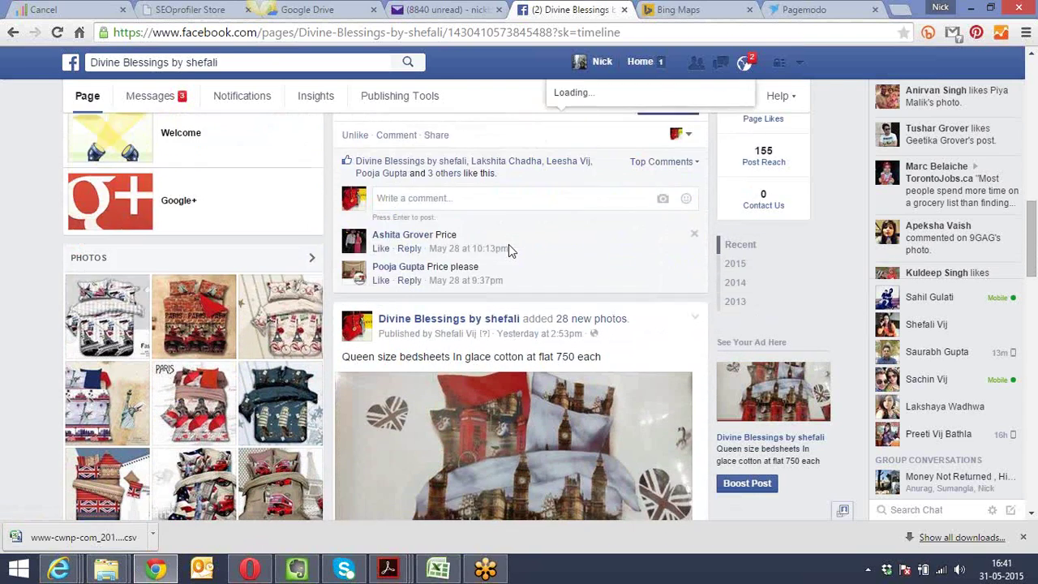
scroll(509, 244, "down", 1)
scroll(509, 245, "up", 2)
scroll(508, 244, "up", 8)
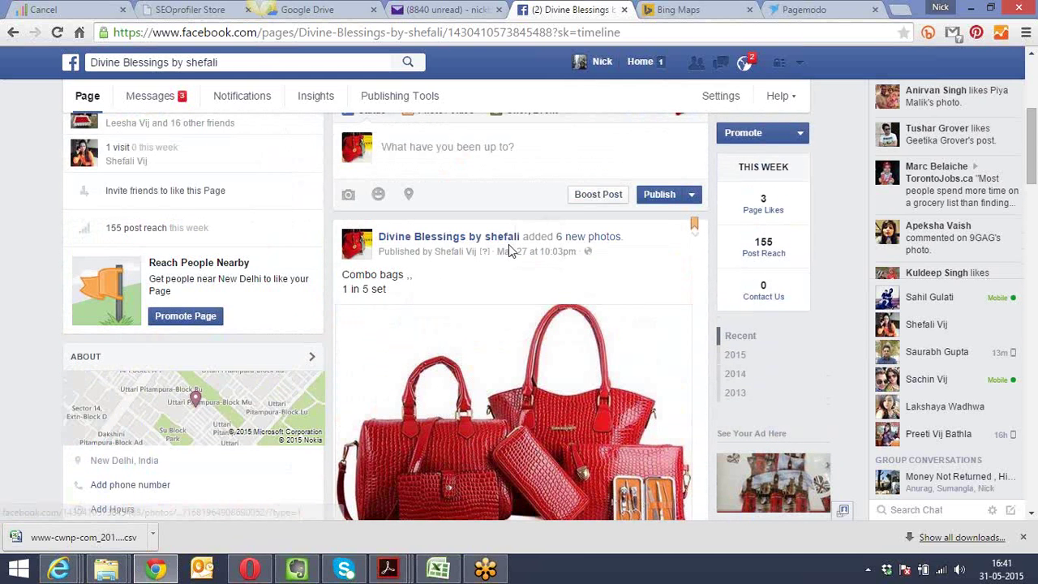
left_click(695, 232)
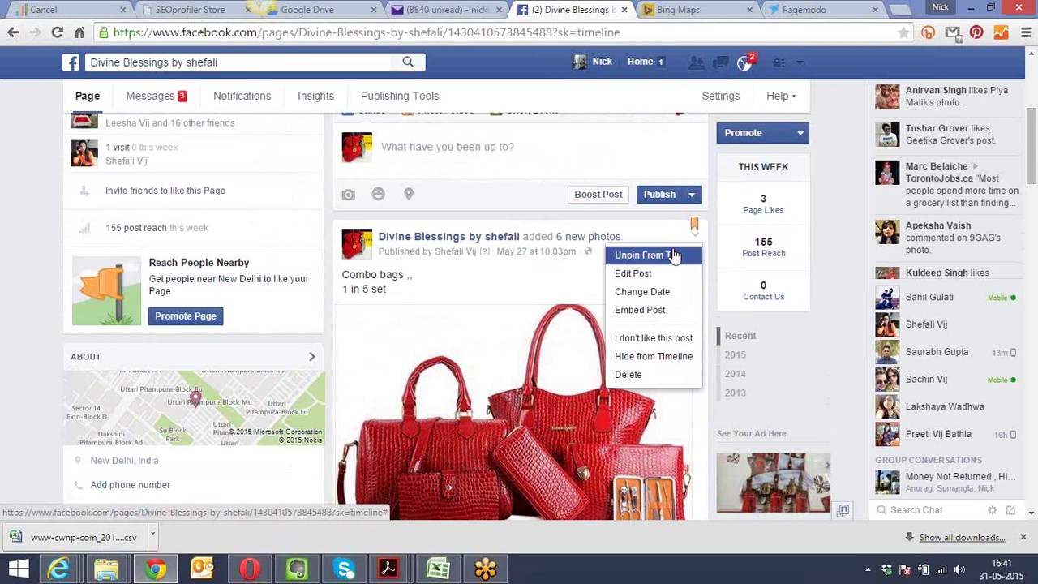
Switch to Acrobat Reader, review the Featured Content slides on pinning and milestones, and return to the business page in Chrome
key("alt+Tab")
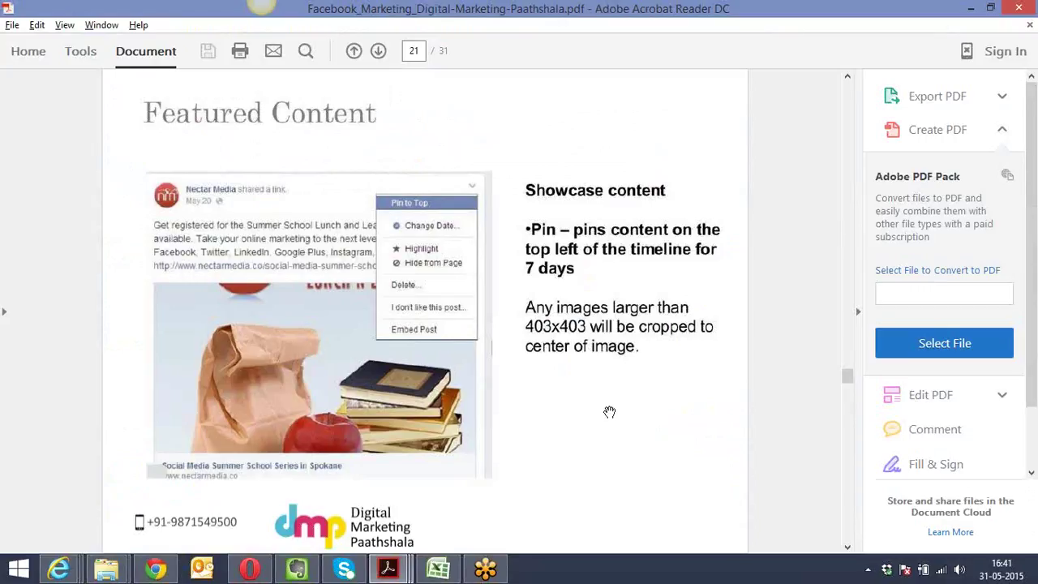
scroll(609, 412, "down", 1)
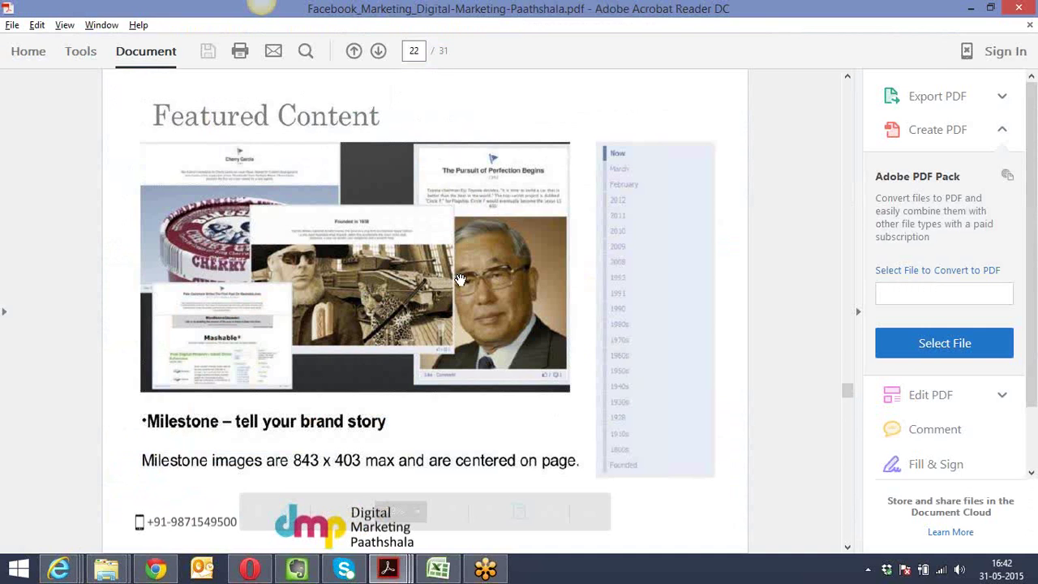
key("alt+Tab")
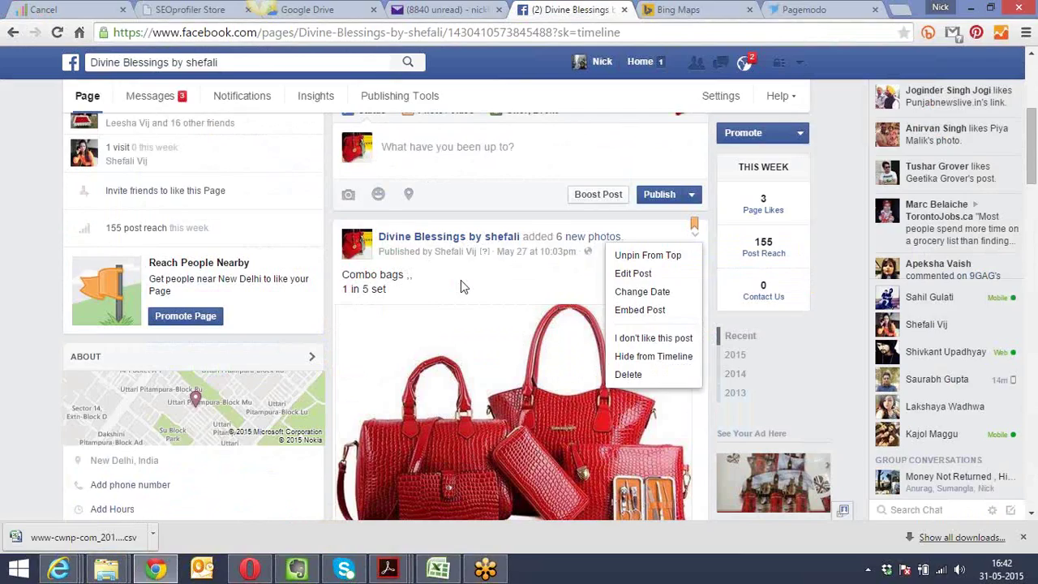
Examine the alternative publishing options of the page's status composer
left_click(3, 265)
scroll(3, 264, "up", 1)
scroll(3, 265, "up", 2)
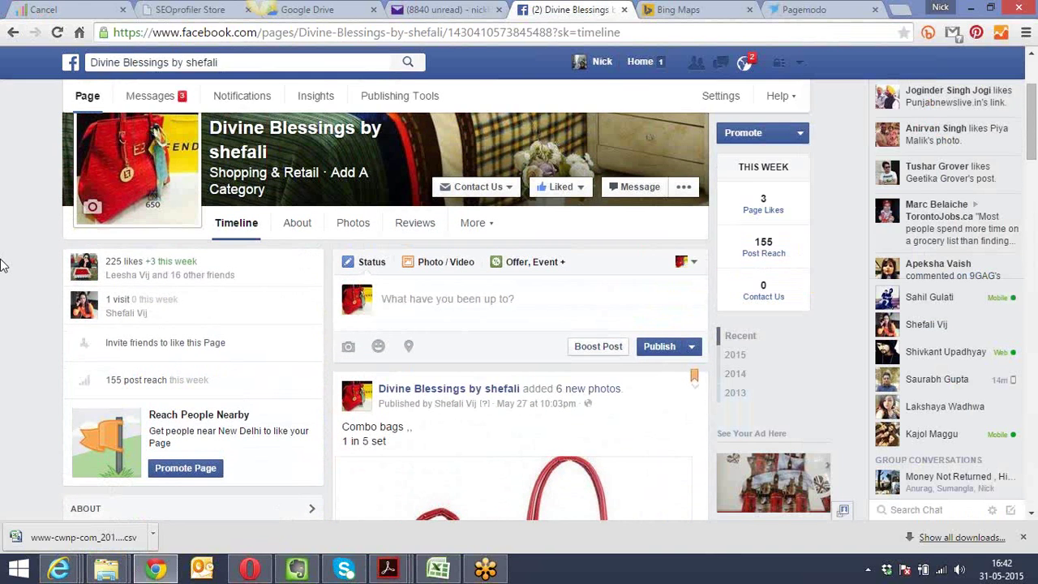
left_click(427, 298)
left_click(694, 351)
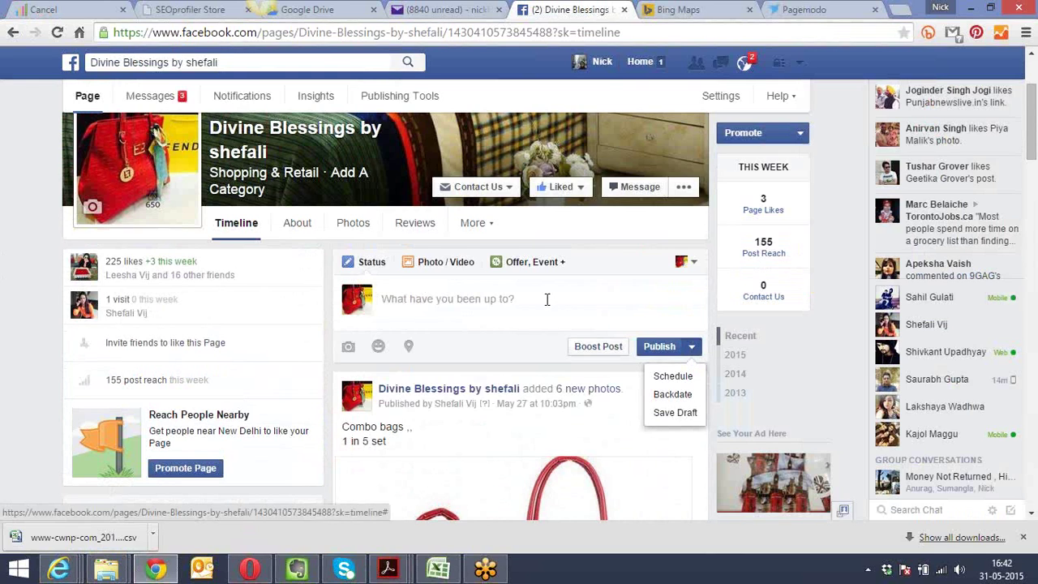
Write the status text "#Divine Blessings Wishes Happy Rakshabandhan to all its Fans :)" without publishing it
left_click(517, 298)
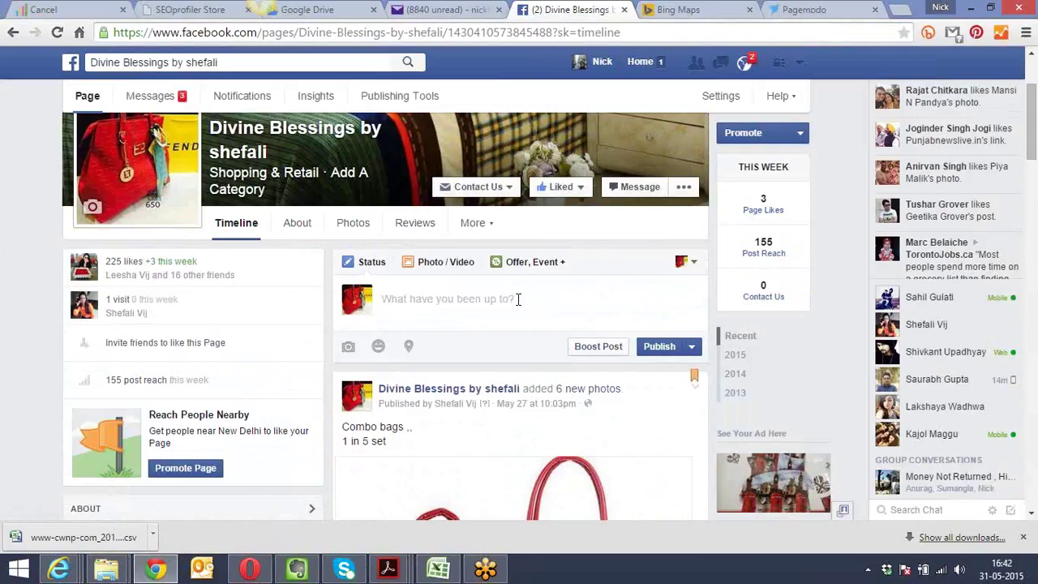
type("#a")
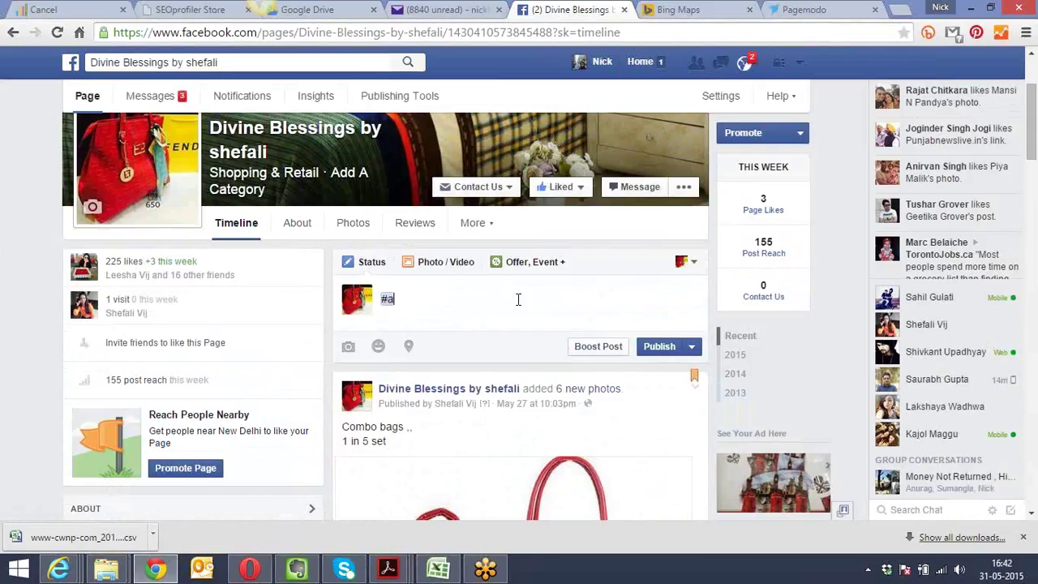
type("bag")
key("BackSpace")
key("BackSpace")
key("BackSpace")
type("Divine Bless")
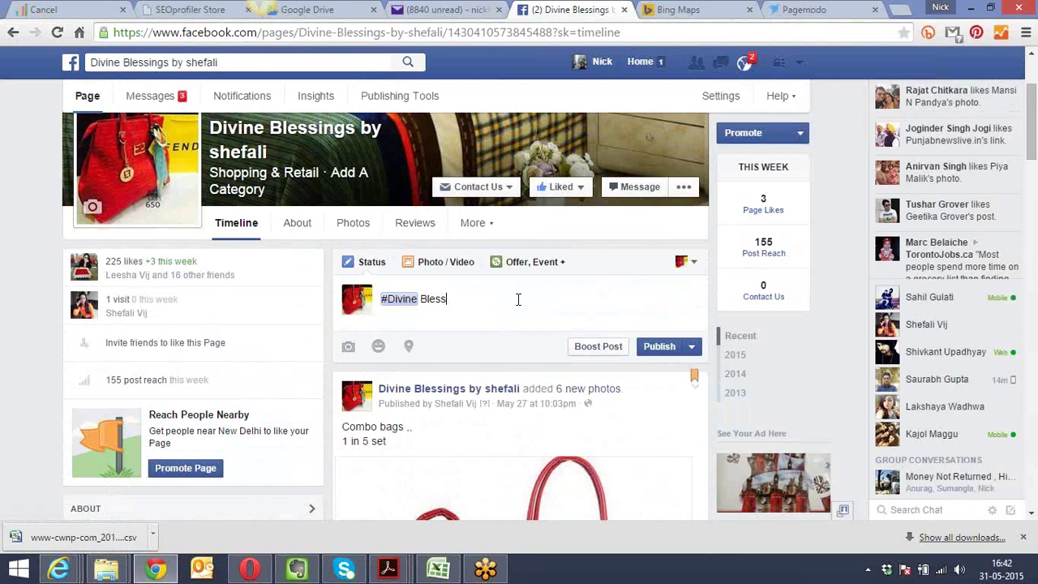
type("ings Wishes Happy Raksha")
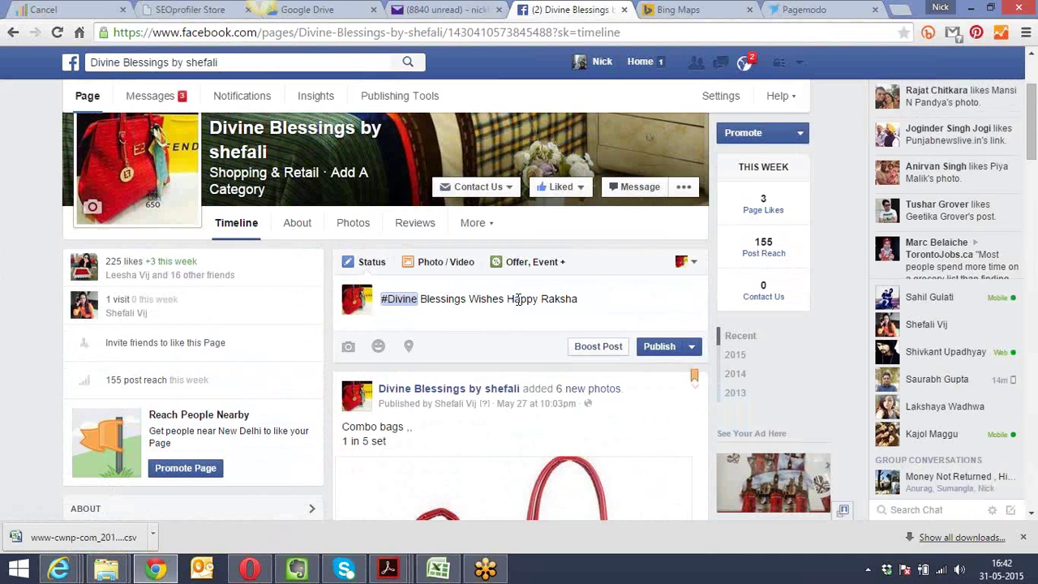
type("bandhan to all its Fans :)")
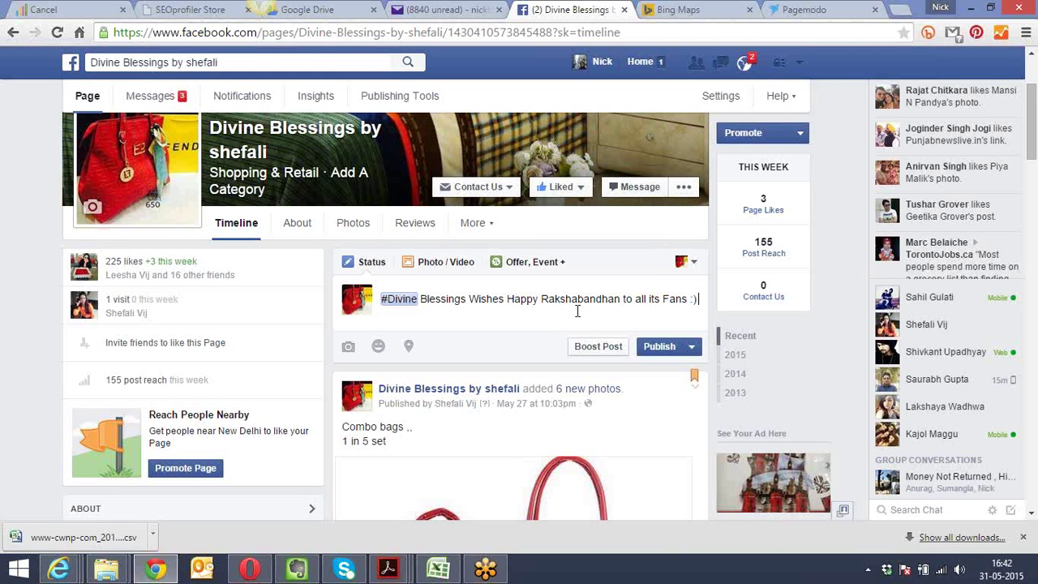
left_click(692, 349)
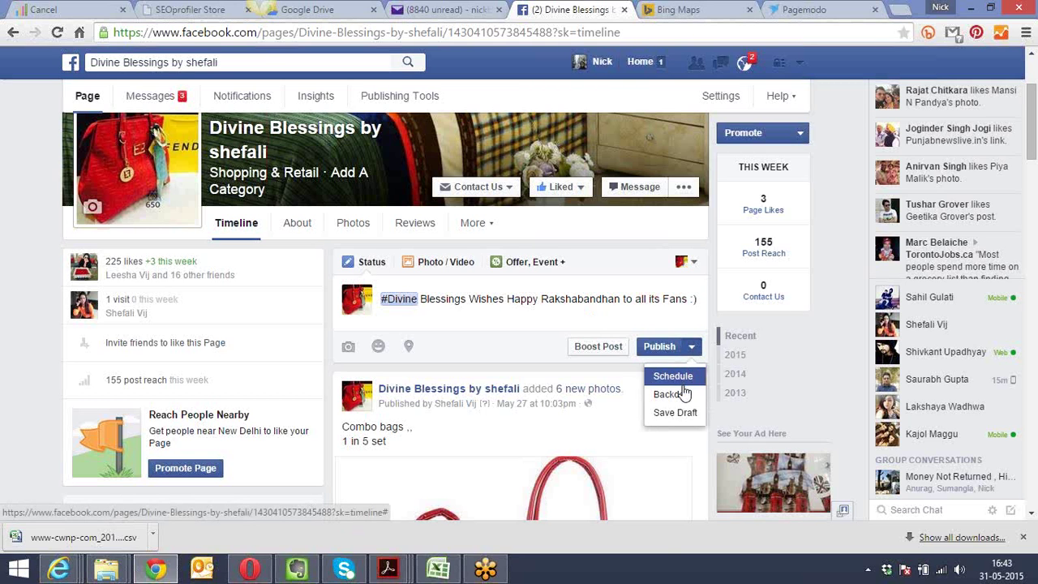
left_click(673, 376)
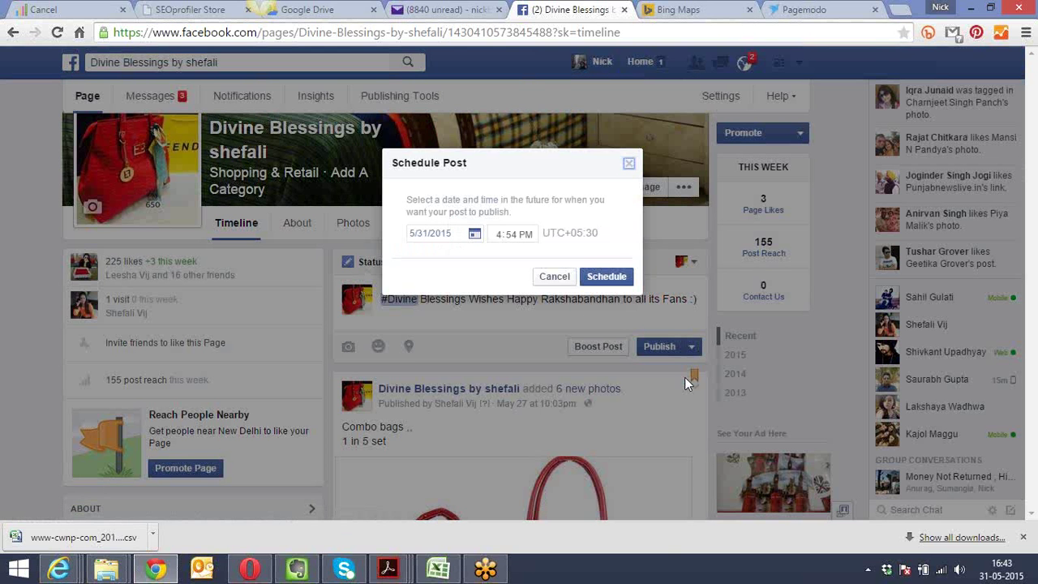
left_click(475, 235)
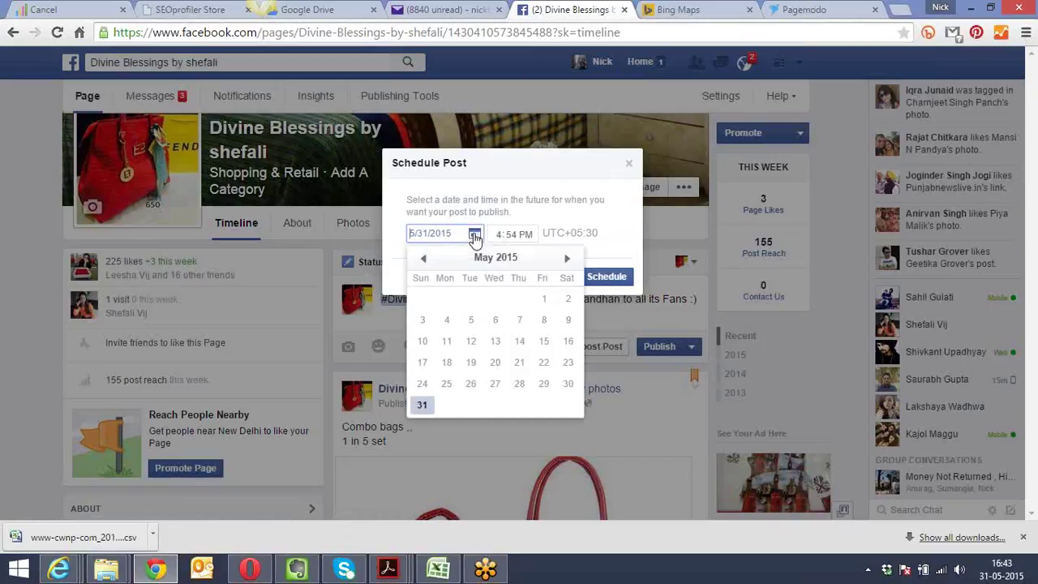
left_click(567, 259)
left_click(568, 261)
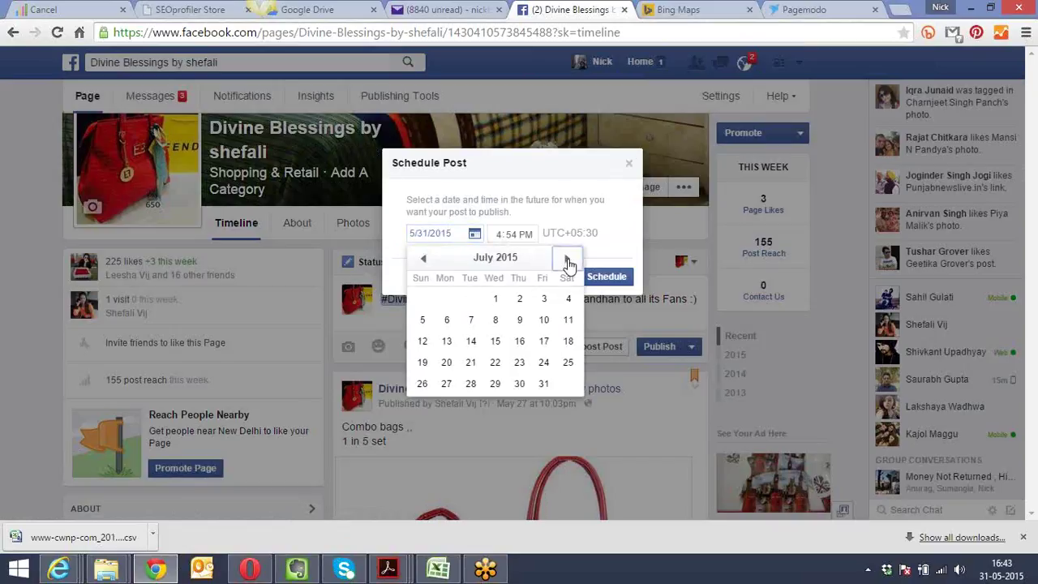
left_click(629, 166)
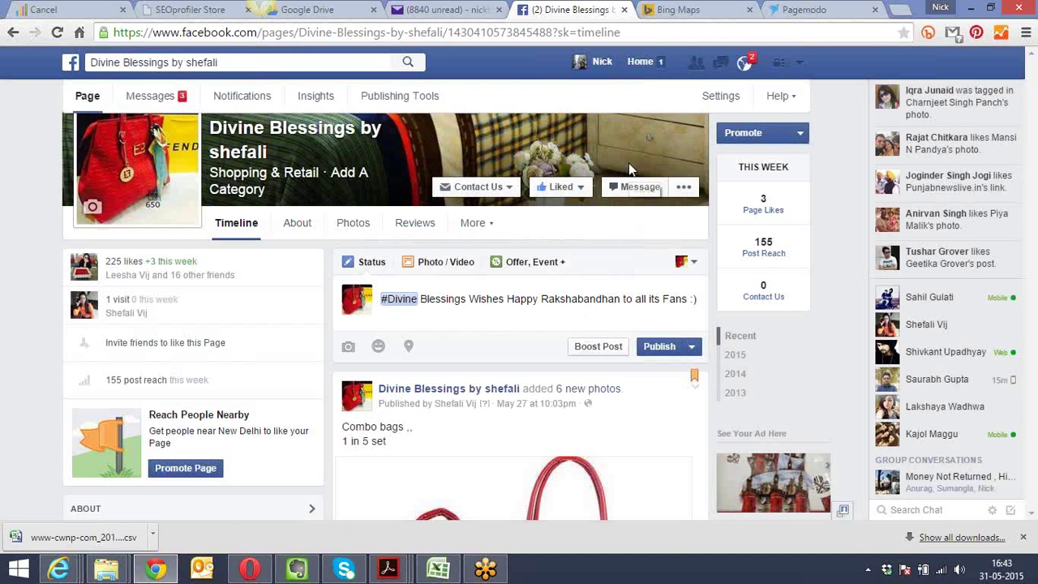
Replace "Rakshabandhan" with "Independence Day" in the status text and join the hashtag into "#DivineBlessings"
left_click_drag(620, 300, 542, 302)
type("Independe")
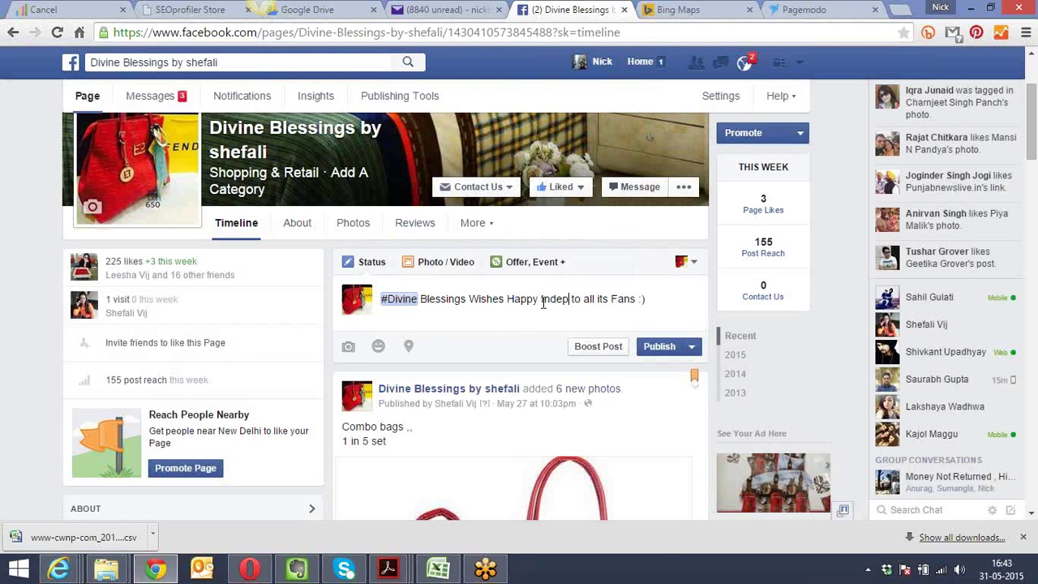
type("Day")
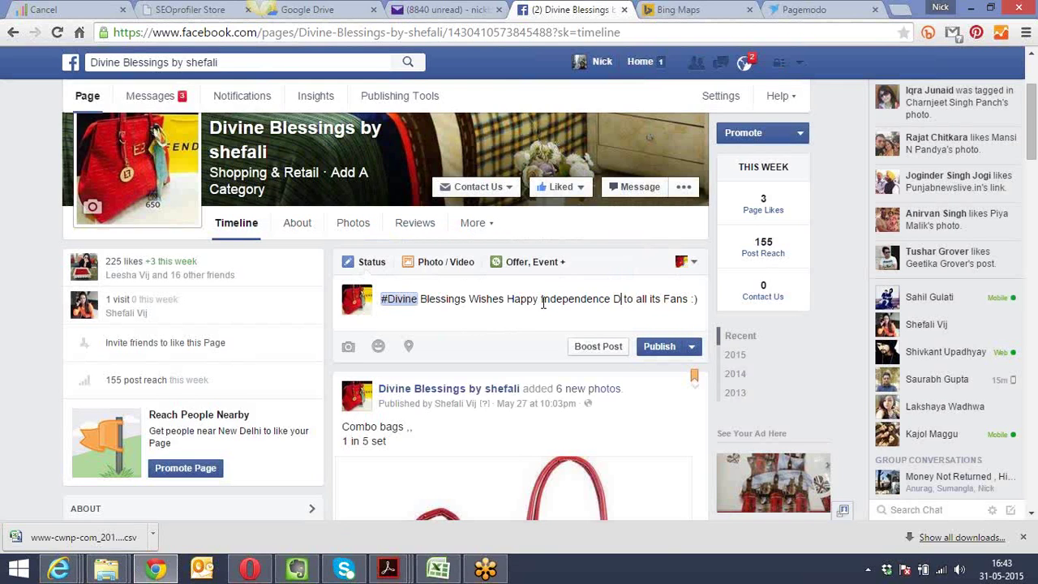
left_click(694, 349)
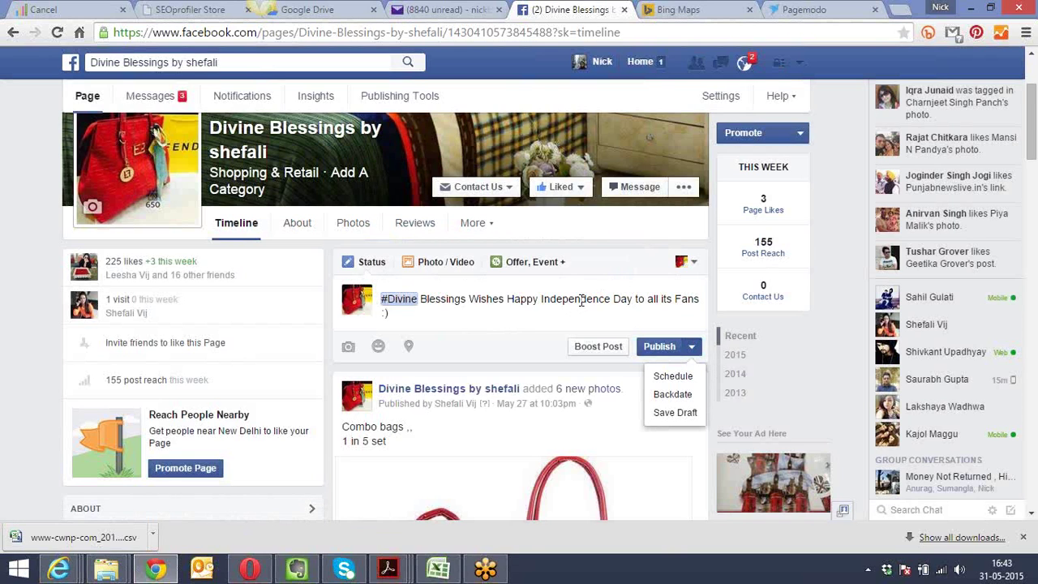
left_click(421, 298)
key("BackSpace")
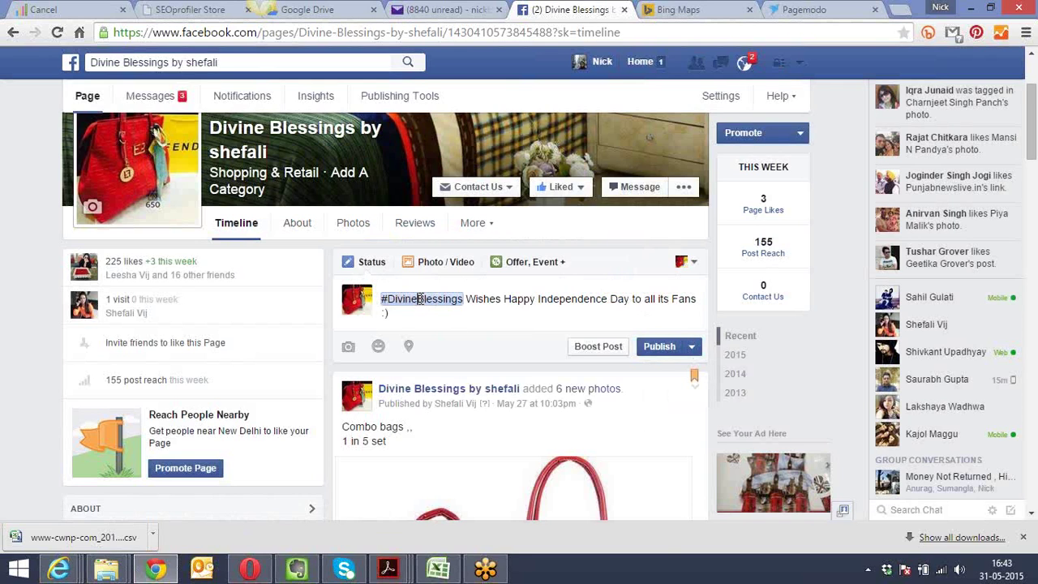
Open the scheduling options for the Independence Day post and set its publish date to 8/15/2015
left_click(691, 348)
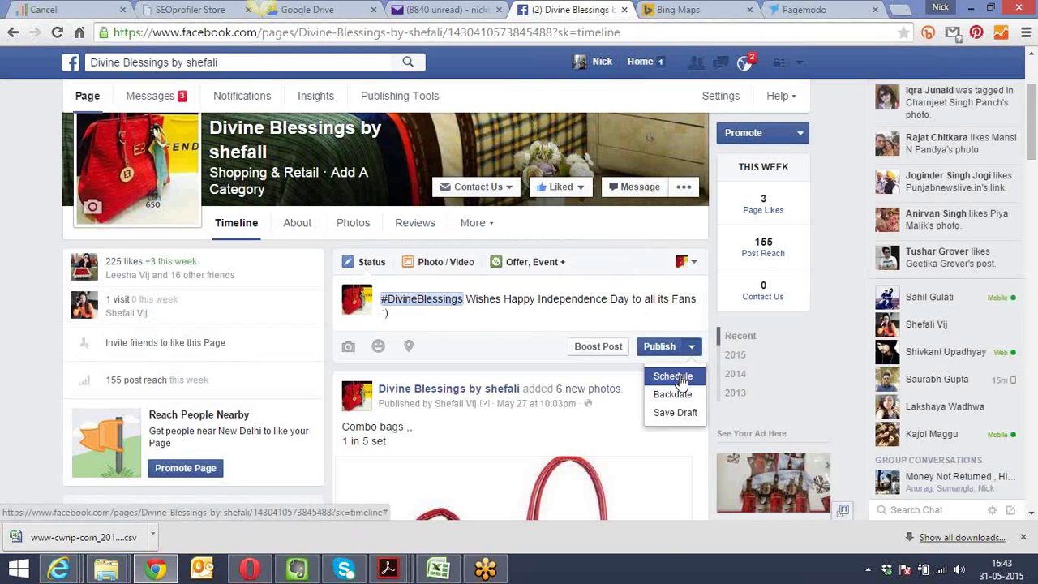
left_click(680, 377)
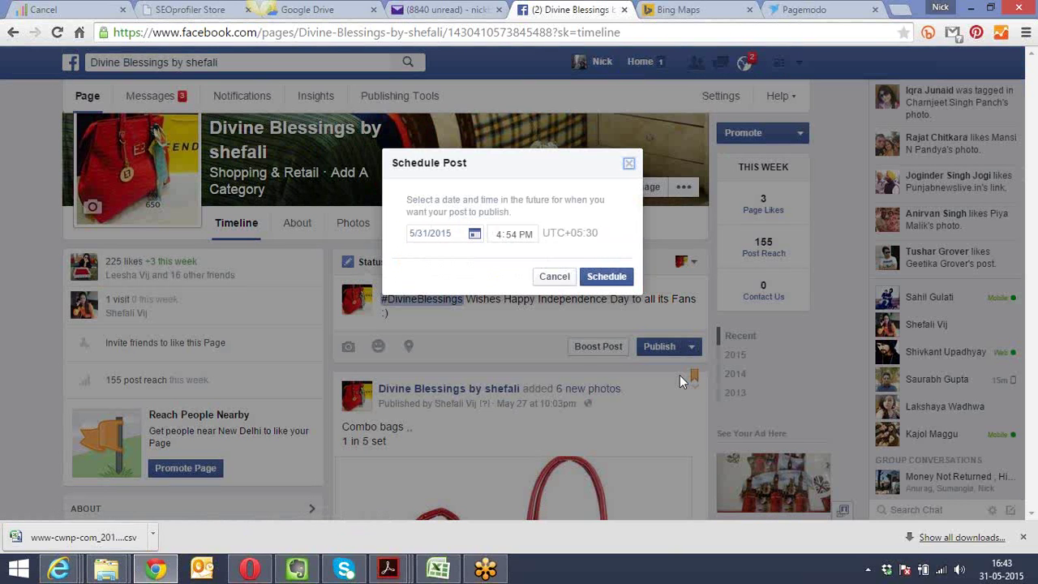
left_click(475, 235)
left_click(567, 261)
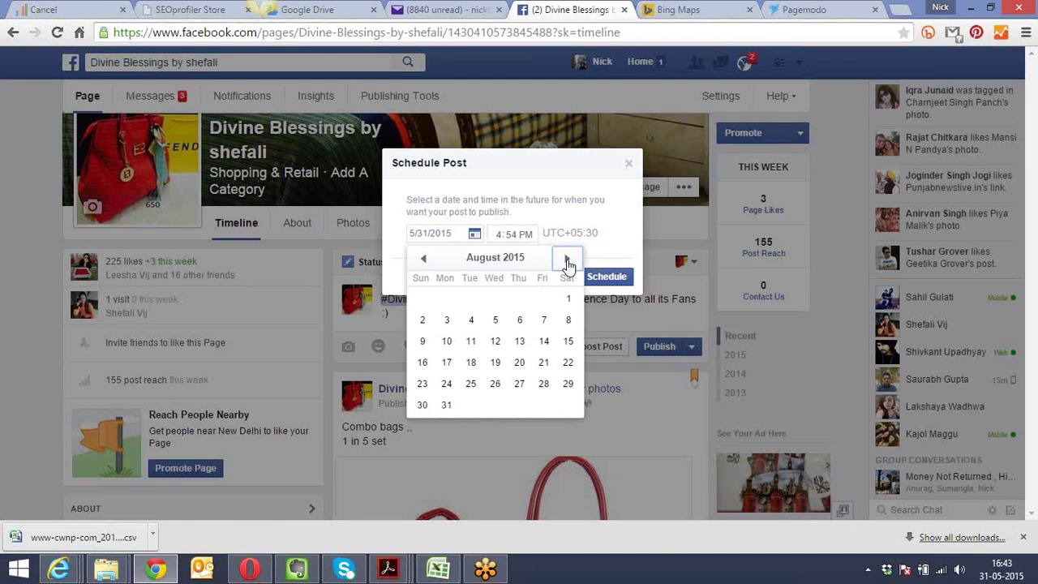
left_click(568, 341)
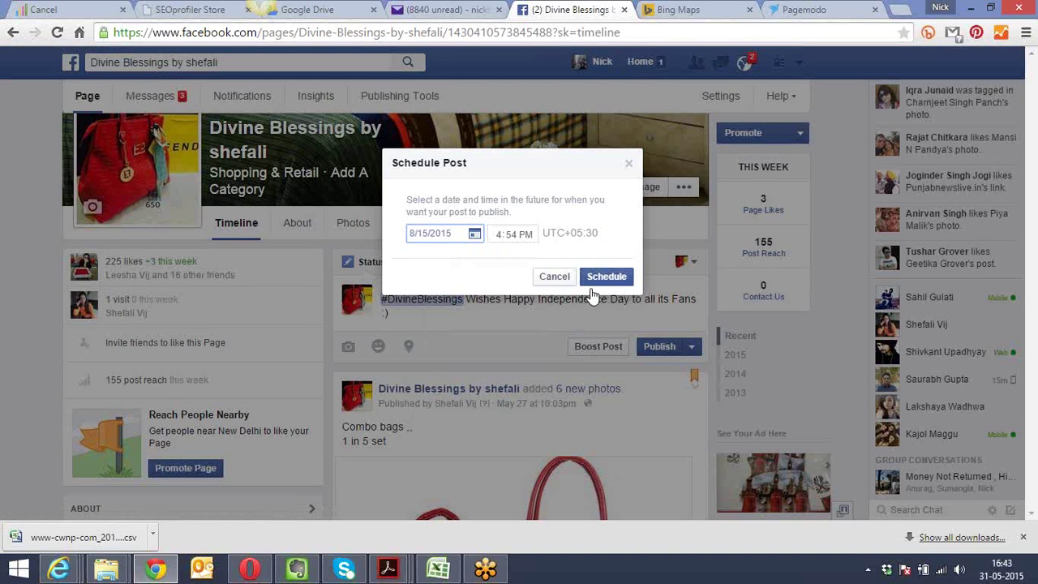
Set the publish time to 10:54 AM and schedule the post
left_click(525, 235)
left_click(508, 238)
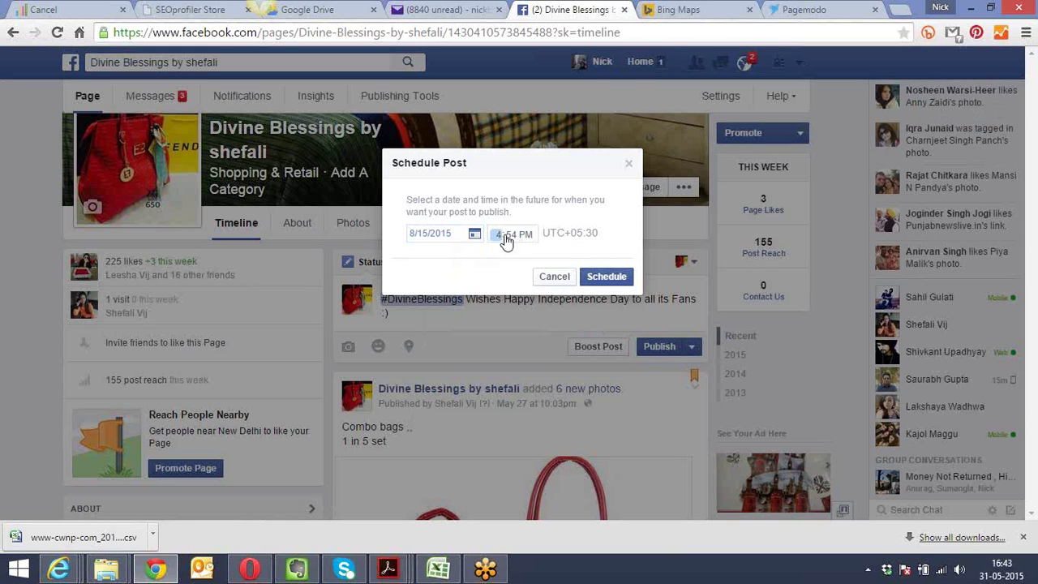
type("10")
left_click(524, 235)
key("a")
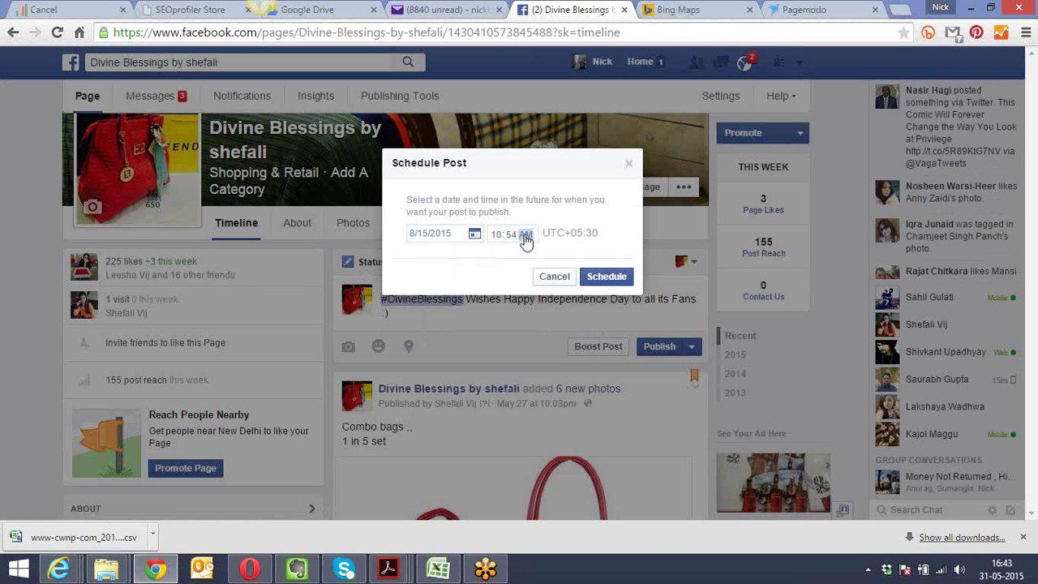
left_click(596, 278)
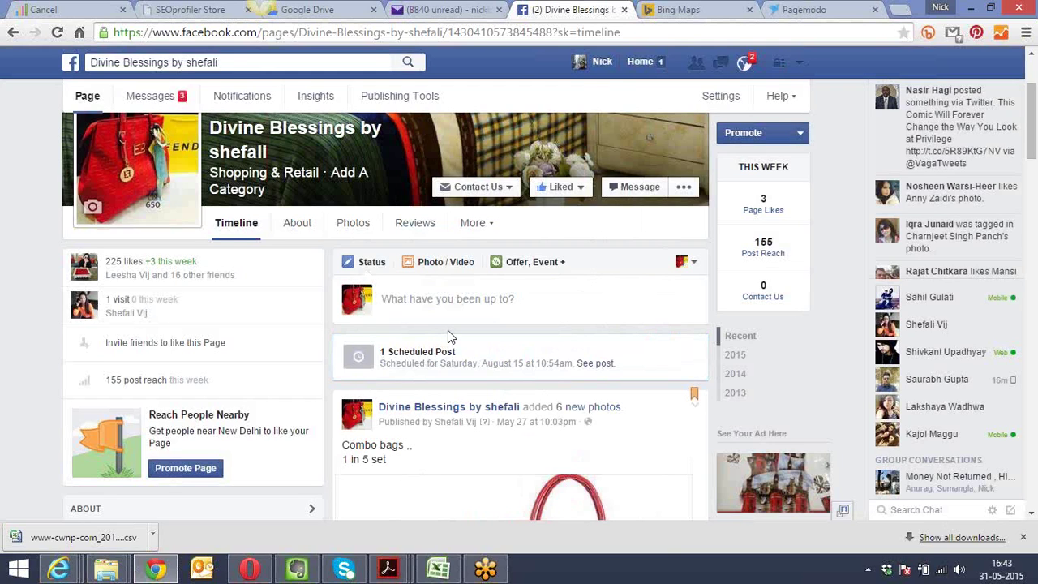
Switch to Acrobat Reader, review the Milestone and WooBox.com slides, and return to Chrome
key("alt+Tab")
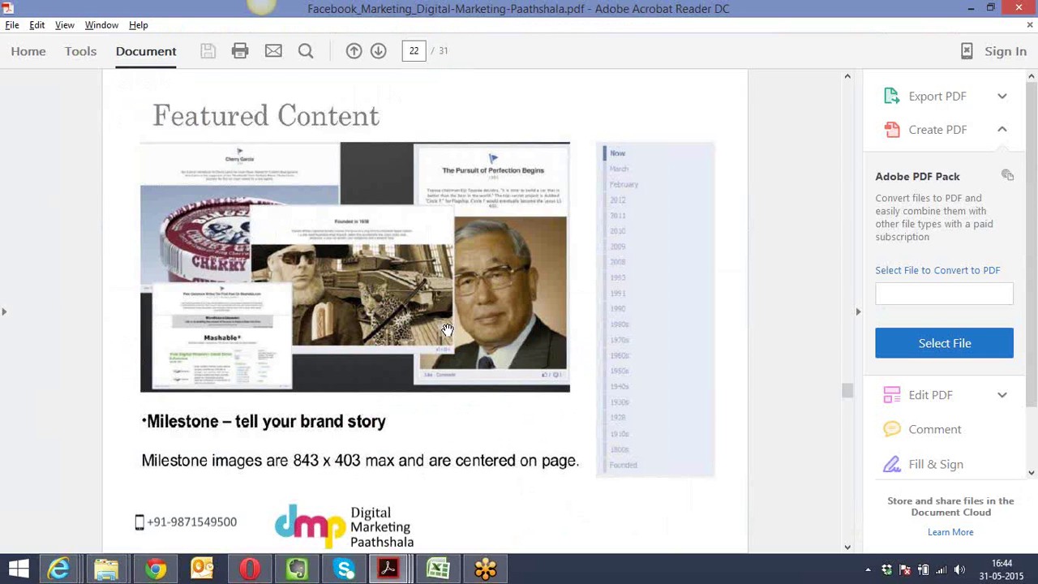
scroll(447, 329, "down", 3)
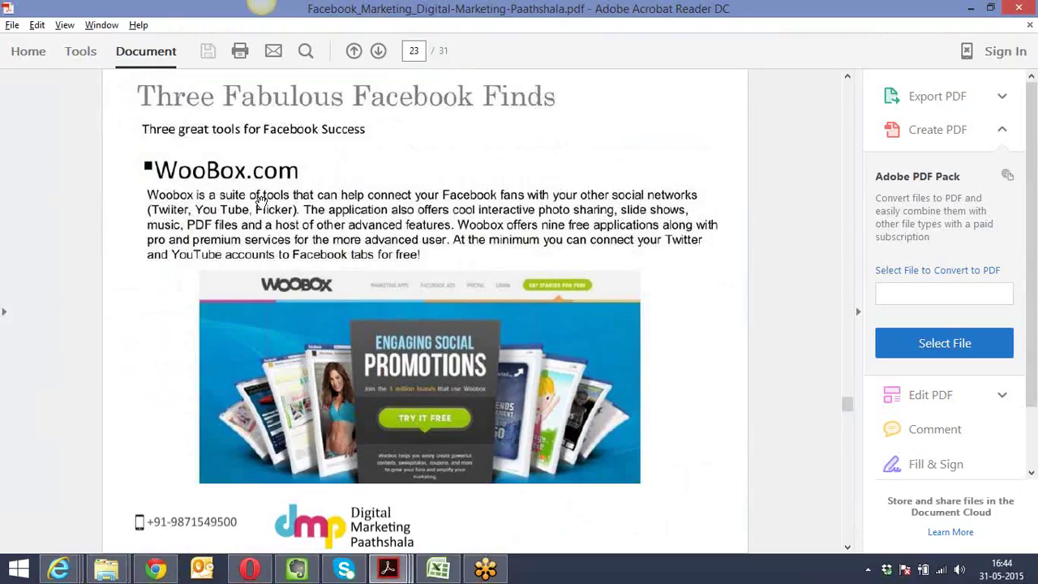
key("alt+Tab")
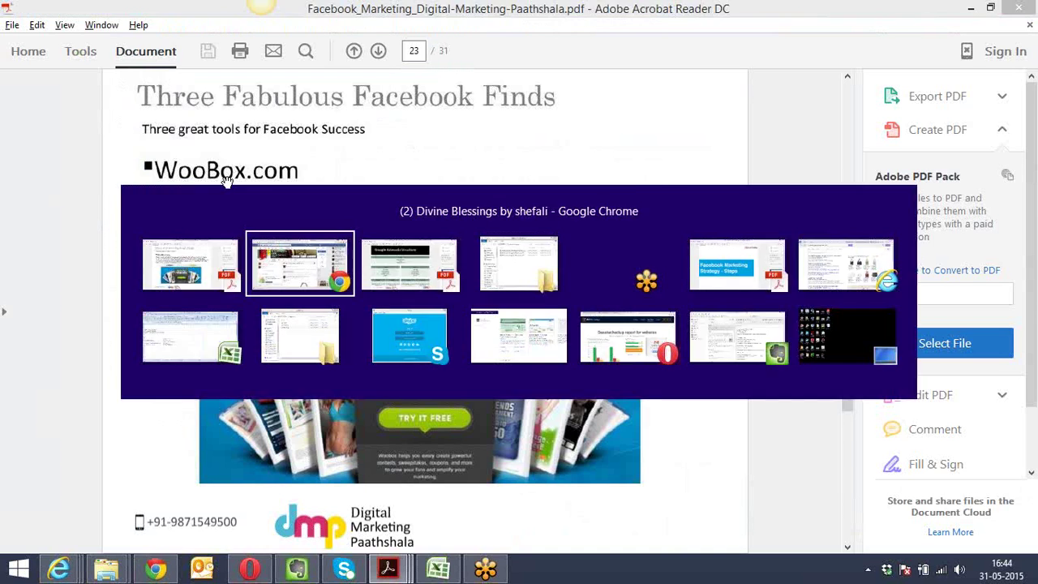
left_click(819, 10)
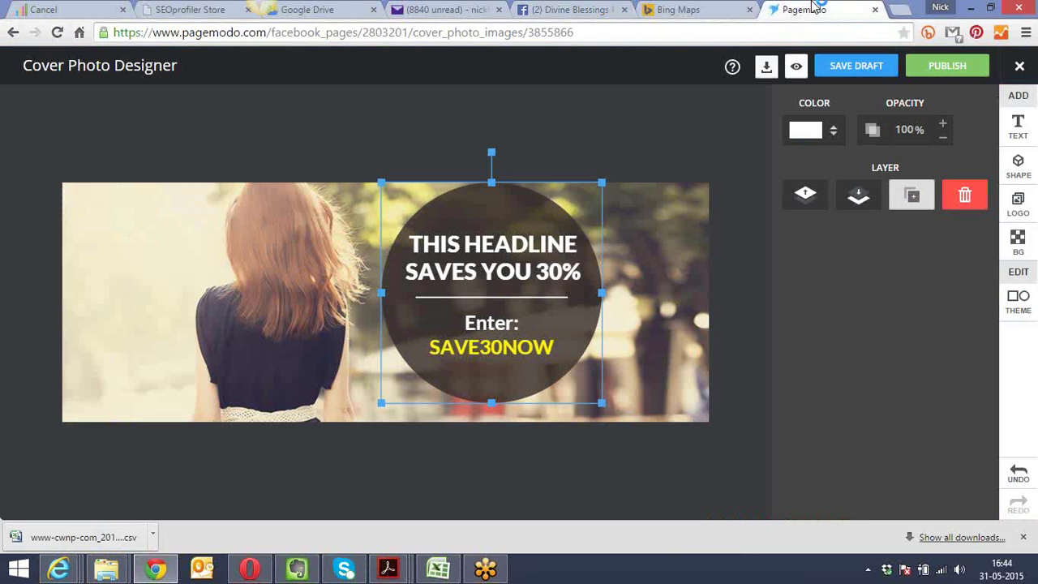
left_click(899, 11)
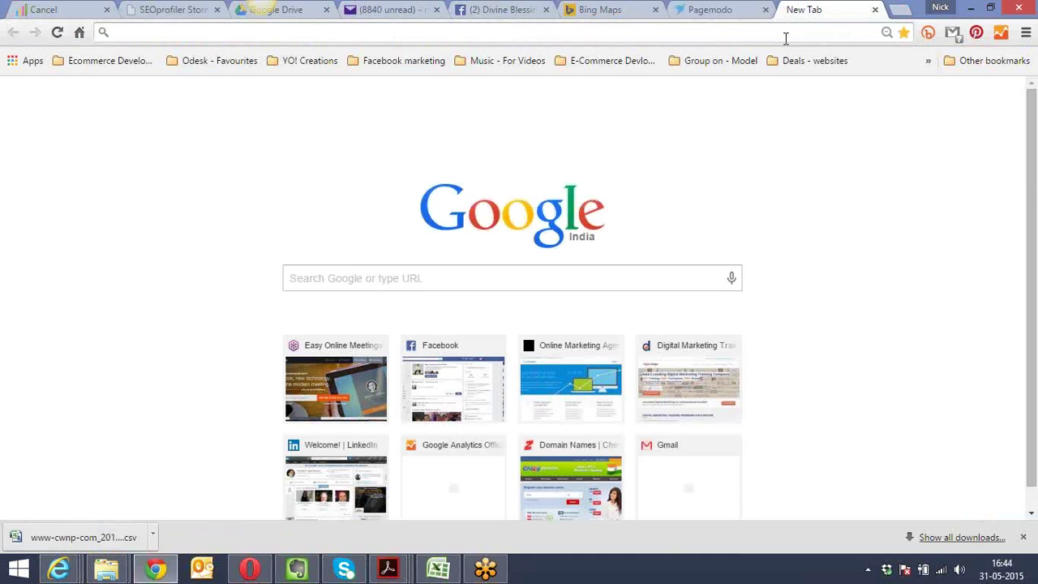
type("woobox")
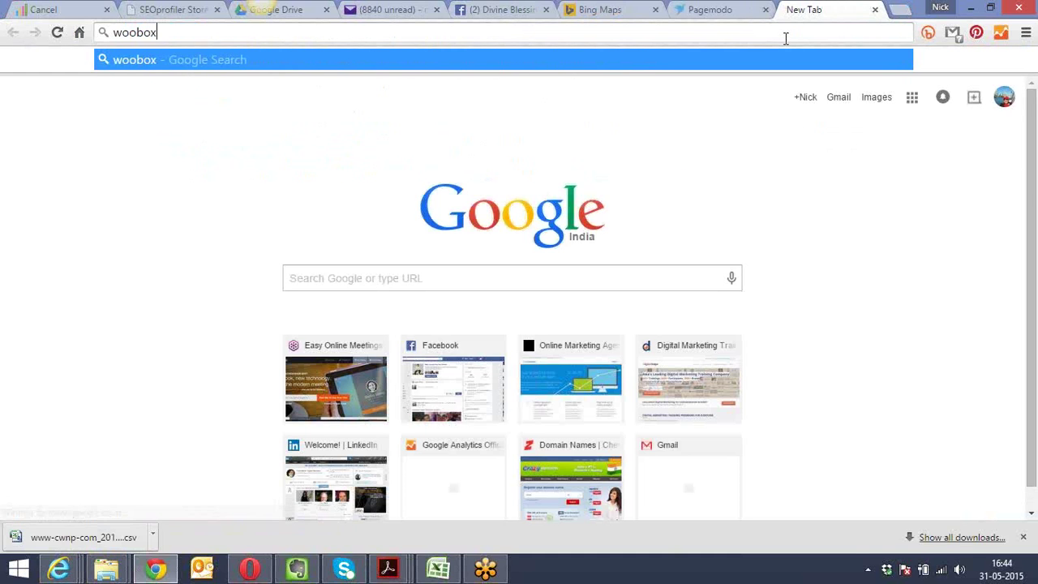
key("ctrl+Return")
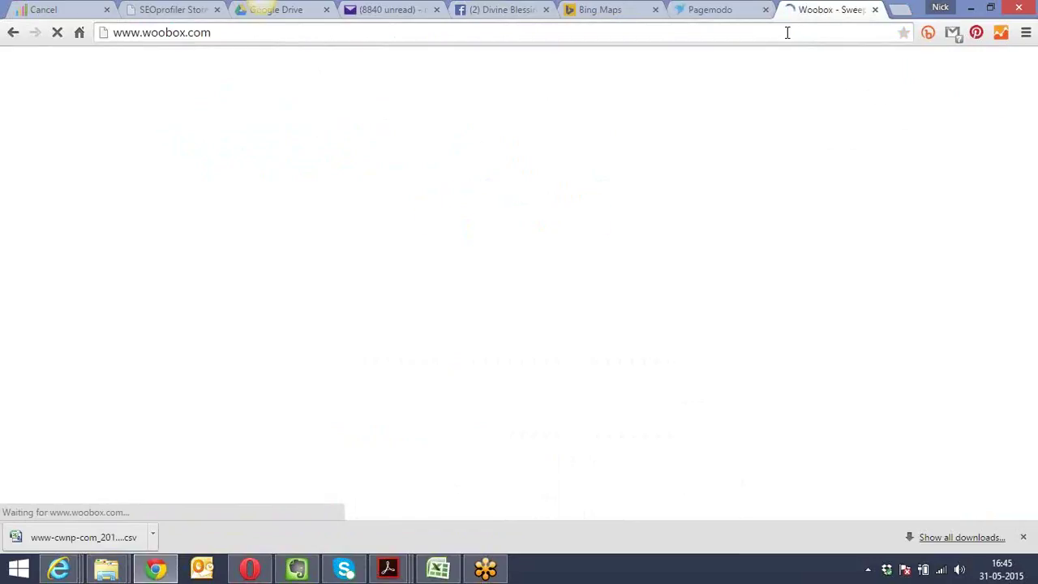
Re-enter the address woobox.com and load the Woobox home page again
left_click(787, 32)
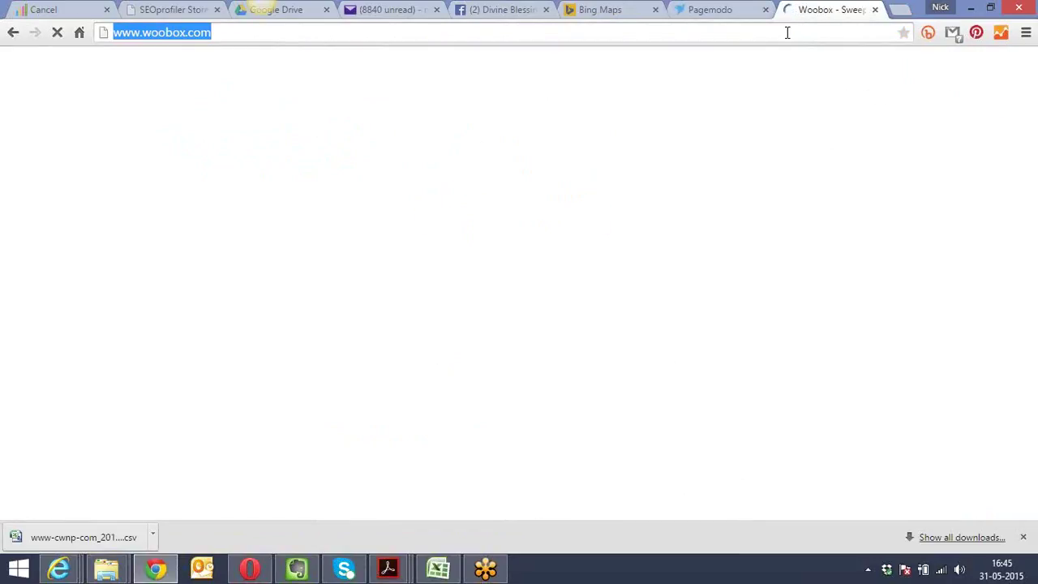
type("c")
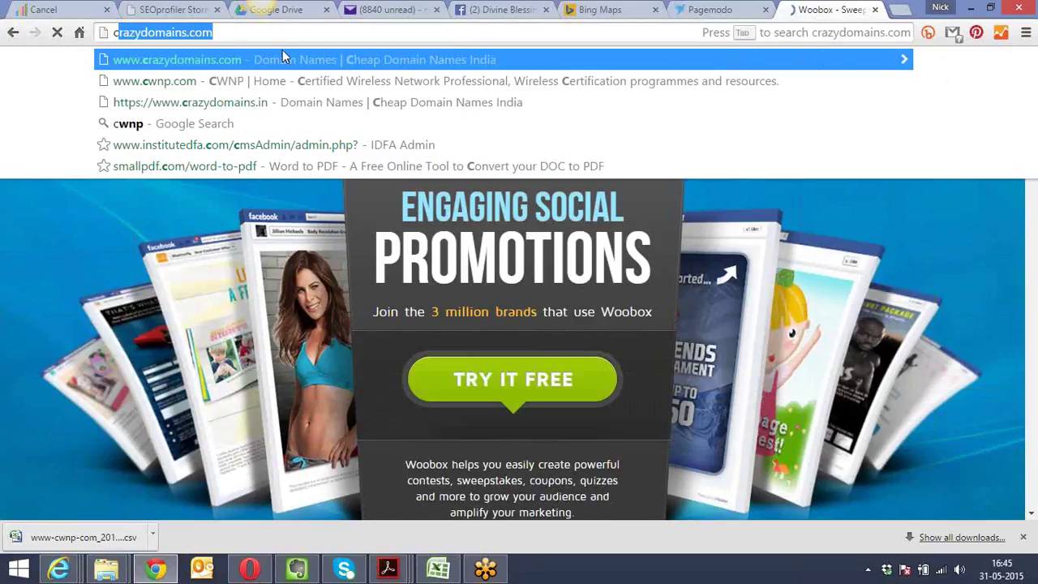
key("BackSpace")
key("BackSpace")
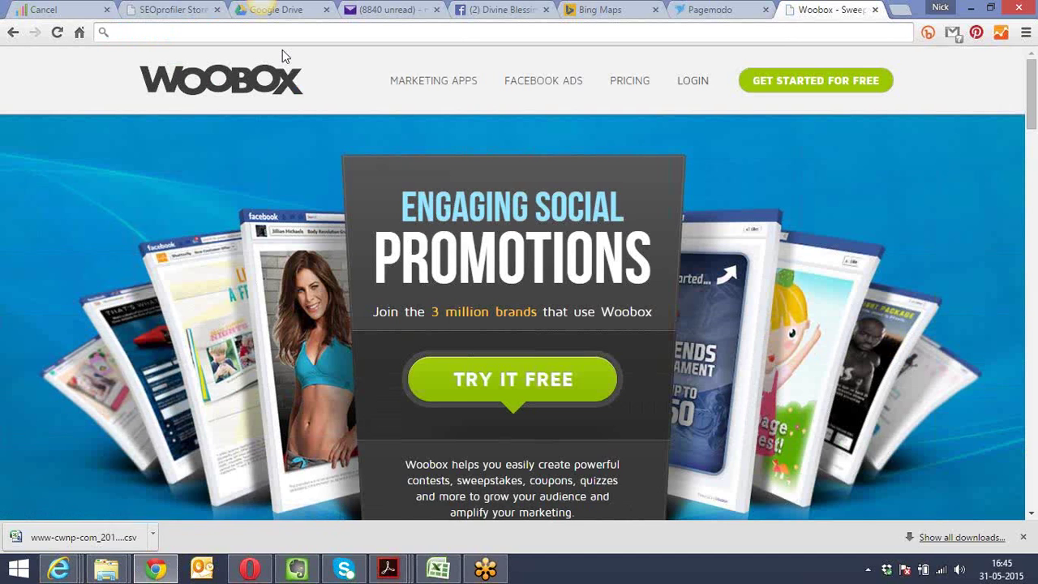
type("woobx")
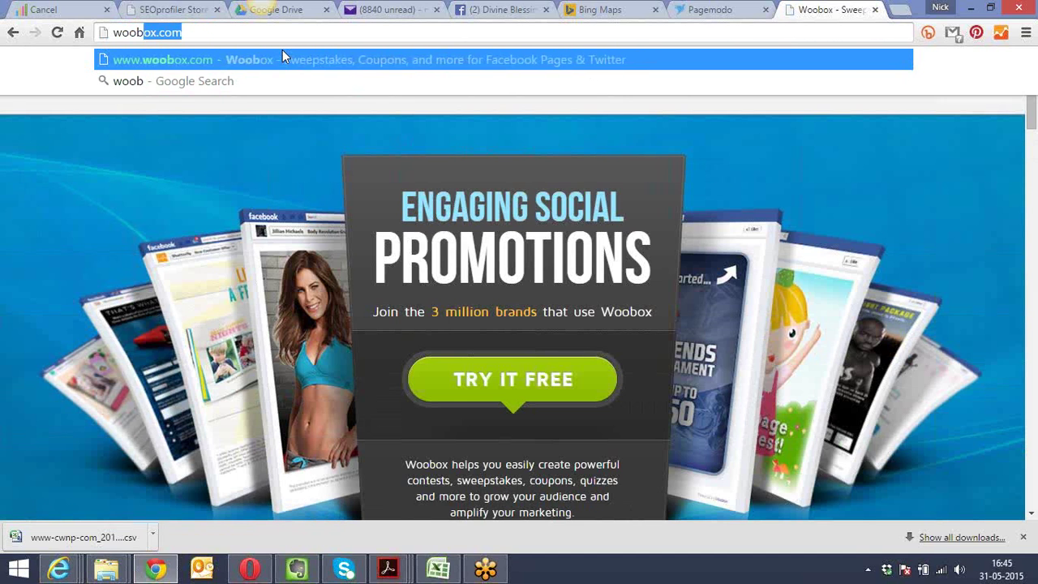
key("BackSpace")
type("ox.com")
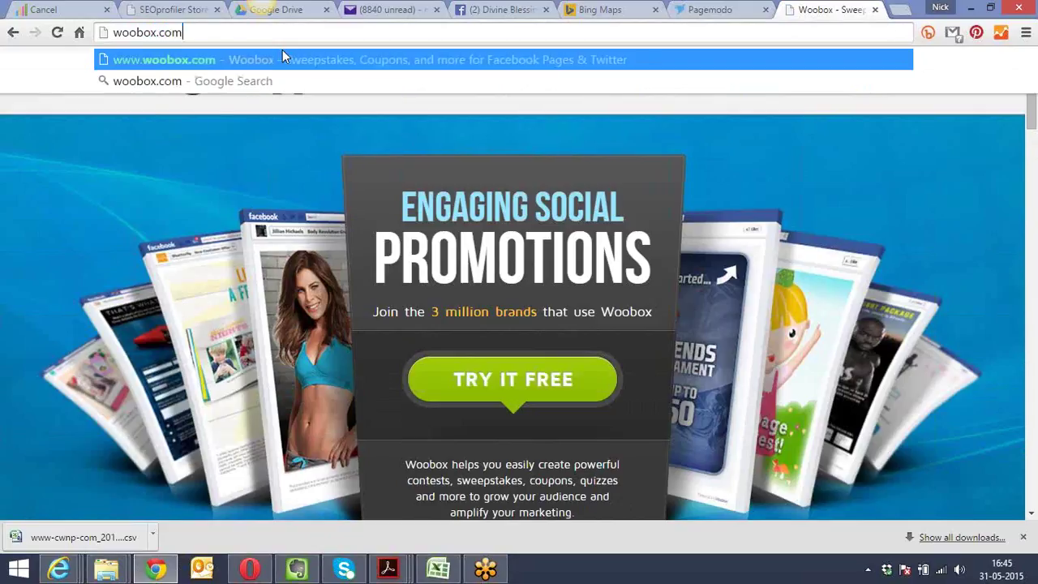
key("Return")
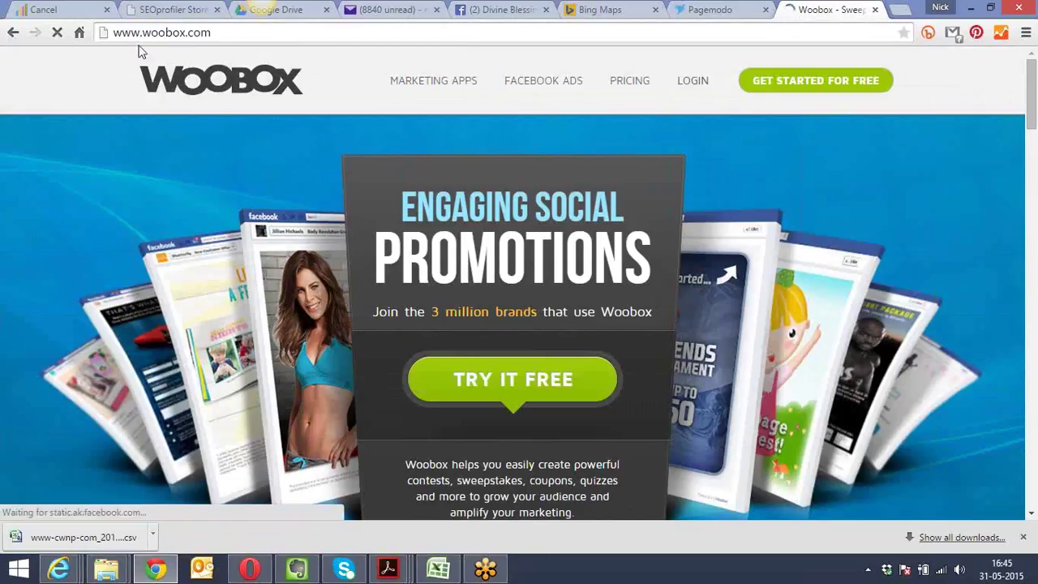
Start the free Woobox trial and look over the site's Facebook ads and marketing apps while the dashboard loads
left_click(218, 35)
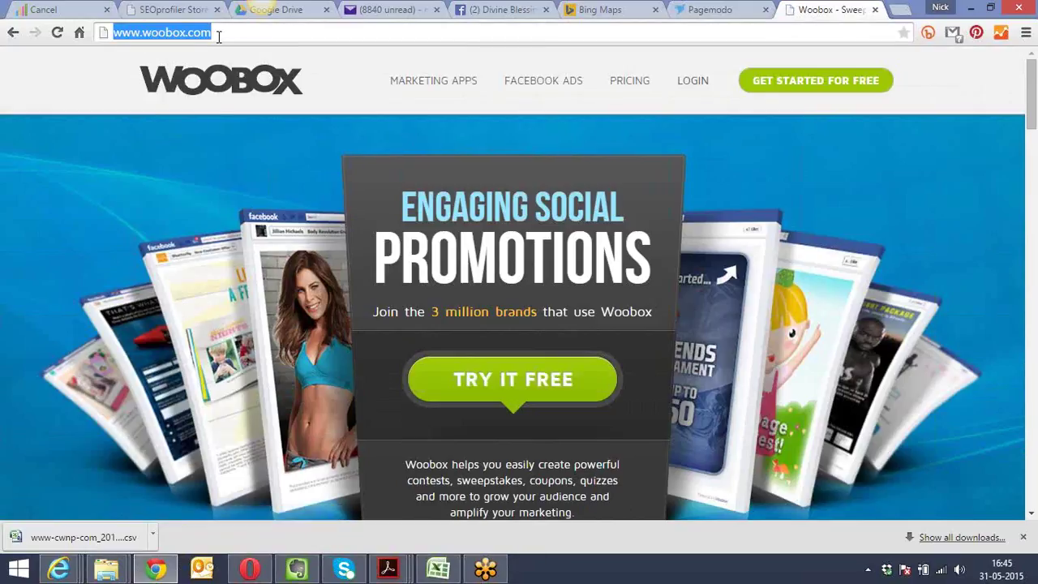
left_click(471, 383)
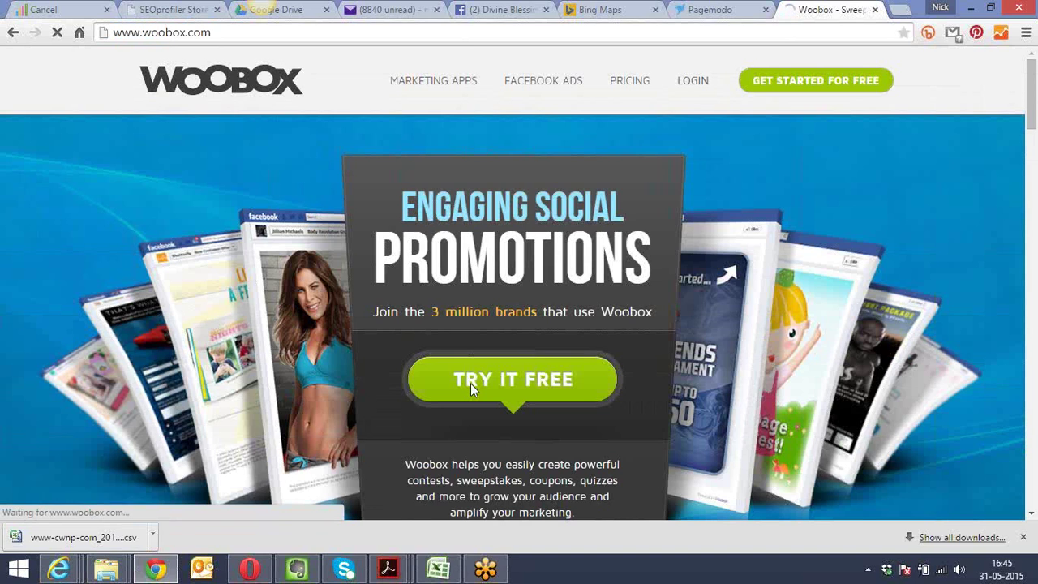
mouse_move(543, 88)
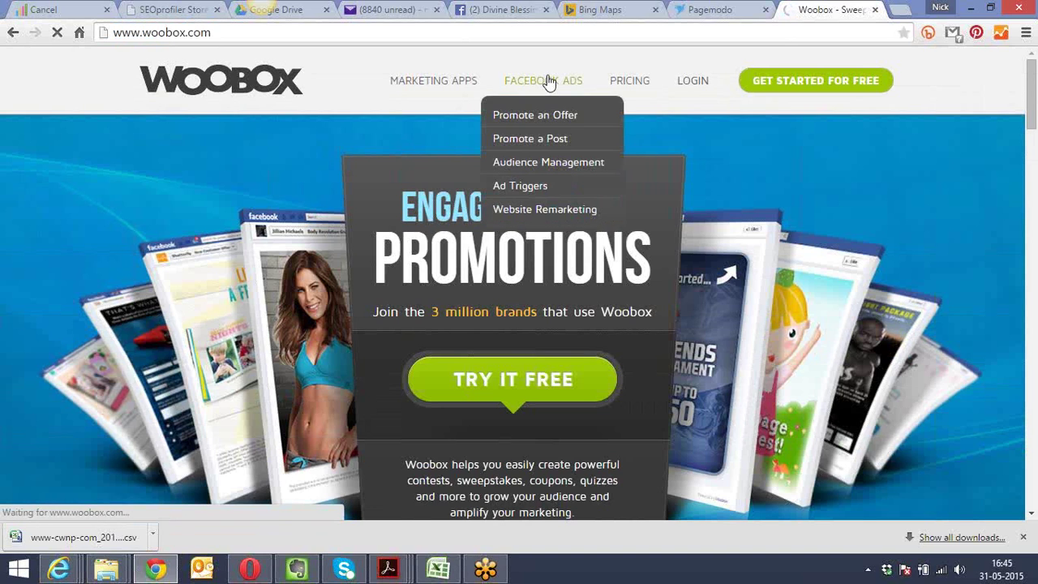
mouse_move(433, 98)
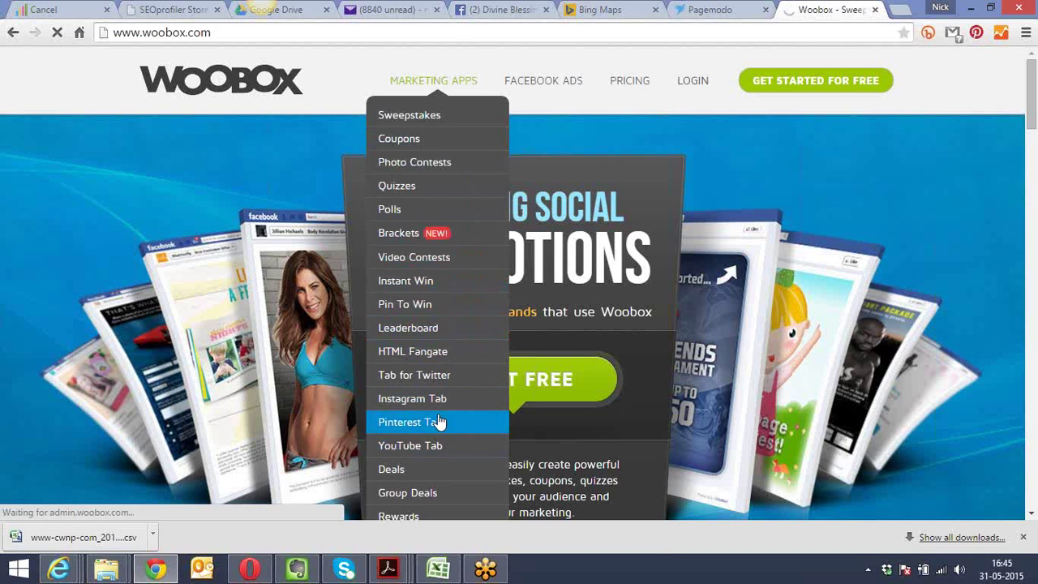
left_click(430, 494)
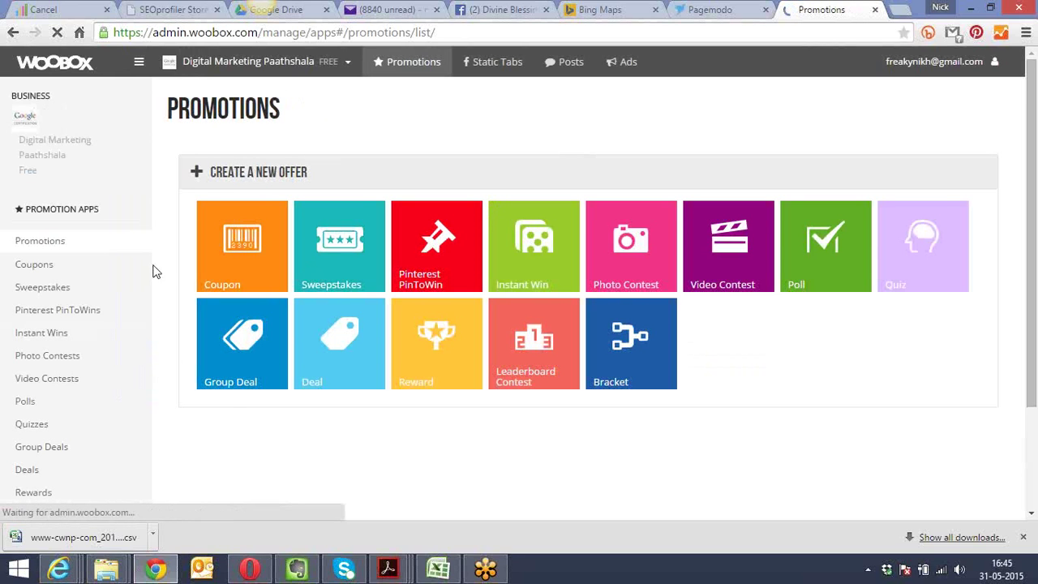
Examine the promotion apps in the Woobox dashboard, including the Quizzes and Photo Contests offer lists
scroll(161, 270, "down", 3)
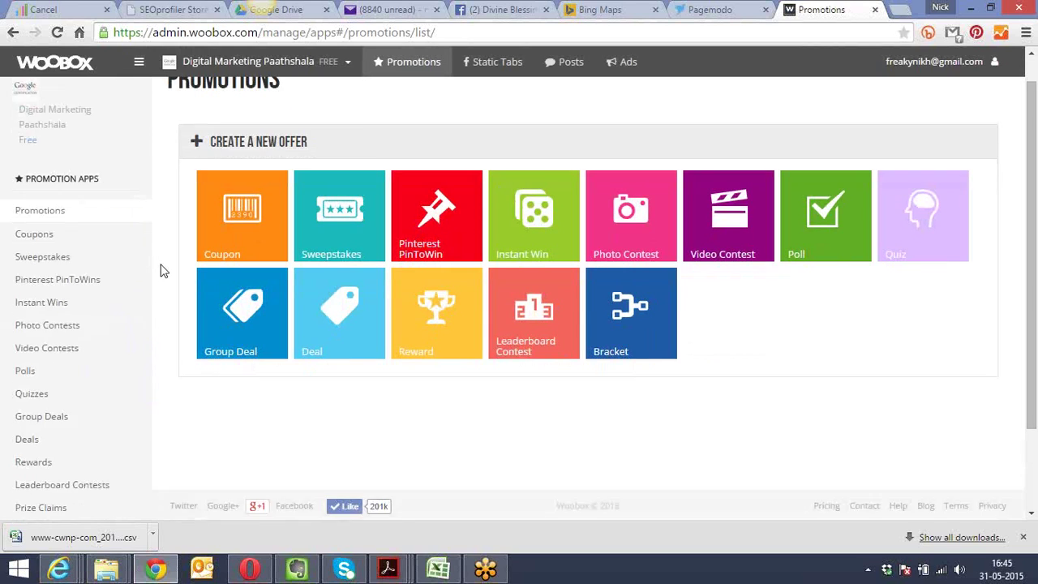
scroll(161, 271, "up", 3)
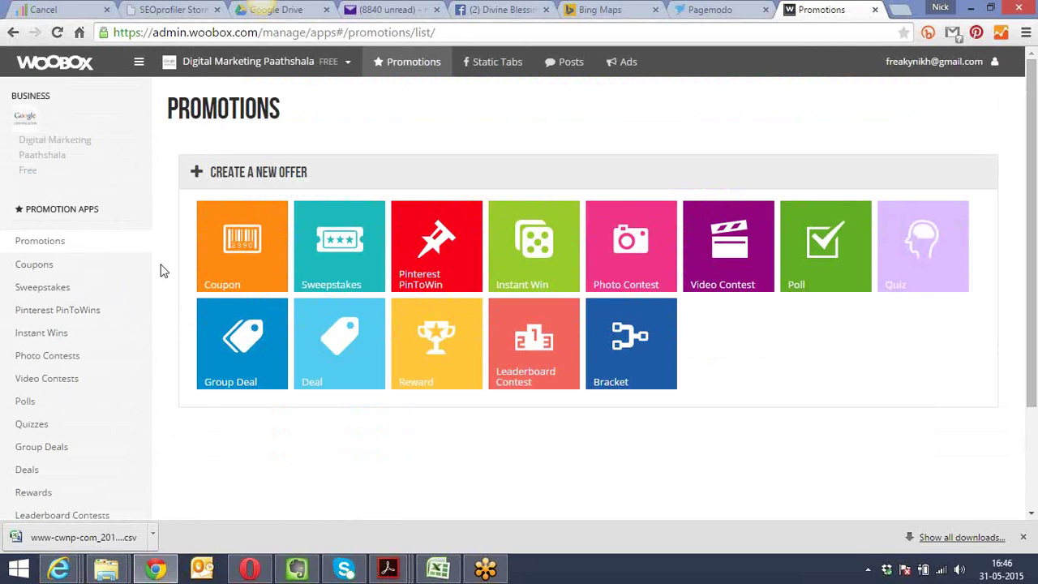
scroll(160, 270, "down", 3)
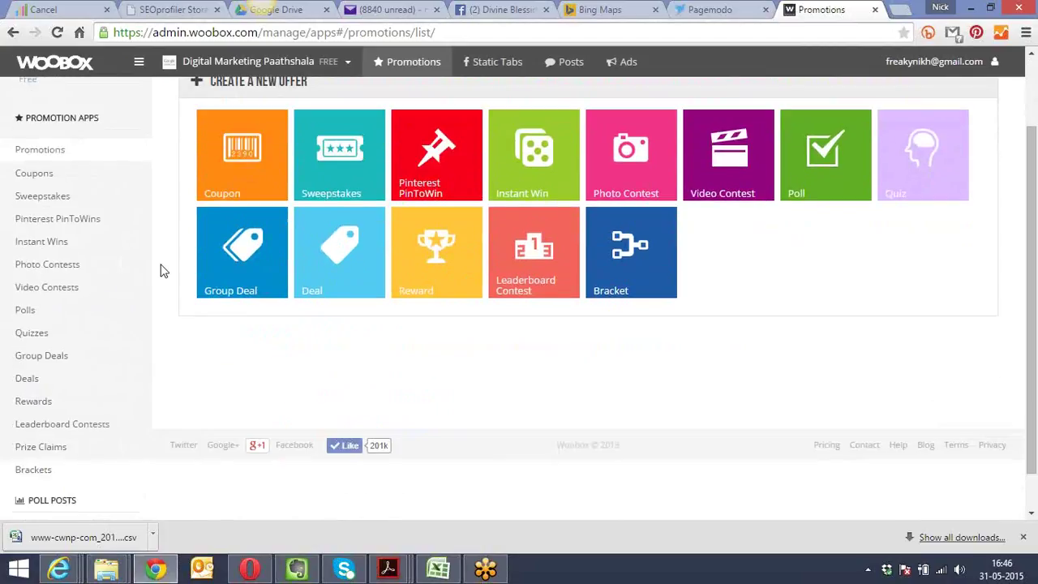
left_click(44, 333)
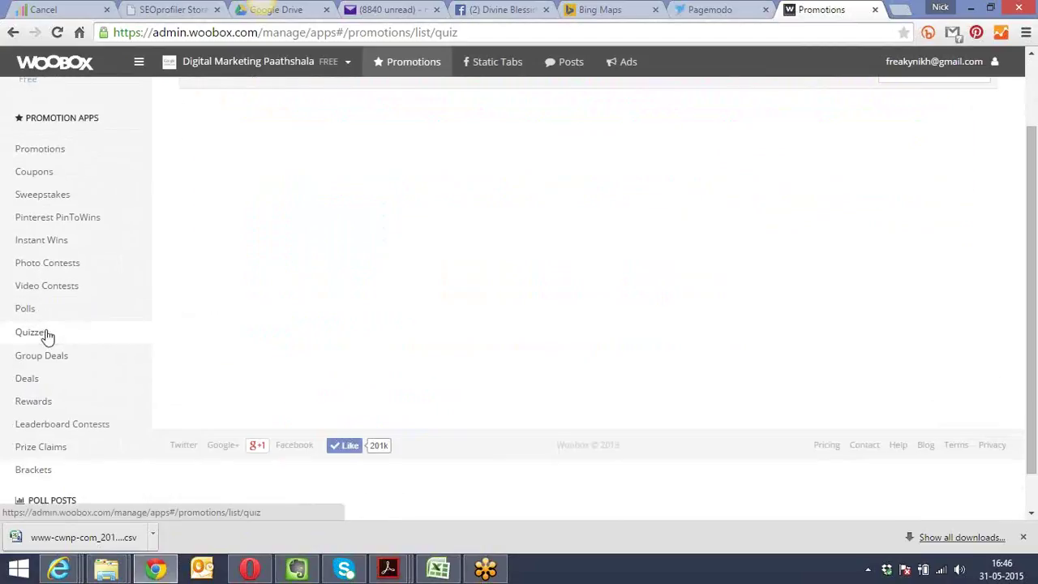
scroll(322, 364, "up", 3)
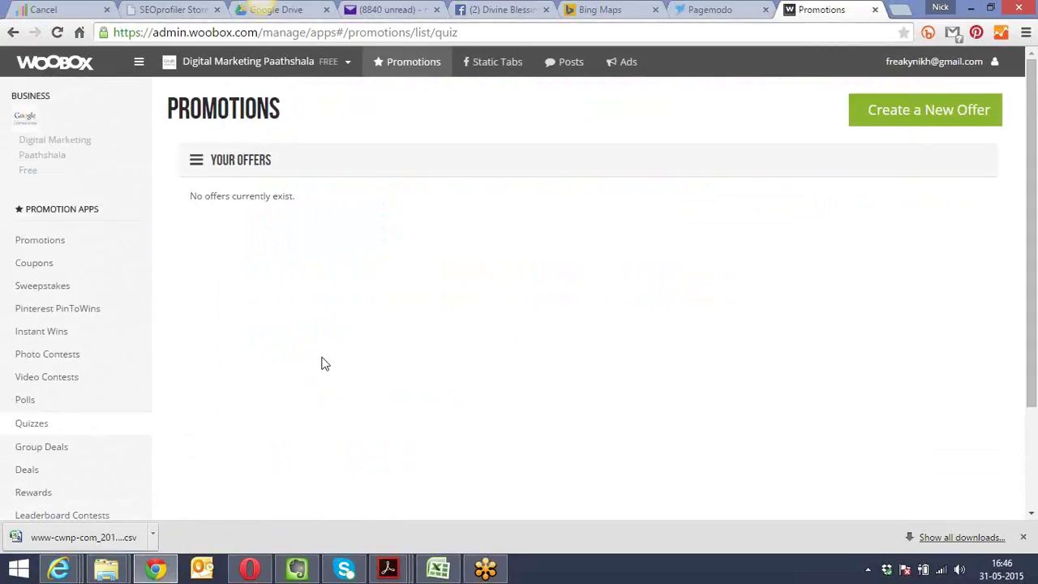
scroll(322, 363, "down", 5)
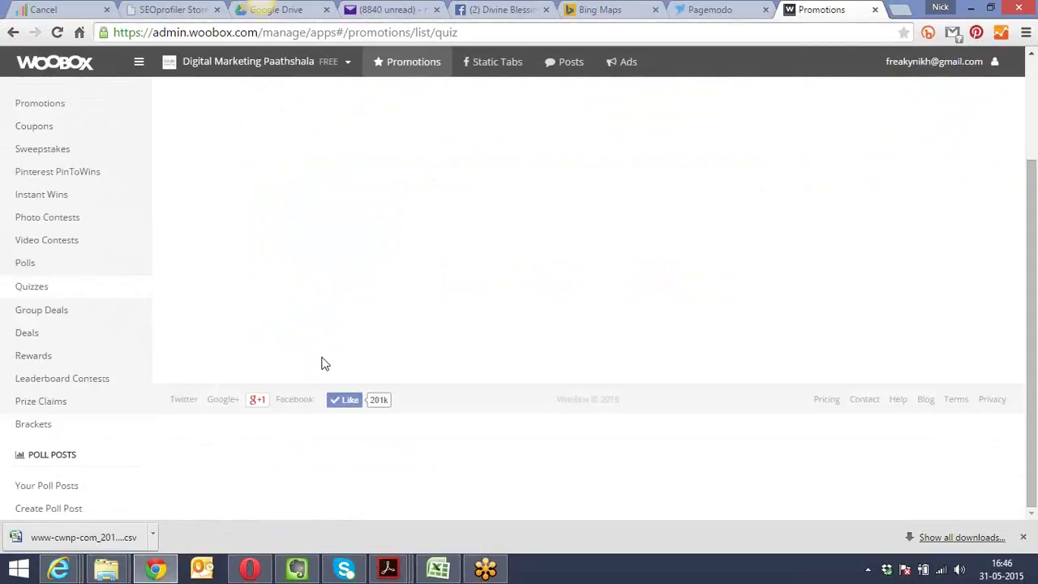
left_click(81, 232)
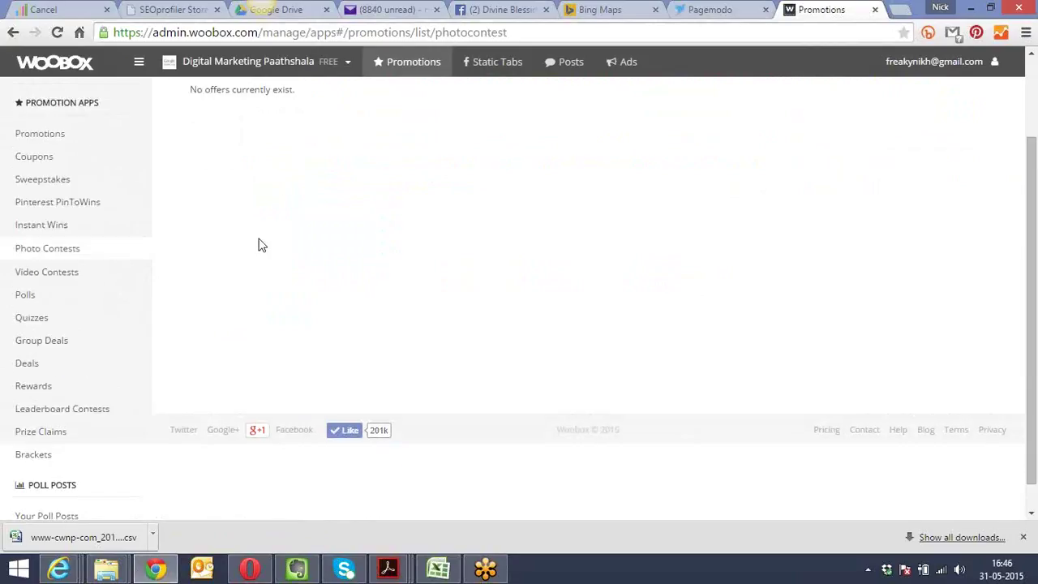
Start creating a new offer of the Quiz type in Woobox
scroll(258, 245, "up", 3)
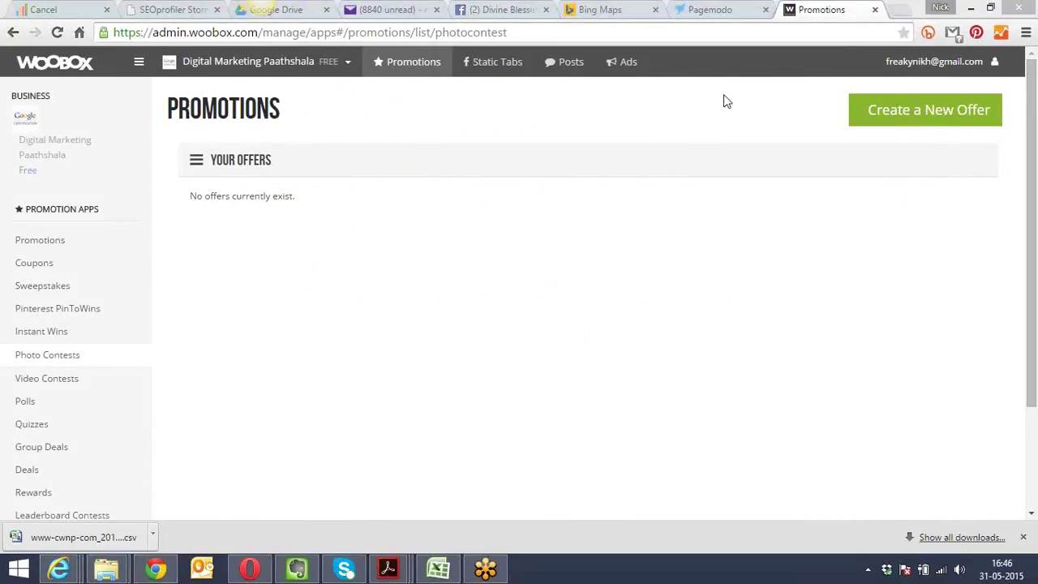
left_click(931, 122)
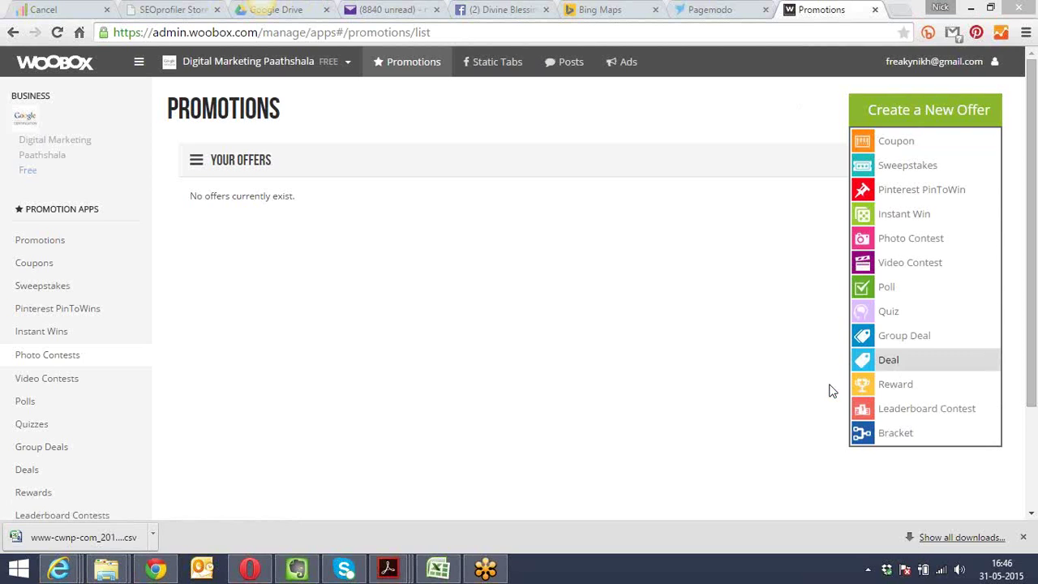
left_click(953, 322)
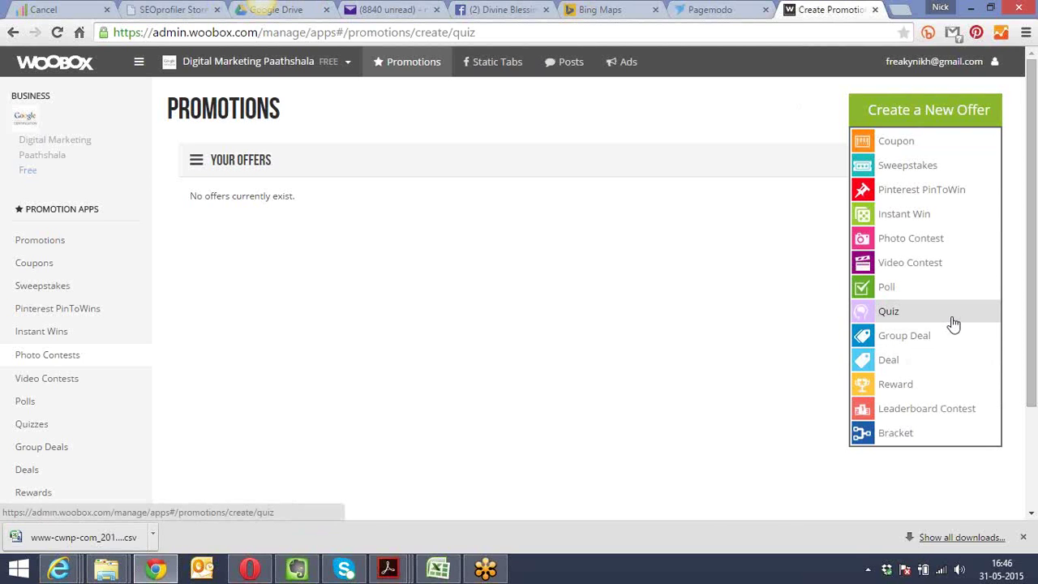
Look through the Create Quiz form in Woobox, from its title and entry date settings down to the remaining options
left_click(305, 195)
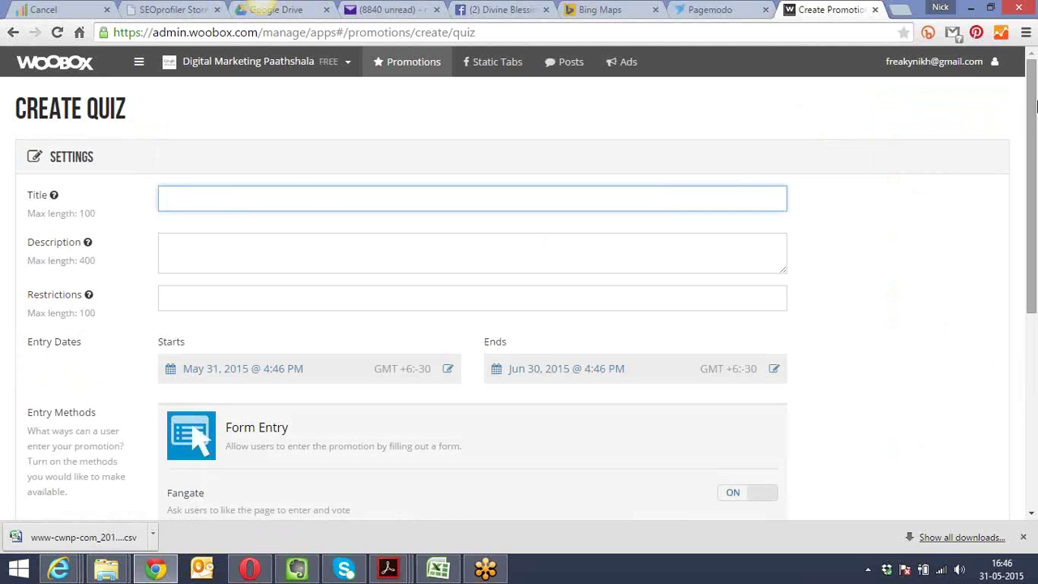
left_click_drag(1033, 107, 1035, 332)
left_click_drag(1036, 328, 1037, 120)
Return to the Facebook_Marketing_Digital-Marketing-Paathshala.pdf slides in Acrobat Reader and read the Shortstack.com slide that follows WooBox.com
key("alt+Tab")
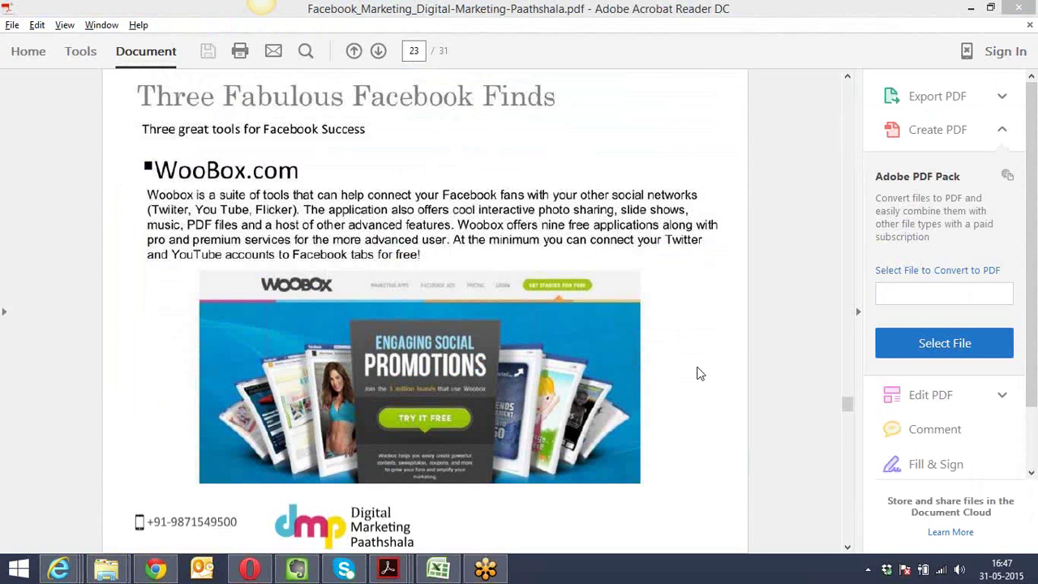
left_click(761, 258)
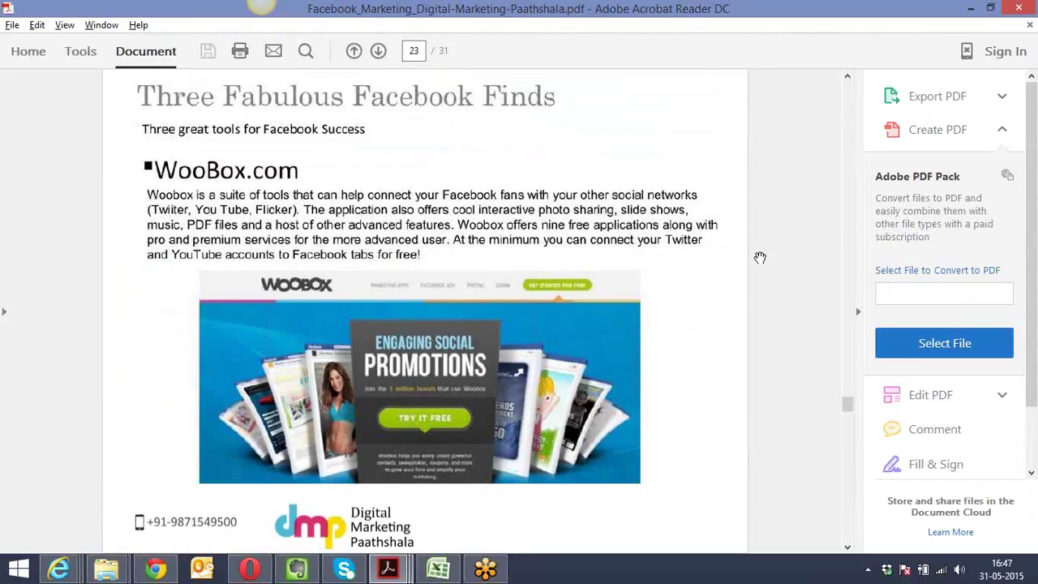
scroll(760, 258, "down", 2)
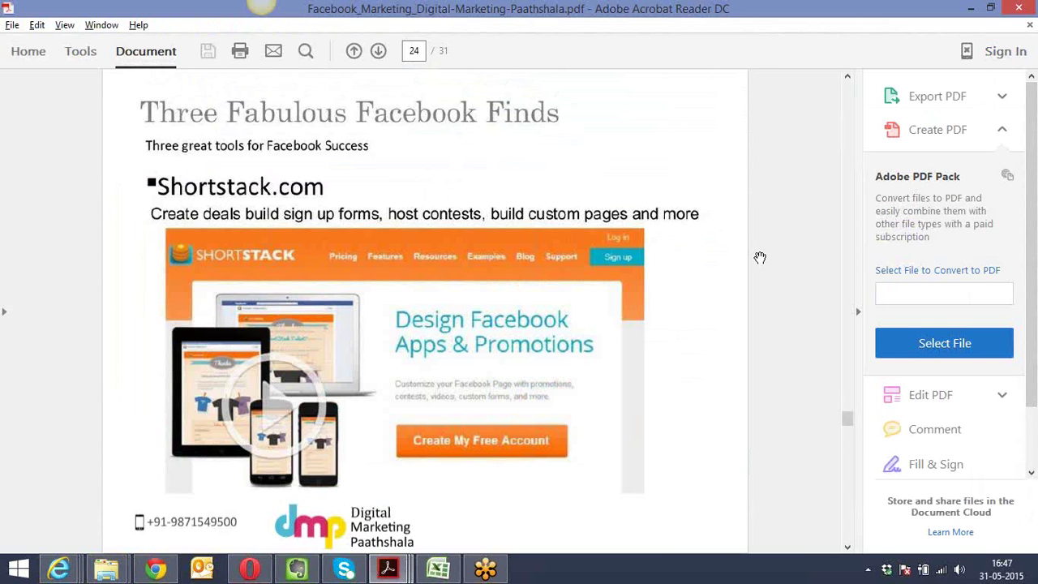
key("alt+Tab")
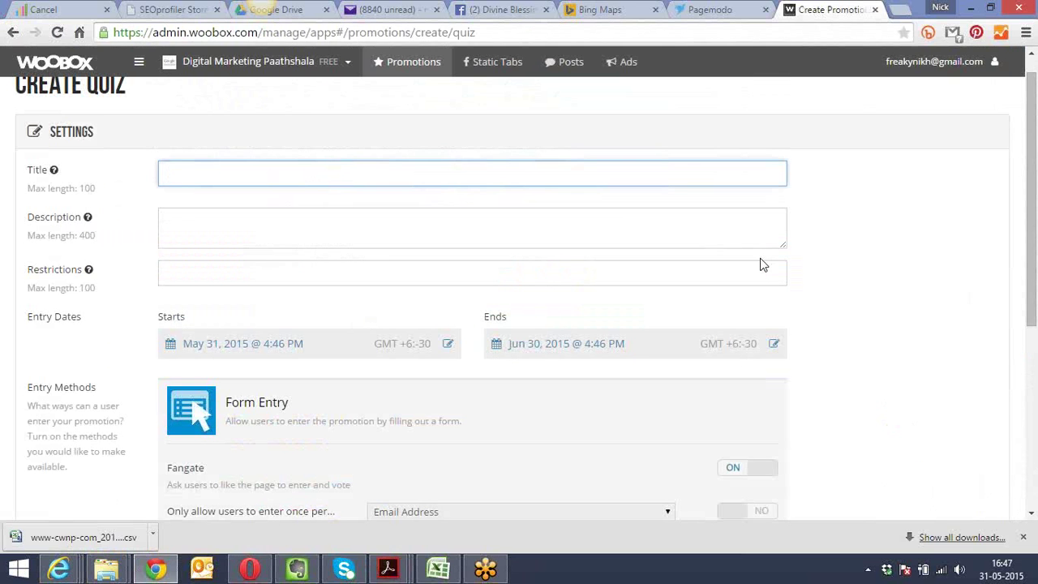
key("alt+Tab")
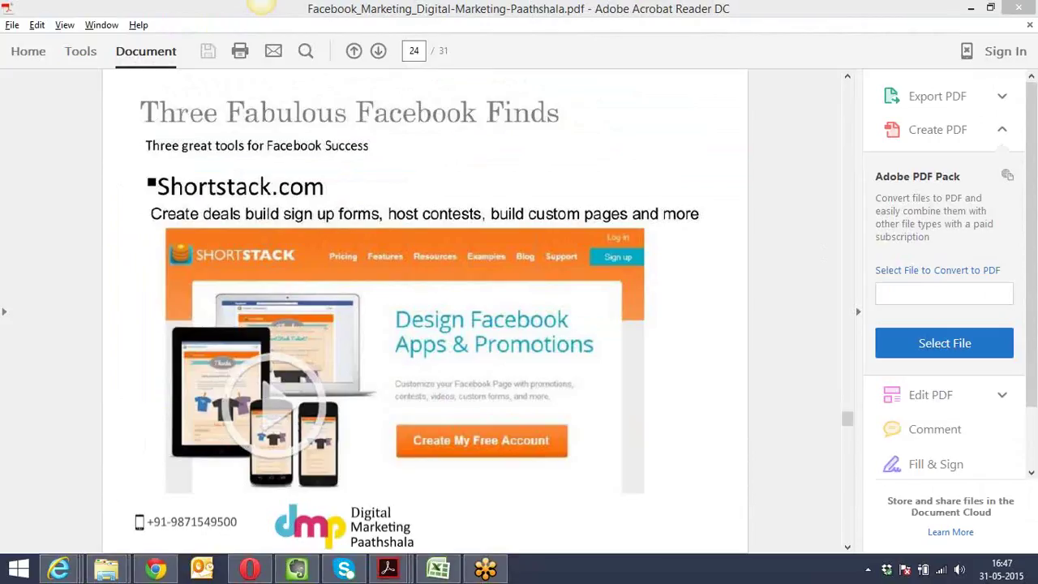
left_click(773, 257)
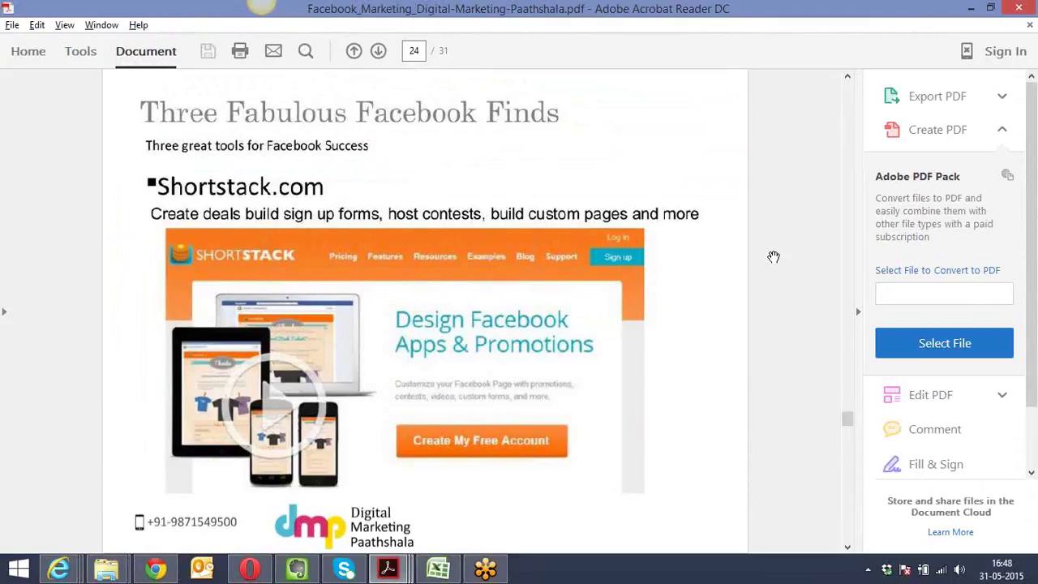
Read the 5 No Brainers slides, covering social media contacts, vanity URL, Facebook badge, responding and post content, through to the closing page
scroll(774, 256, "down", 2)
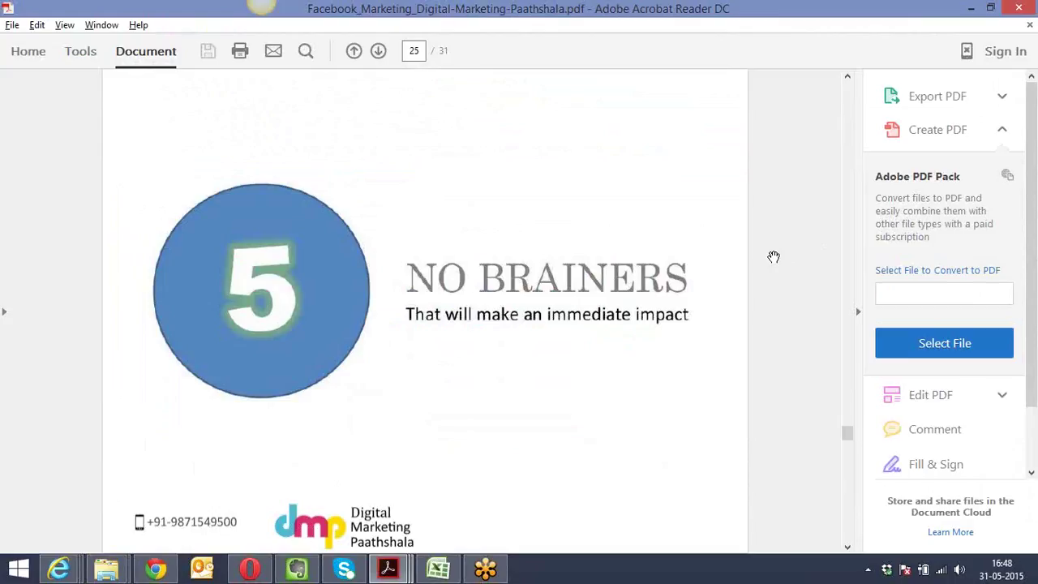
scroll(774, 257, "down", 1)
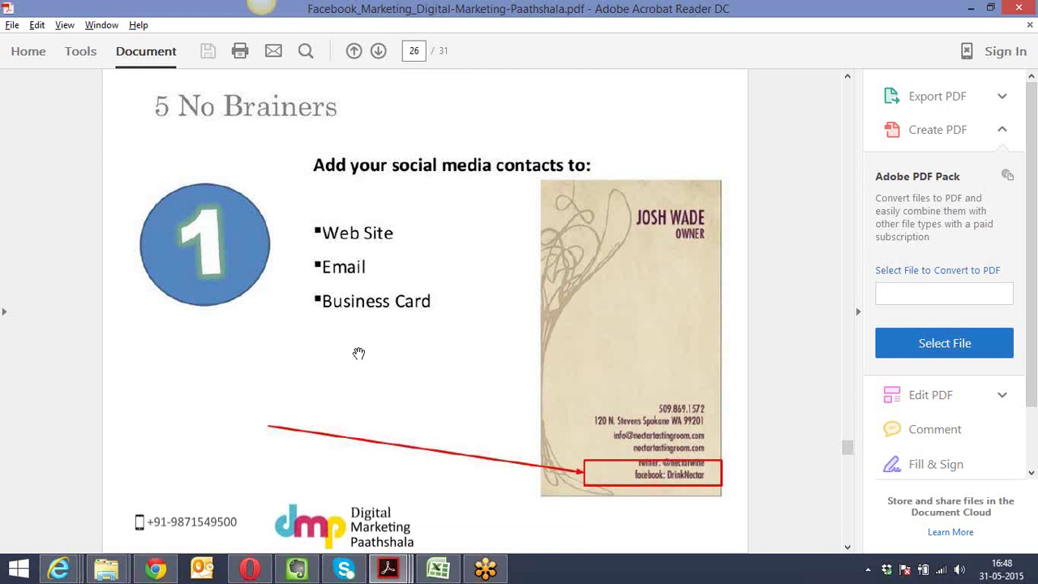
scroll(359, 353, "down", 2)
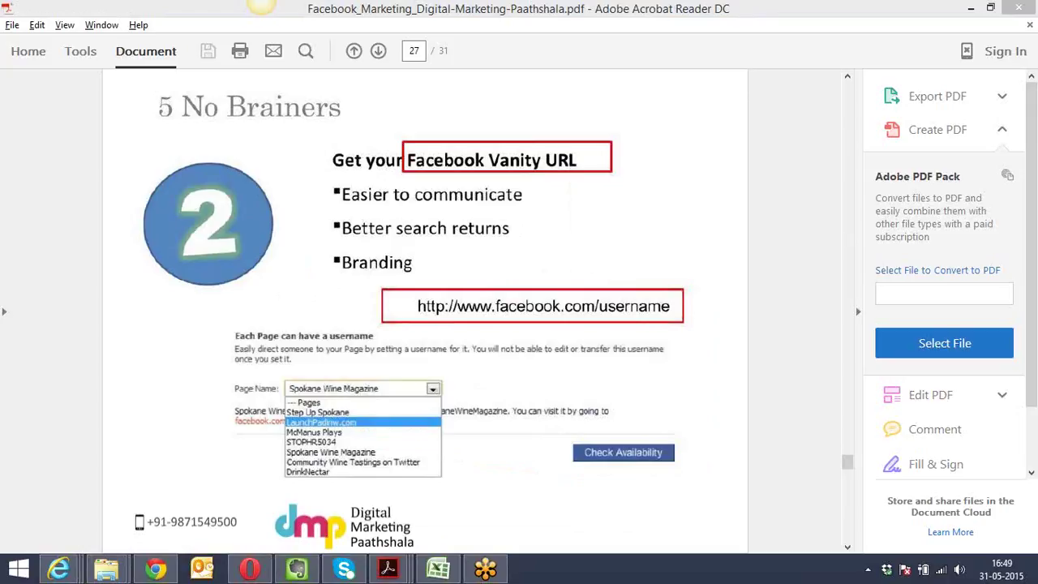
left_click(711, 215)
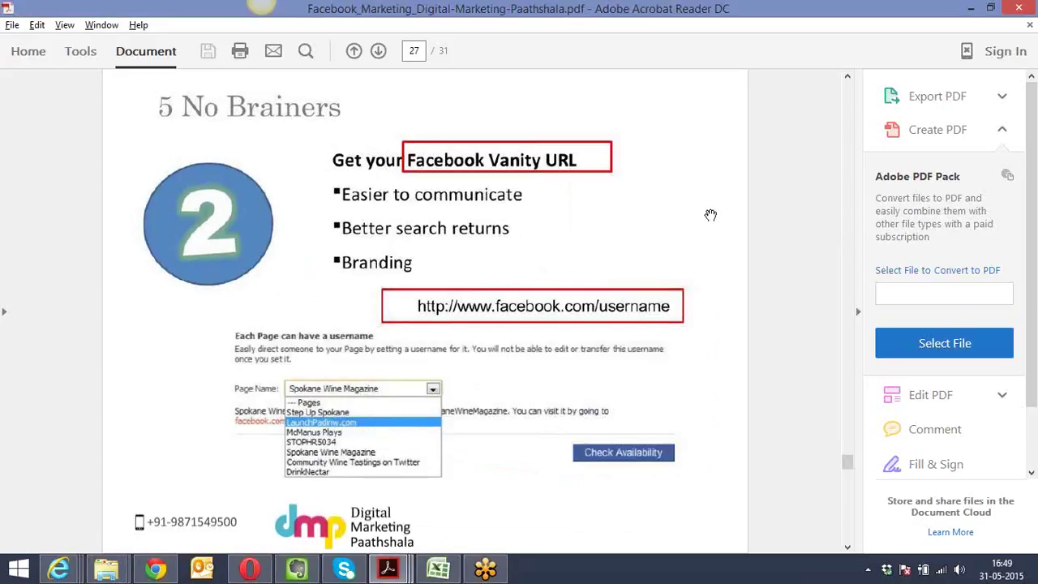
scroll(710, 215, "down", 1)
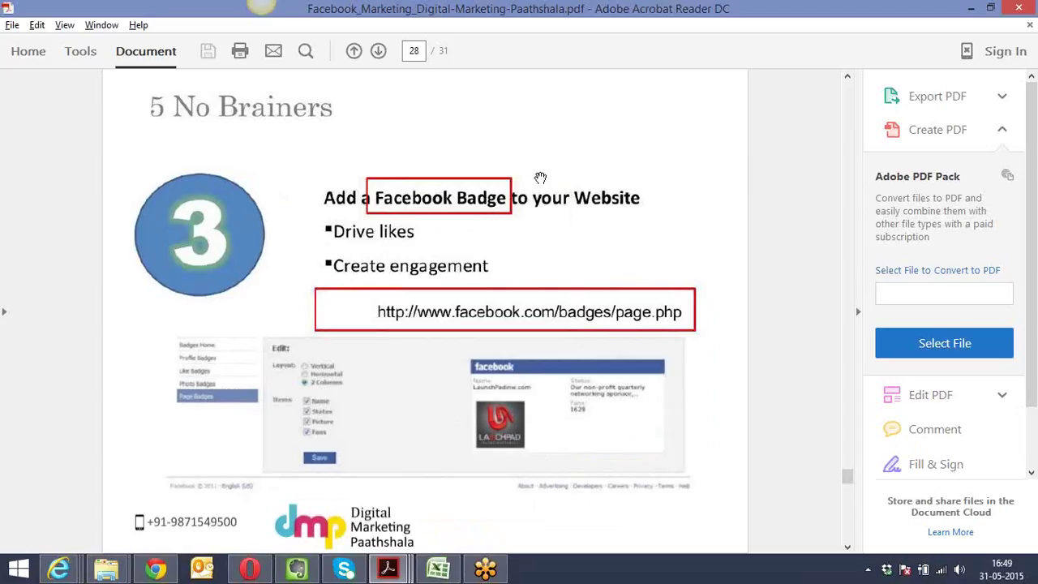
scroll(540, 177, "down", 2)
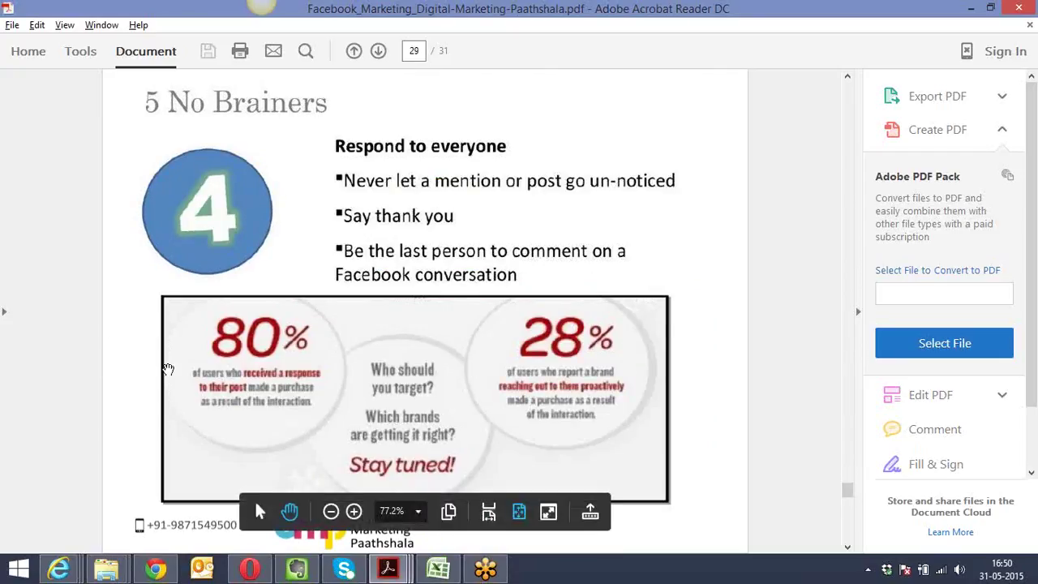
scroll(168, 369, "down", 2)
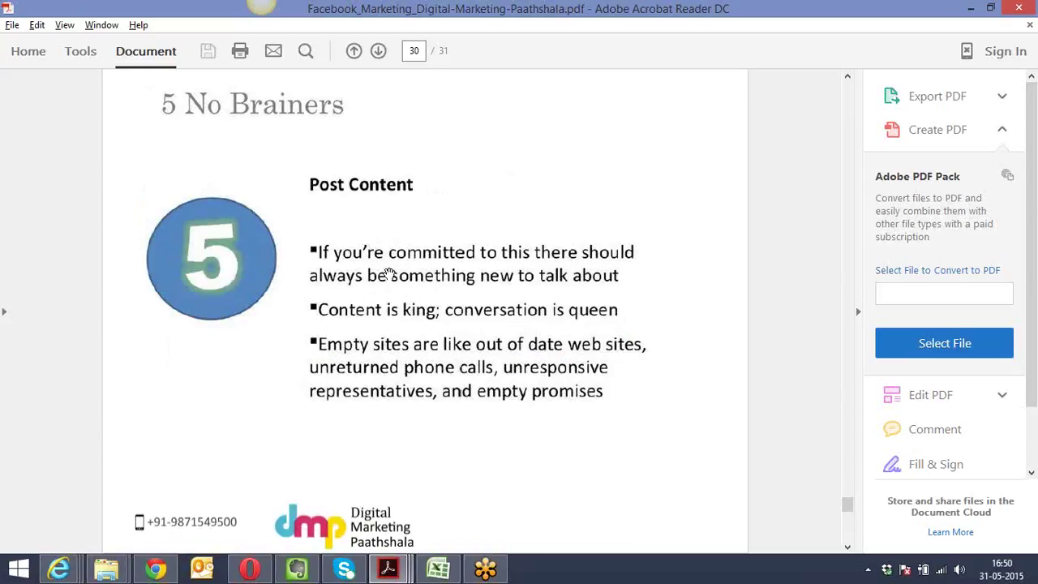
scroll(390, 274, "down", 2)
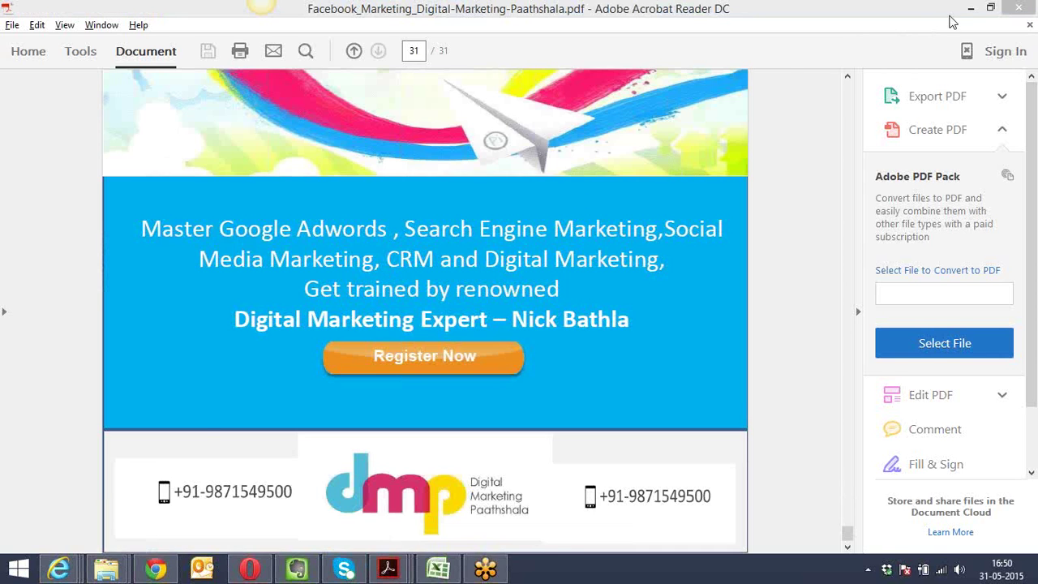
Close the Facebook marketing PDF and switch from the browser to Social-Media-Marketing.pdf in Acrobat Reader
left_click(1020, 8)
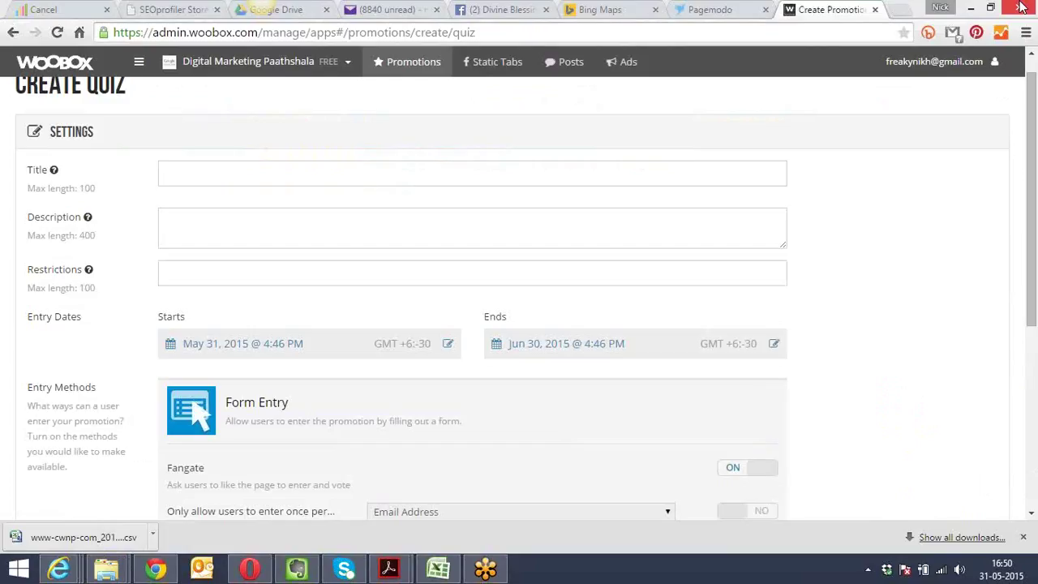
left_click(902, 12)
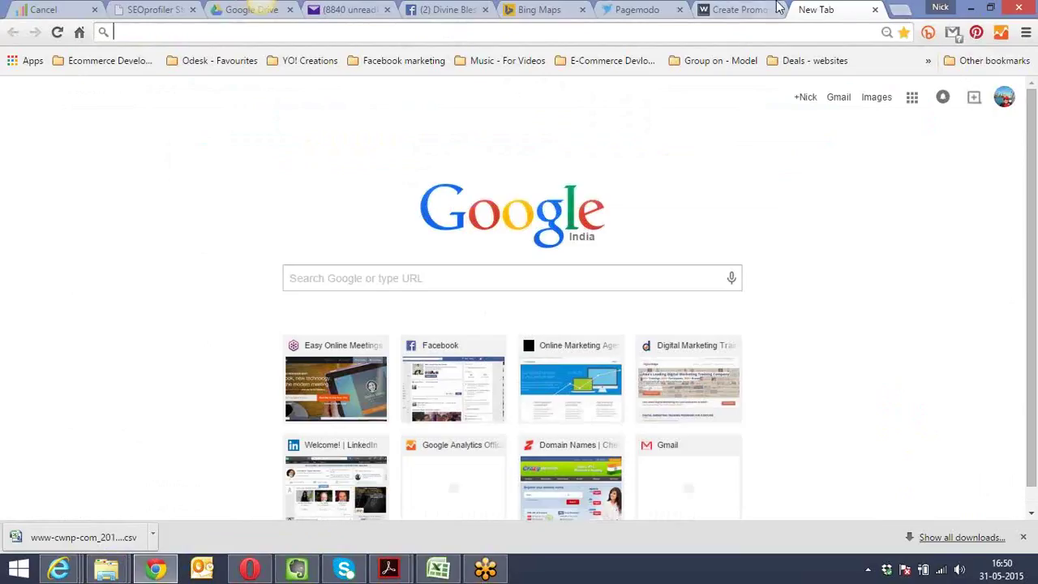
left_click(740, 9)
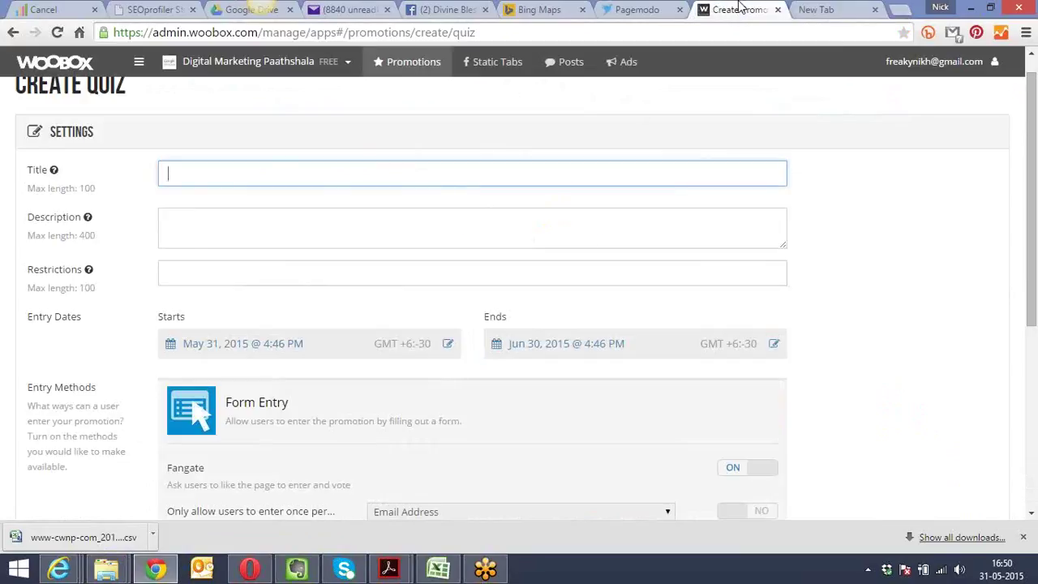
left_click(635, 9)
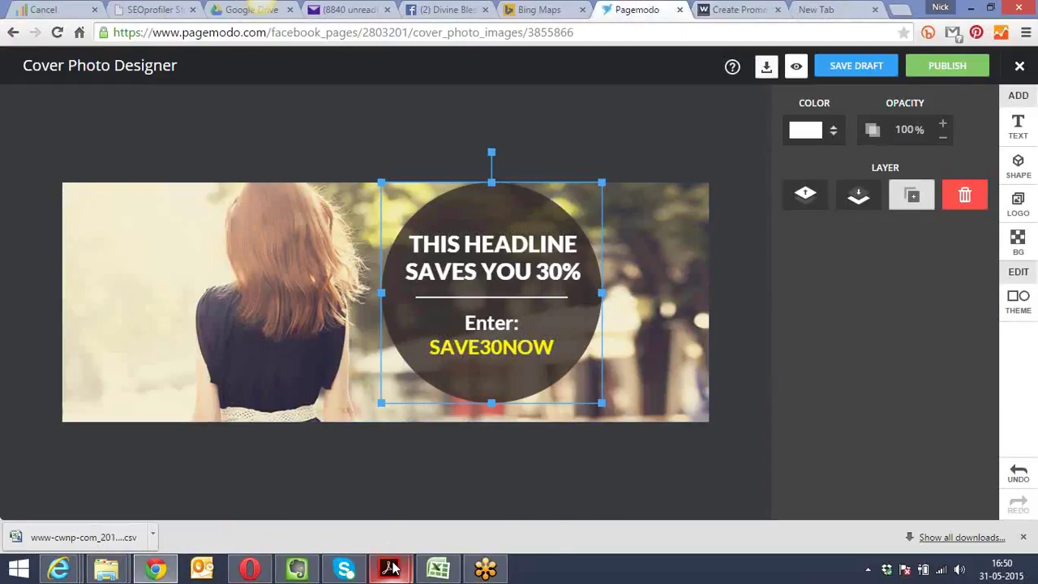
mouse_move(391, 568)
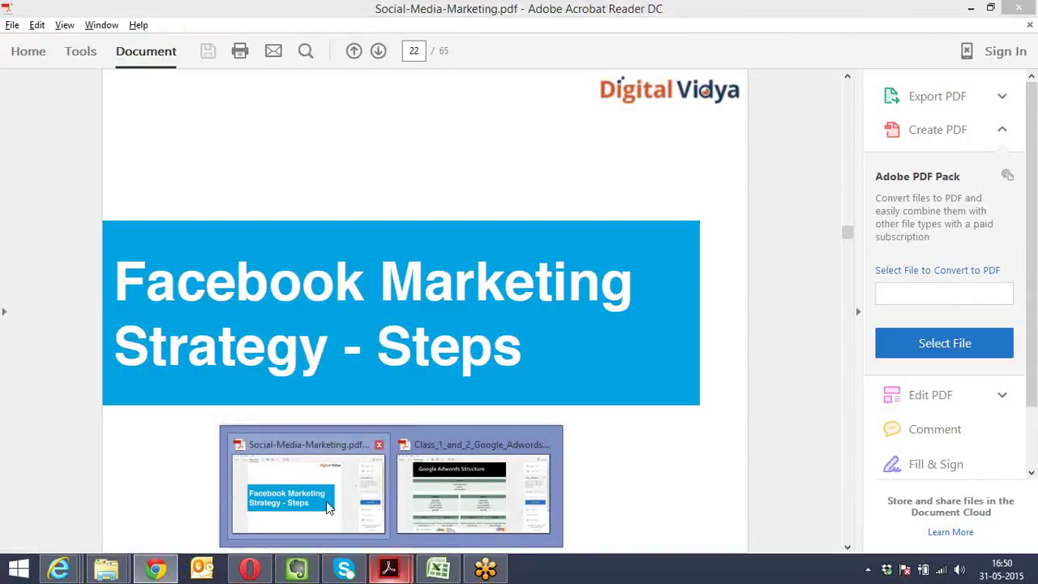
left_click(326, 501)
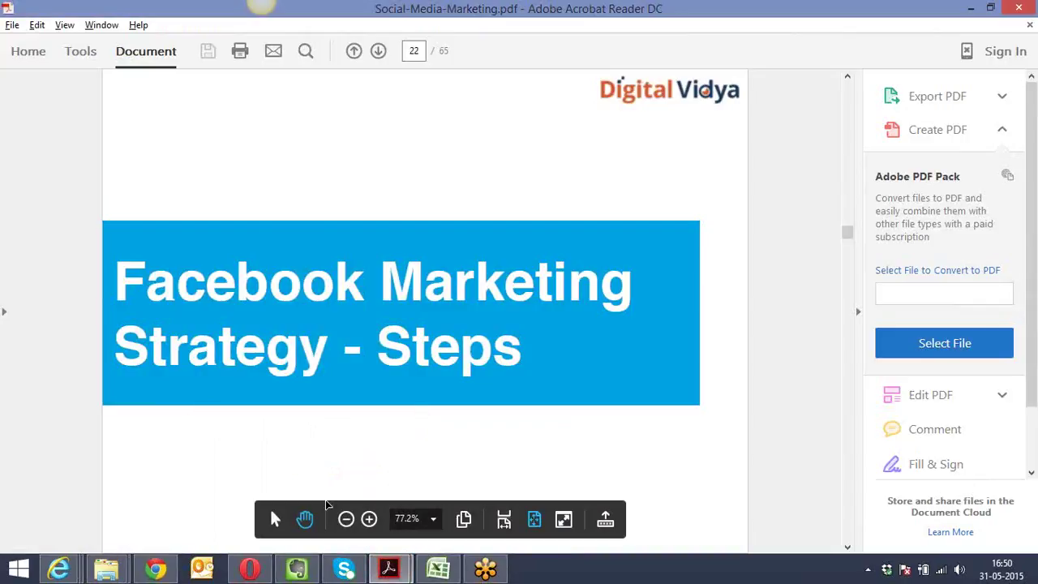